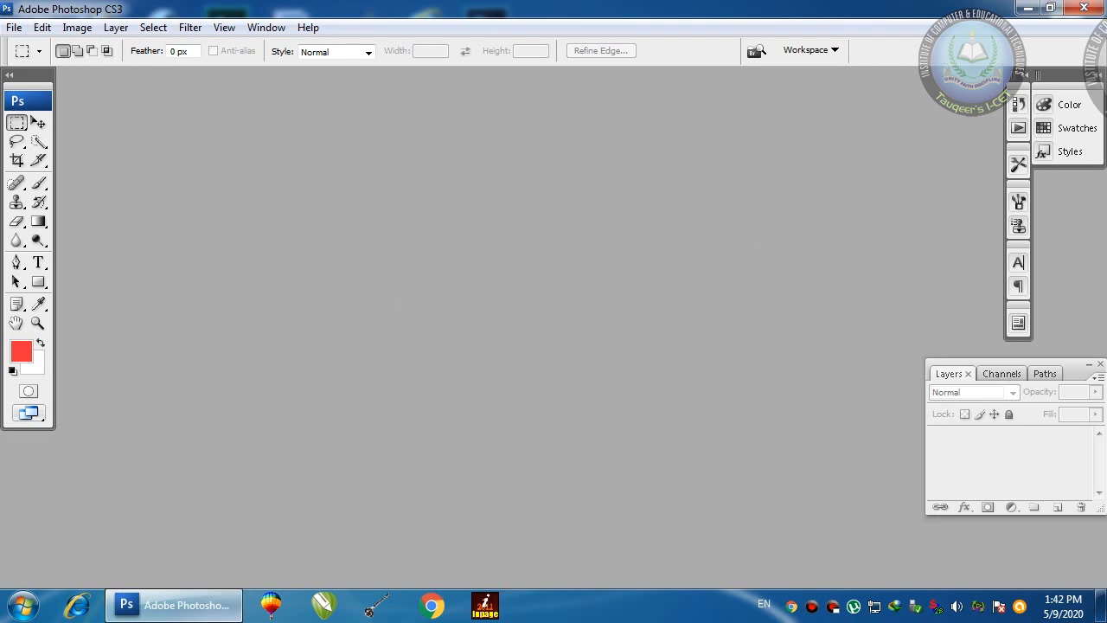
Step: Create a new text document on the desktop with the default name and open it in Notepad
{"action": "left_click", "coordinate": [173, 605]}
{"action": "right_click", "coordinate": [659, 273]}
{"action": "mouse_move", "coordinate": [853, 440]}
{"action": "left_click", "coordinate": [530, 532]}
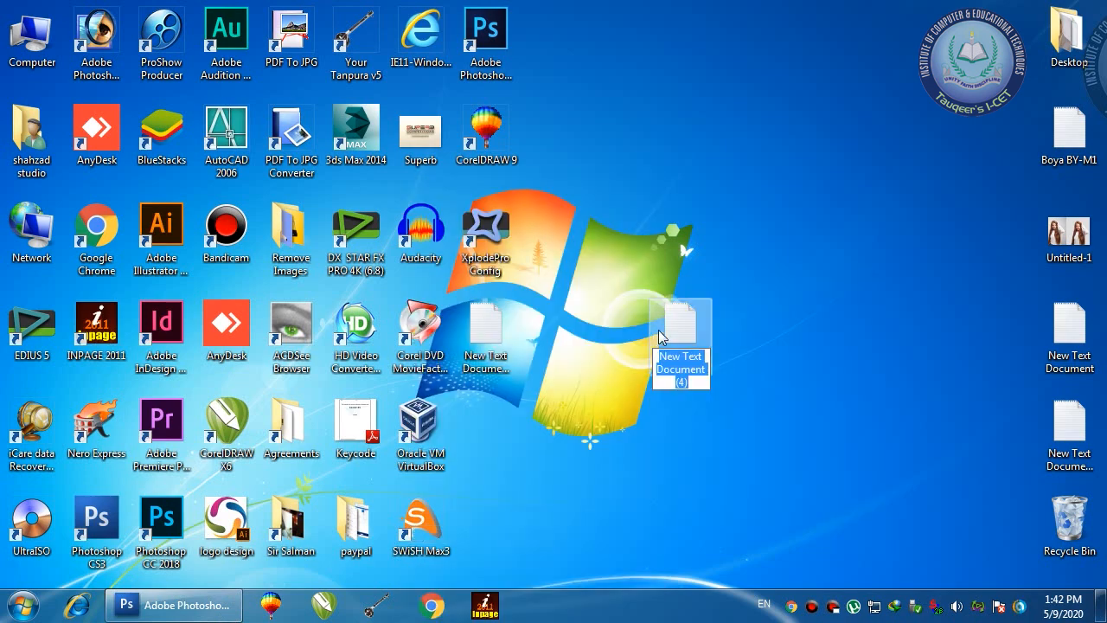
{"action": "left_click", "coordinate": [659, 331]}
{"action": "double_click", "coordinate": [659, 331]}
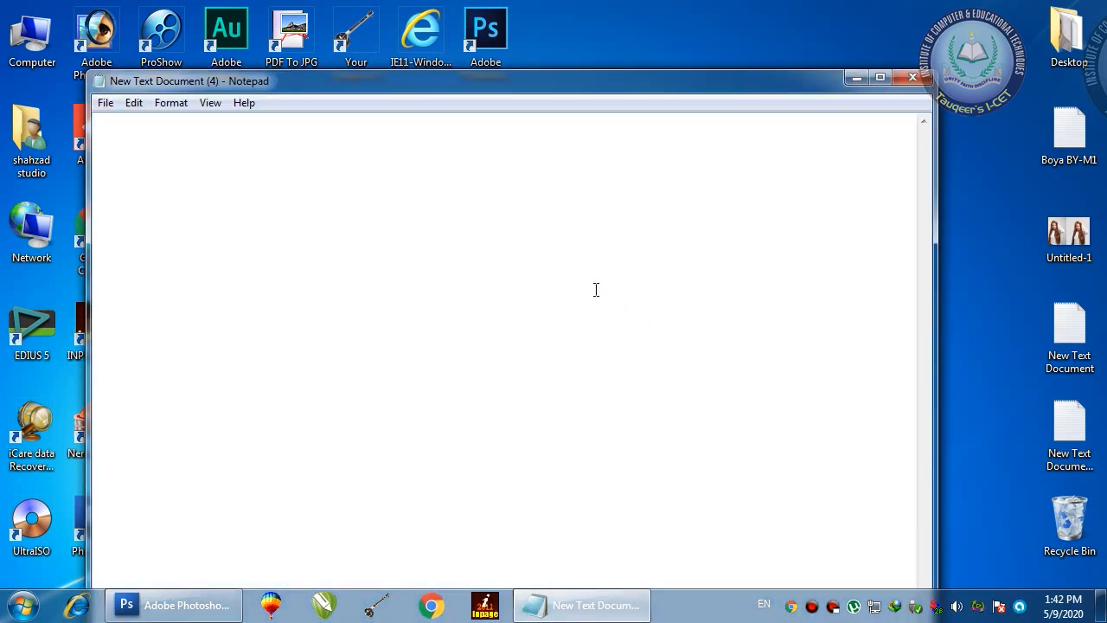
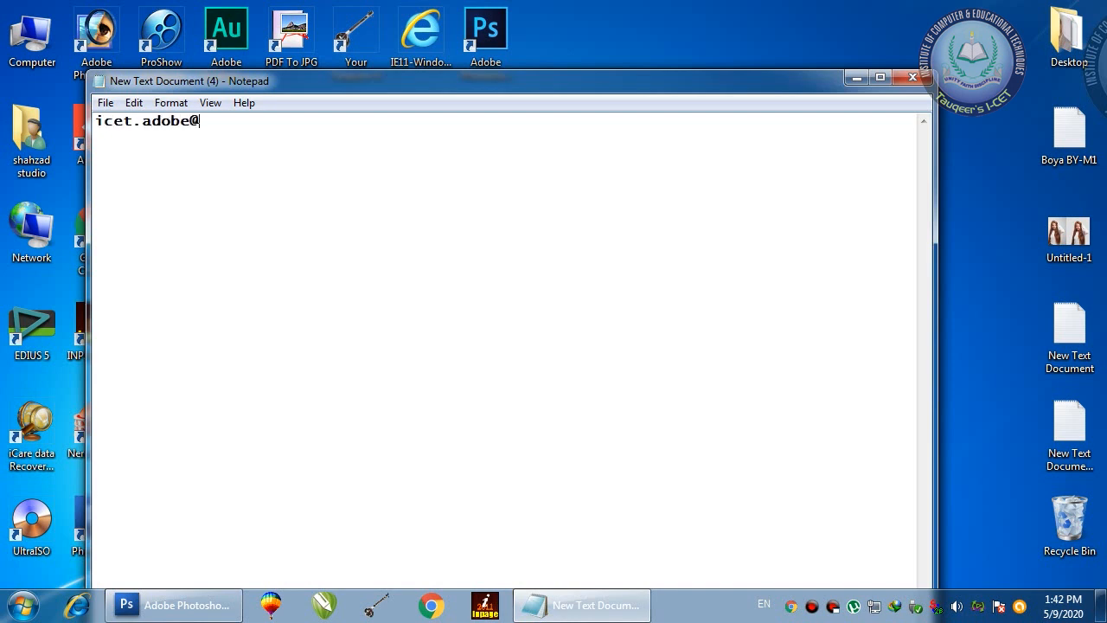
Step: Type an e-mail address into the document, then close Notepad without saving
{"action": "left_click", "coordinate": [913, 77]}
{"action": "left_click", "coordinate": [575, 326]}
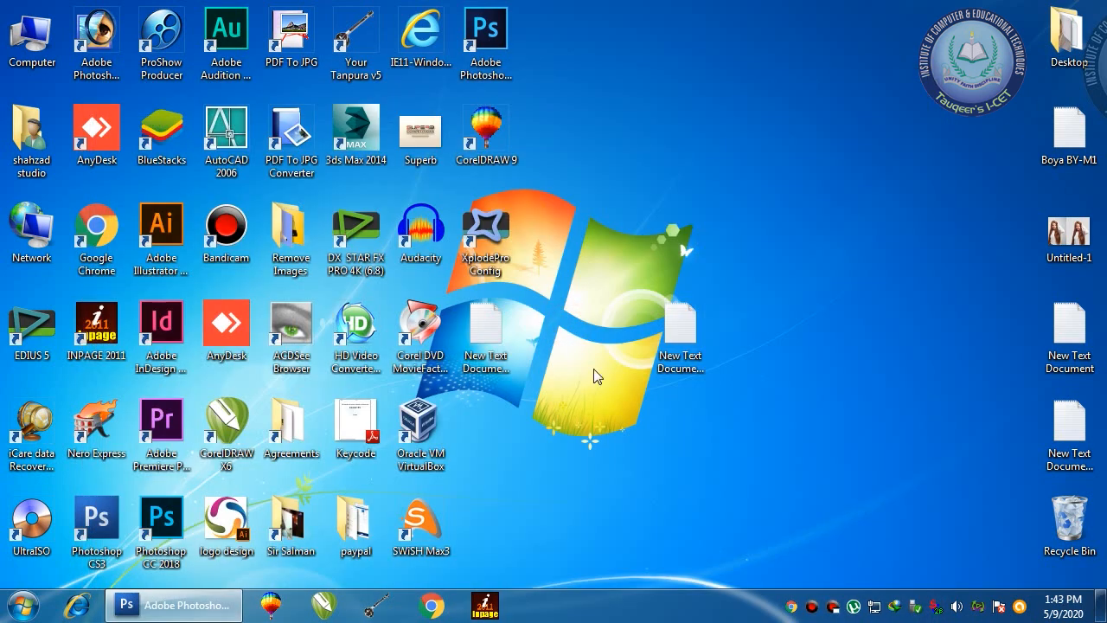
Step: Delete the new text document and create a new default Photoshop document, Untitled-1
{"action": "left_click_drag", "start_coordinate": [634, 290], "coordinate": [767, 423]}
{"action": "left_click_drag", "start_coordinate": [680, 342], "coordinate": [1070, 519]}
{"action": "left_click", "coordinate": [174, 614]}
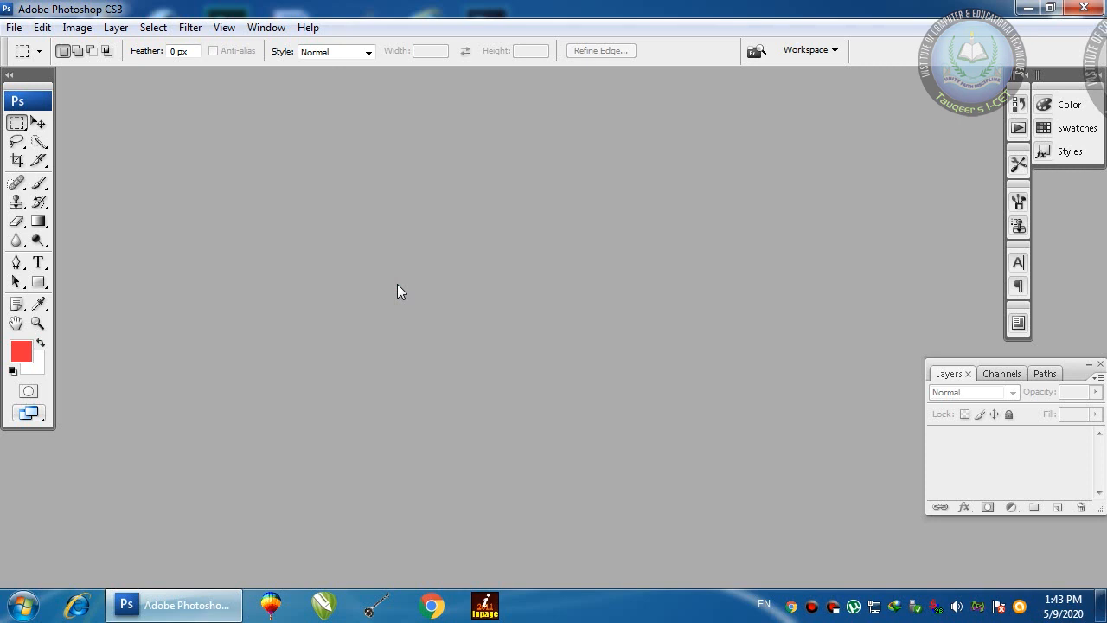
{"action": "key", "text": "ctrl+n"}
{"action": "mouse_move", "coordinate": [901, 190]}
{"action": "left_mouse_down"}
{"action": "mouse_move", "coordinate": [292, 191]}
{"action": "mouse_move", "coordinate": [254, 143]}
{"action": "left_mouse_up"}
{"action": "left_click", "coordinate": [614, 177]}
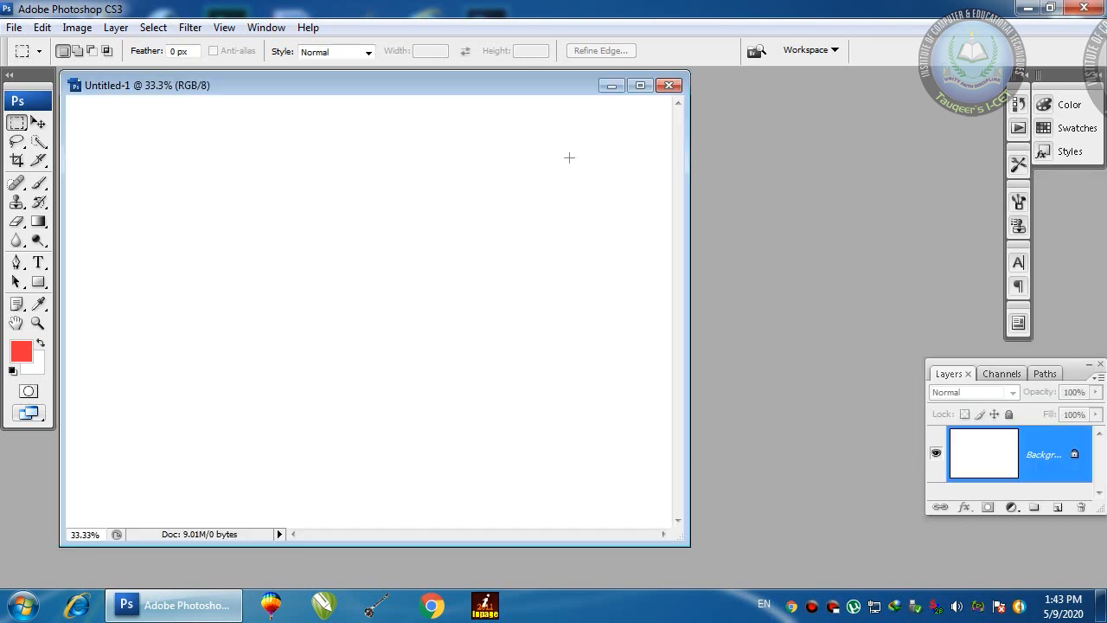
{"action": "left_click_drag", "start_coordinate": [528, 86], "coordinate": [574, 94]}
Step: On a new Layer 1, fill a rectangular selection with red, then add Layer 2
{"action": "key", "text": "v"}
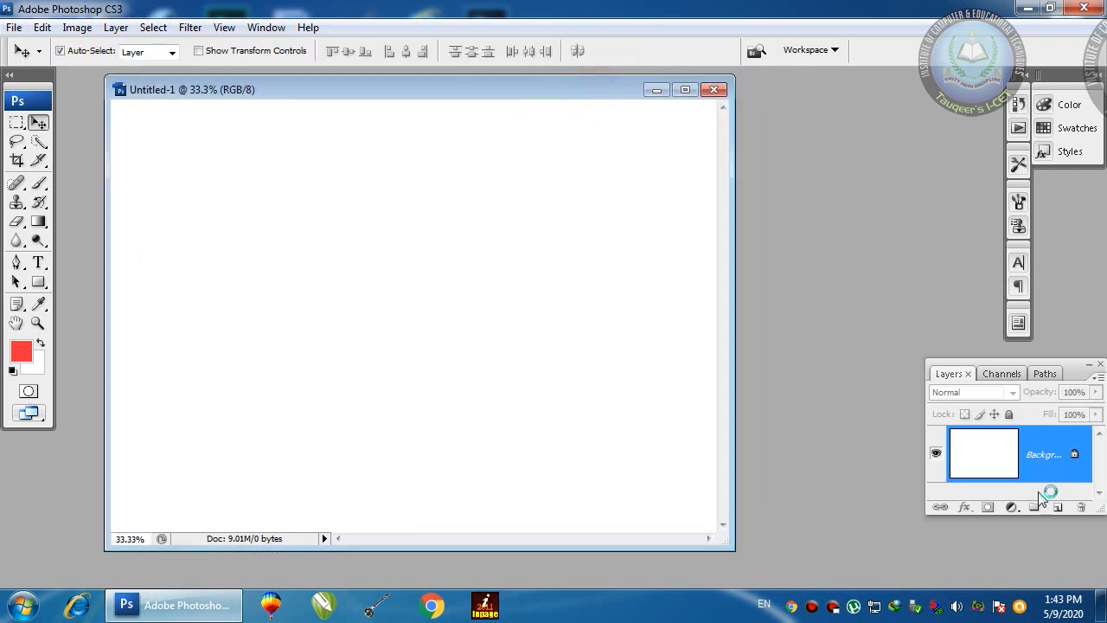
{"action": "left_click_drag", "start_coordinate": [1097, 512], "coordinate": [1091, 564]}
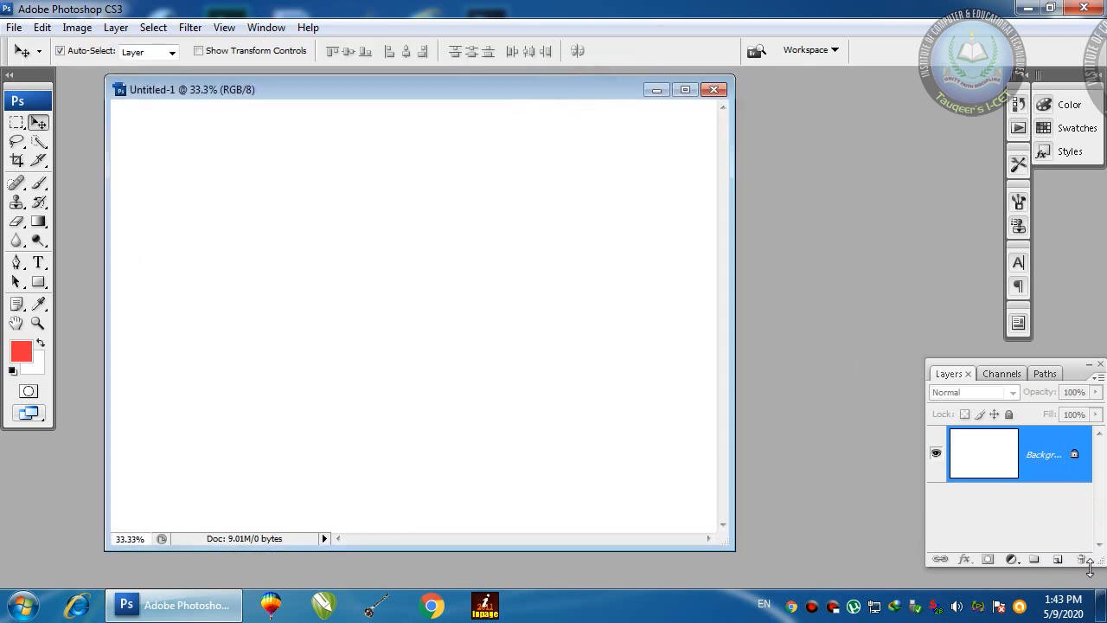
{"action": "left_click", "coordinate": [1059, 560]}
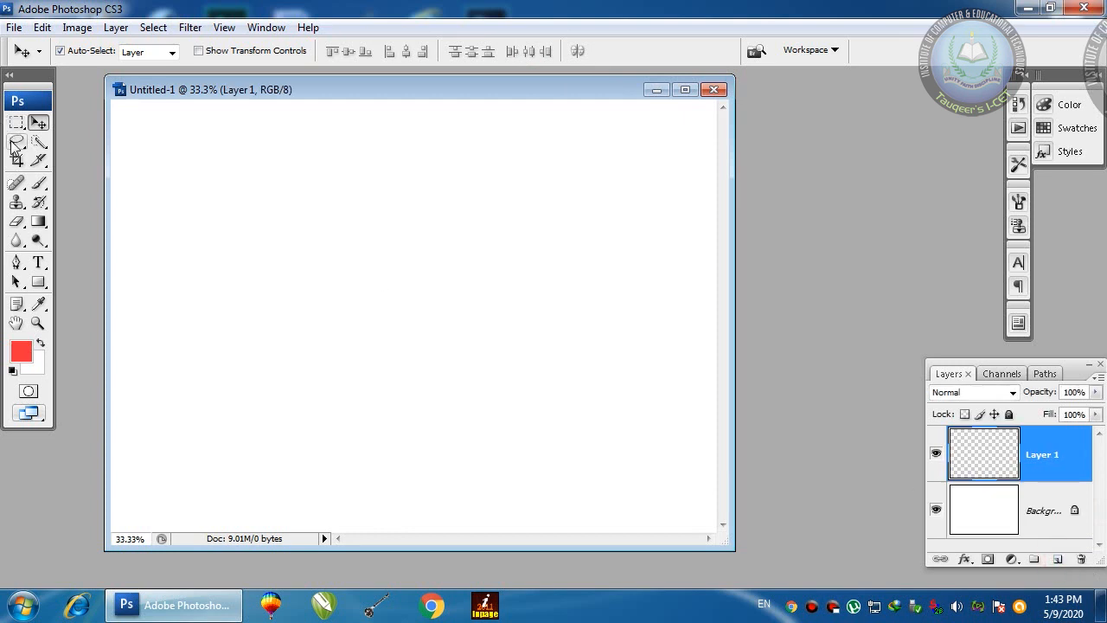
{"action": "left_click", "coordinate": [16, 122]}
{"action": "left_click_drag", "start_coordinate": [227, 158], "coordinate": [467, 344]}
{"action": "key", "text": "alt+BackSpace"}
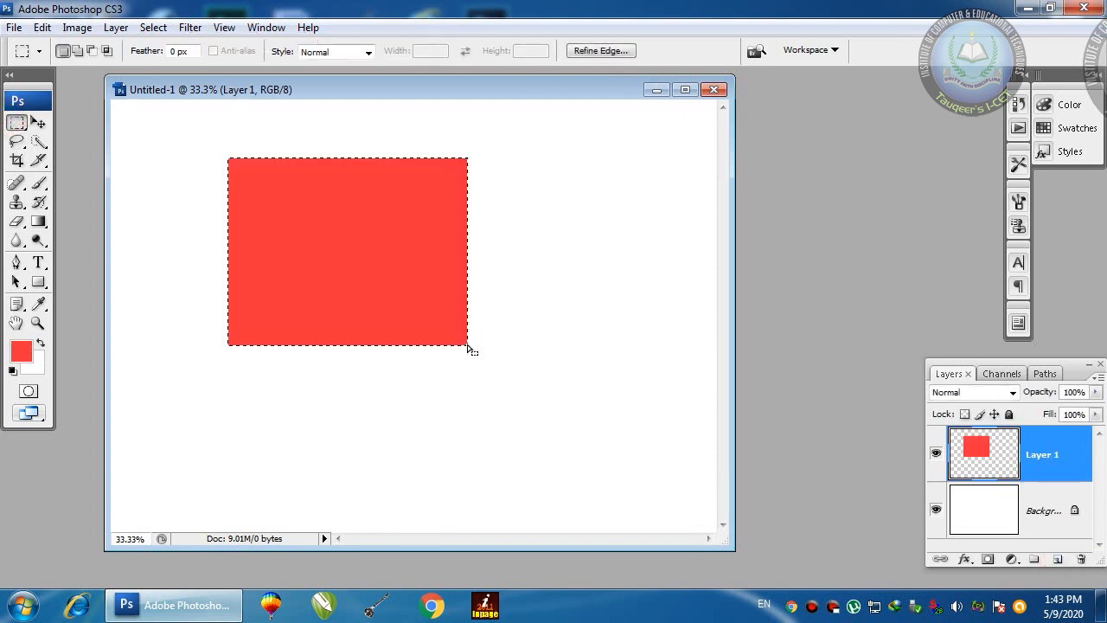
{"action": "key", "text": "ctrl+d"}
{"action": "key", "text": "v"}
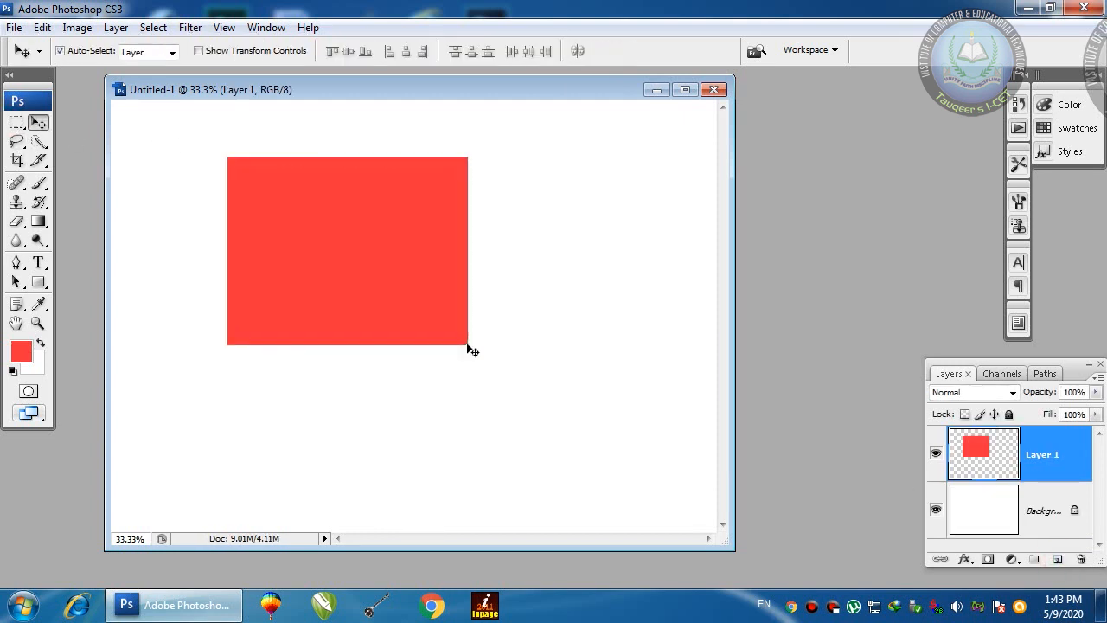
{"action": "left_click", "coordinate": [1057, 560]}
Step: Fill an elliptical selection overlapping the red rectangle with black on Layer 2
{"action": "left_click", "coordinate": [16, 122]}
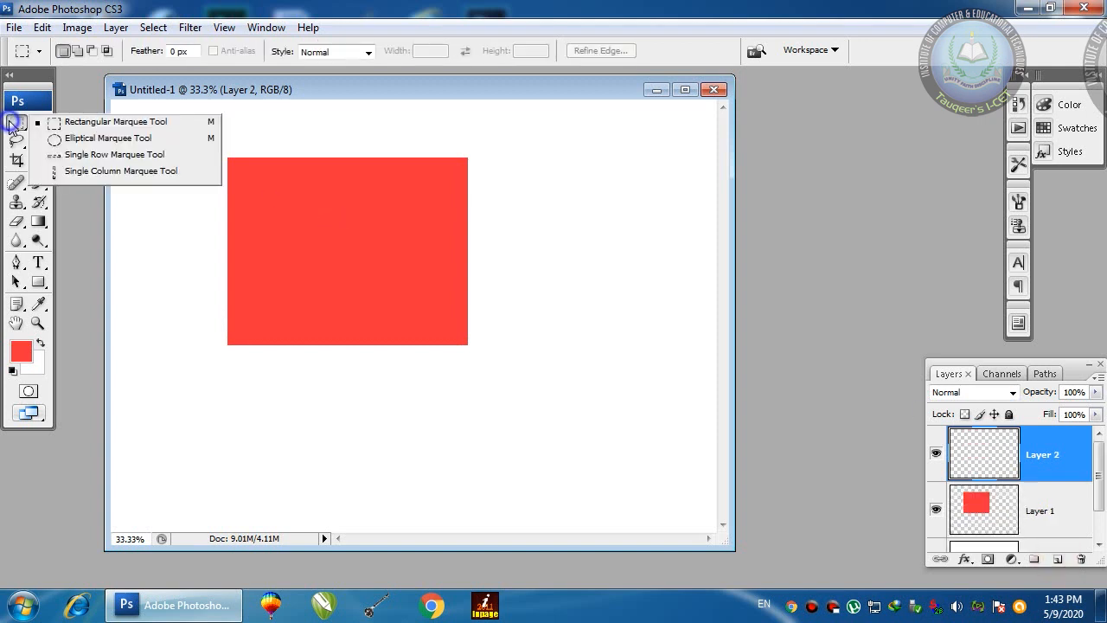
{"action": "left_click", "coordinate": [54, 141]}
{"action": "left_click_drag", "start_coordinate": [382, 200], "coordinate": [638, 462]}
{"action": "left_click", "coordinate": [12, 370]}
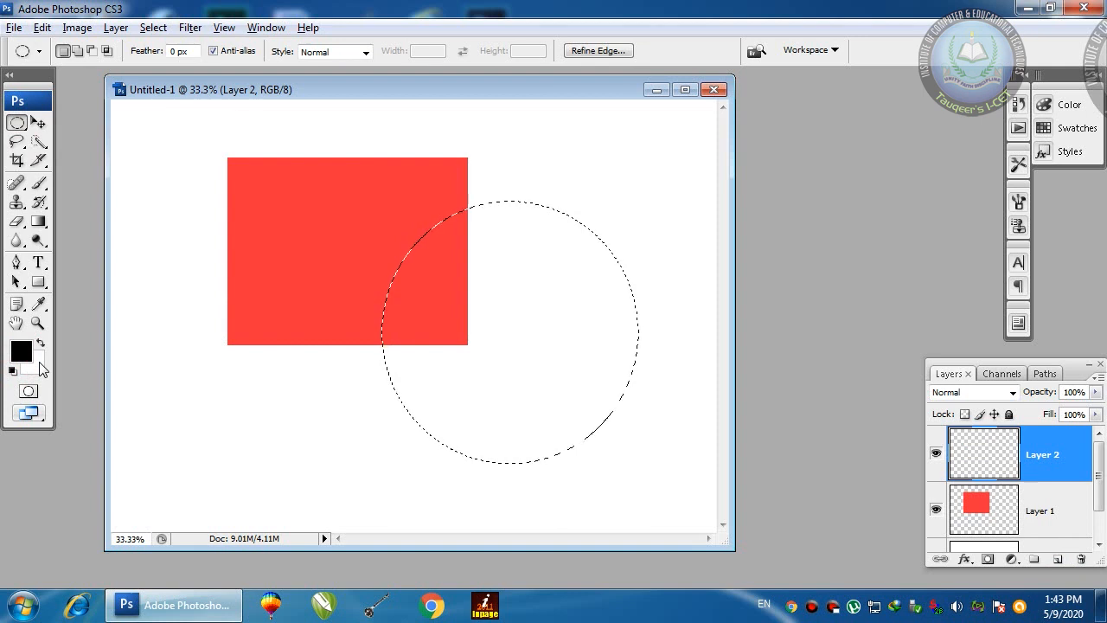
{"action": "key", "text": "alt+BackSpace"}
{"action": "key", "text": "ctrl+d"}
Step: Nudge the black circle up and left over the rectangle's lower-right corner
{"action": "key", "text": "v"}
{"action": "left_click", "coordinate": [437, 322]}
{"action": "left_click_drag", "start_coordinate": [529, 355], "coordinate": [514, 344]}
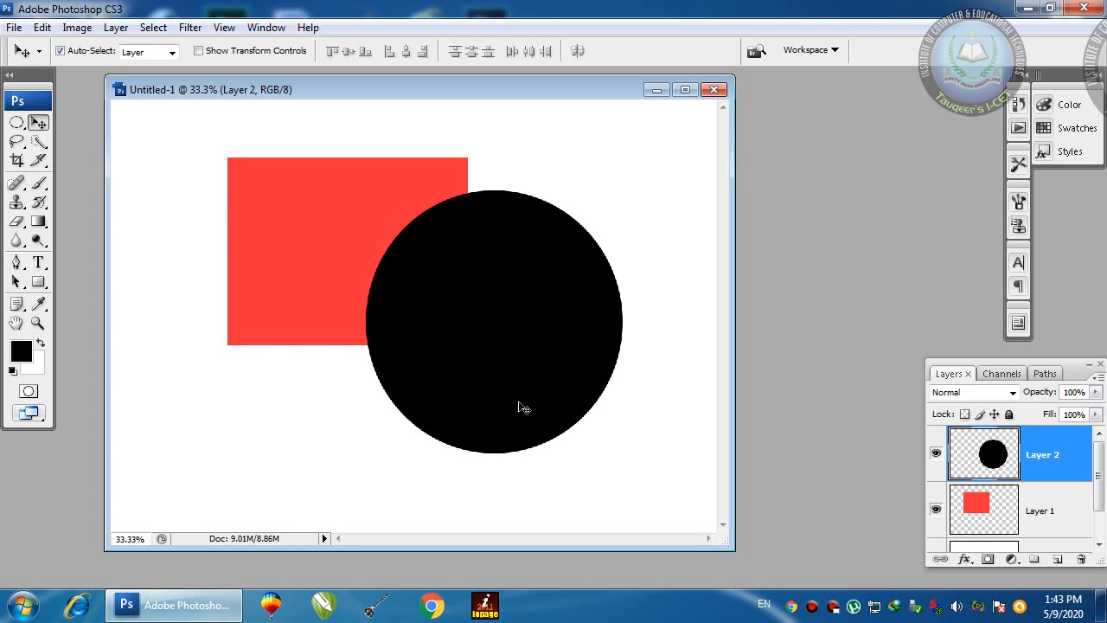
{"action": "left_click_drag", "start_coordinate": [541, 382], "coordinate": [523, 389]}
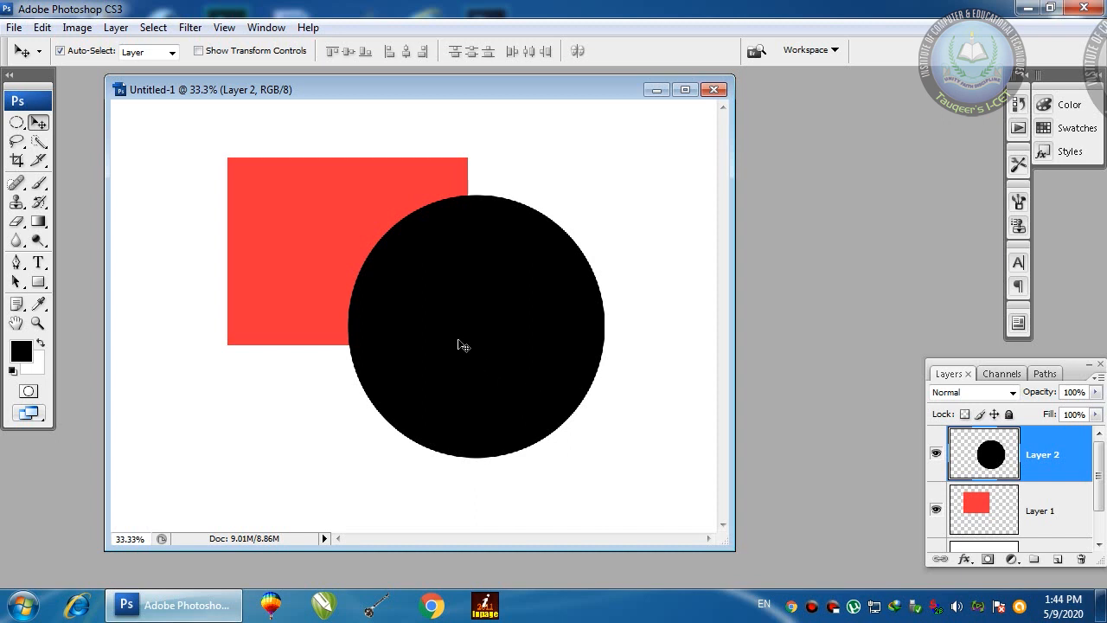
Step: Shift the Untitled-1 window slightly right and open the File menu
{"action": "left_click_drag", "start_coordinate": [433, 90], "coordinate": [469, 97]}
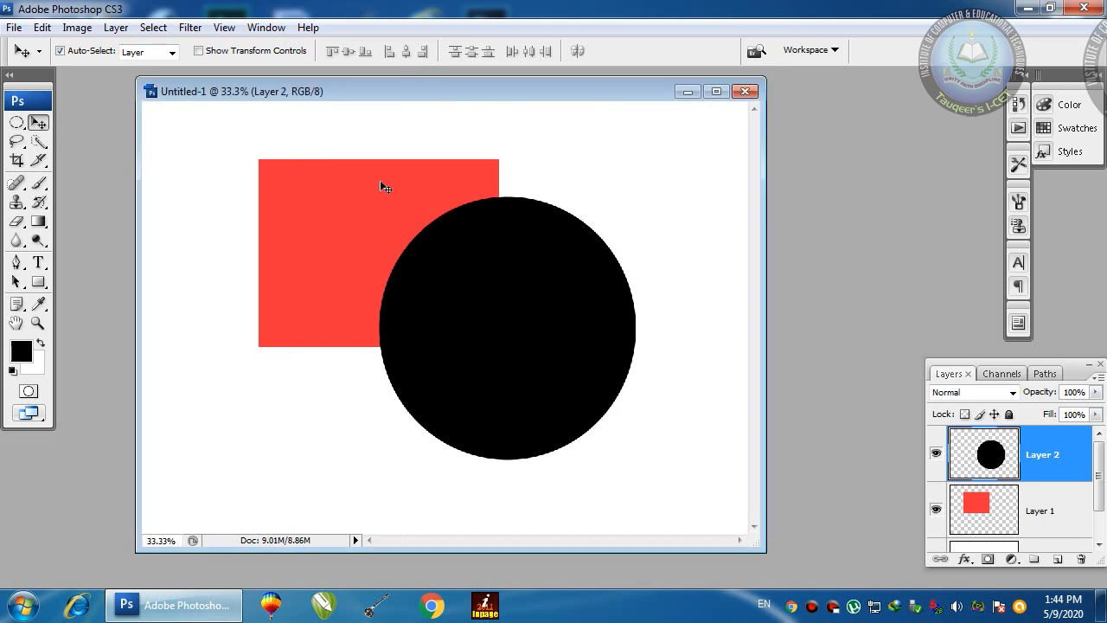
{"action": "left_click", "coordinate": [14, 27]}
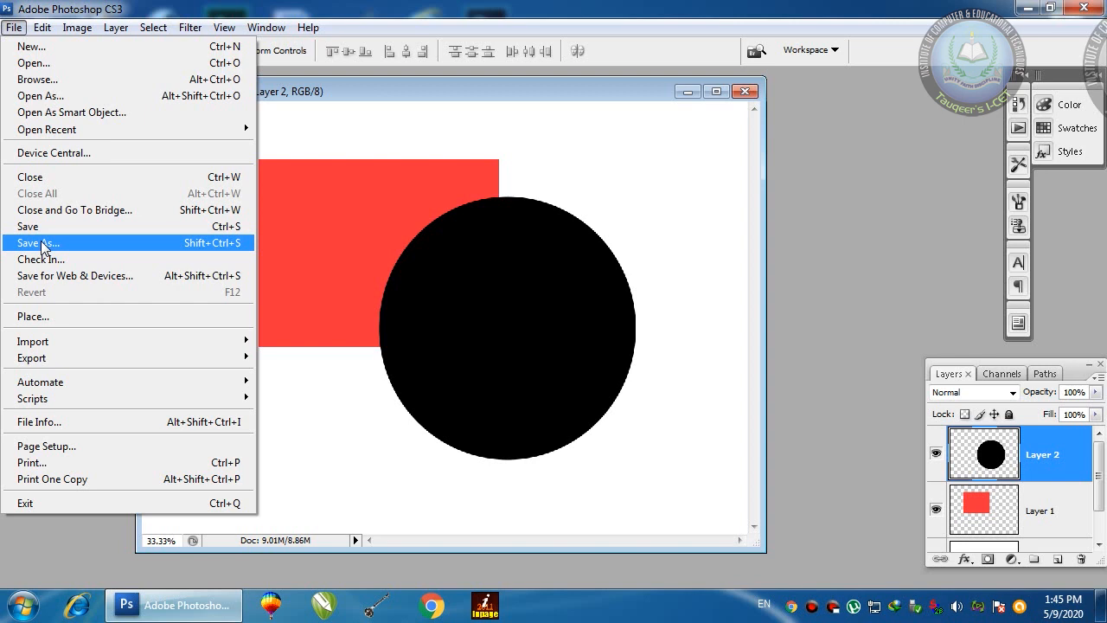
Step: Start Save As, name the file 'Practice 1', and browse to the Desktop
{"action": "left_click", "coordinate": [202, 249]}
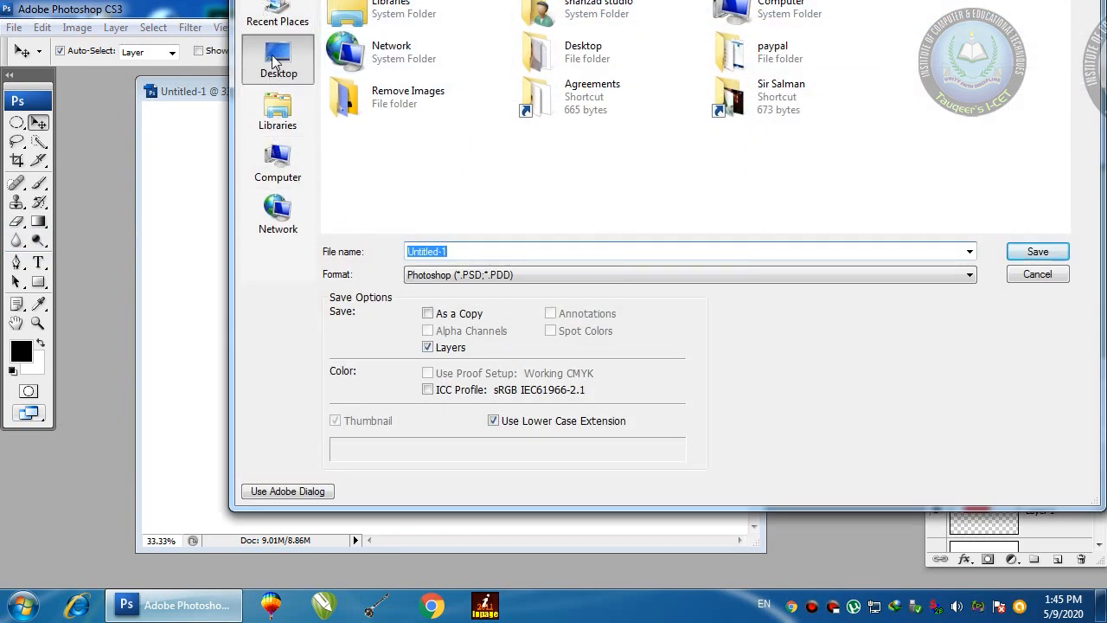
{"action": "left_click_drag", "start_coordinate": [451, 252], "coordinate": [376, 258]}
{"action": "type", "text": "Practice 1"}
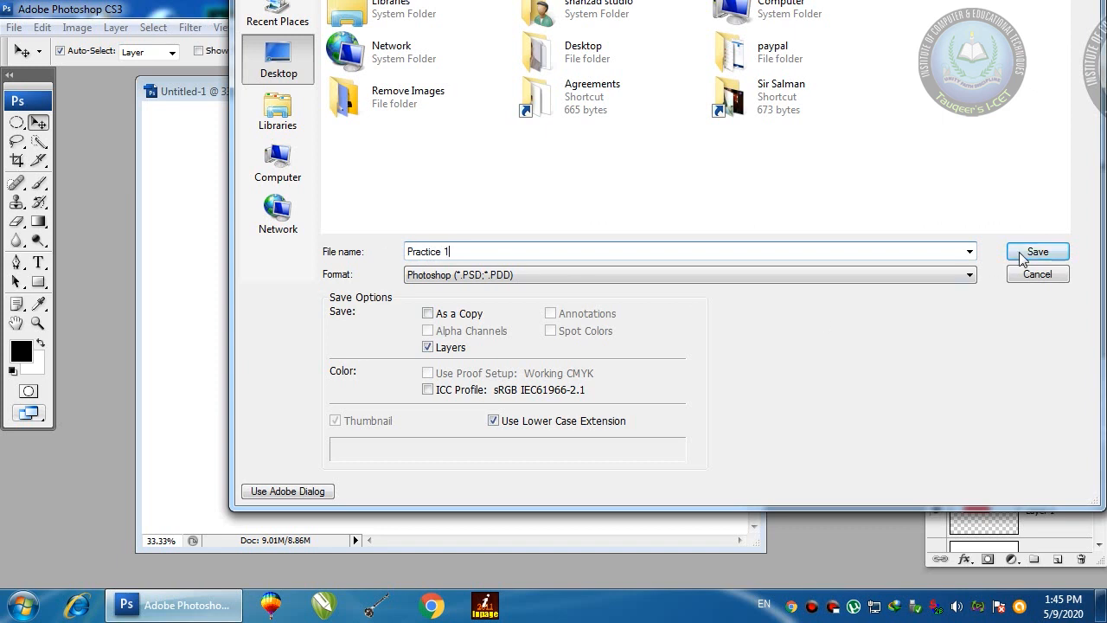
{"action": "left_click", "coordinate": [277, 66]}
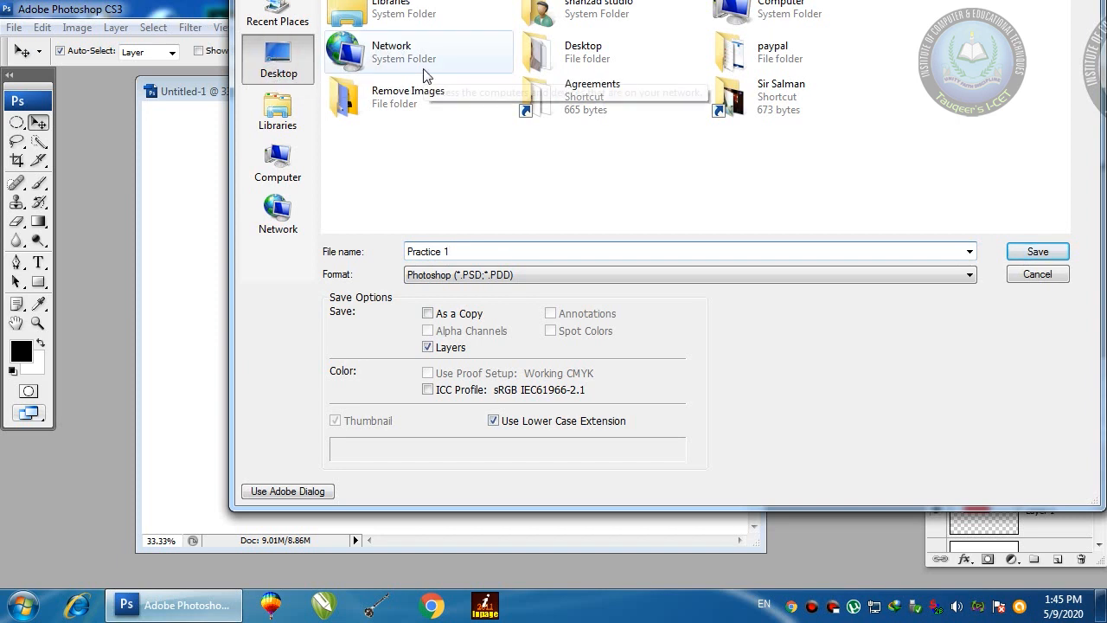
{"action": "left_click", "coordinate": [276, 176]}
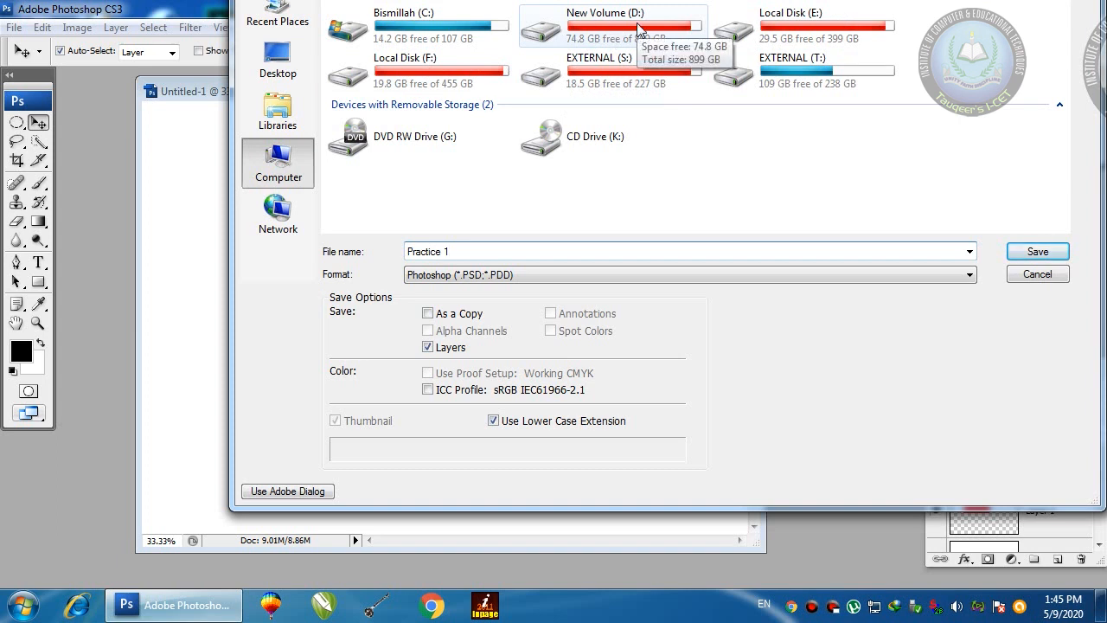
{"action": "left_click", "coordinate": [278, 61]}
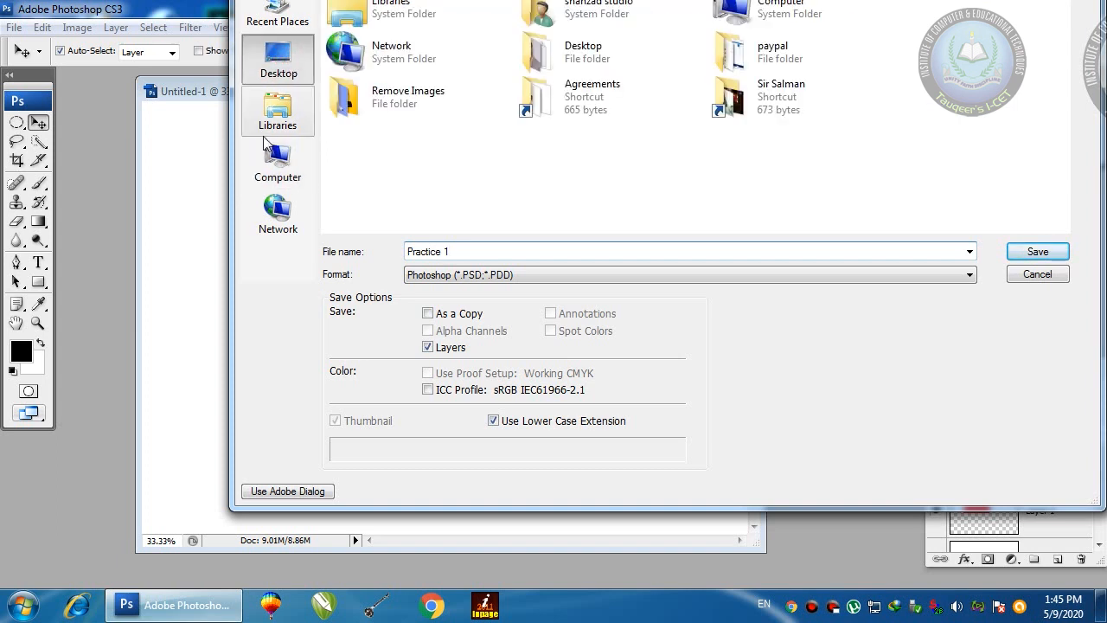
Step: Create a new folder 'icet adobe' on the Desktop and open it
{"action": "right_click", "coordinate": [392, 158]}
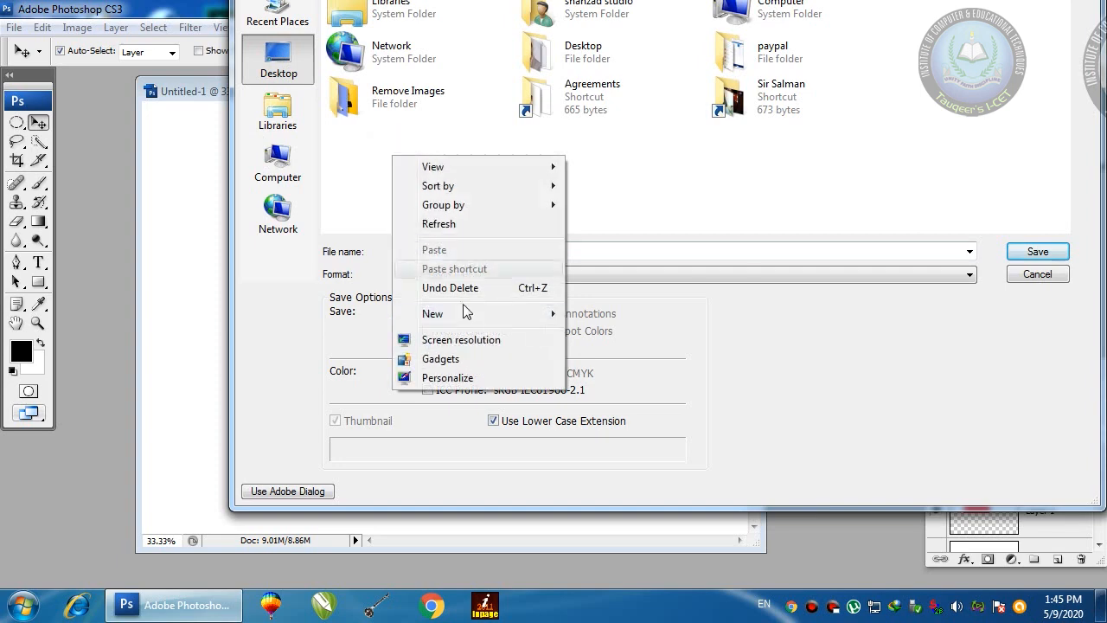
{"action": "mouse_move", "coordinate": [432, 313]}
{"action": "left_click", "coordinate": [595, 185]}
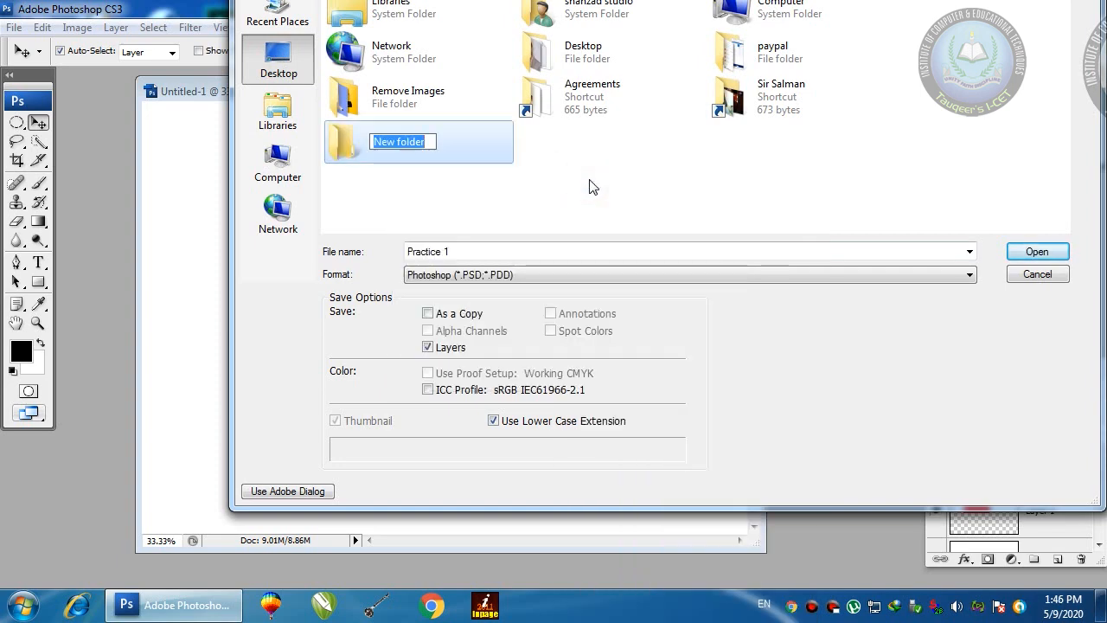
{"action": "type", "text": "icet adobe"}
{"action": "key", "text": "Return"}
{"action": "key", "text": "Return"}
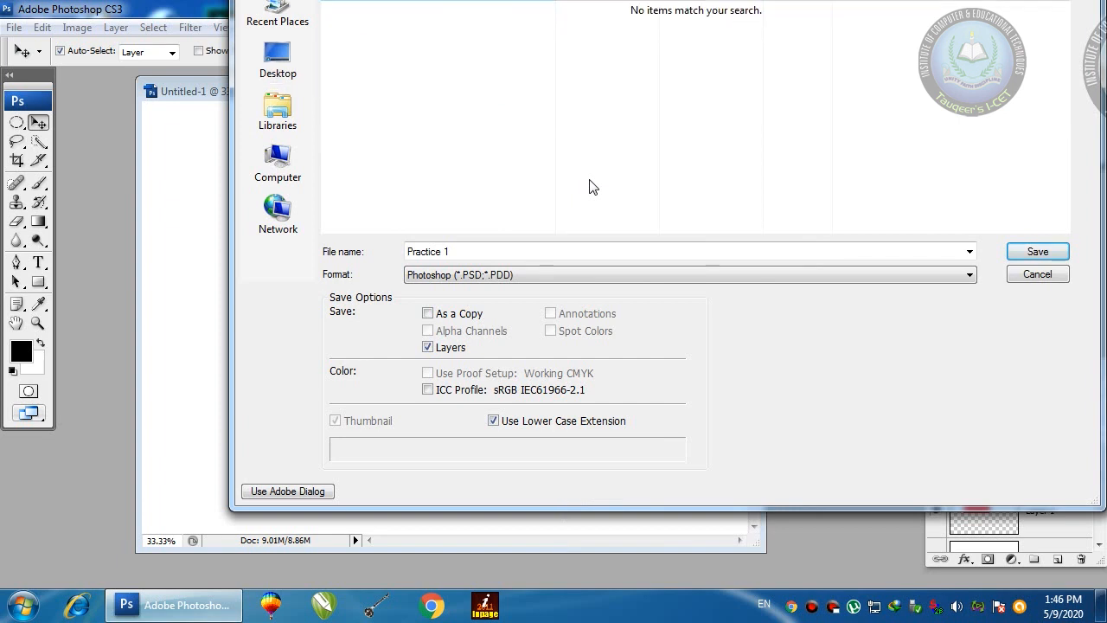
Step: Save Practice 1.psd into icet adobe, accept the compatibility prompt, and close the document
{"action": "left_click", "coordinate": [470, 251]}
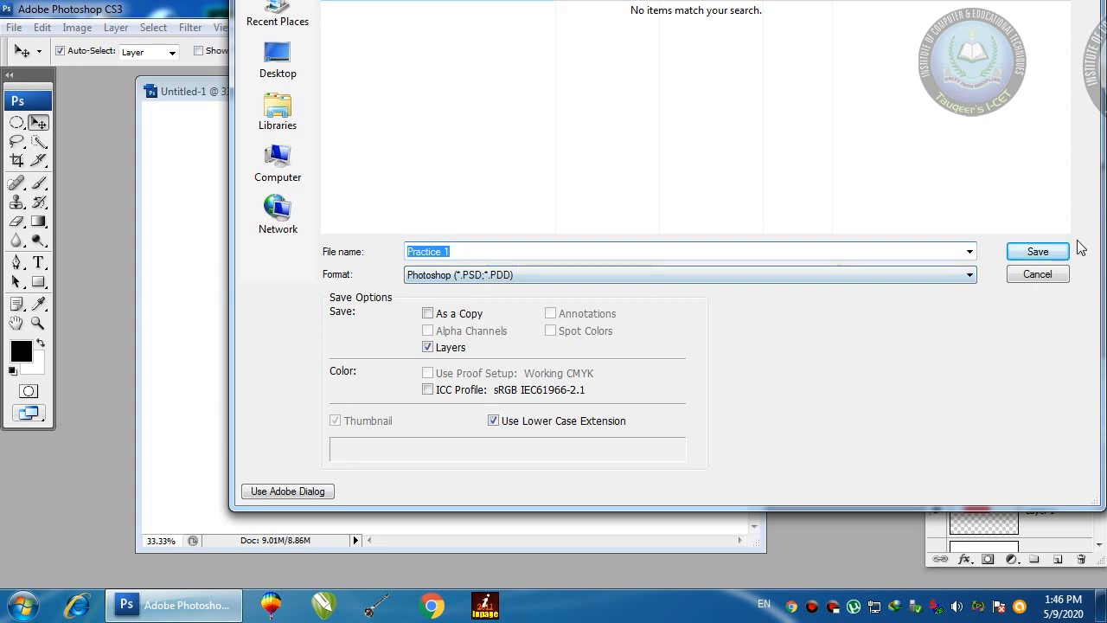
{"action": "left_click", "coordinate": [1035, 251]}
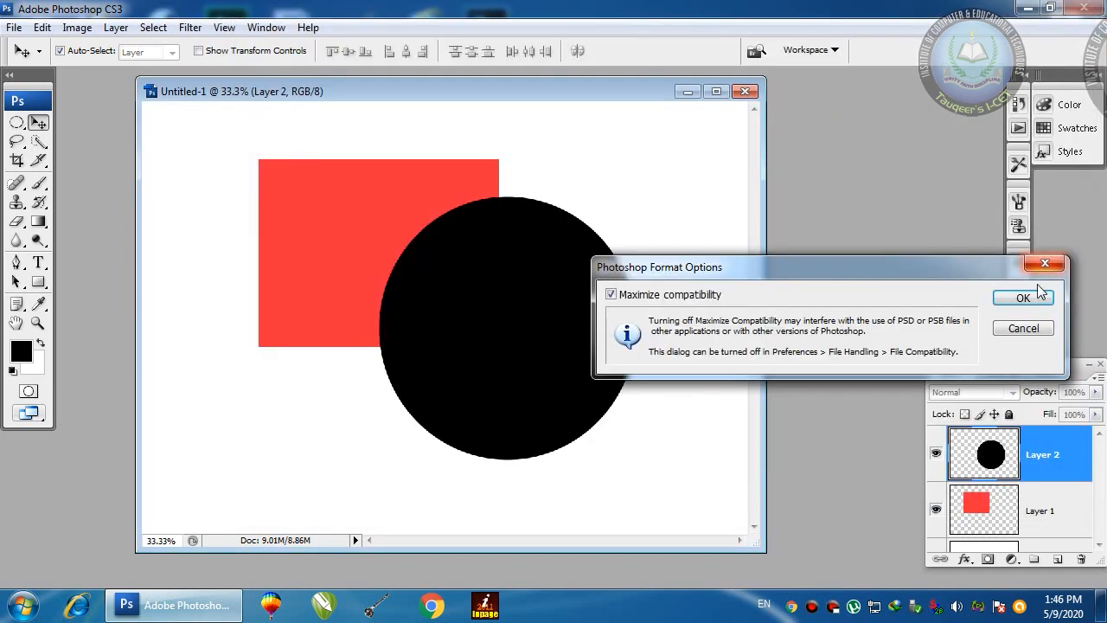
{"action": "left_click", "coordinate": [1033, 302]}
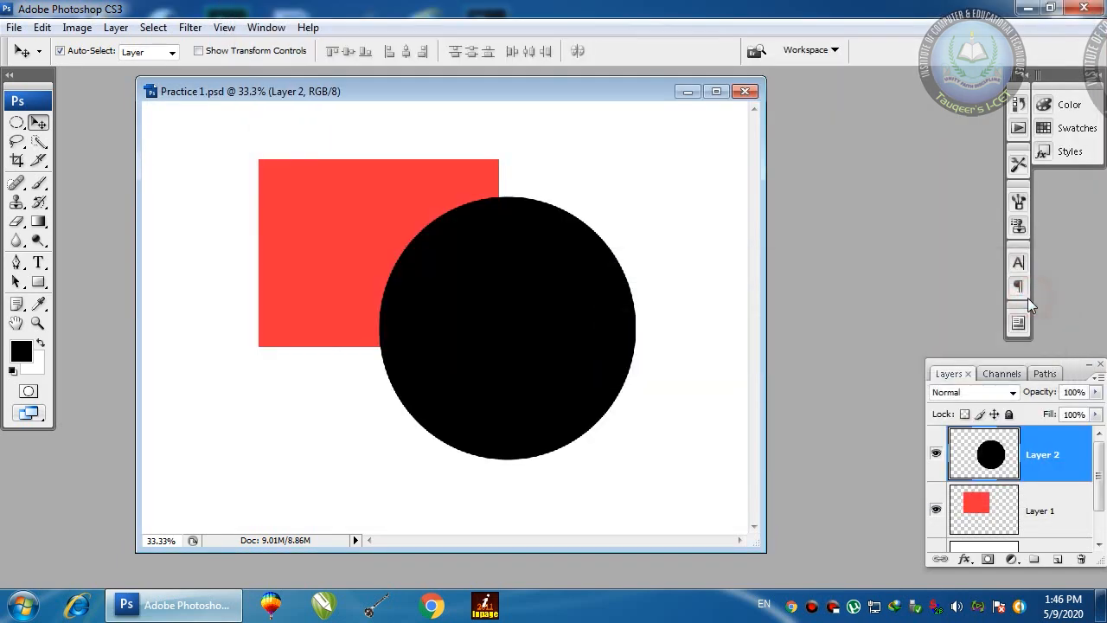
{"action": "left_click", "coordinate": [746, 92]}
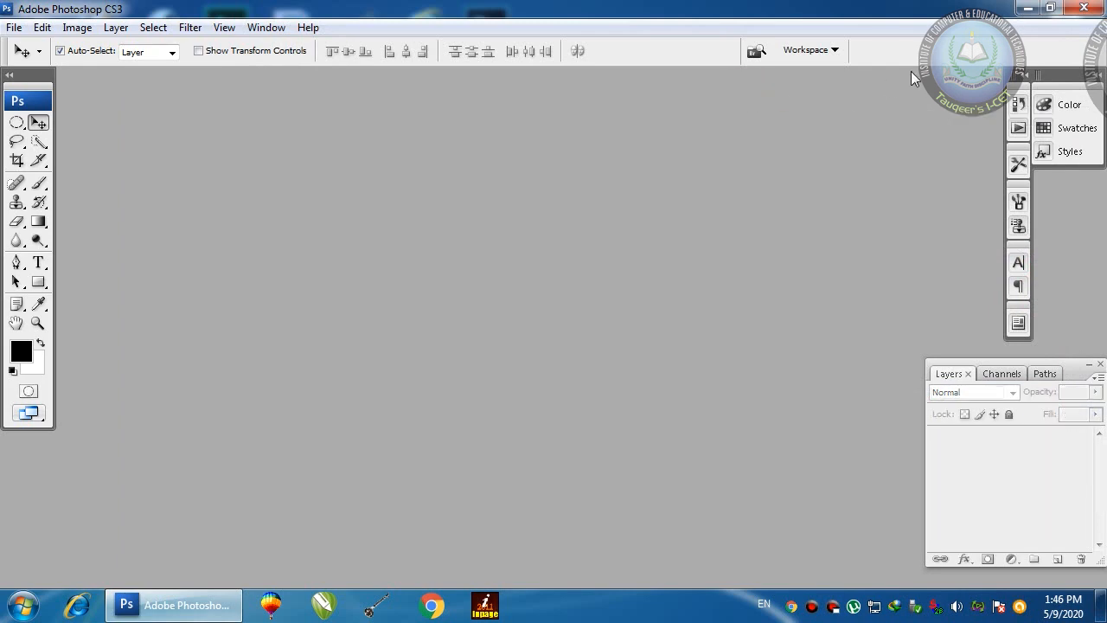
{"action": "left_click", "coordinate": [1028, 8]}
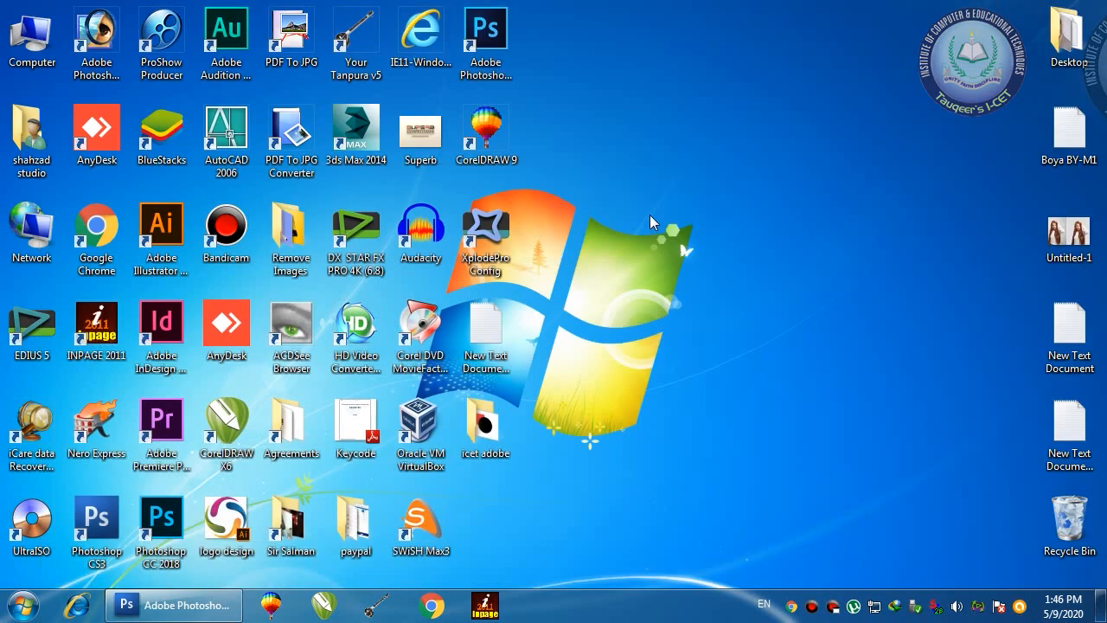
{"action": "right_click", "coordinate": [638, 192]}
{"action": "left_click", "coordinate": [671, 262]}
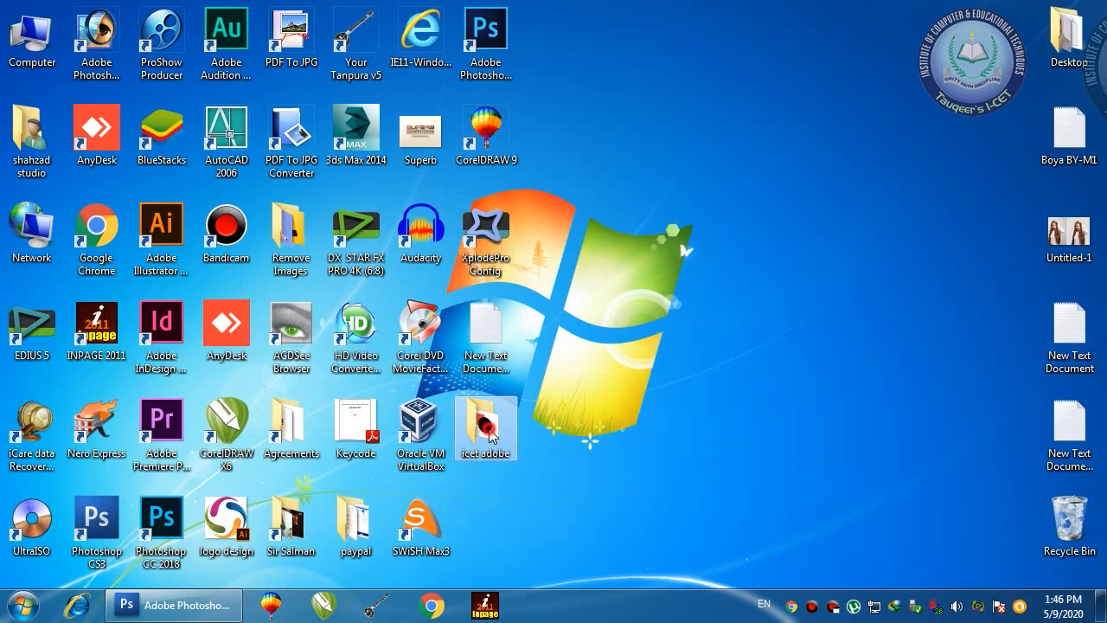
{"action": "double_click", "coordinate": [488, 430]}
{"action": "right_click", "coordinate": [548, 205]}
{"action": "left_click", "coordinate": [598, 295]}
{"action": "left_click_drag", "start_coordinate": [514, 263], "coordinate": [465, 184]}
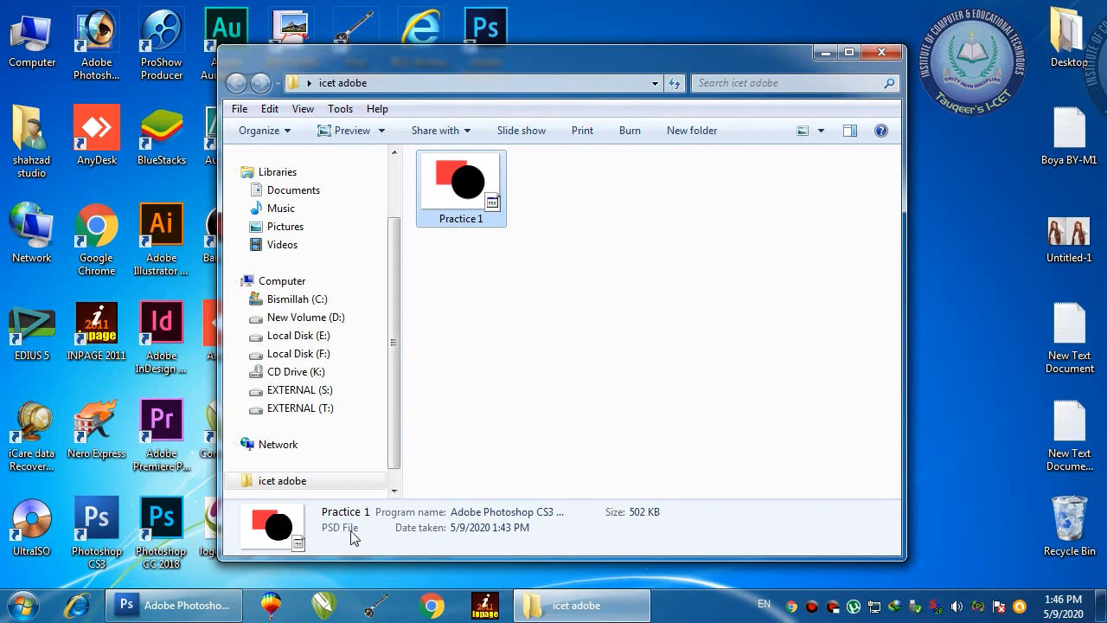
{"action": "right_click", "coordinate": [436, 199]}
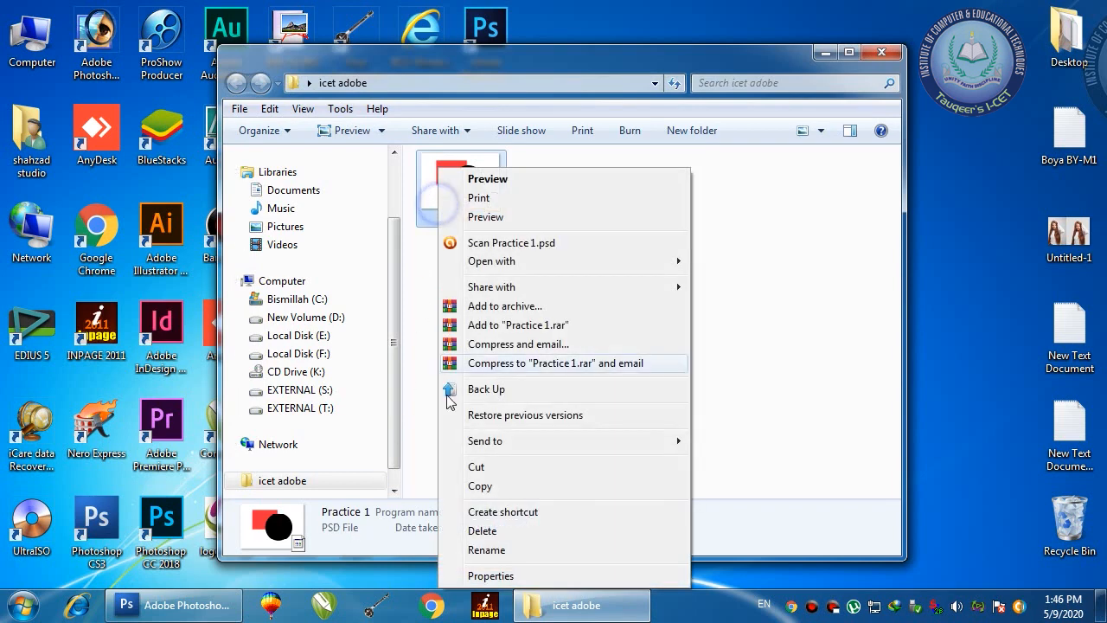
{"action": "left_click", "coordinate": [478, 574]}
{"action": "left_click_drag", "start_coordinate": [564, 251], "coordinate": [587, 251]}
{"action": "left_click", "coordinate": [575, 251]}
{"action": "left_click", "coordinate": [628, 249]}
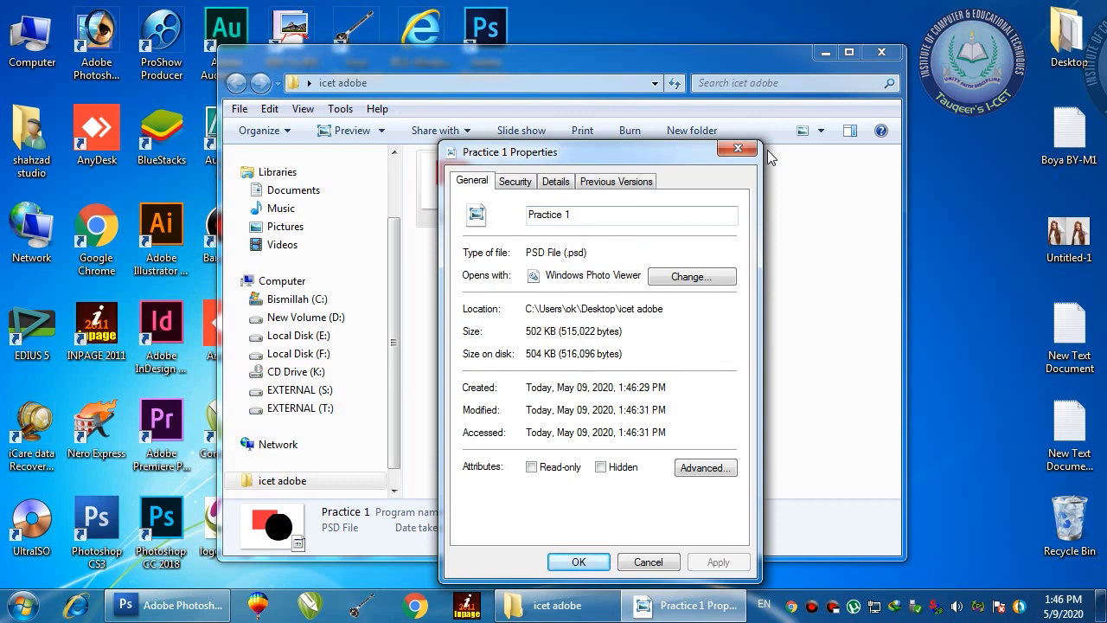
{"action": "left_click", "coordinate": [738, 149]}
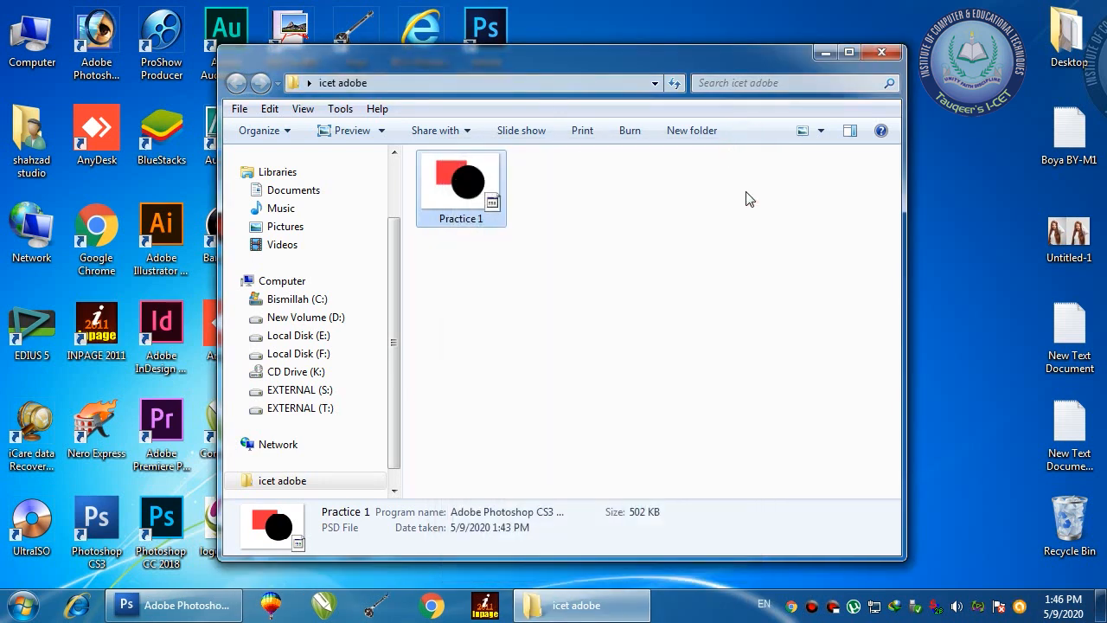
{"action": "left_click", "coordinate": [881, 54]}
{"action": "left_click", "coordinate": [182, 605]}
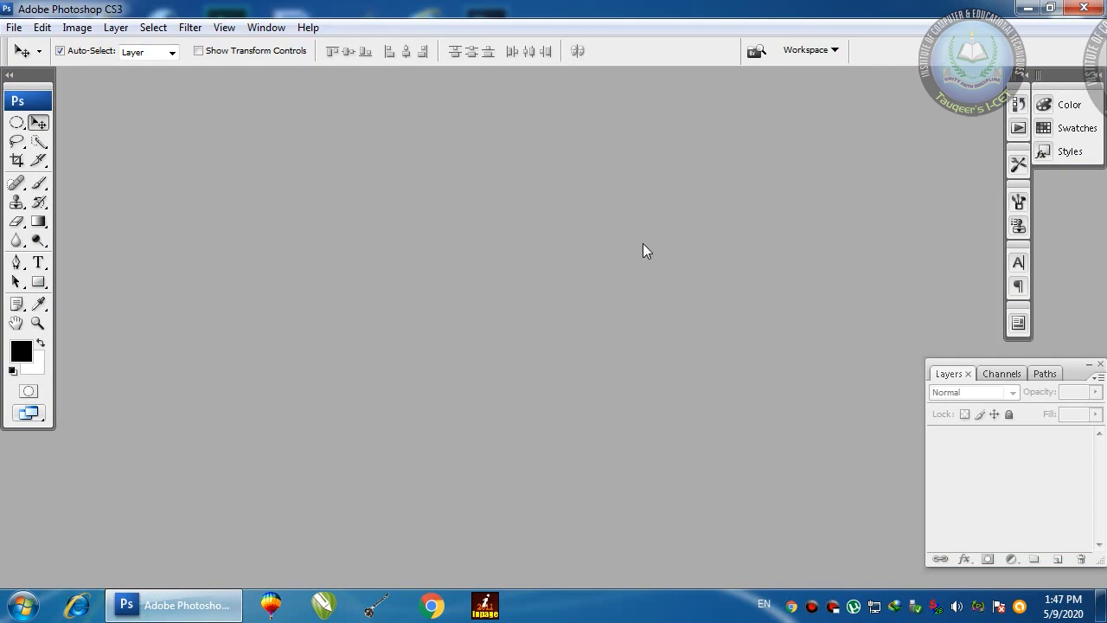
Step: Open Practice 1.psd from Desktop > icet adobe, then close it again
{"action": "double_click", "coordinate": [595, 217]}
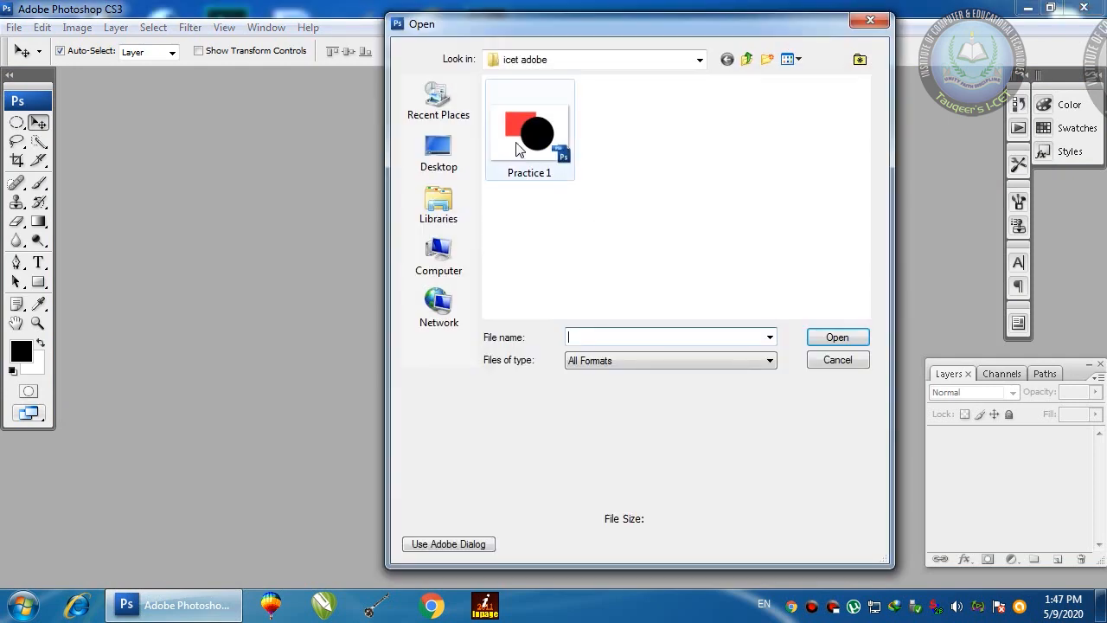
{"action": "left_click", "coordinate": [443, 160]}
{"action": "double_click", "coordinate": [566, 292]}
{"action": "left_click", "coordinate": [536, 128]}
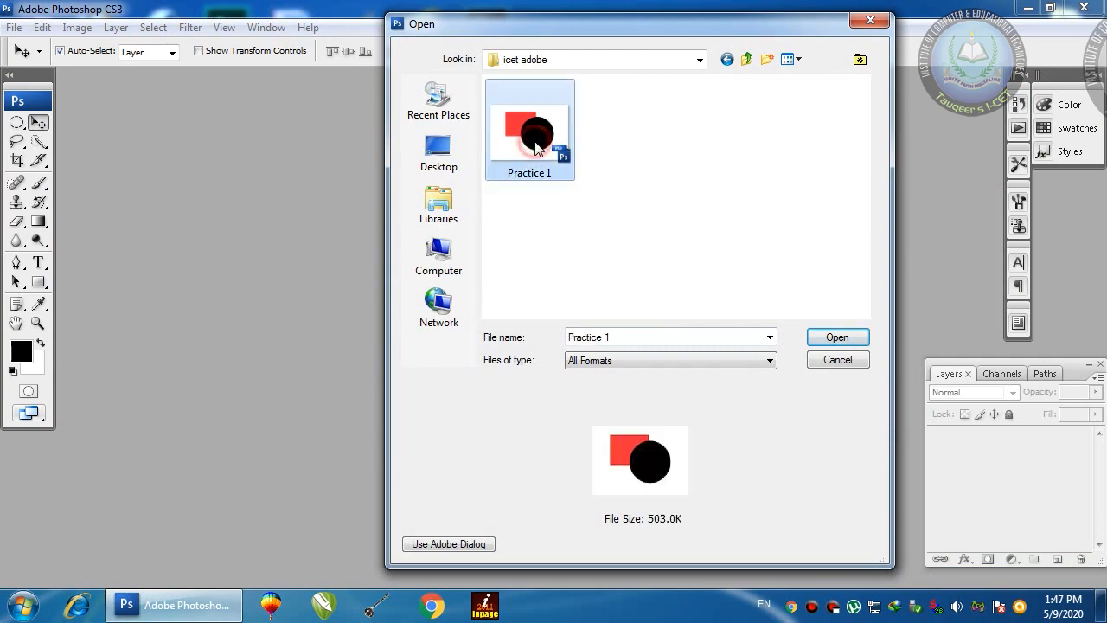
{"action": "left_click", "coordinate": [836, 337]}
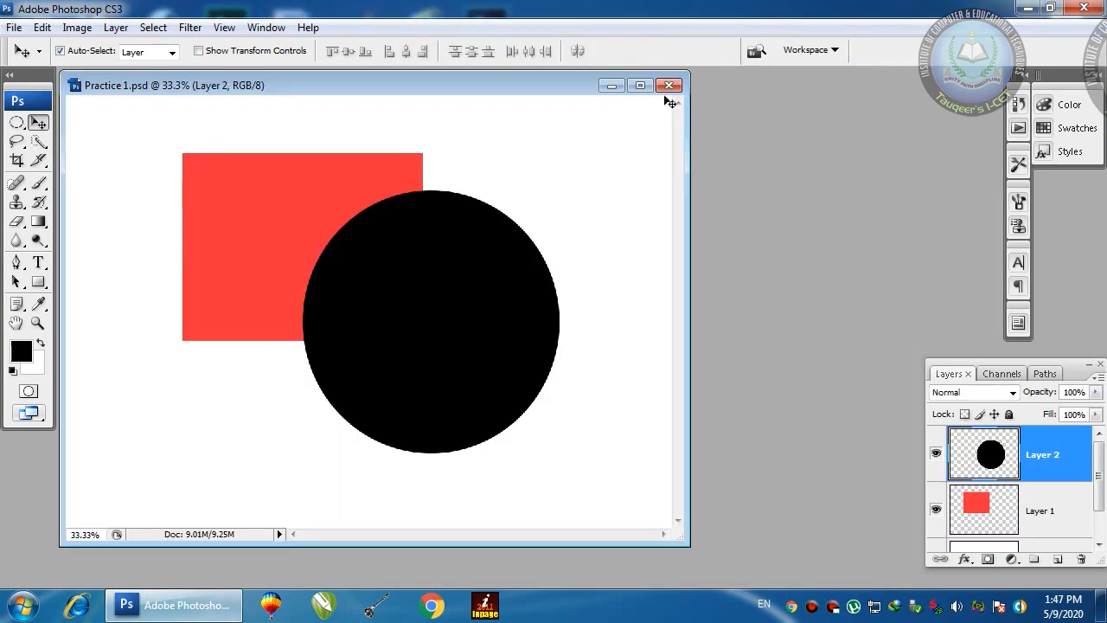
{"action": "left_click", "coordinate": [672, 88]}
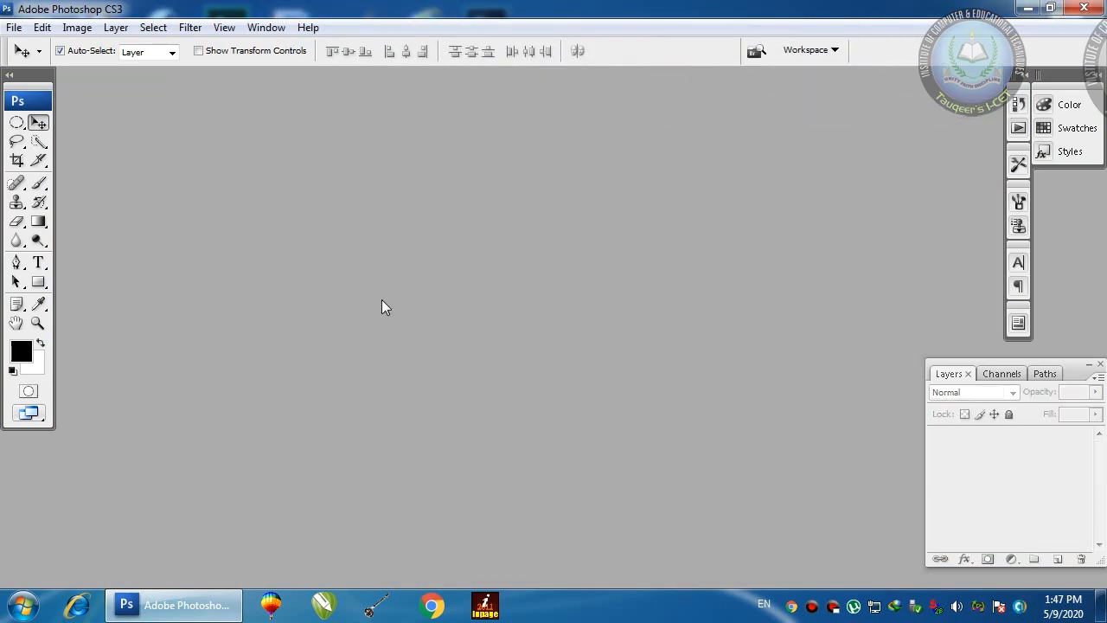
Step: Minimize Photoshop and open the icet adobe folder from the desktop
{"action": "left_click", "coordinate": [210, 604]}
{"action": "double_click", "coordinate": [482, 428]}
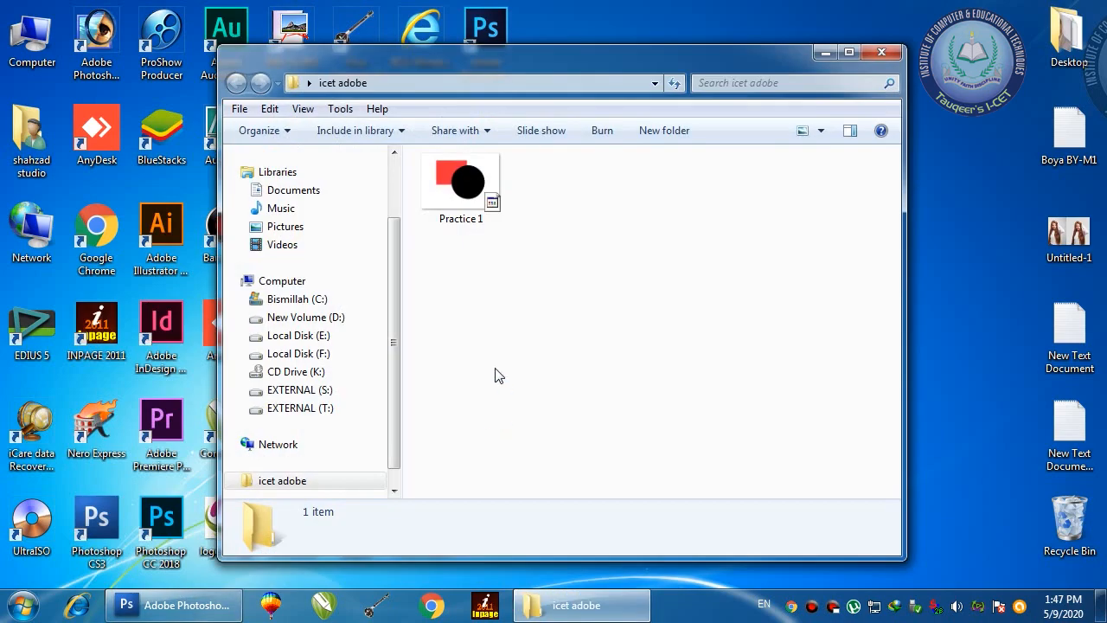
{"action": "right_click", "coordinate": [586, 267]}
Step: Drag Practice 1.psd from the icet adobe folder into the Photoshop workspace to open it, then reposition its window
{"action": "left_click", "coordinate": [630, 357]}
{"action": "left_click", "coordinate": [558, 277]}
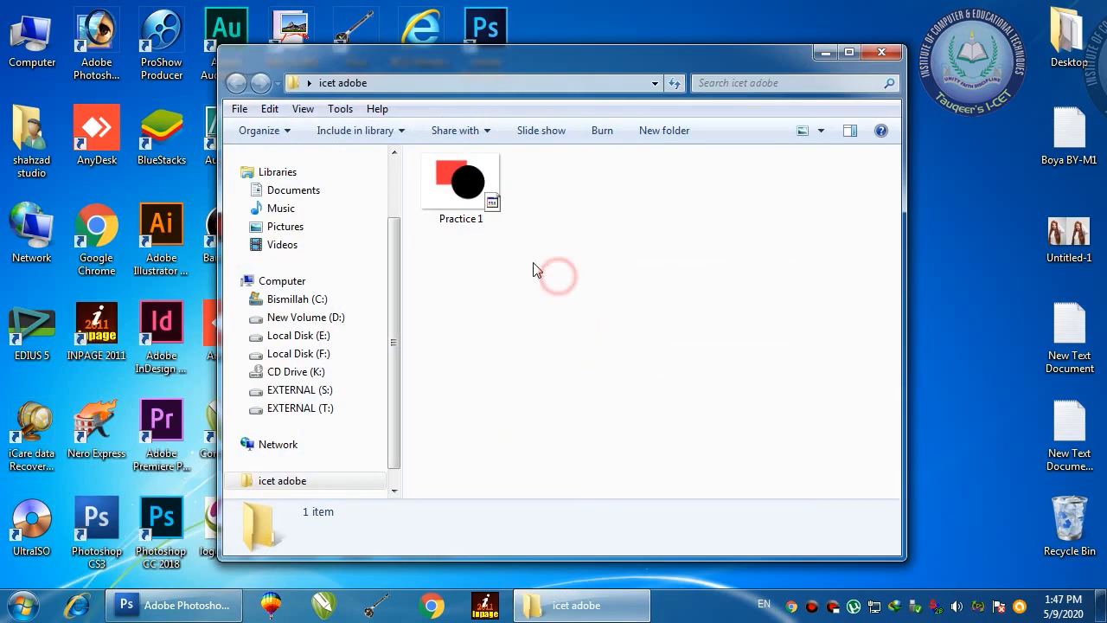
{"action": "left_click", "coordinate": [460, 201]}
{"action": "left_click_drag", "start_coordinate": [460, 201], "coordinate": [643, 203]}
{"action": "left_click_drag", "start_coordinate": [517, 151], "coordinate": [430, 147]}
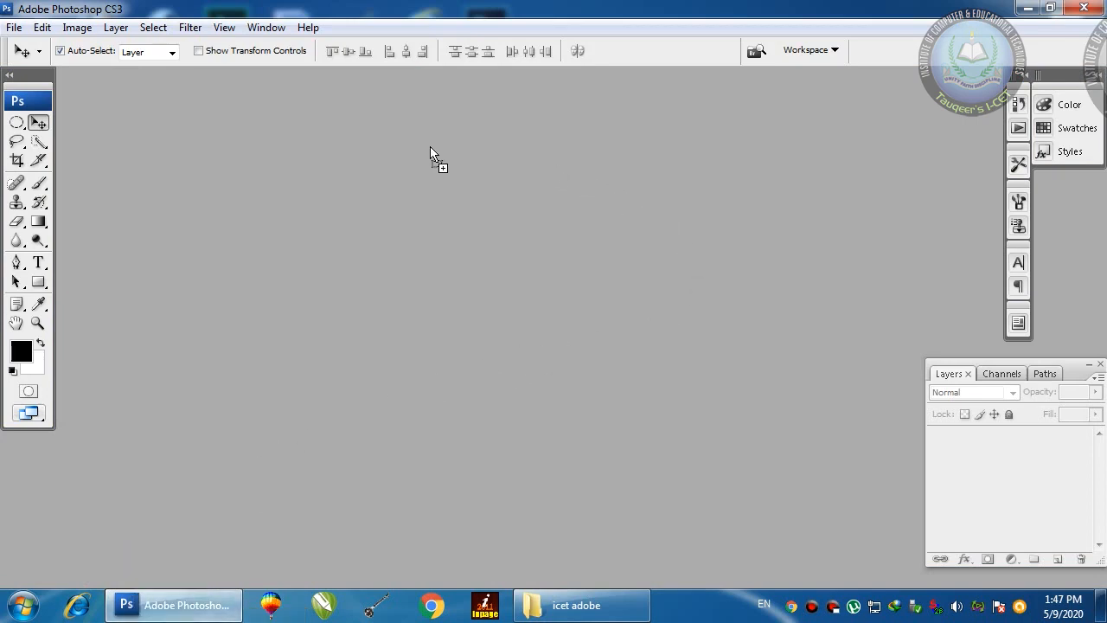
{"action": "left_click_drag", "start_coordinate": [503, 117], "coordinate": [675, 190]}
{"action": "left_click_drag", "start_coordinate": [647, 239], "coordinate": [494, 240]}
{"action": "left_click_drag", "start_coordinate": [494, 239], "coordinate": [492, 239]}
{"action": "left_click_drag", "start_coordinate": [504, 90], "coordinate": [540, 102]}
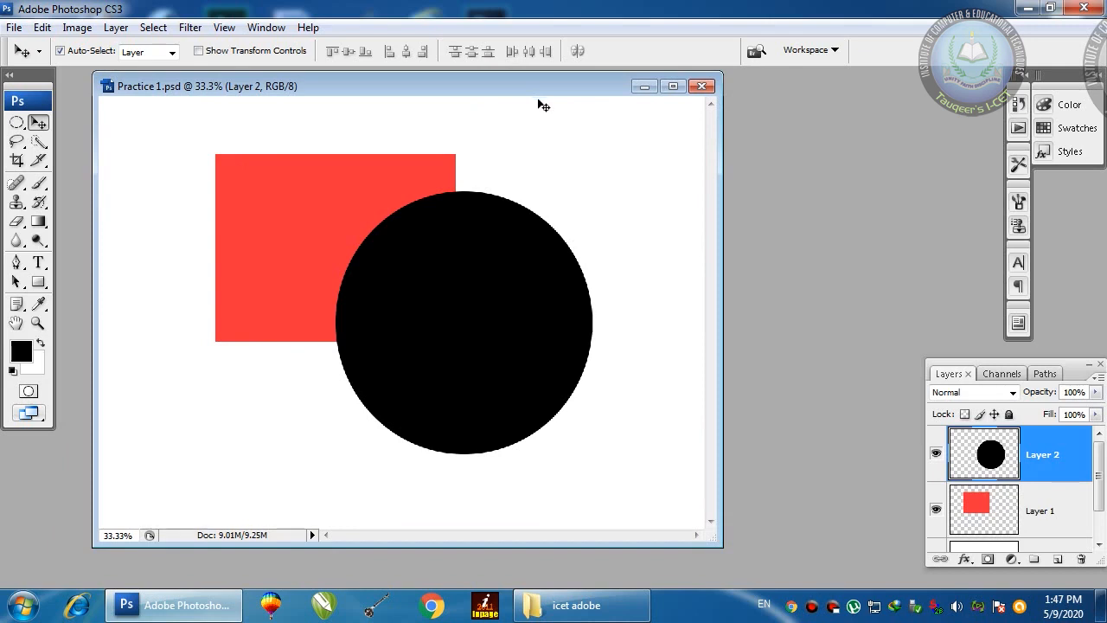
Step: Enlarge the Layers panel and toggle Layer 1 and Layer 2 visibility to check each shape
{"action": "left_click_drag", "start_coordinate": [1074, 375], "coordinate": [937, 234]}
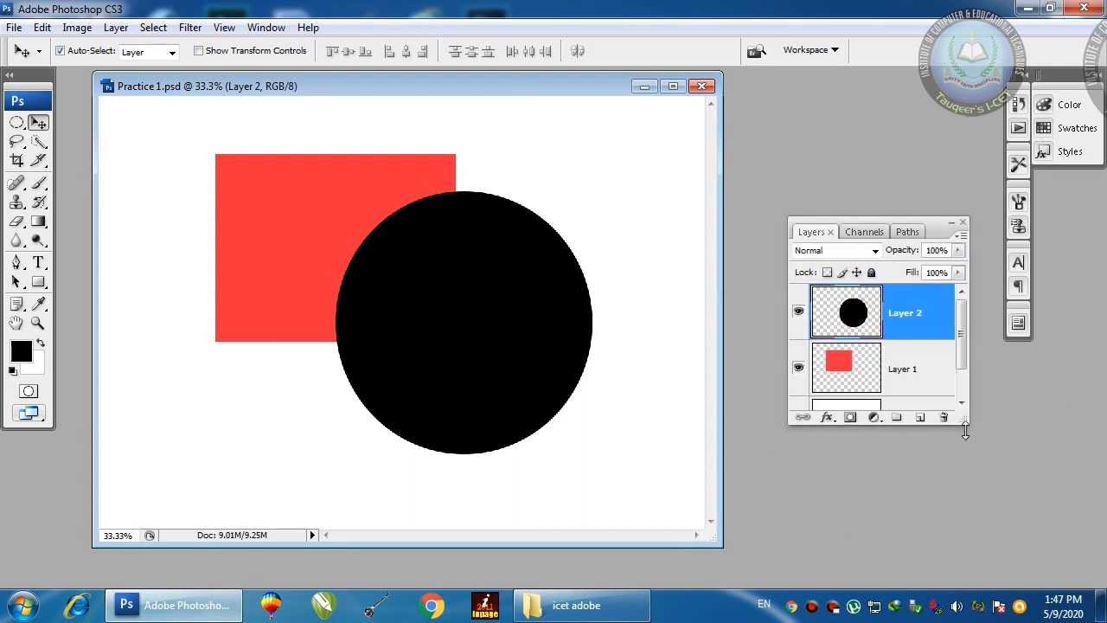
{"action": "left_click_drag", "start_coordinate": [960, 422], "coordinate": [995, 540]}
{"action": "left_click", "coordinate": [865, 364]}
{"action": "left_click", "coordinate": [859, 322]}
{"action": "left_click", "coordinate": [797, 313]}
{"action": "left_click", "coordinate": [797, 313]}
{"action": "left_click", "coordinate": [798, 371]}
{"action": "left_click", "coordinate": [798, 374]}
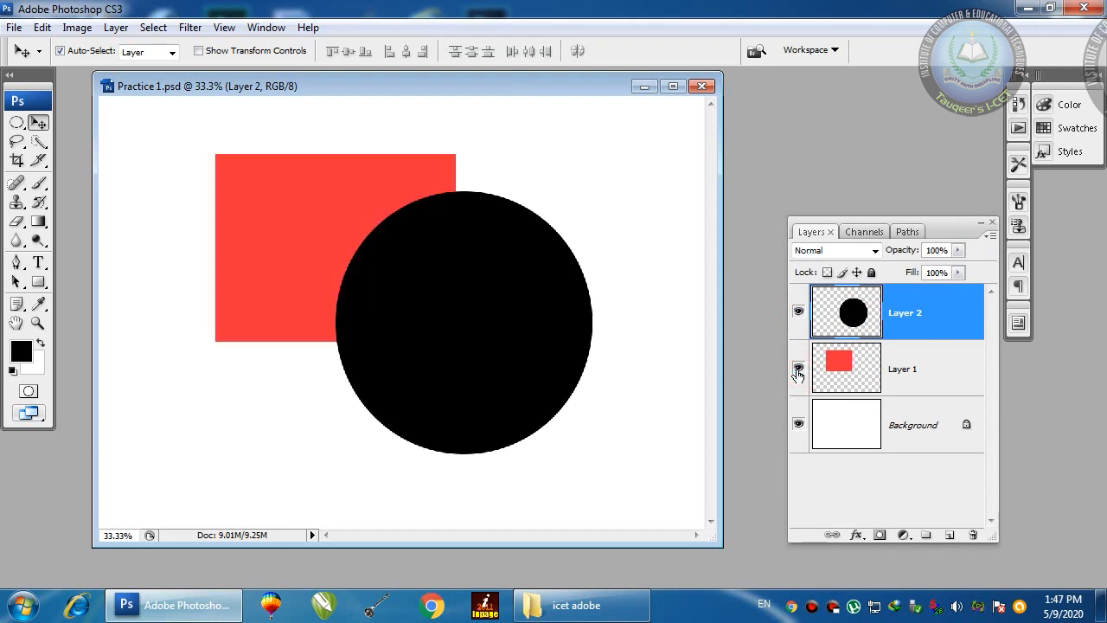
{"action": "left_click", "coordinate": [797, 313]}
{"action": "left_click", "coordinate": [799, 314]}
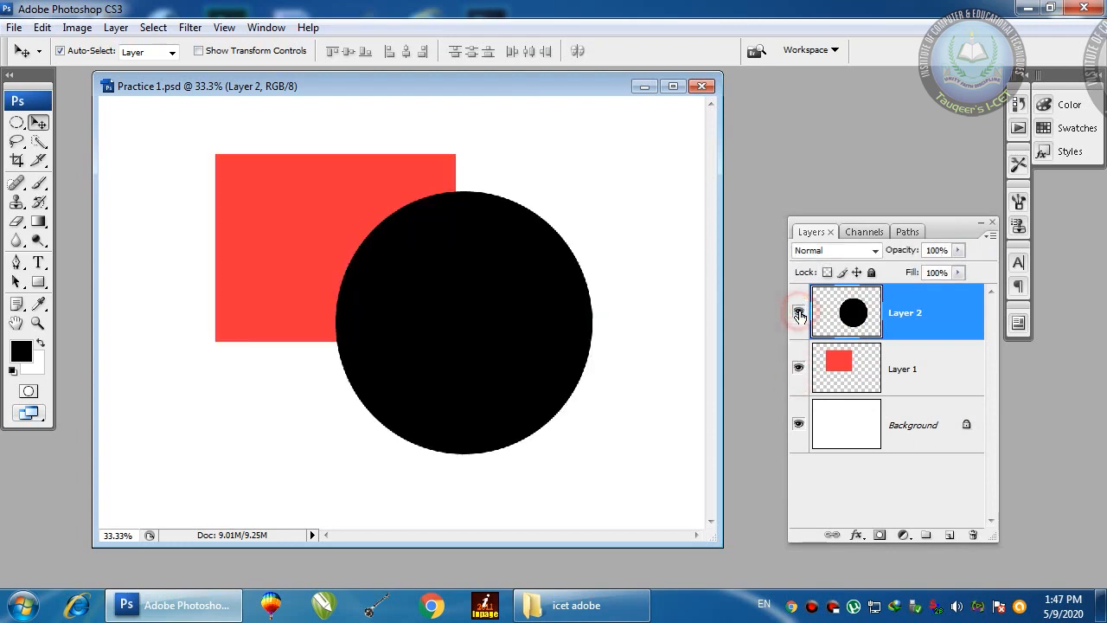
{"action": "left_click", "coordinate": [799, 314]}
{"action": "left_click", "coordinate": [799, 313]}
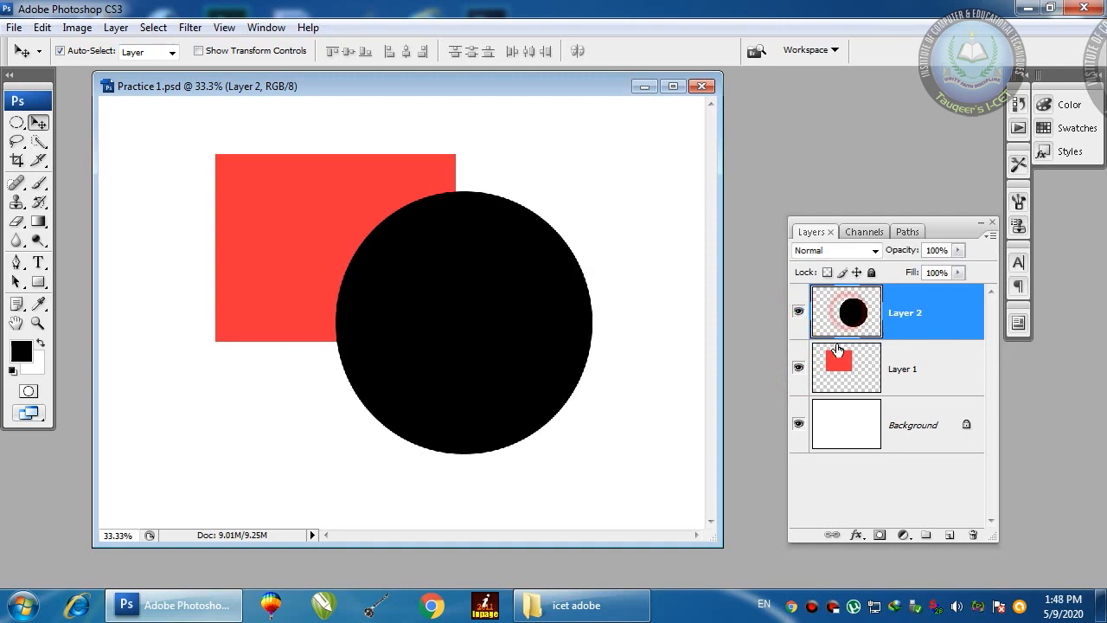
Step: Move the red square left and down and the black circle higher over its right side
{"action": "left_click_drag", "start_coordinate": [943, 236], "coordinate": [957, 257]}
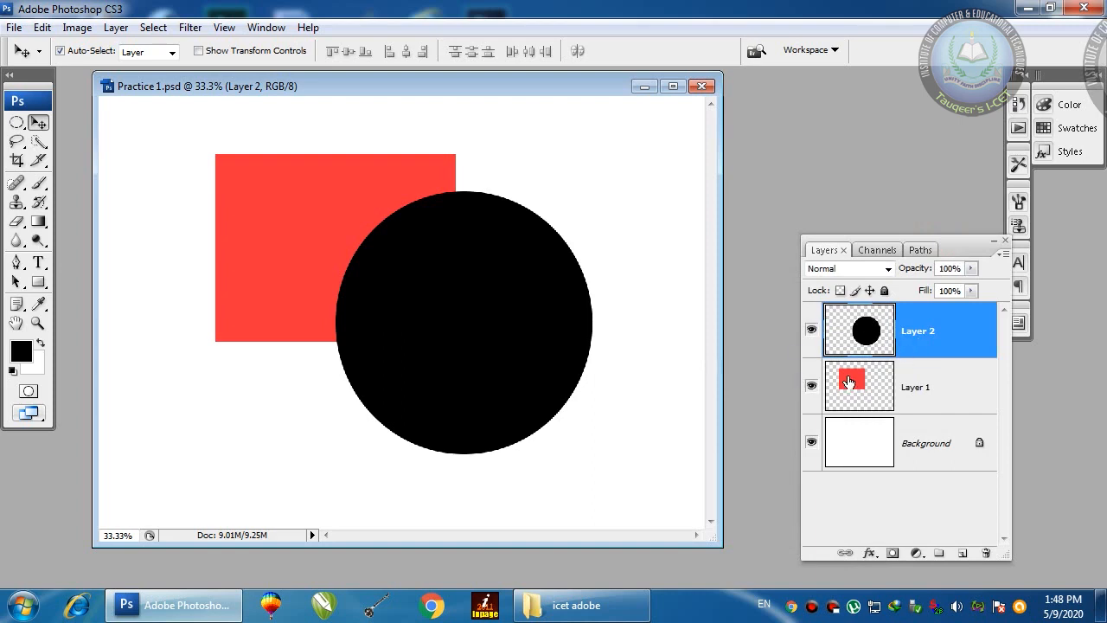
{"action": "left_click_drag", "start_coordinate": [474, 338], "coordinate": [548, 314]}
{"action": "left_click_drag", "start_coordinate": [349, 260], "coordinate": [295, 293]}
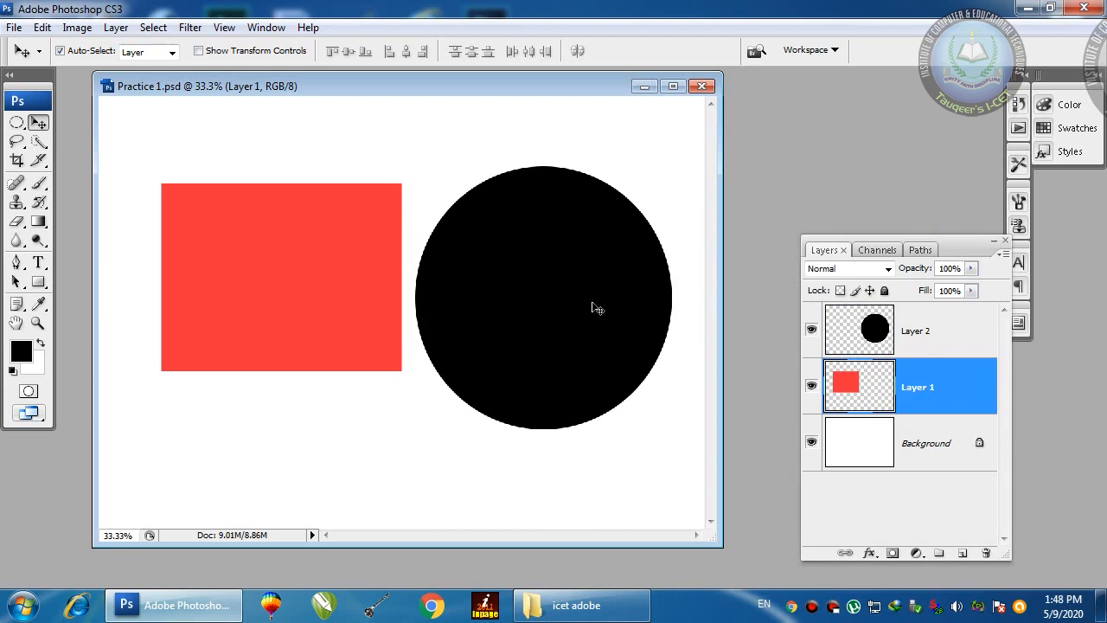
{"action": "left_click_drag", "start_coordinate": [593, 306], "coordinate": [554, 334]}
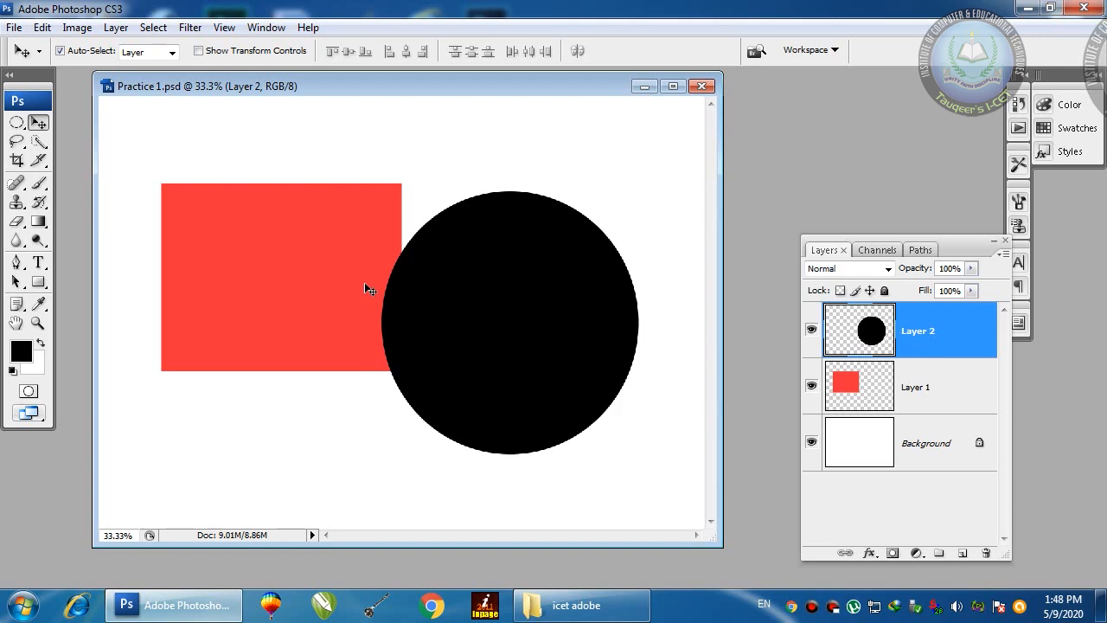
{"action": "left_click_drag", "start_coordinate": [511, 306], "coordinate": [474, 263]}
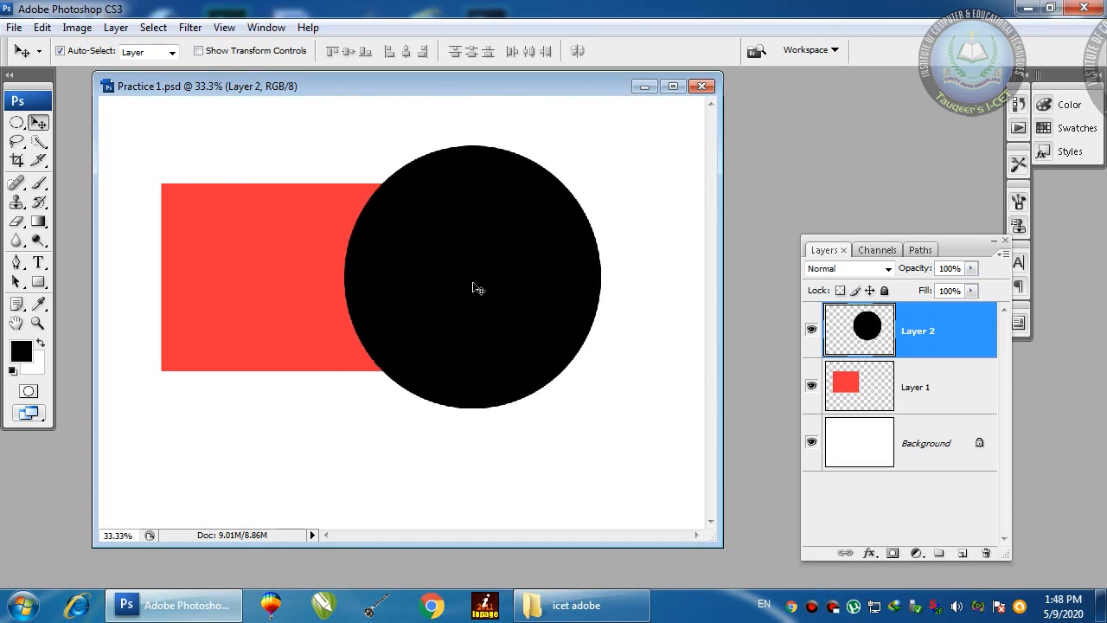
Step: Save a copy of the image as a JPEG named '123'
{"action": "left_click", "coordinate": [14, 28]}
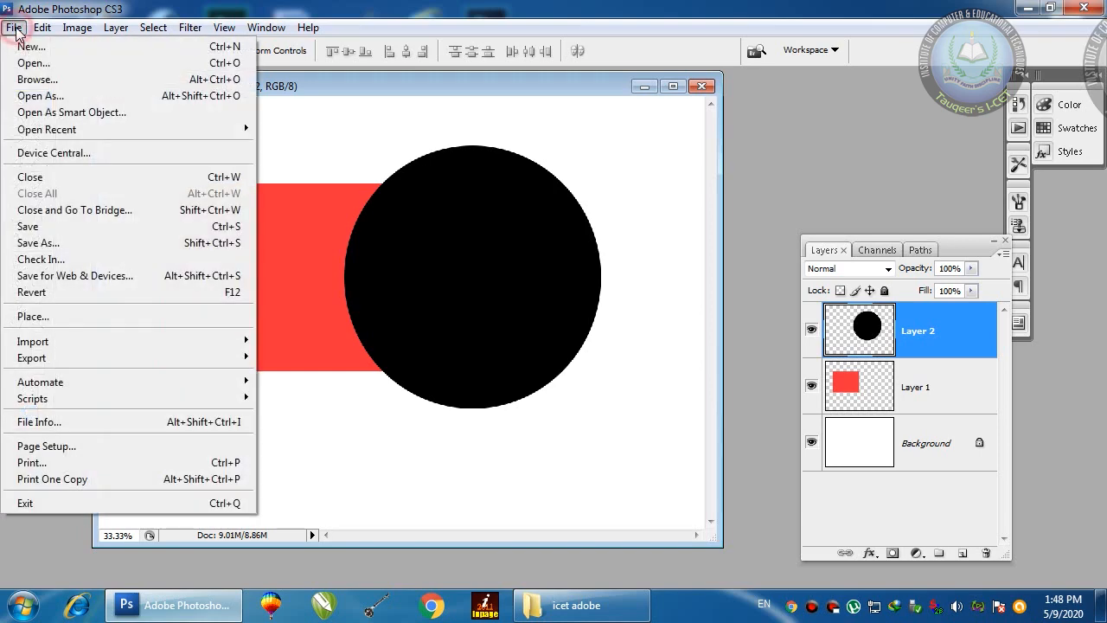
{"action": "left_click", "coordinate": [64, 245]}
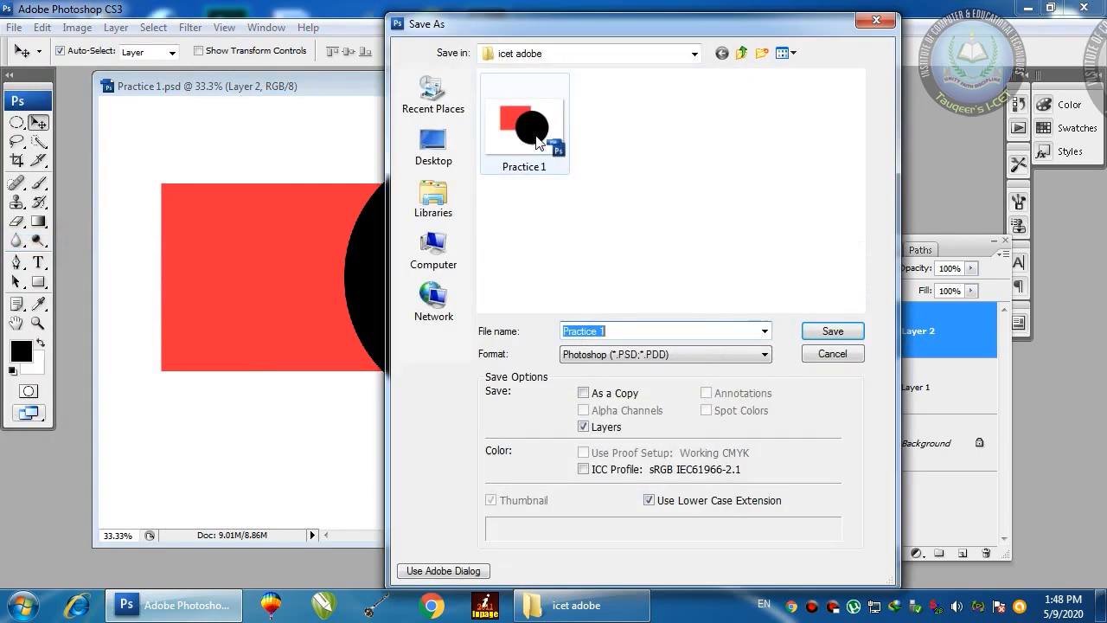
{"action": "left_click", "coordinate": [570, 362]}
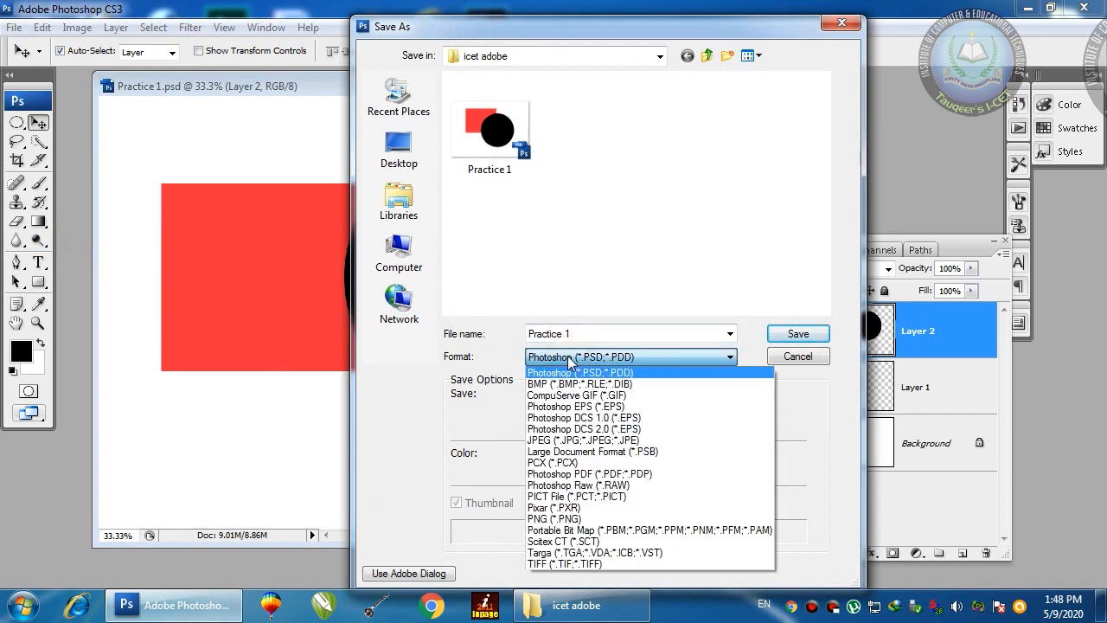
{"action": "left_click", "coordinate": [550, 441]}
{"action": "double_click", "coordinate": [621, 334]}
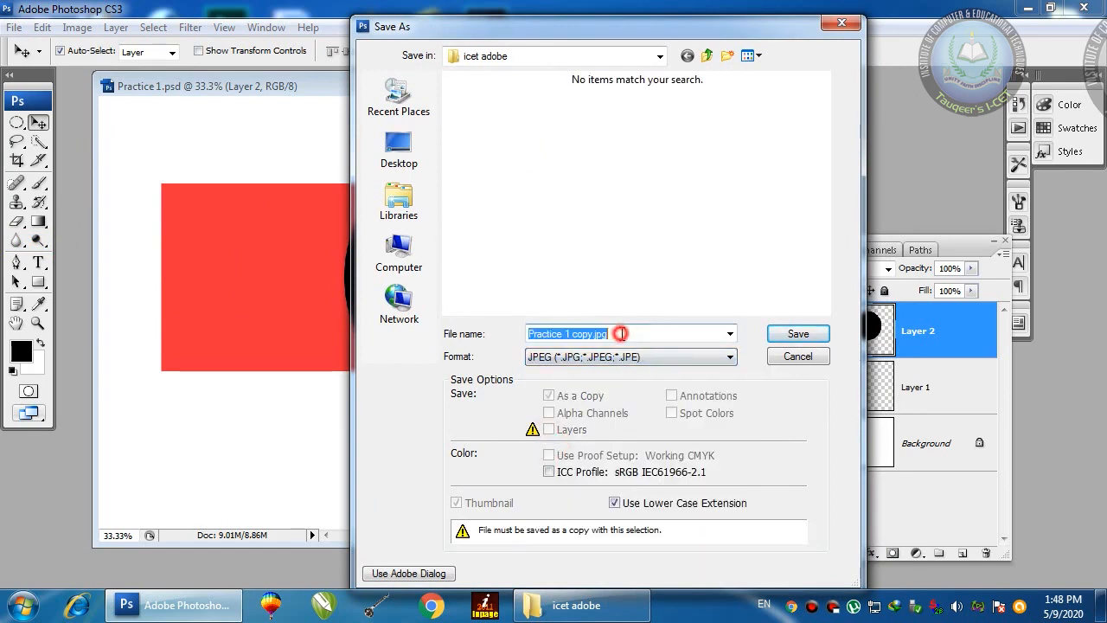
{"action": "type", "text": "123"}
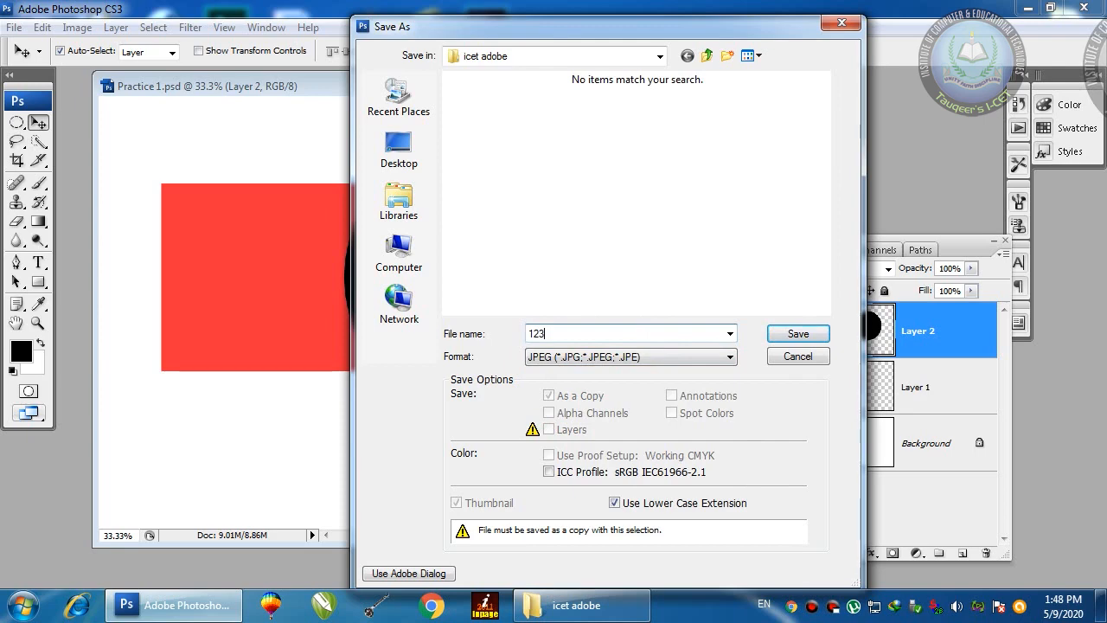
{"action": "left_click", "coordinate": [801, 333]}
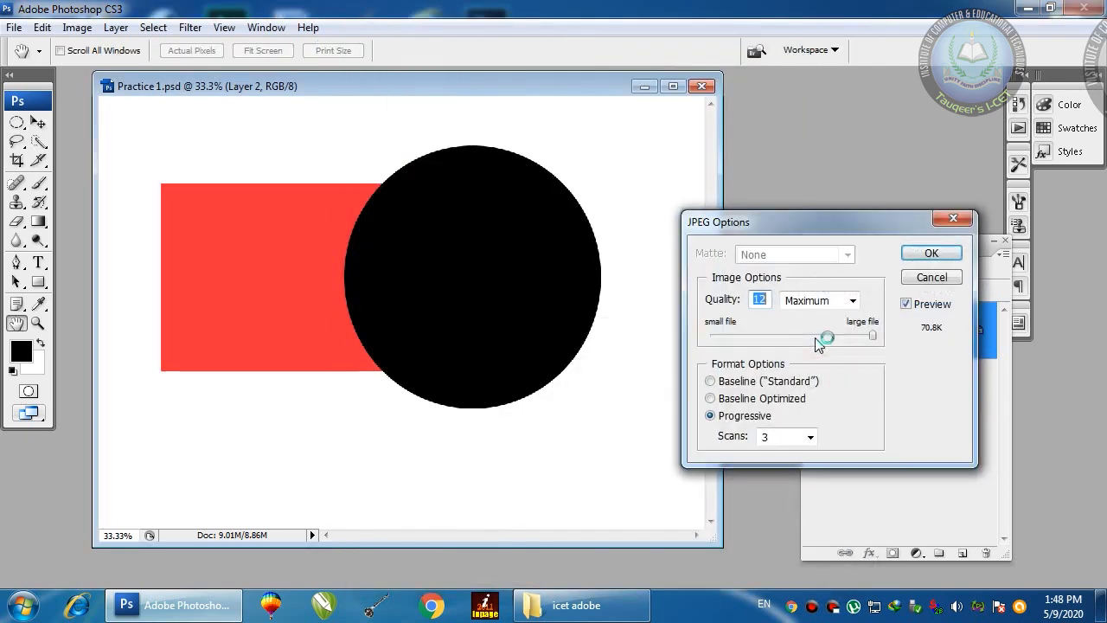
Step: Set JPEG quality to 12 (Maximum), keeping Progressive, and confirm
{"action": "left_click_drag", "start_coordinate": [882, 220], "coordinate": [839, 123]}
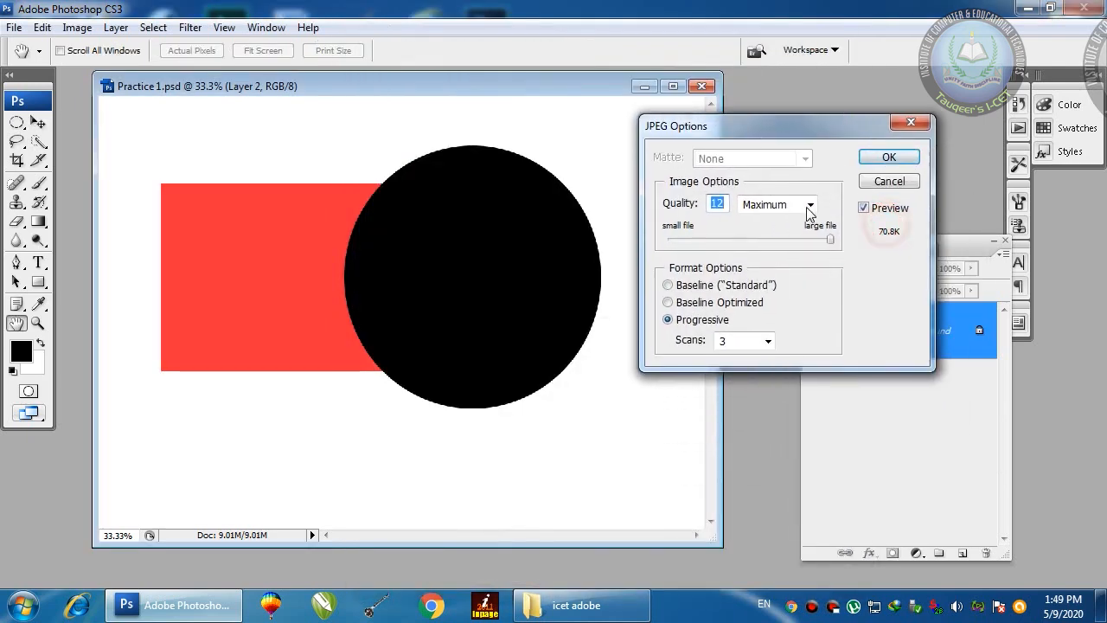
{"action": "left_click_drag", "start_coordinate": [832, 238], "coordinate": [743, 237]}
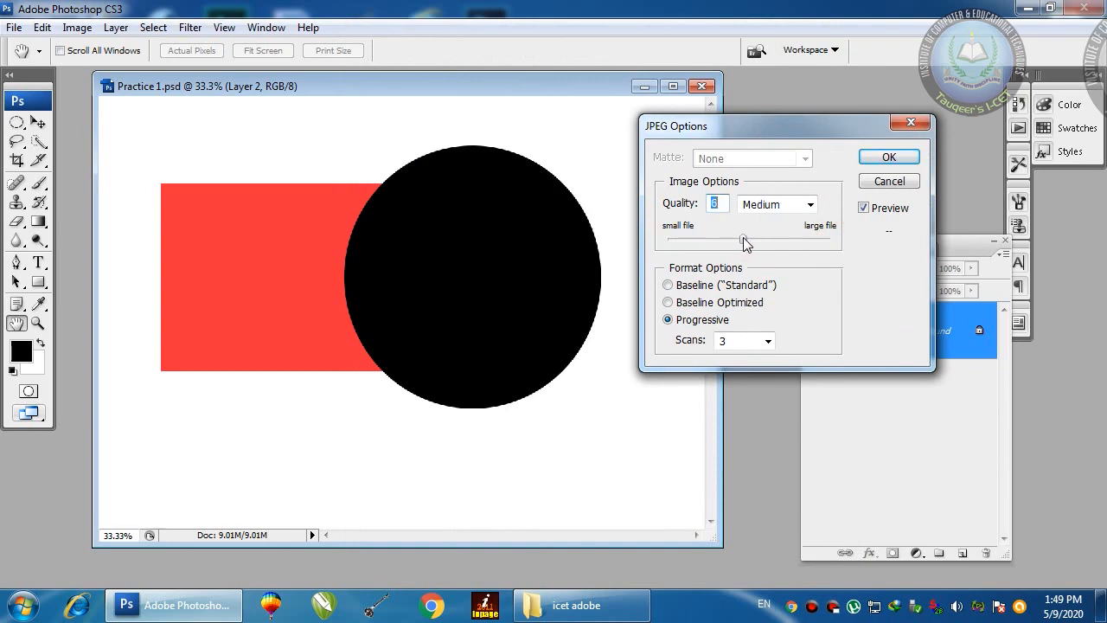
{"action": "left_click_drag", "start_coordinate": [743, 245], "coordinate": [839, 238]}
{"action": "left_click", "coordinate": [830, 239]}
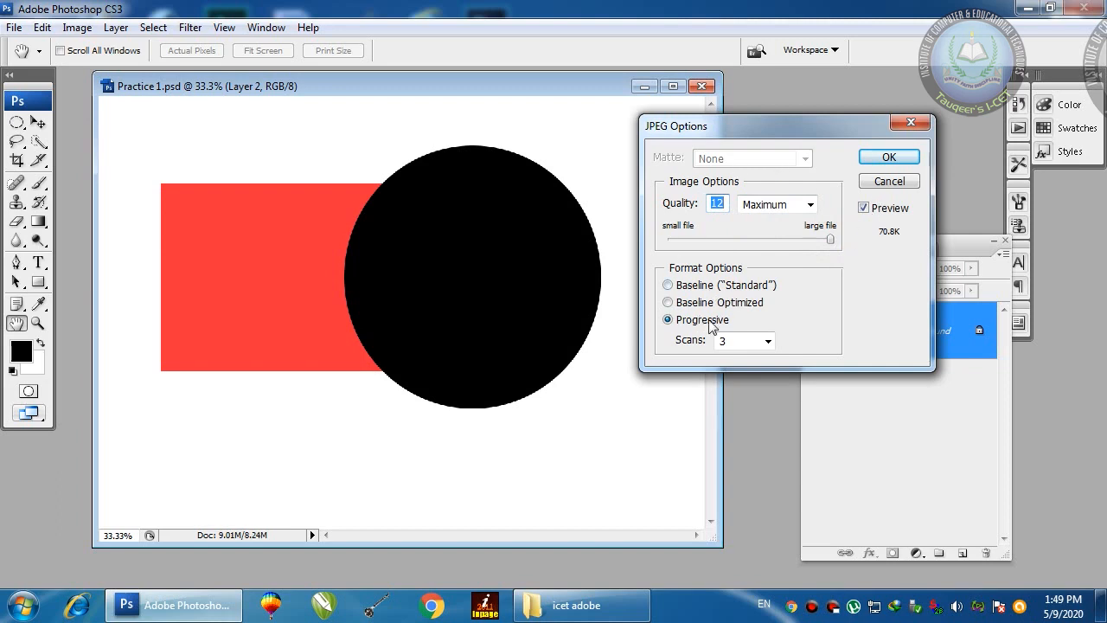
{"action": "left_click", "coordinate": [888, 157]}
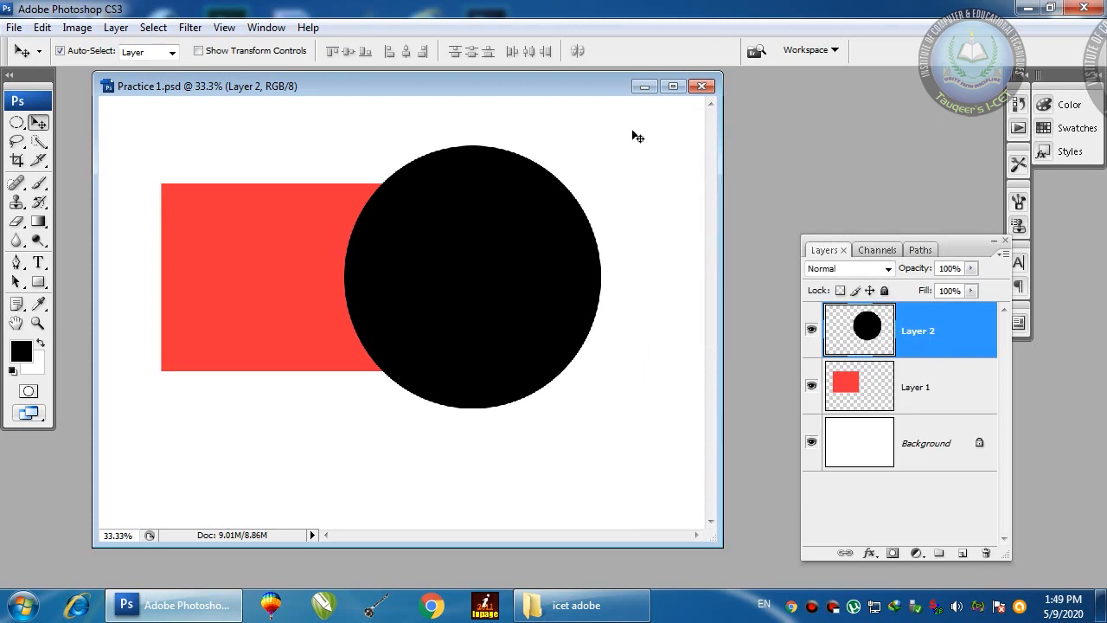
Step: Bring the icet adobe folder forward and select the 123 JPG file
{"action": "left_click", "coordinate": [578, 611]}
{"action": "left_click", "coordinate": [537, 331]}
{"action": "left_click", "coordinate": [561, 203]}
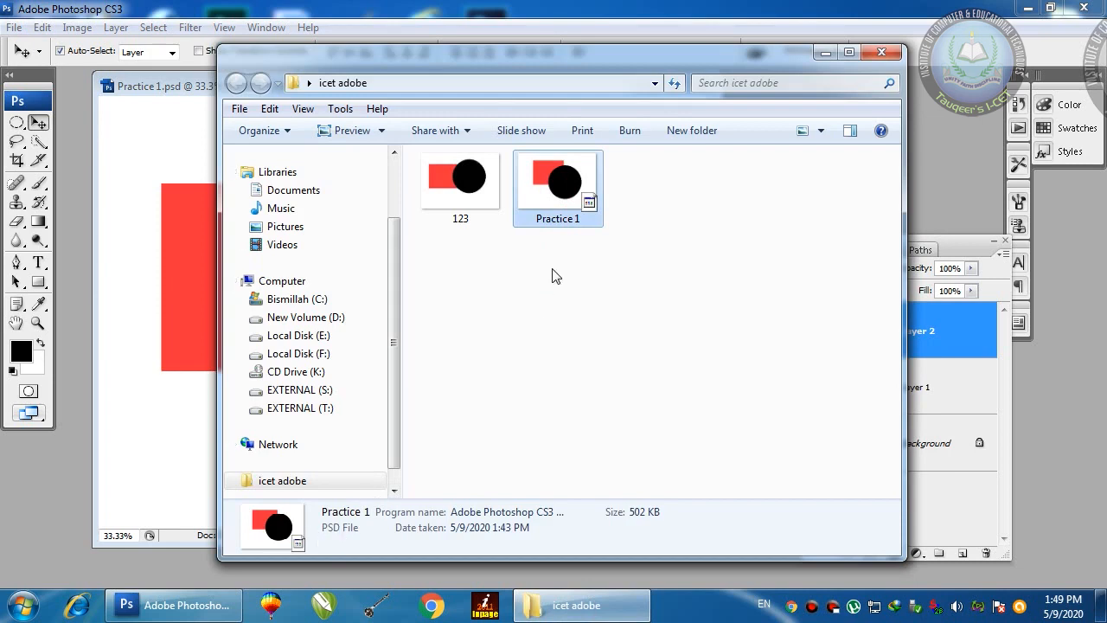
{"action": "left_click", "coordinate": [462, 249]}
{"action": "left_click", "coordinate": [459, 183]}
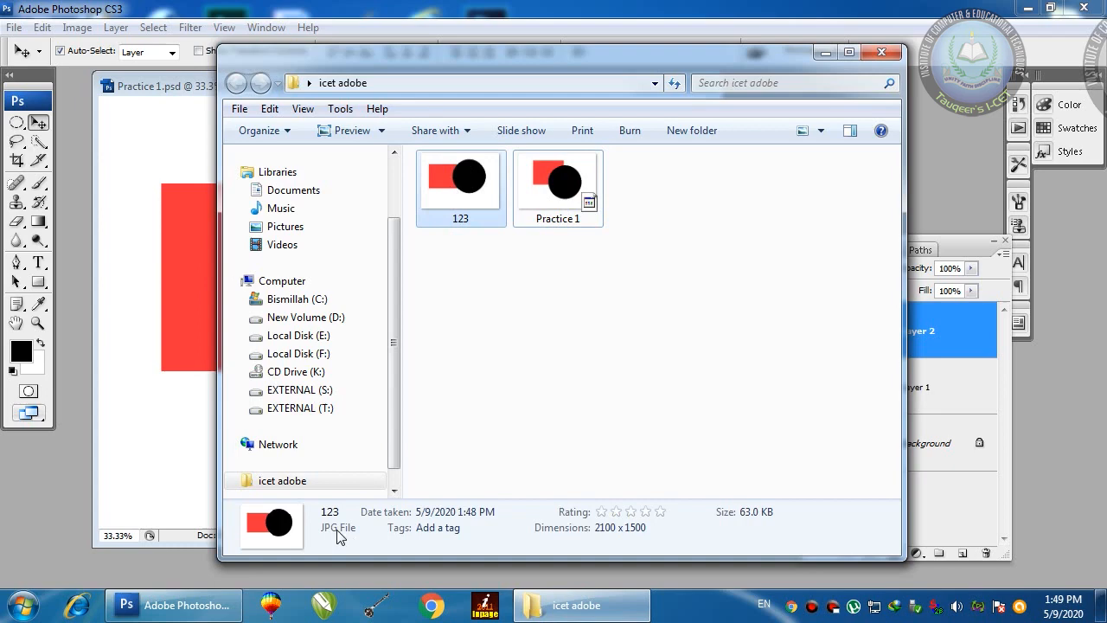
{"action": "left_click", "coordinate": [438, 311]}
Step: Preview the 123 image in Photo Viewer, zooming in and out, then close it
{"action": "double_click", "coordinate": [453, 201]}
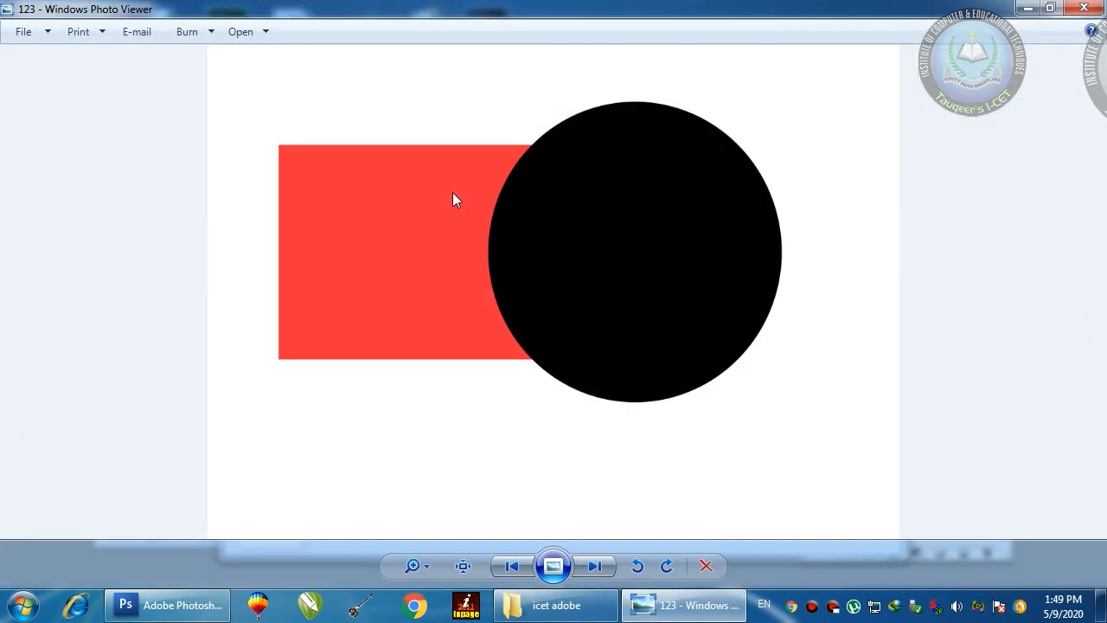
{"action": "scroll", "coordinate": [452, 194], "scroll_direction": "up", "scroll_amount": 3}
{"action": "scroll", "coordinate": [452, 191], "scroll_direction": "up", "scroll_amount": 3}
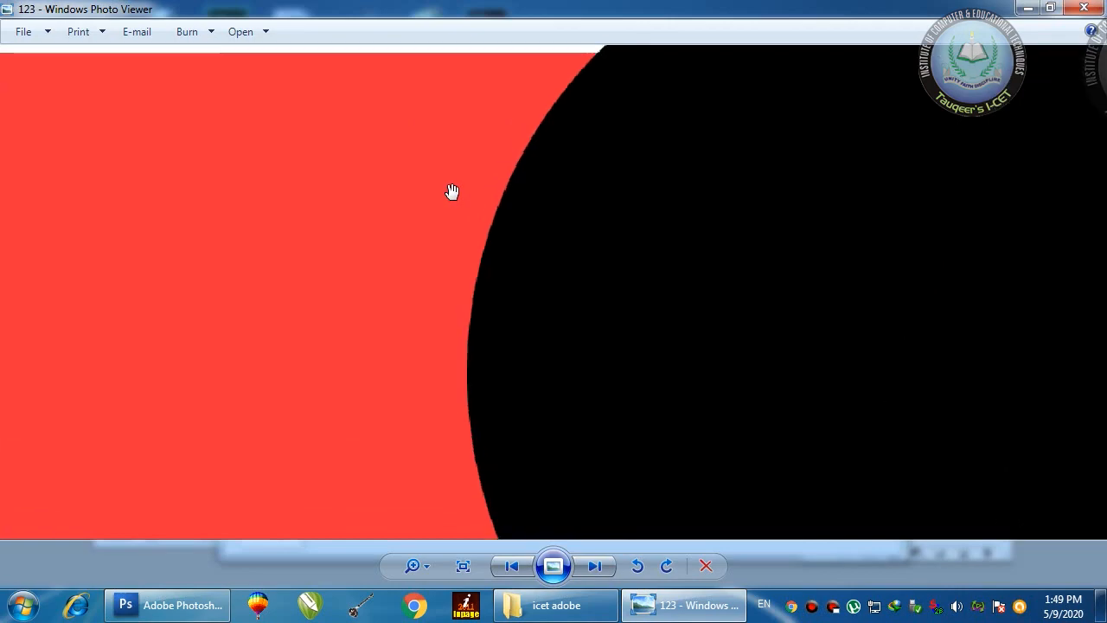
{"action": "scroll", "coordinate": [451, 191], "scroll_direction": "down", "scroll_amount": 2}
{"action": "scroll", "coordinate": [452, 190], "scroll_direction": "down", "scroll_amount": 3}
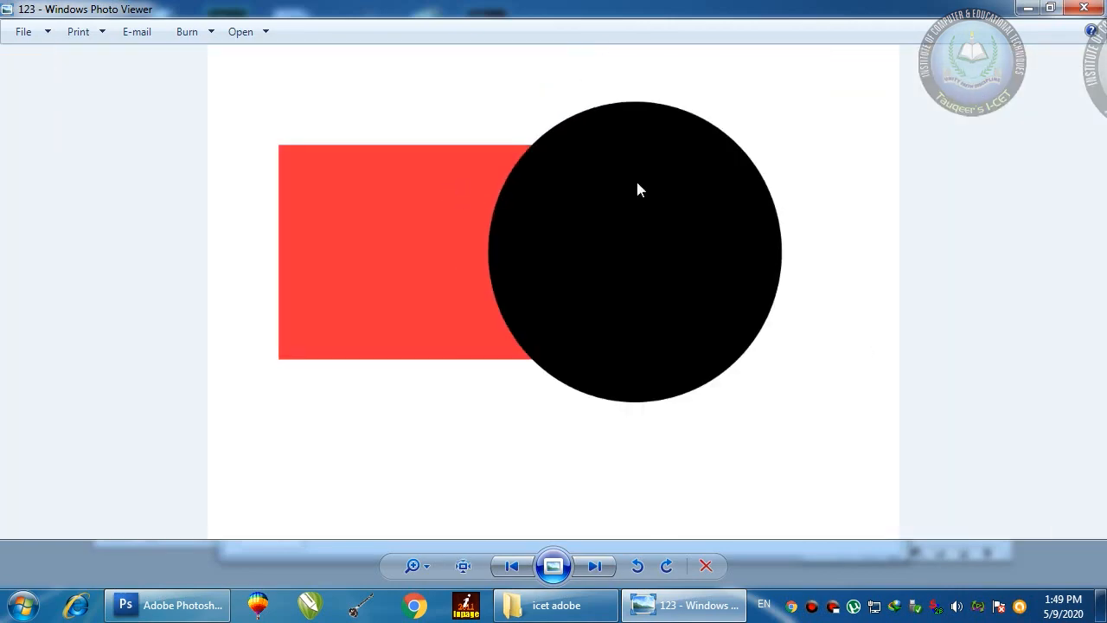
{"action": "left_click", "coordinate": [1084, 8]}
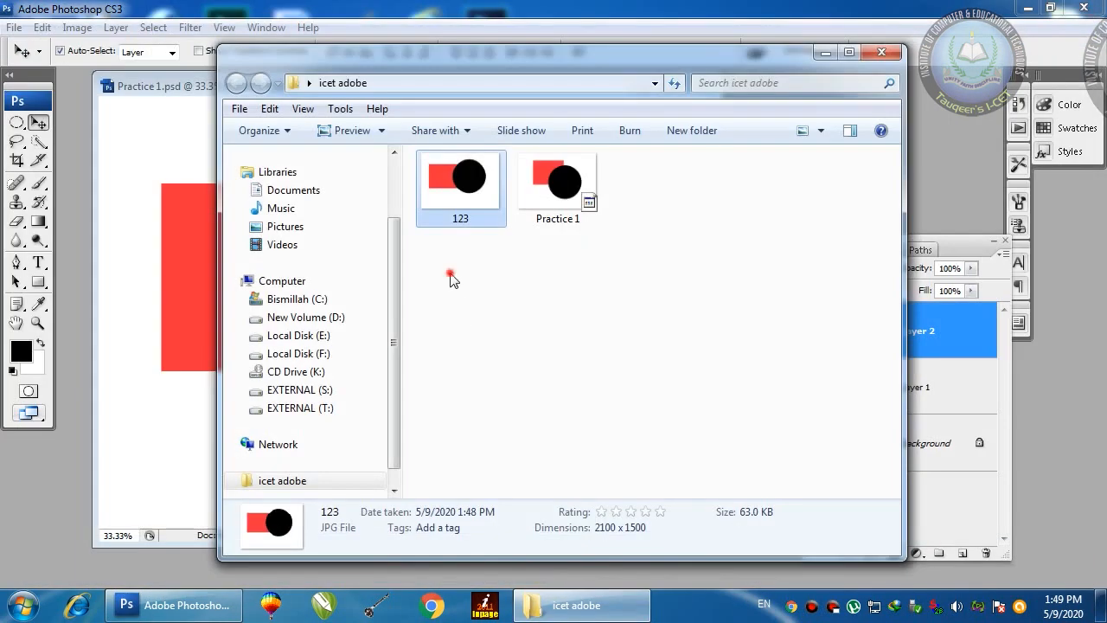
Step: Select Practice 1 and 123 in the folder, then clear the selection
{"action": "left_click", "coordinate": [585, 188]}
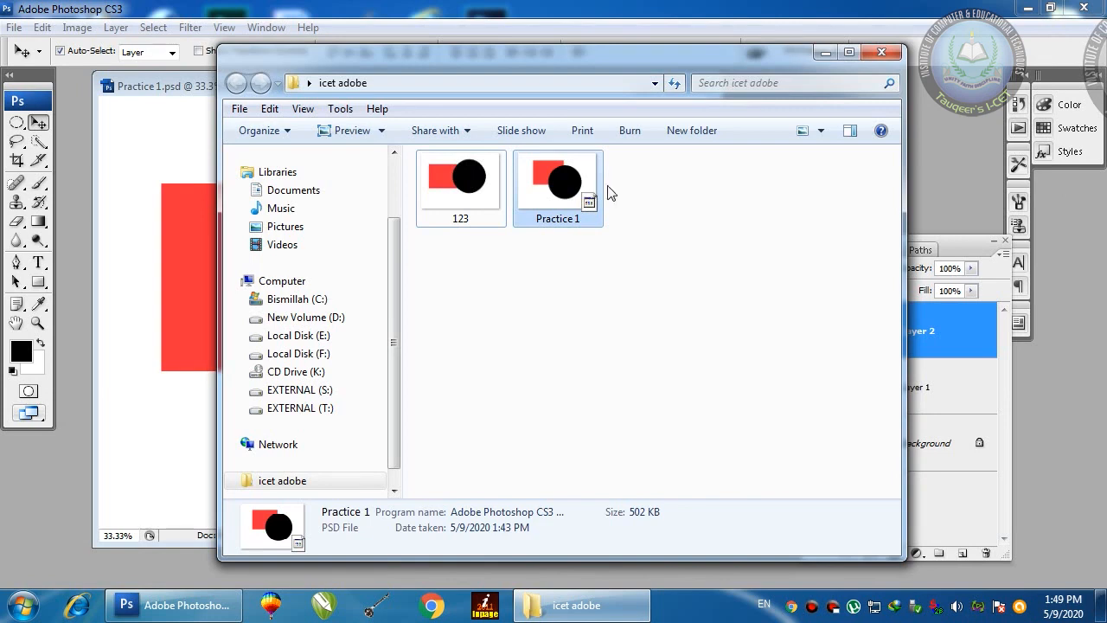
{"action": "left_click_drag", "start_coordinate": [671, 290], "coordinate": [444, 178]}
{"action": "left_click", "coordinate": [666, 266]}
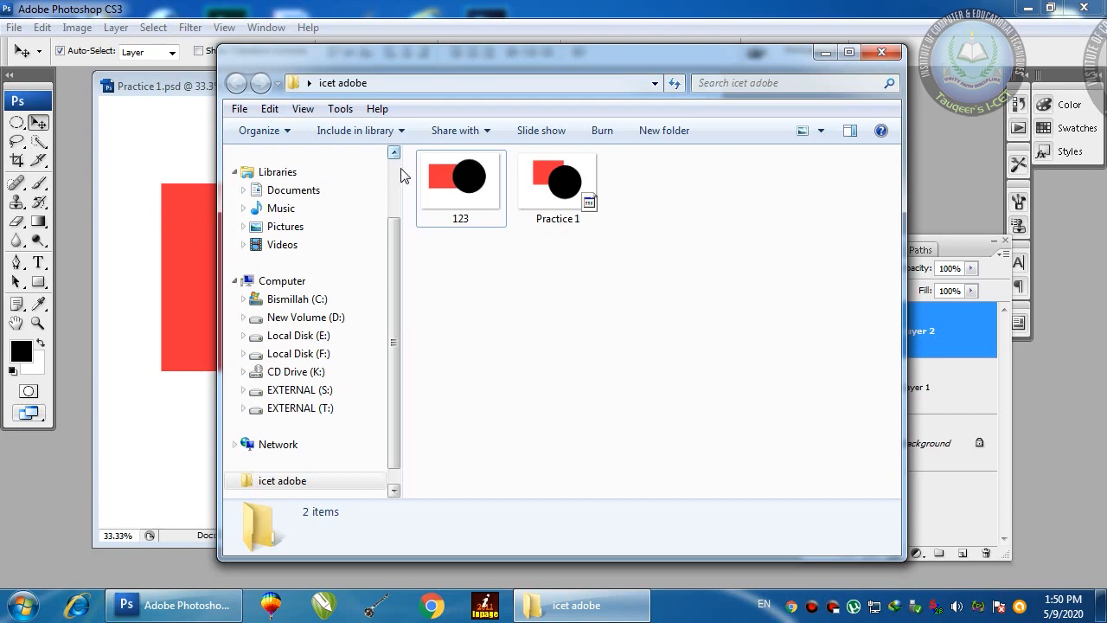
Step: View the 123 image in Photo Viewer, then close it and the icet adobe folder
{"action": "double_click", "coordinate": [461, 178]}
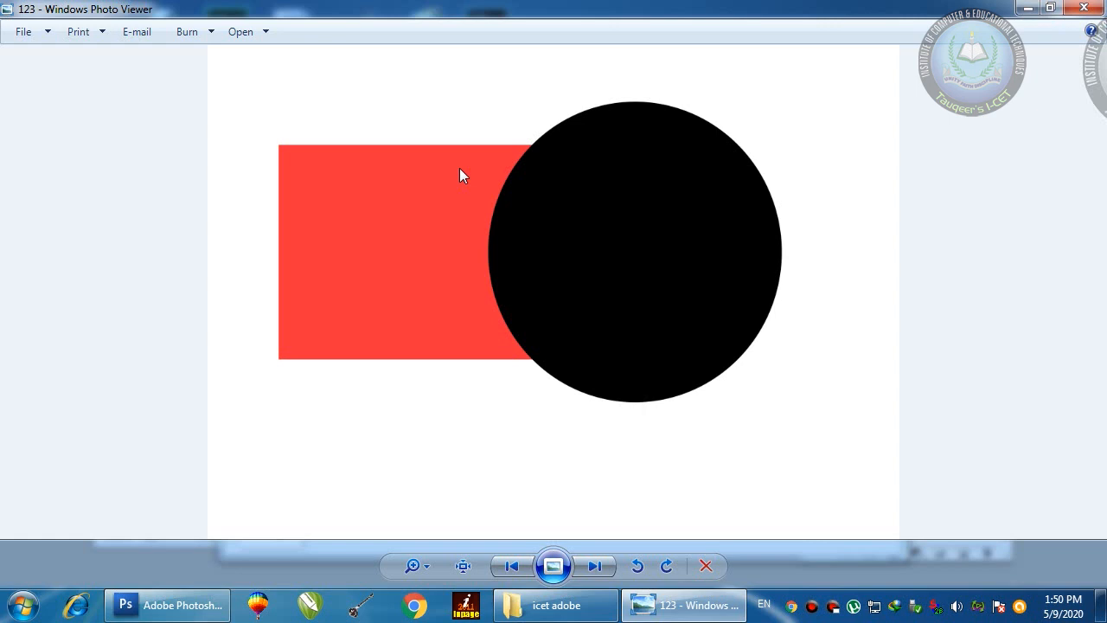
{"action": "left_click", "coordinate": [1084, 8]}
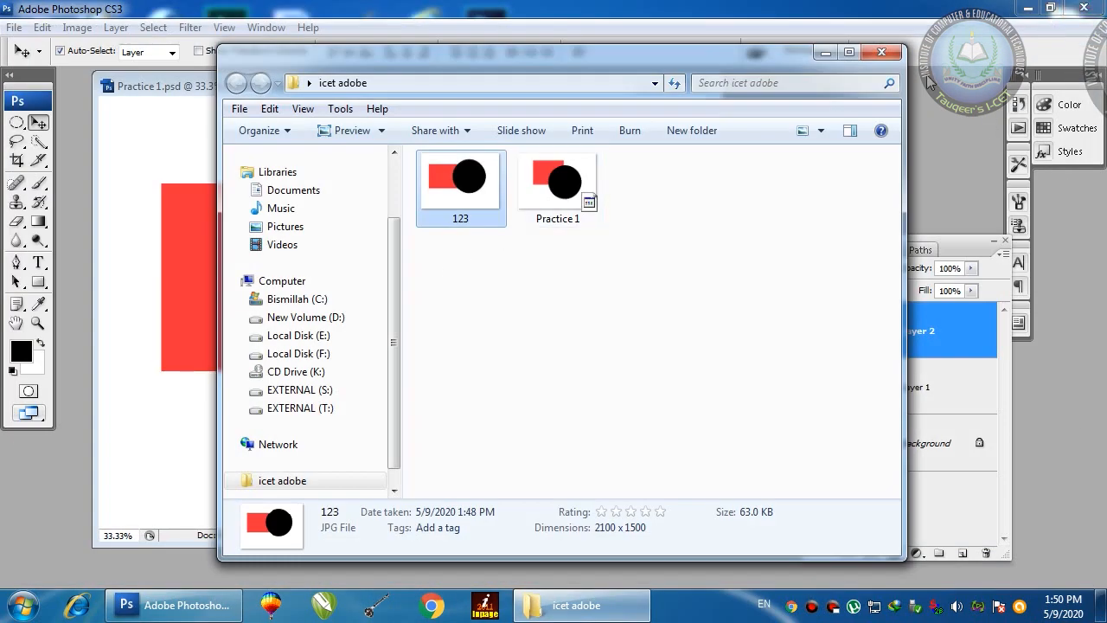
{"action": "left_click", "coordinate": [882, 53]}
{"action": "left_click_drag", "start_coordinate": [578, 84], "coordinate": [597, 95]}
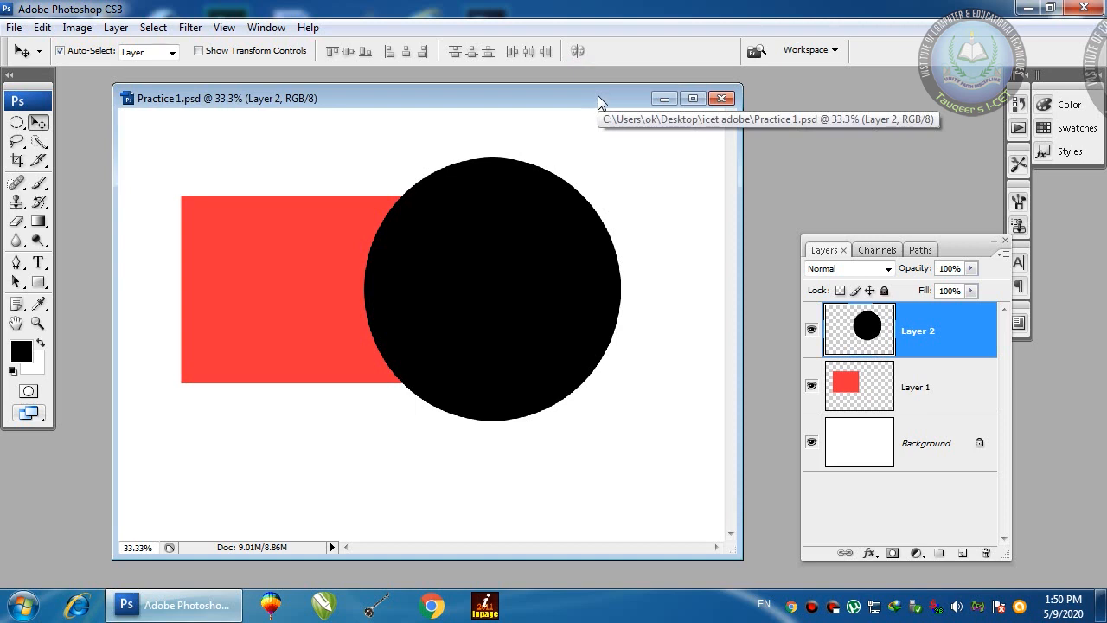
Step: Move the Layers panel aside and bring up the Open dialog with 123 selected
{"action": "left_click_drag", "start_coordinate": [598, 96], "coordinate": [582, 96]}
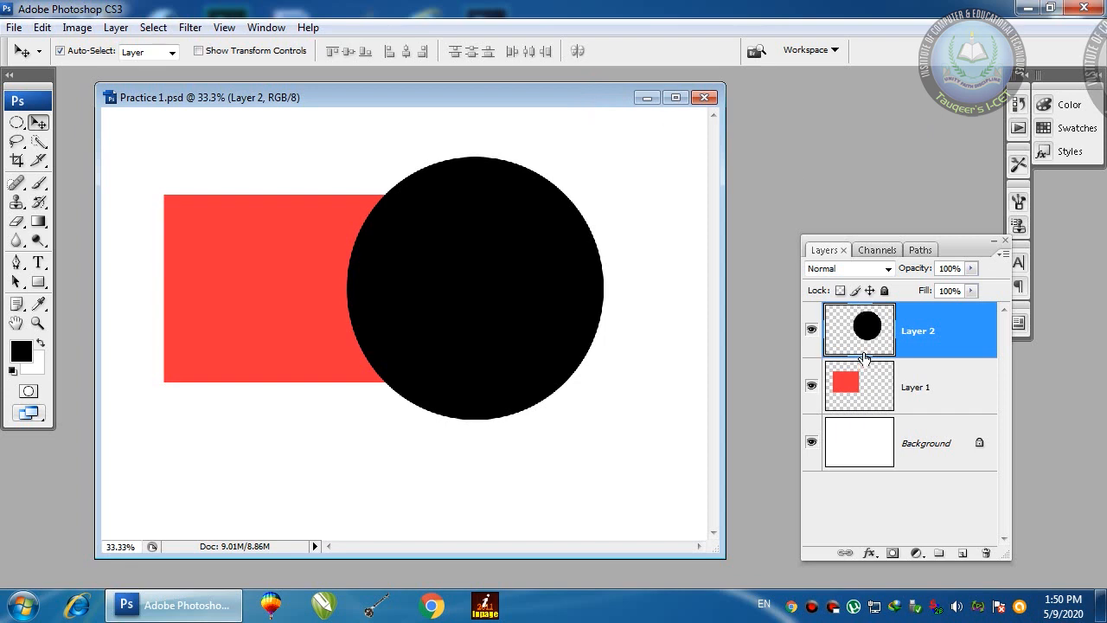
{"action": "left_click_drag", "start_coordinate": [977, 249], "coordinate": [1064, 265]}
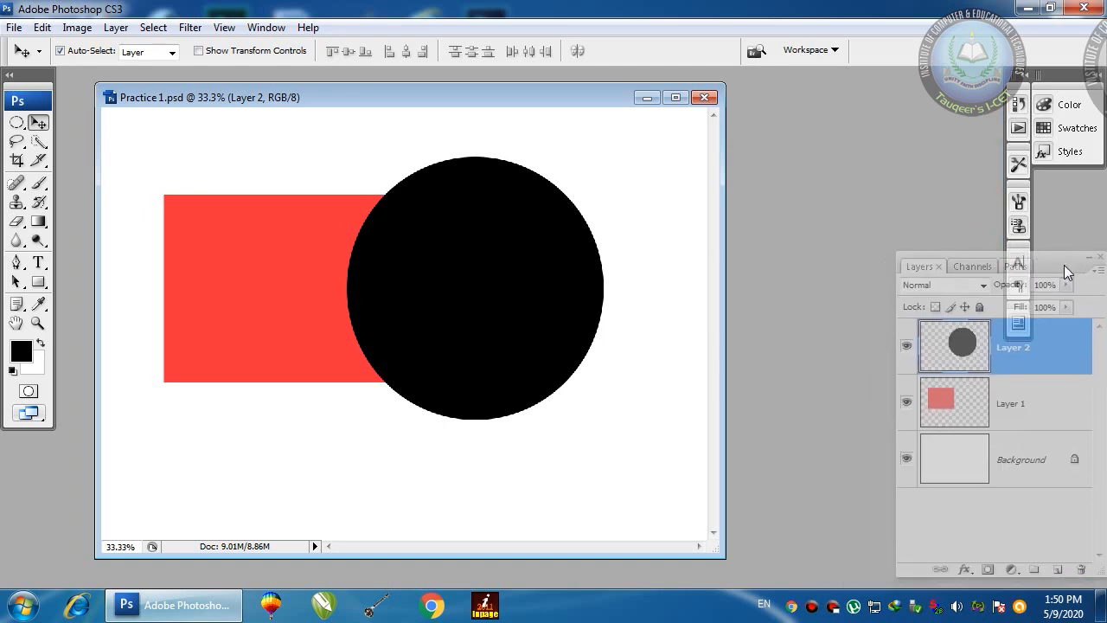
{"action": "double_click", "coordinate": [776, 176]}
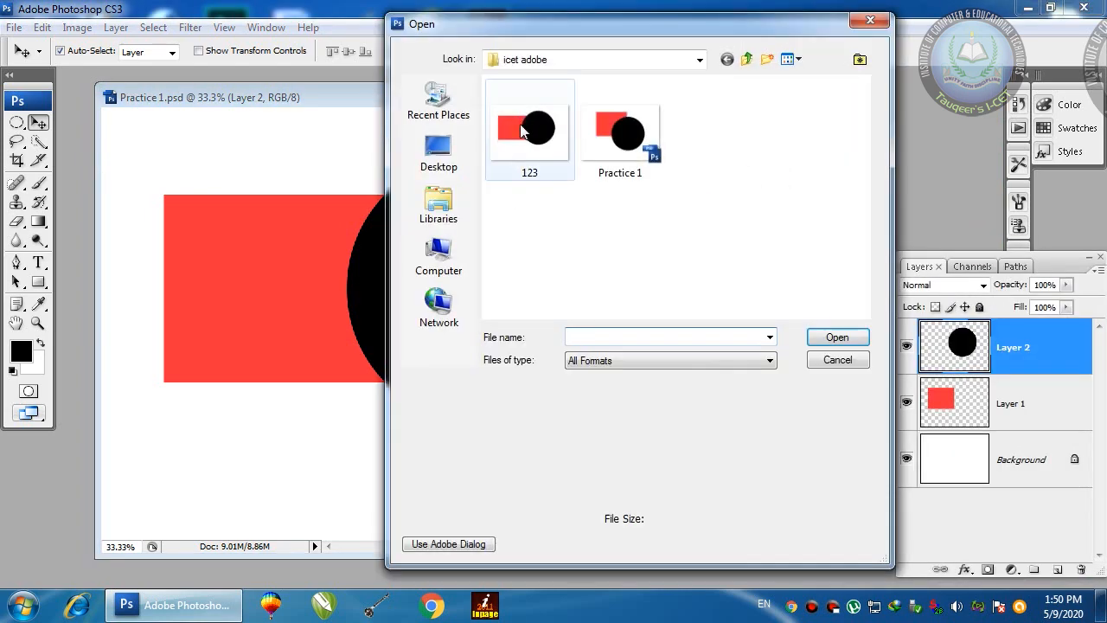
Step: Open 123.jpg and try moving its locked Background layer, dismissing both error messages
{"action": "left_click", "coordinate": [832, 337]}
{"action": "left_click_drag", "start_coordinate": [519, 97], "coordinate": [616, 129]}
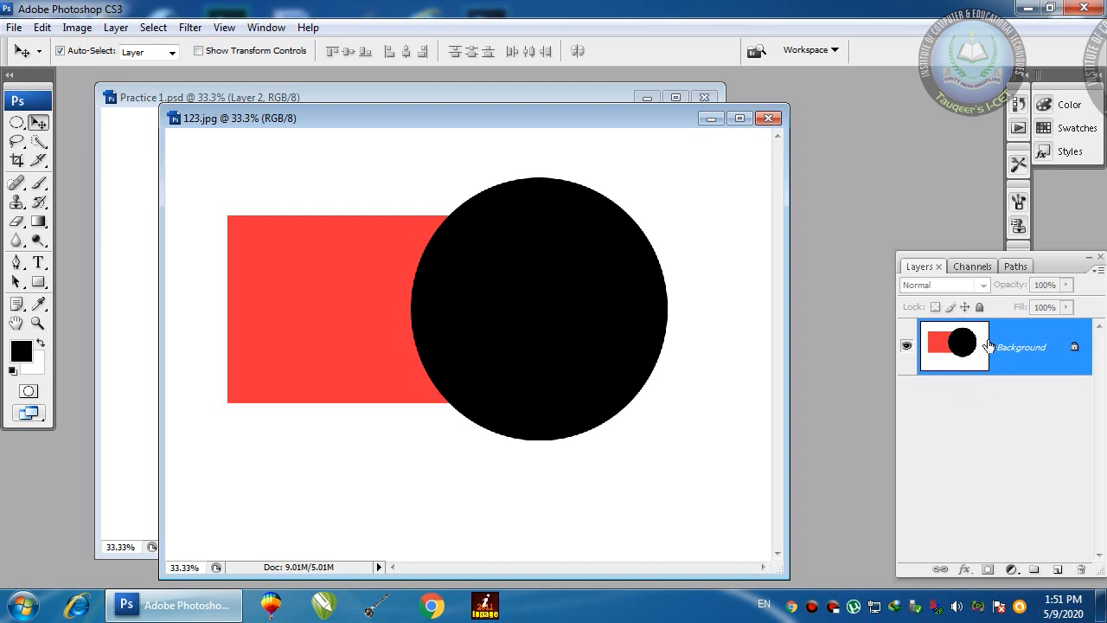
{"action": "left_click_drag", "start_coordinate": [511, 280], "coordinate": [530, 313]}
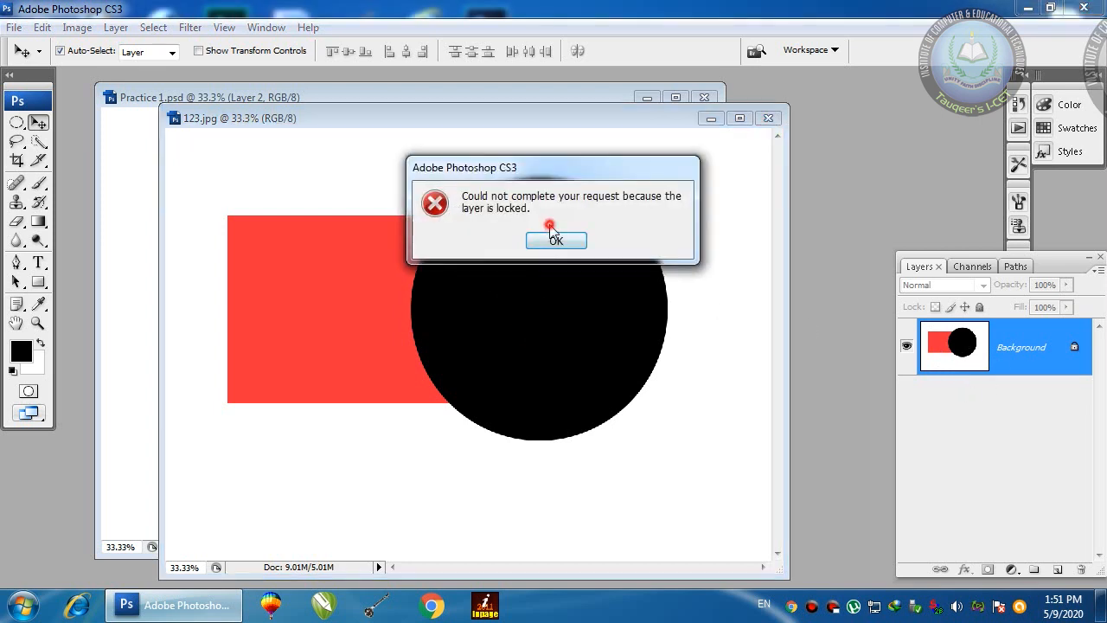
{"action": "left_click", "coordinate": [554, 235]}
{"action": "left_click_drag", "start_coordinate": [501, 267], "coordinate": [560, 307]}
{"action": "left_click", "coordinate": [560, 240]}
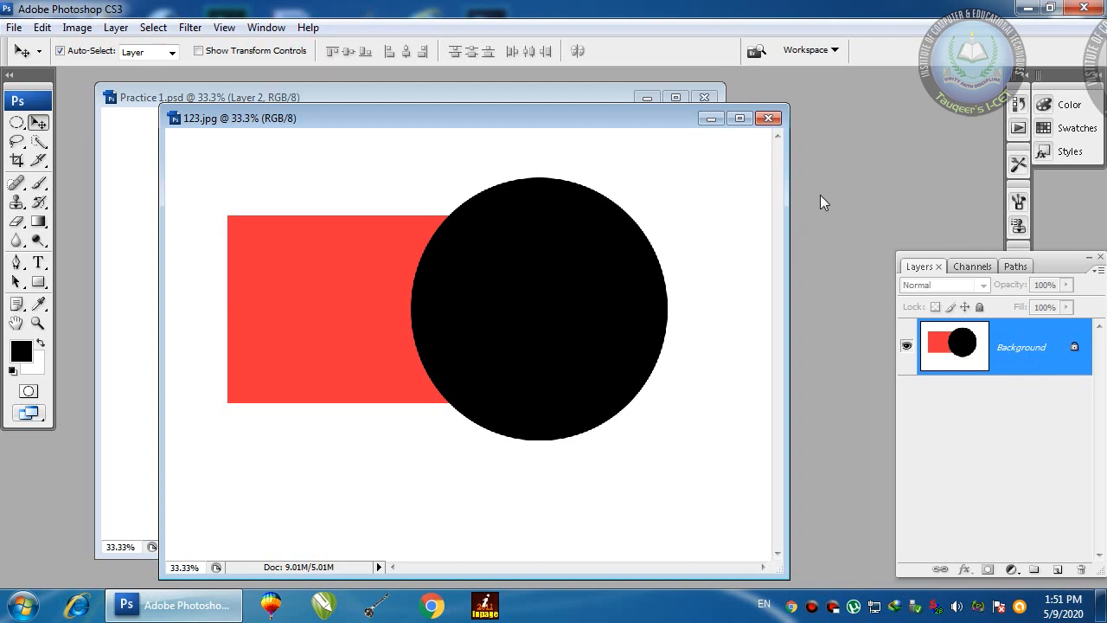
Step: Close 123.jpg and delete Layer 2 (black circle) and Layer 1 (red rectangle) from Practice 1
{"action": "left_click", "coordinate": [767, 118]}
{"action": "mouse_move", "coordinate": [561, 101]}
{"action": "left_mouse_down"}
{"action": "mouse_move", "coordinate": [581, 104]}
{"action": "mouse_move", "coordinate": [569, 101]}
{"action": "left_mouse_up"}
{"action": "left_click_drag", "start_coordinate": [956, 358], "coordinate": [1081, 568]}
{"action": "left_click_drag", "start_coordinate": [940, 346], "coordinate": [1082, 568]}
{"action": "left_click_drag", "start_coordinate": [402, 100], "coordinate": [378, 90]}
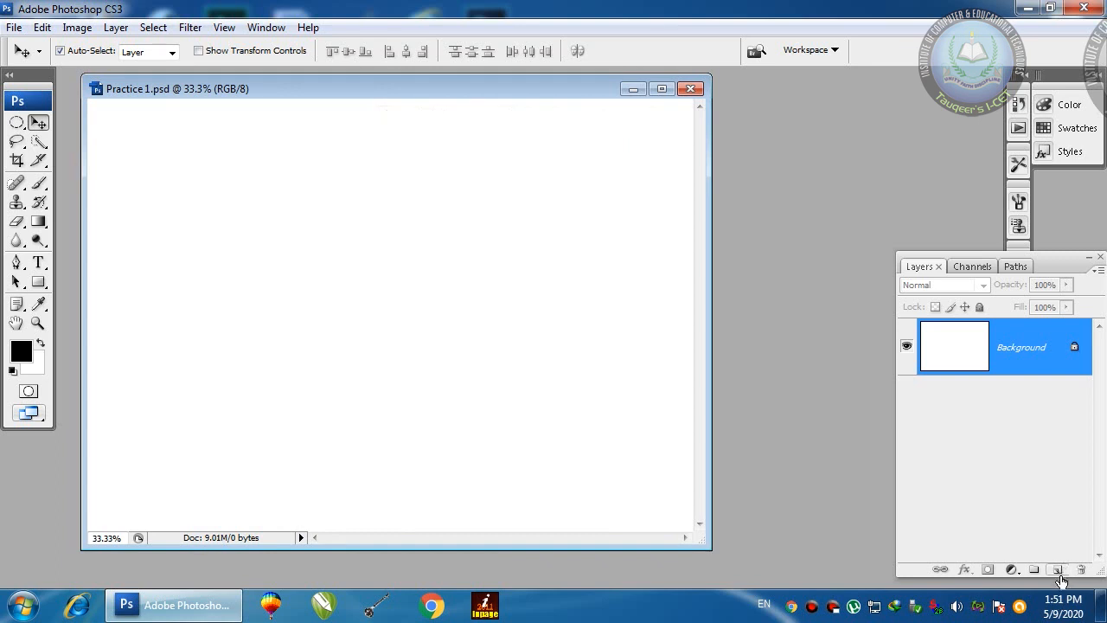
Step: On a new layer, fill a rectangular selection with black and shift the square right and down
{"action": "left_click", "coordinate": [1057, 570]}
{"action": "left_click", "coordinate": [17, 122]}
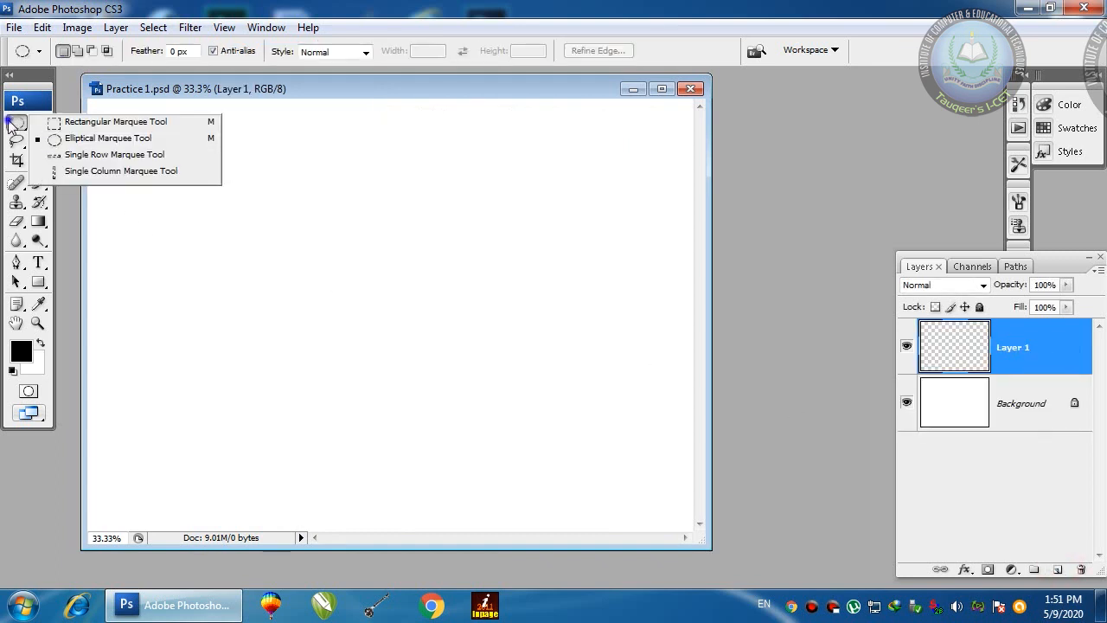
{"action": "left_click", "coordinate": [87, 116]}
{"action": "left_click_drag", "start_coordinate": [252, 184], "coordinate": [448, 370]}
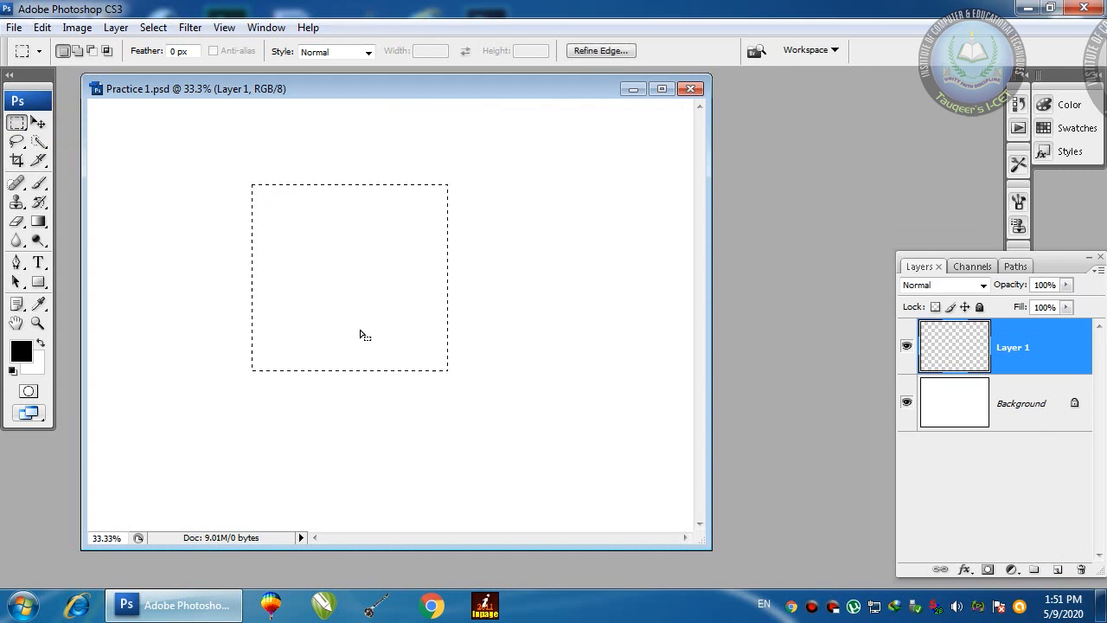
{"action": "key", "text": "alt+BackSpace"}
{"action": "key", "text": "v"}
{"action": "left_click_drag", "start_coordinate": [349, 289], "coordinate": [371, 300]}
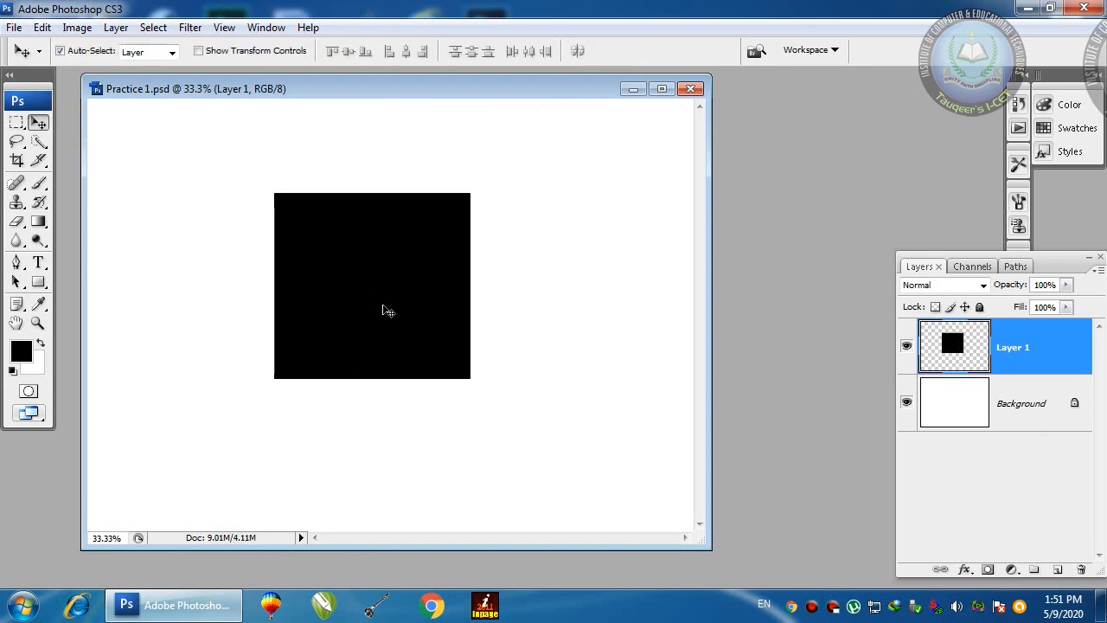
{"action": "left_click_drag", "start_coordinate": [385, 315], "coordinate": [378, 314]}
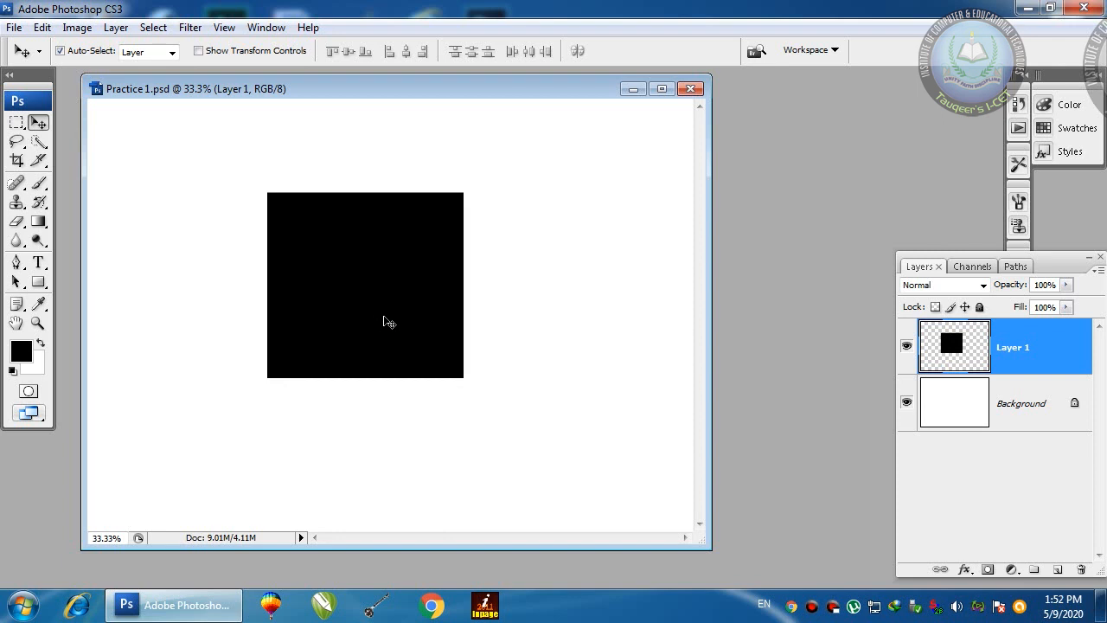
Step: Open the Untitled-1 photo from the Desktop
{"action": "double_click", "coordinate": [871, 163]}
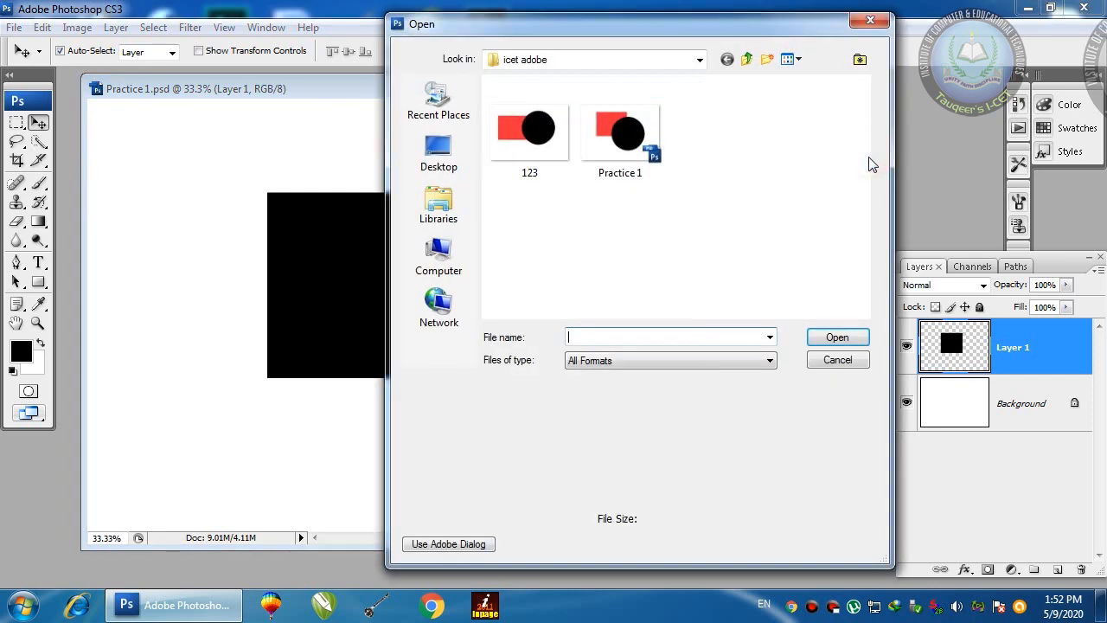
{"action": "left_click", "coordinate": [452, 149]}
{"action": "left_click", "coordinate": [867, 163]}
{"action": "left_click_drag", "start_coordinate": [869, 173], "coordinate": [884, 298]}
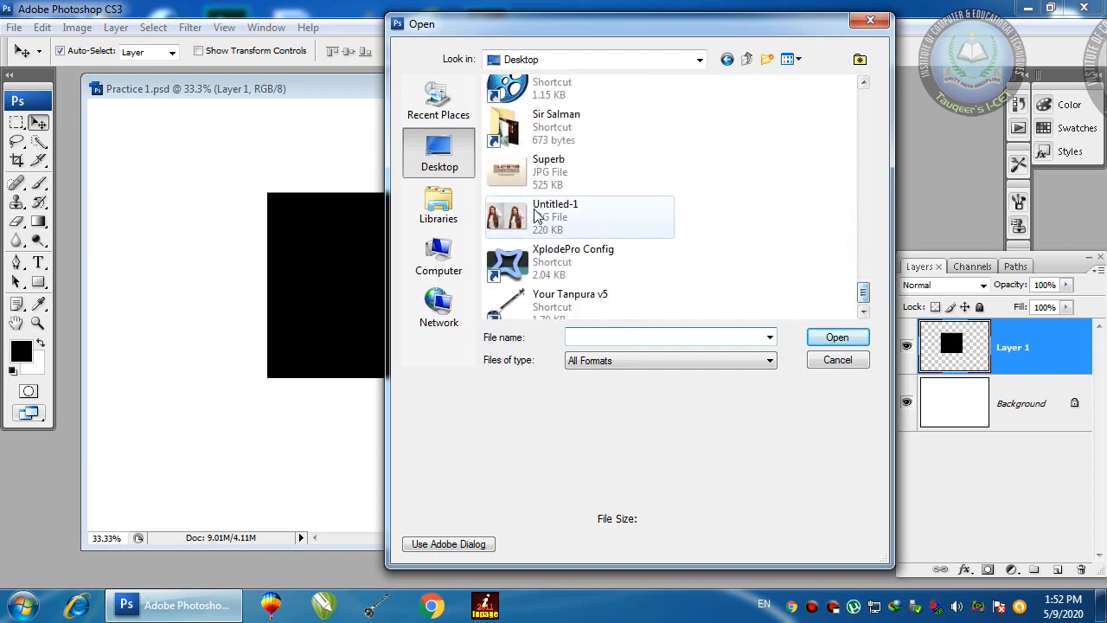
{"action": "double_click", "coordinate": [630, 216]}
{"action": "left_click_drag", "start_coordinate": [387, 101], "coordinate": [769, 86]}
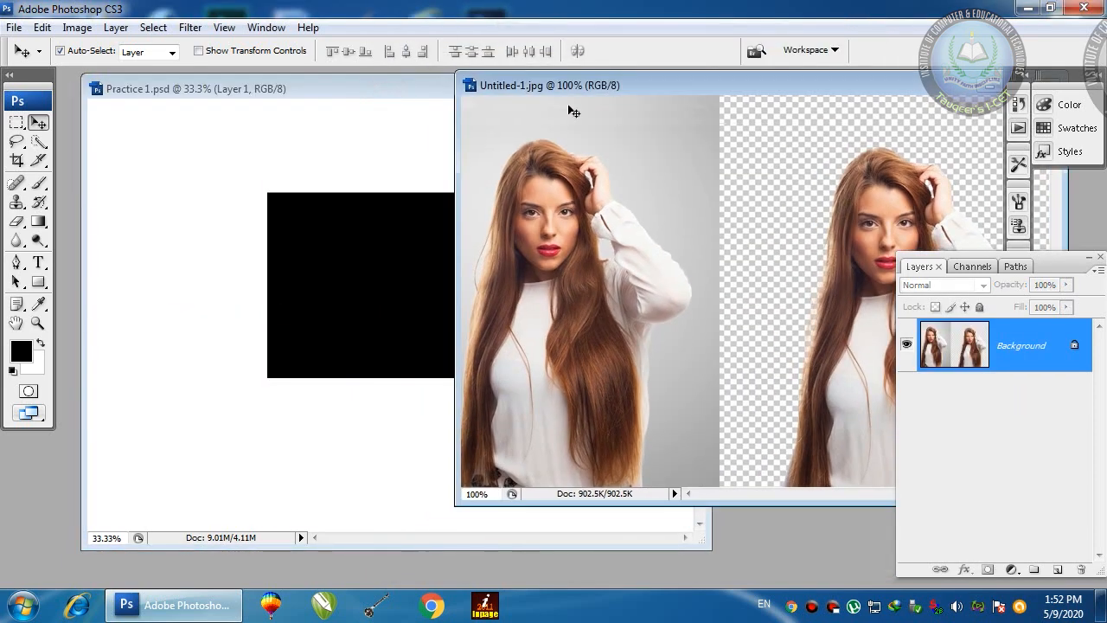
Step: Select the upper part of the left portrait and drag it into Practice 1.psd
{"action": "left_click", "coordinate": [401, 80]}
{"action": "left_click_drag", "start_coordinate": [469, 94], "coordinate": [432, 88]}
{"action": "left_click", "coordinate": [852, 156]}
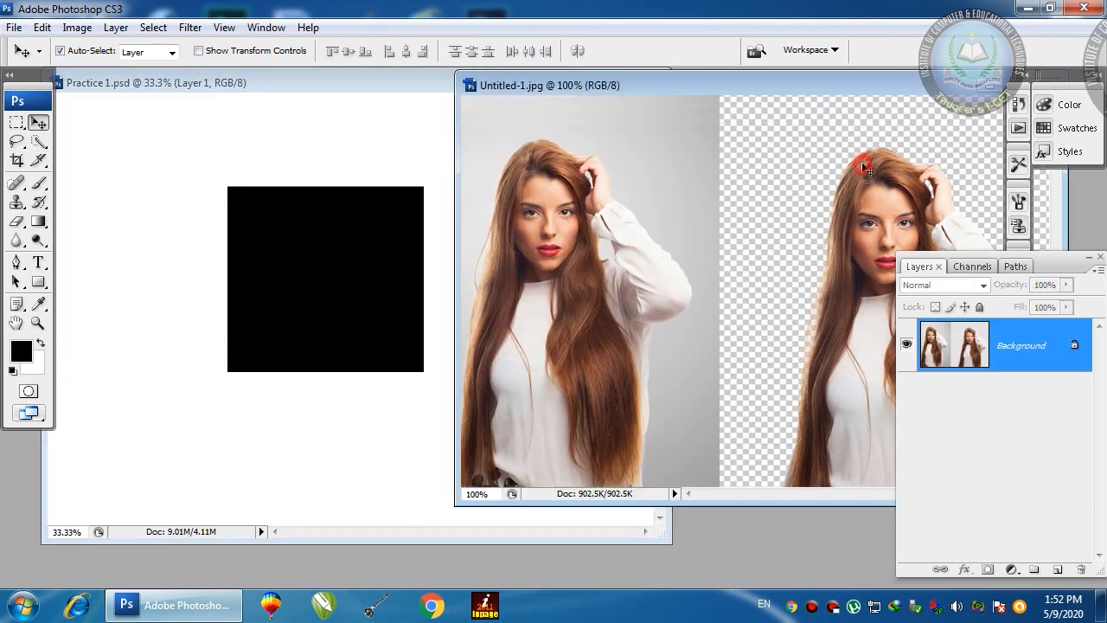
{"action": "left_click", "coordinate": [16, 123]}
{"action": "left_click_drag", "start_coordinate": [472, 111], "coordinate": [686, 338]}
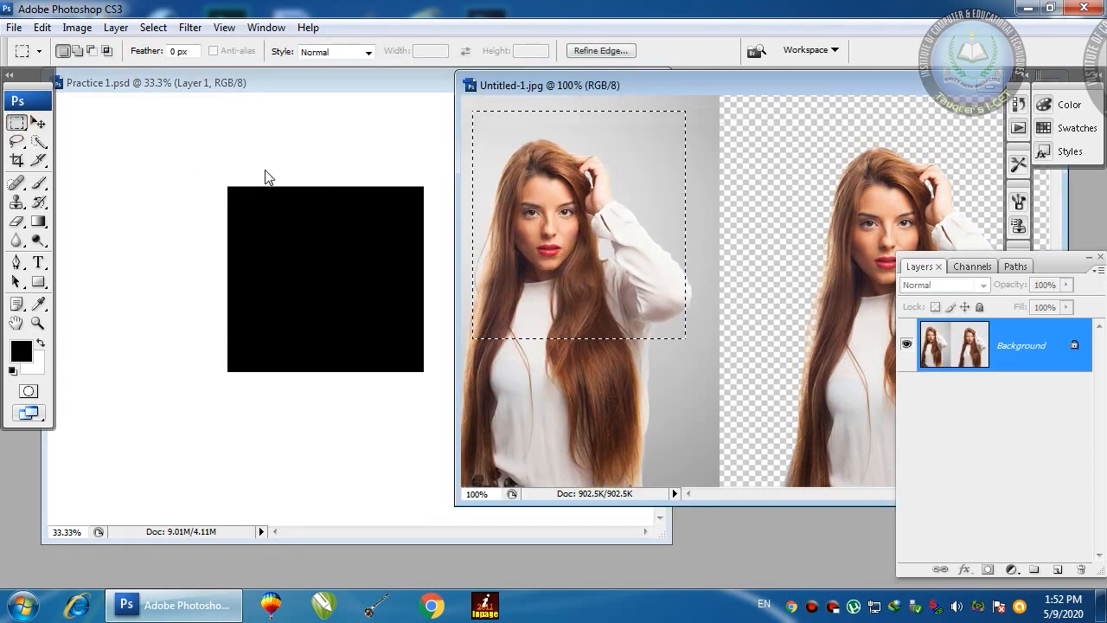
{"action": "left_click", "coordinate": [38, 123]}
{"action": "left_click_drag", "start_coordinate": [631, 198], "coordinate": [528, 274]}
Step: Place the small pasted portrait just left, beside the black square, under Free Transform handles
{"action": "left_click_drag", "start_coordinate": [351, 289], "coordinate": [268, 282]}
{"action": "mouse_move", "coordinate": [524, 281]}
{"action": "left_mouse_down"}
{"action": "mouse_move", "coordinate": [493, 346]}
{"action": "mouse_move", "coordinate": [529, 275]}
{"action": "mouse_move", "coordinate": [512, 289]}
{"action": "left_mouse_up"}
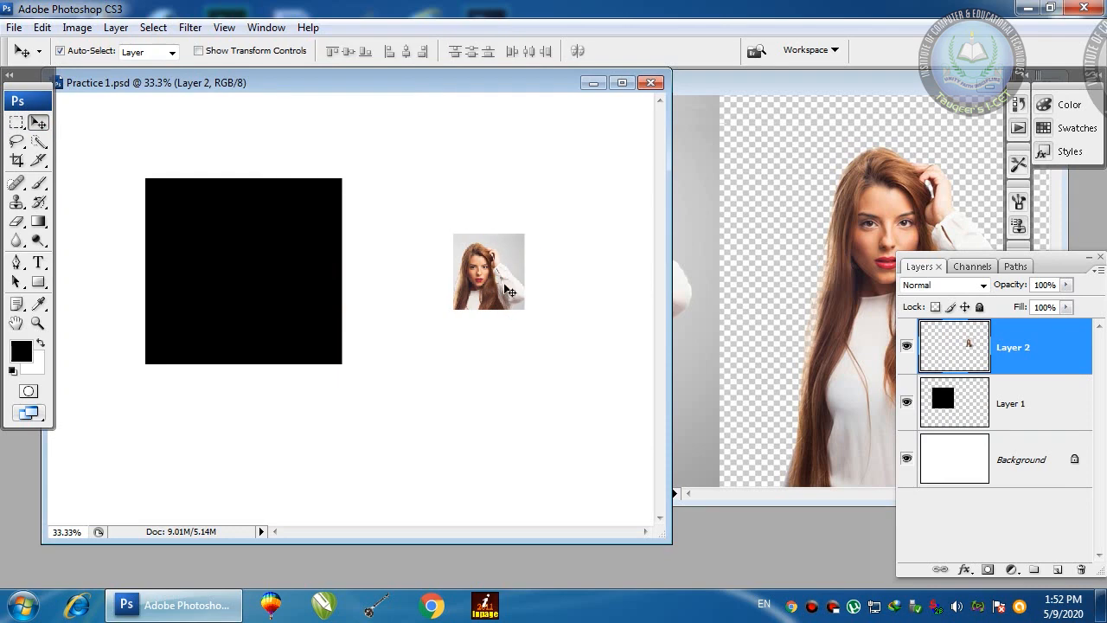
{"action": "left_click_drag", "start_coordinate": [510, 292], "coordinate": [473, 292]}
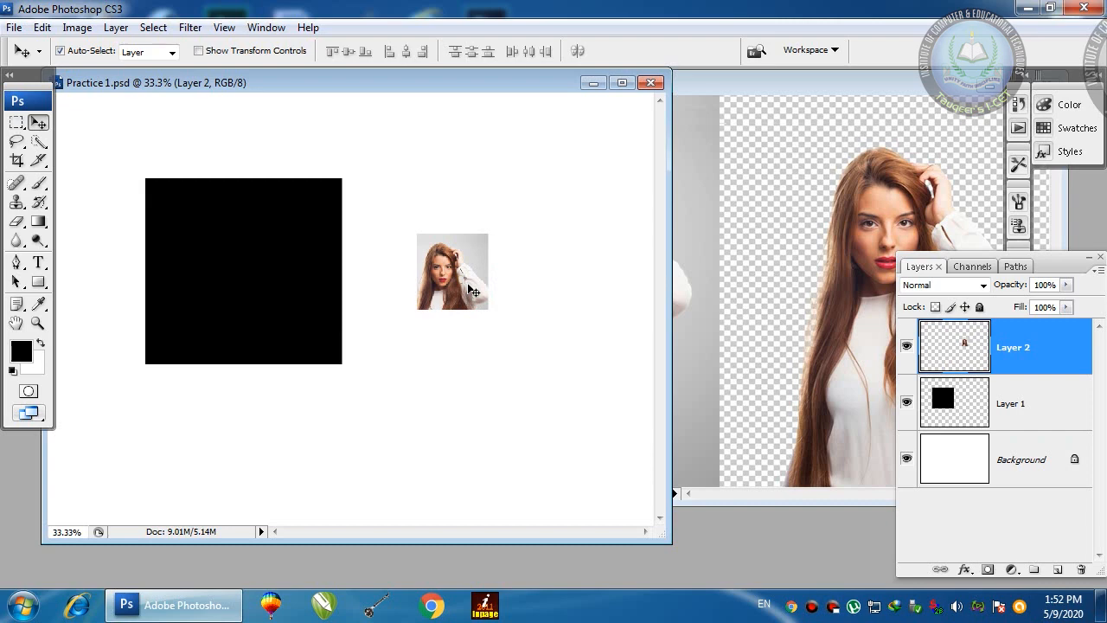
{"action": "key", "text": "ctrl+t"}
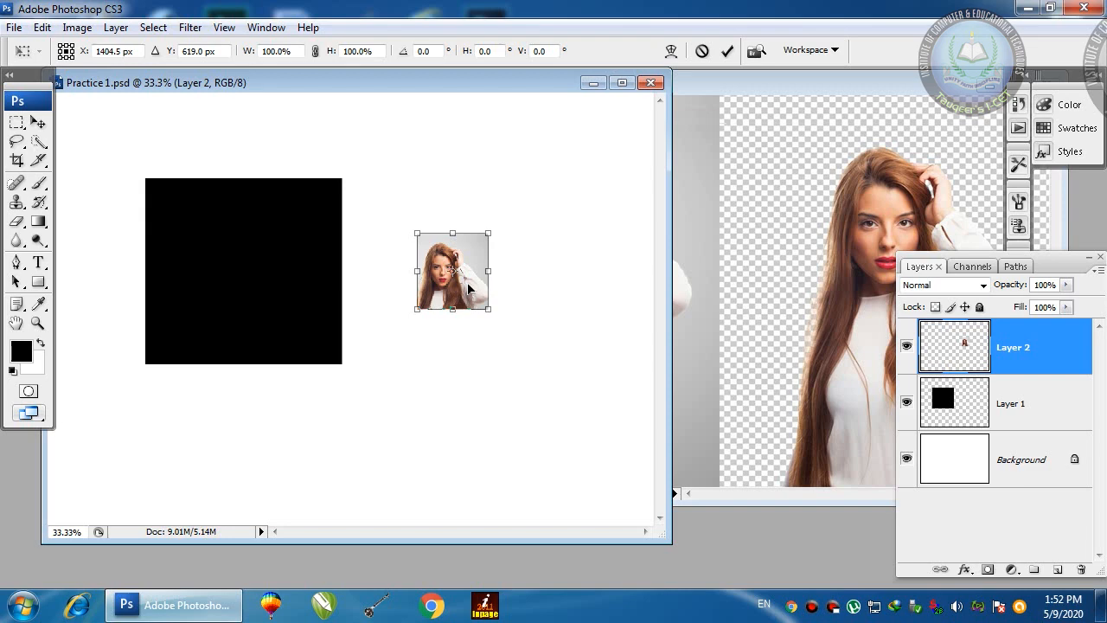
{"action": "key", "text": "Return"}
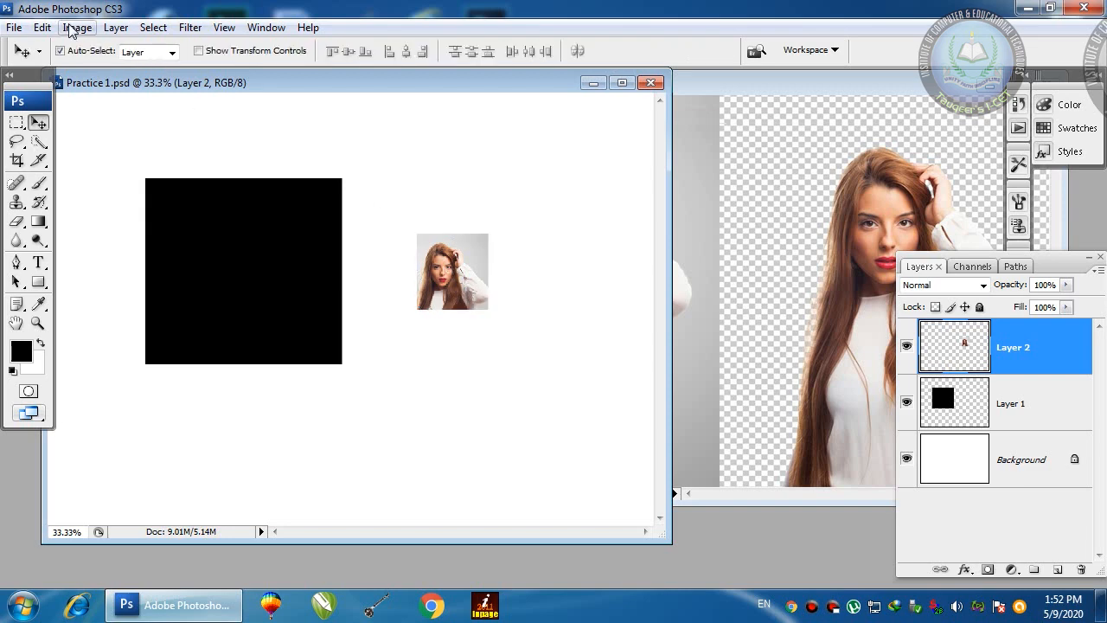
{"action": "left_click", "coordinate": [43, 27]}
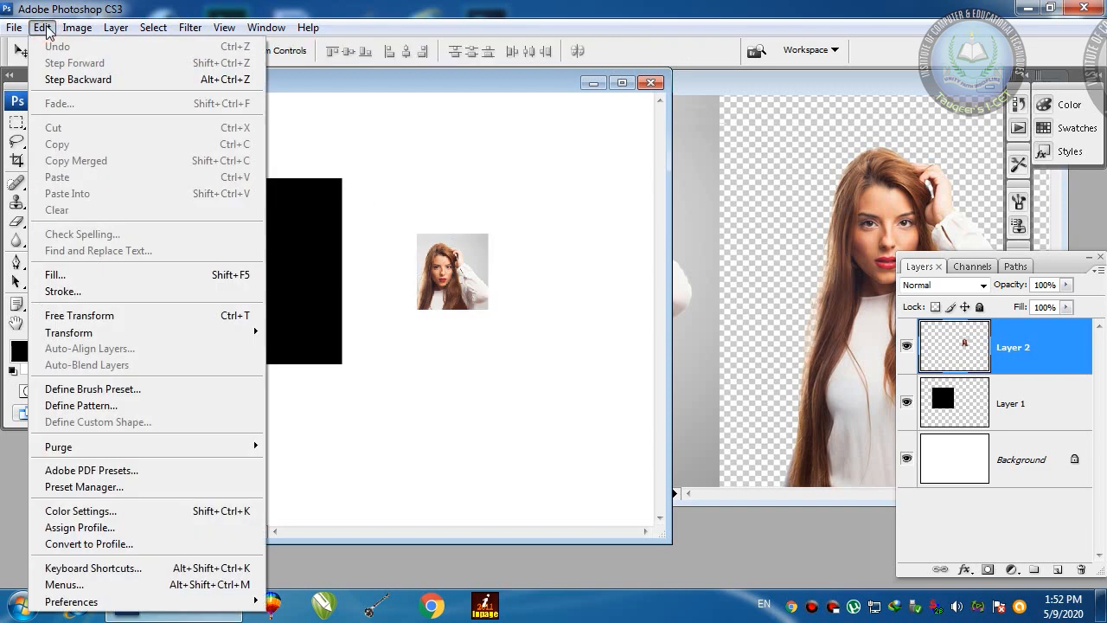
{"action": "mouse_move", "coordinate": [148, 332]}
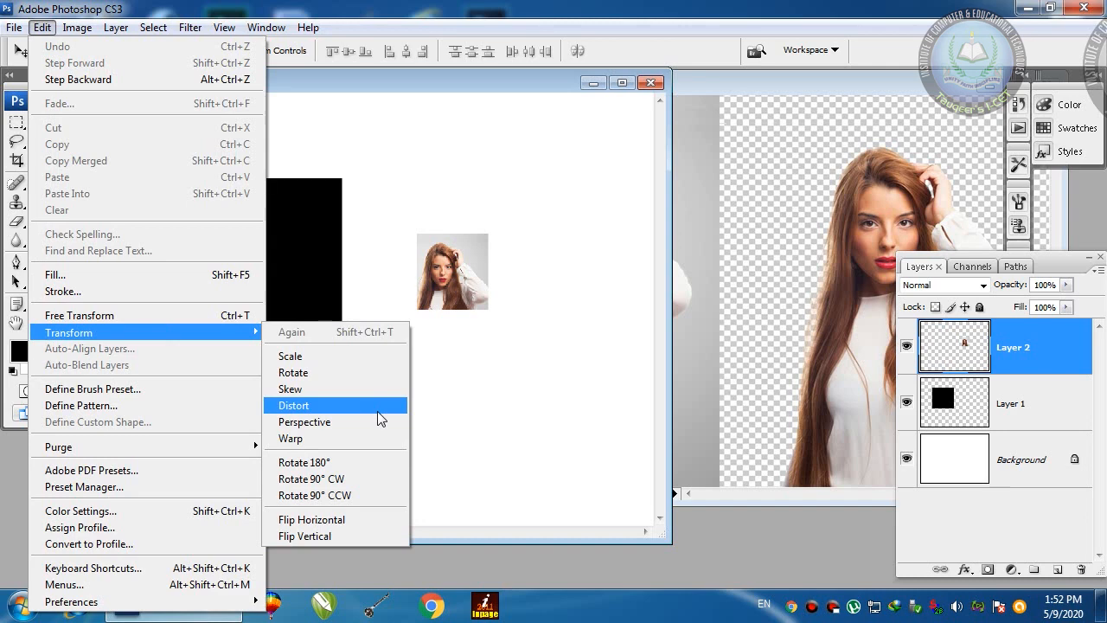
{"action": "left_click", "coordinate": [218, 316]}
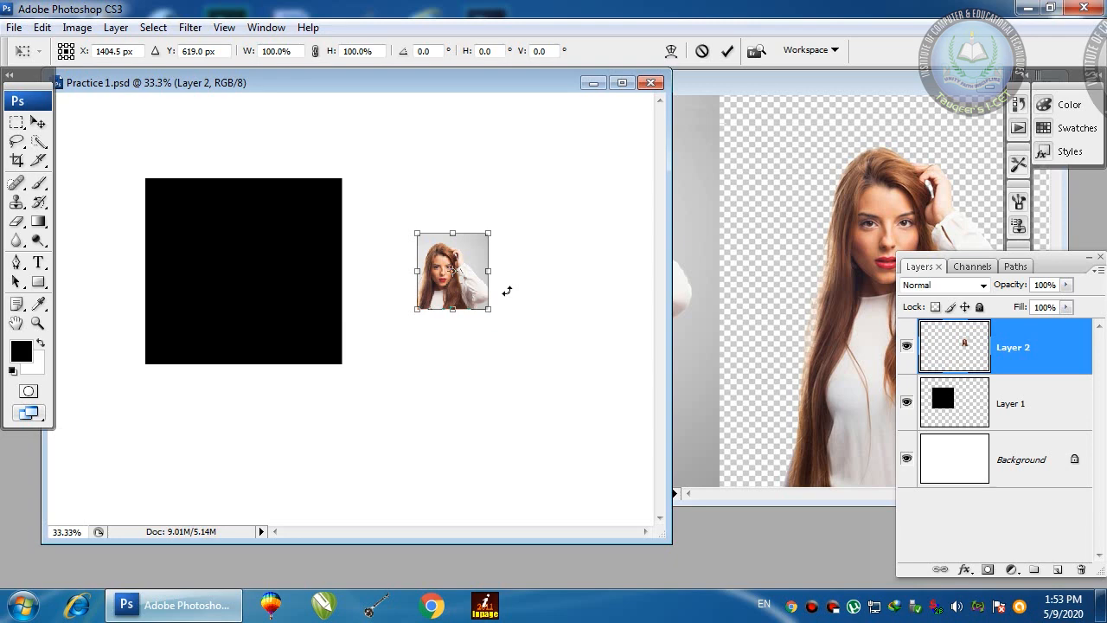
{"action": "left_click", "coordinate": [491, 230]}
{"action": "left_click_drag", "start_coordinate": [489, 231], "coordinate": [601, 187]}
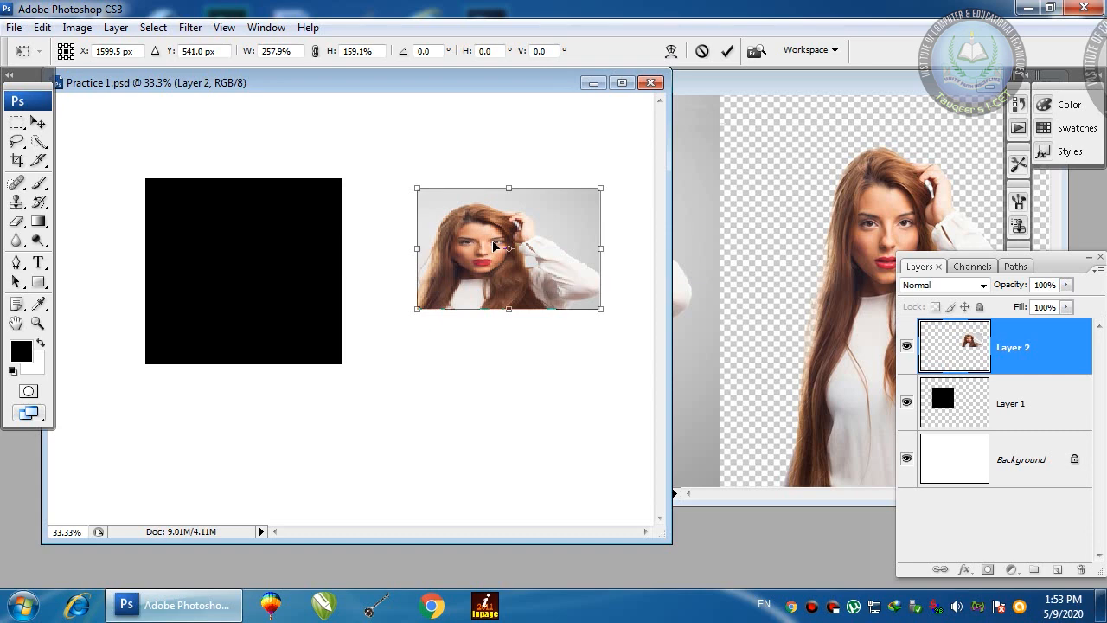
{"action": "key", "text": "Escape"}
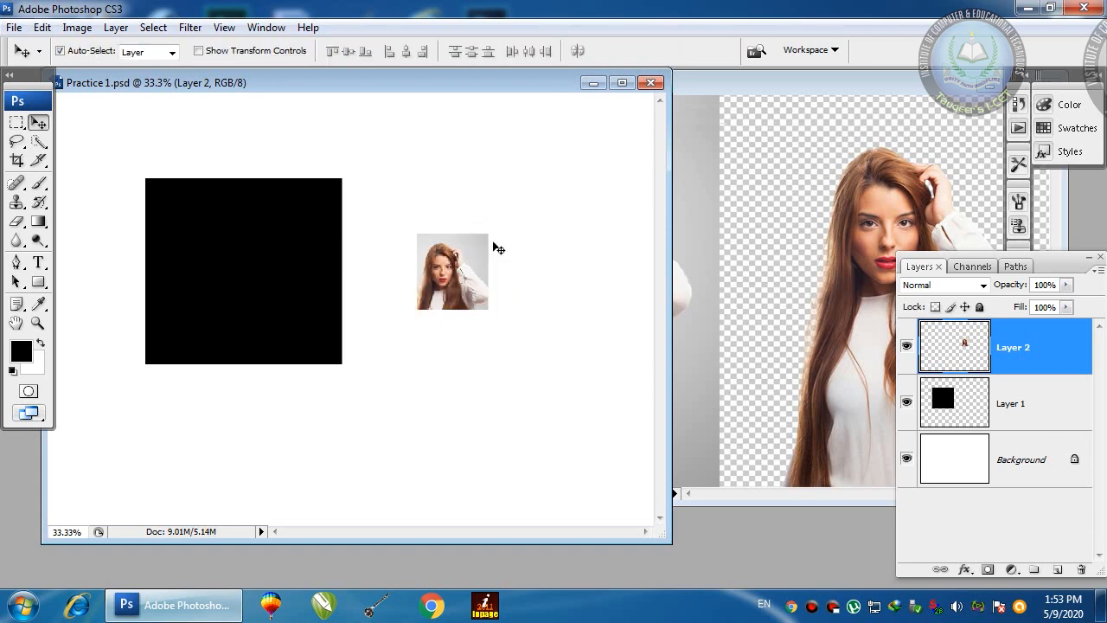
Step: Scale the Layer 2 portrait up proportionally to about 461.4%, over the black square's right part
{"action": "key", "text": "ctrl+t"}
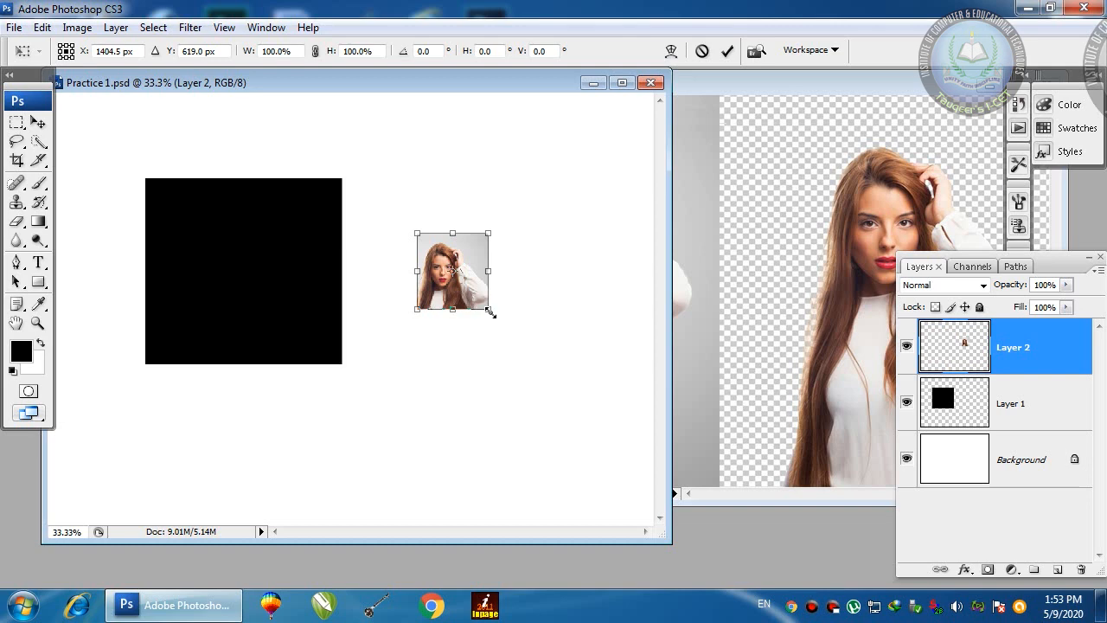
{"action": "left_click_drag", "start_coordinate": [490, 312], "coordinate": [594, 420]}
{"action": "left_click_drag", "start_coordinate": [415, 233], "coordinate": [265, 138]}
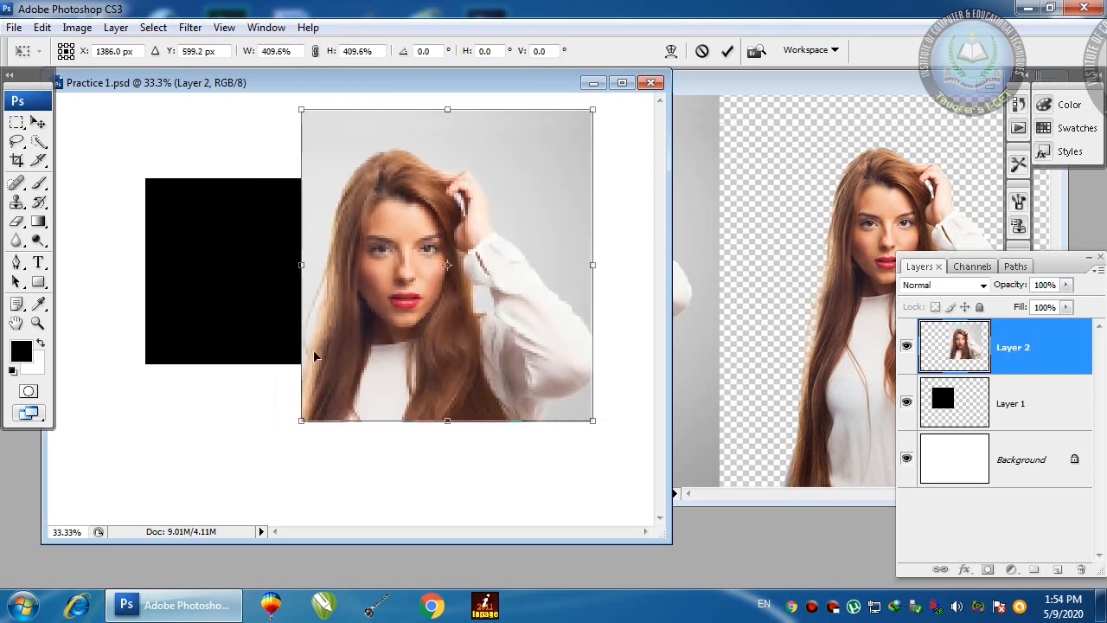
{"action": "left_click_drag", "start_coordinate": [294, 429], "coordinate": [247, 433]}
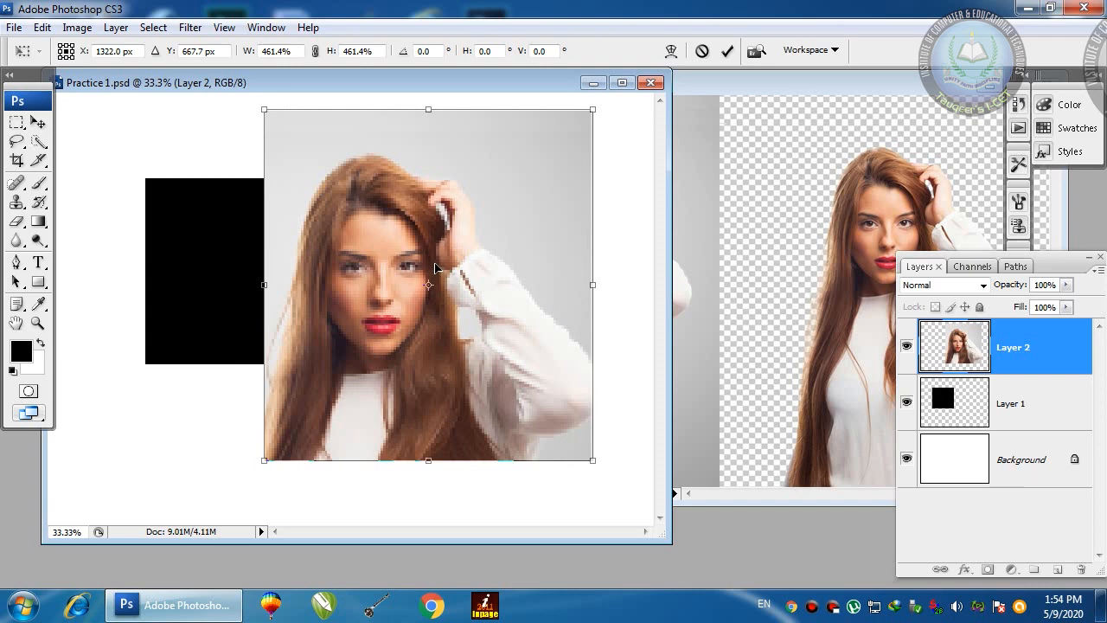
{"action": "key", "text": "Return"}
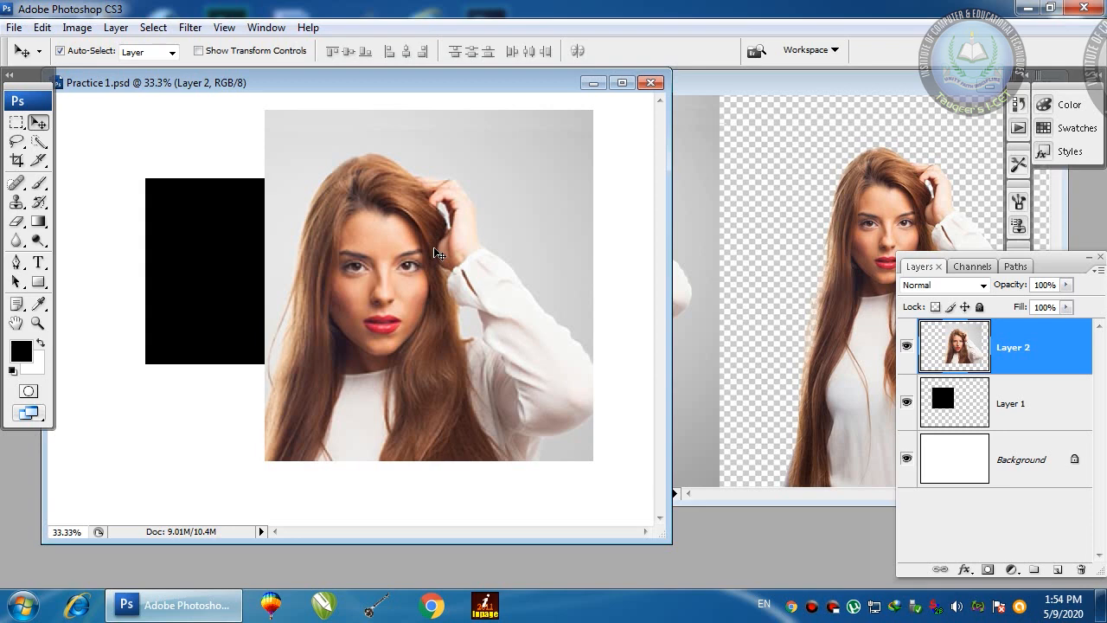
Step: Scale the portrait down to 64.5% and move it up beside the black square
{"action": "key", "text": "ctrl+t"}
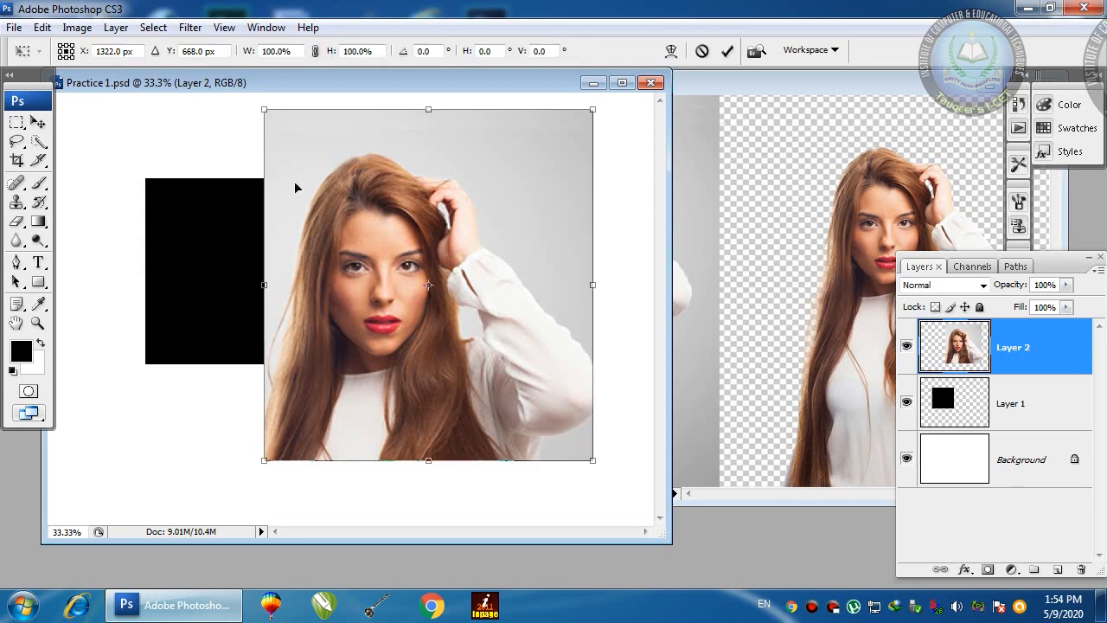
{"action": "left_click", "coordinate": [263, 108]}
{"action": "left_click_drag", "start_coordinate": [263, 108], "coordinate": [374, 237]}
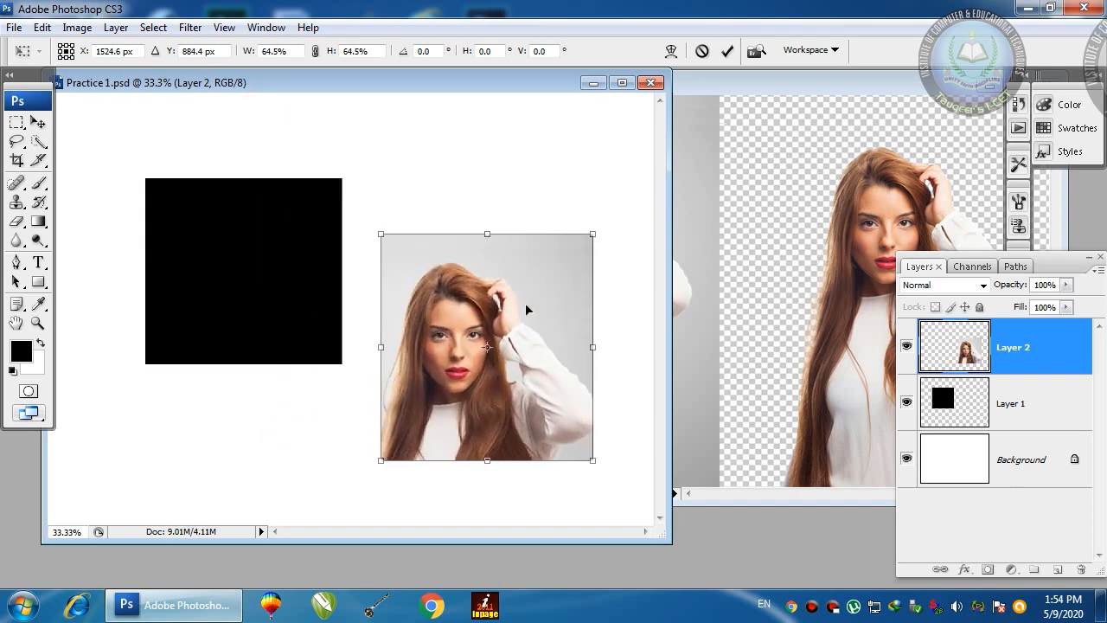
{"action": "left_click_drag", "start_coordinate": [526, 305], "coordinate": [510, 211]}
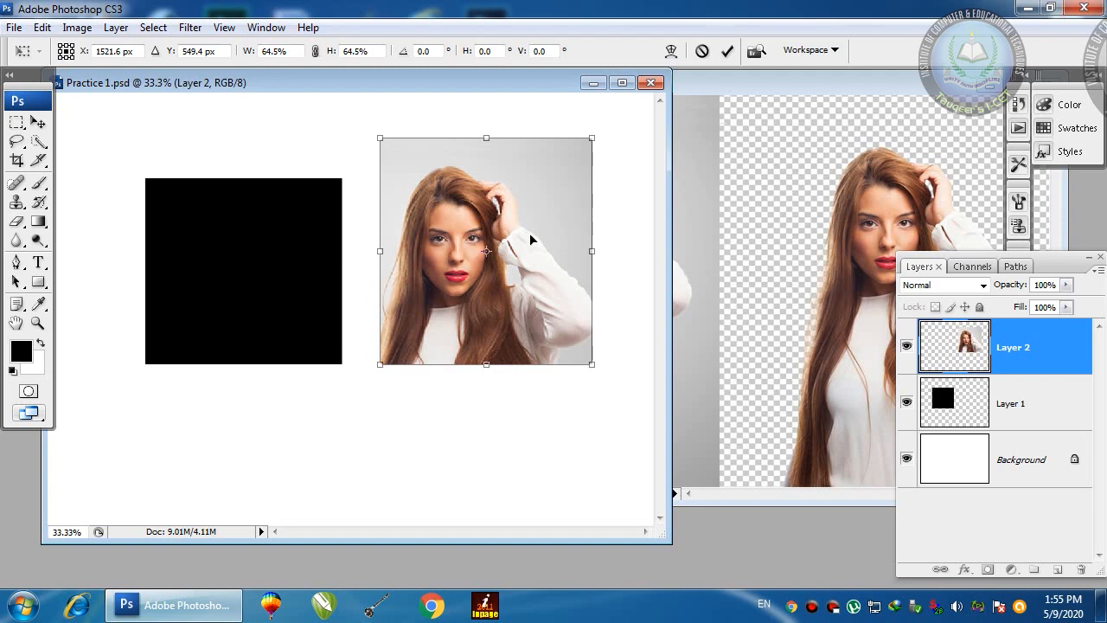
{"action": "left_click", "coordinate": [561, 439]}
Step: Rotate the portrait around repositioned pivots back to about -0.1°, beside the black square
{"action": "left_click_drag", "start_coordinate": [561, 440], "coordinate": [622, 278]}
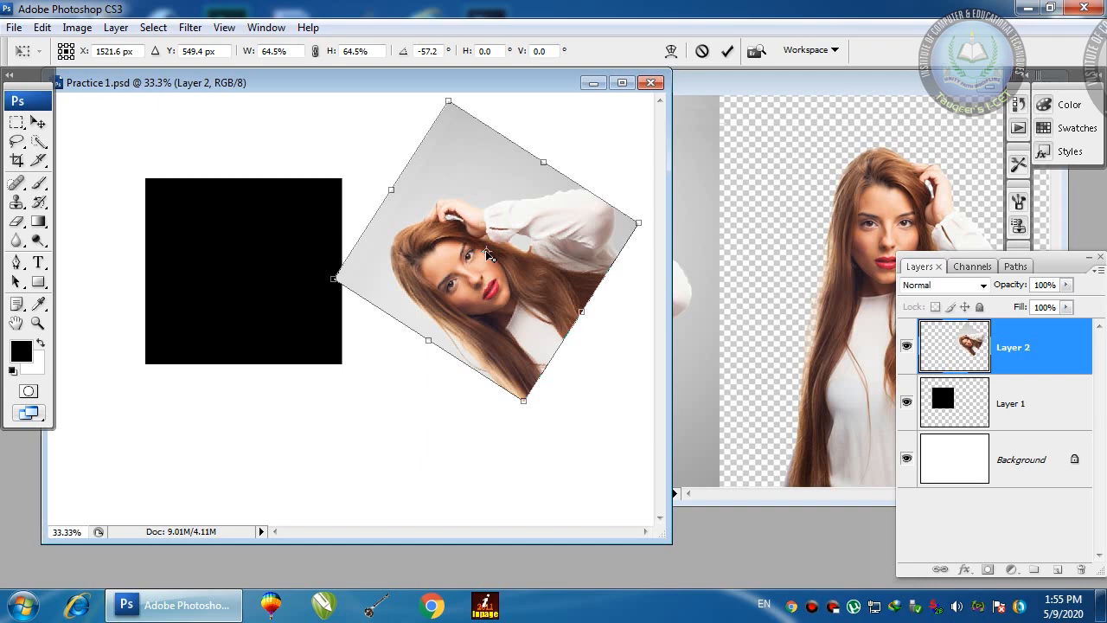
{"action": "left_click_drag", "start_coordinate": [487, 253], "coordinate": [360, 271]}
{"action": "left_click_drag", "start_coordinate": [633, 179], "coordinate": [590, 284]}
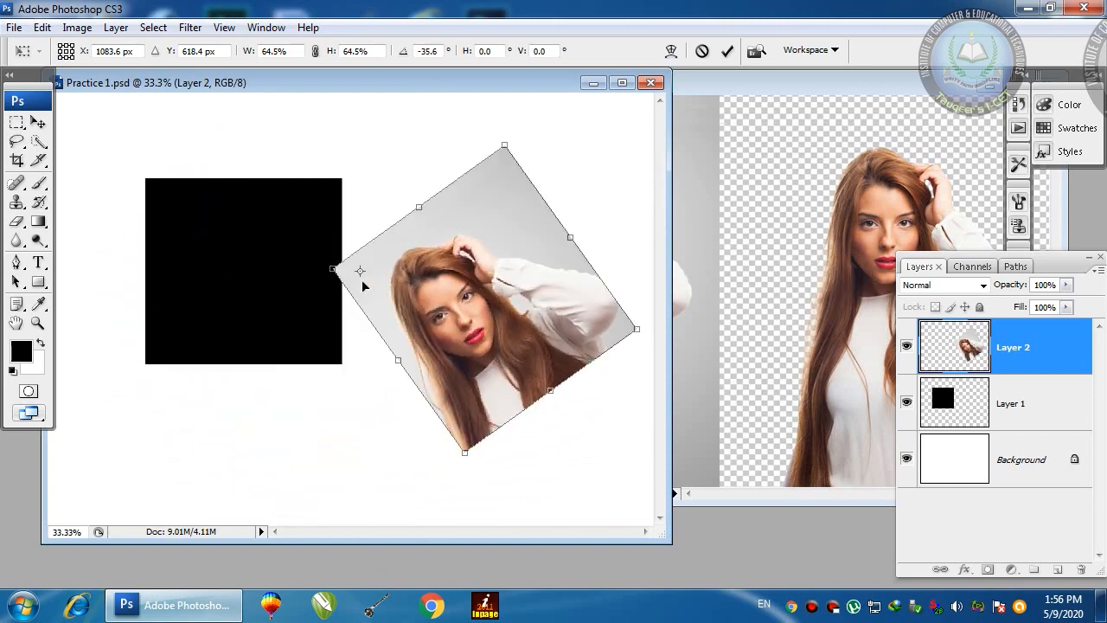
{"action": "left_click_drag", "start_coordinate": [360, 272], "coordinate": [497, 266]}
{"action": "left_click_drag", "start_coordinate": [609, 181], "coordinate": [621, 250]}
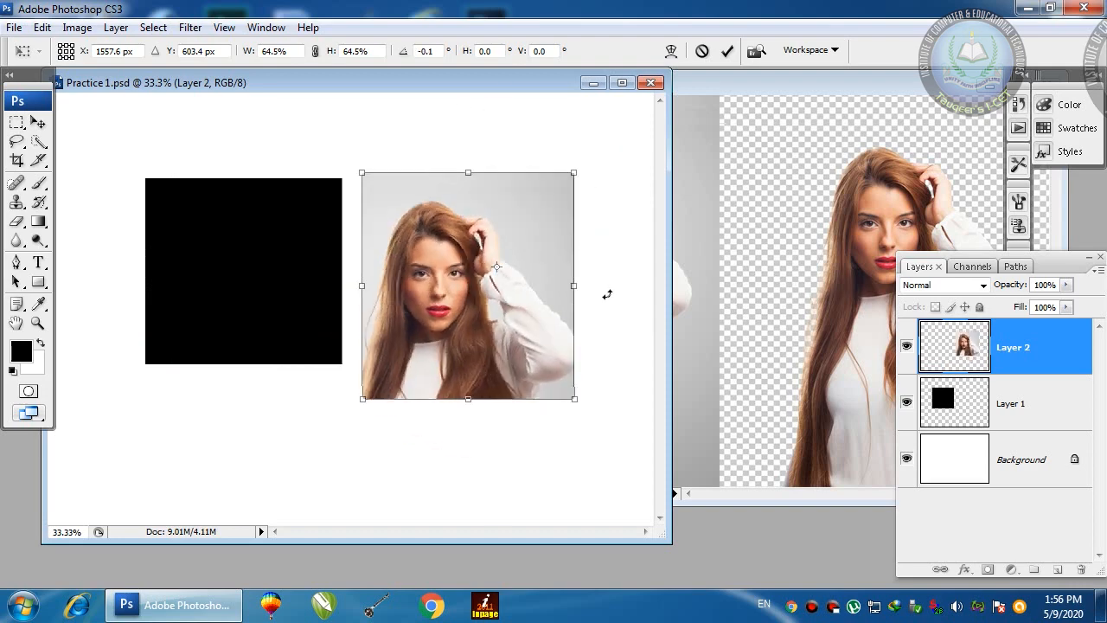
Step: Commit the Layer 2 portrait's upright rotation and placement
{"action": "key", "text": "Return"}
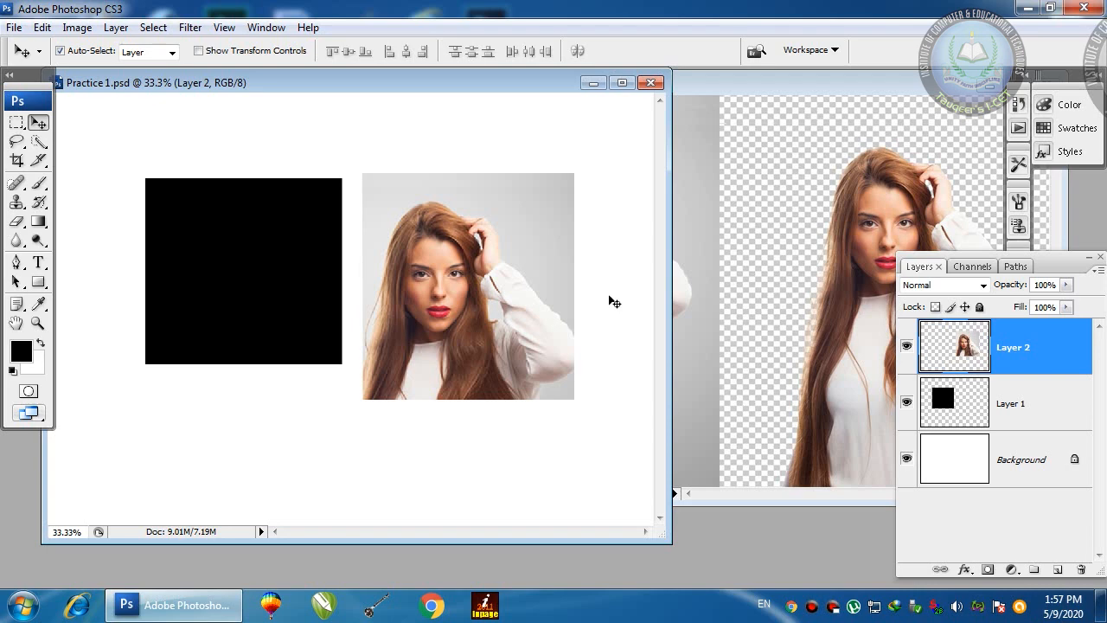
Step: Shrink the Layer 2 portrait proportionally to about 38.9% beside the black square
{"action": "key", "text": "ctrl+t"}
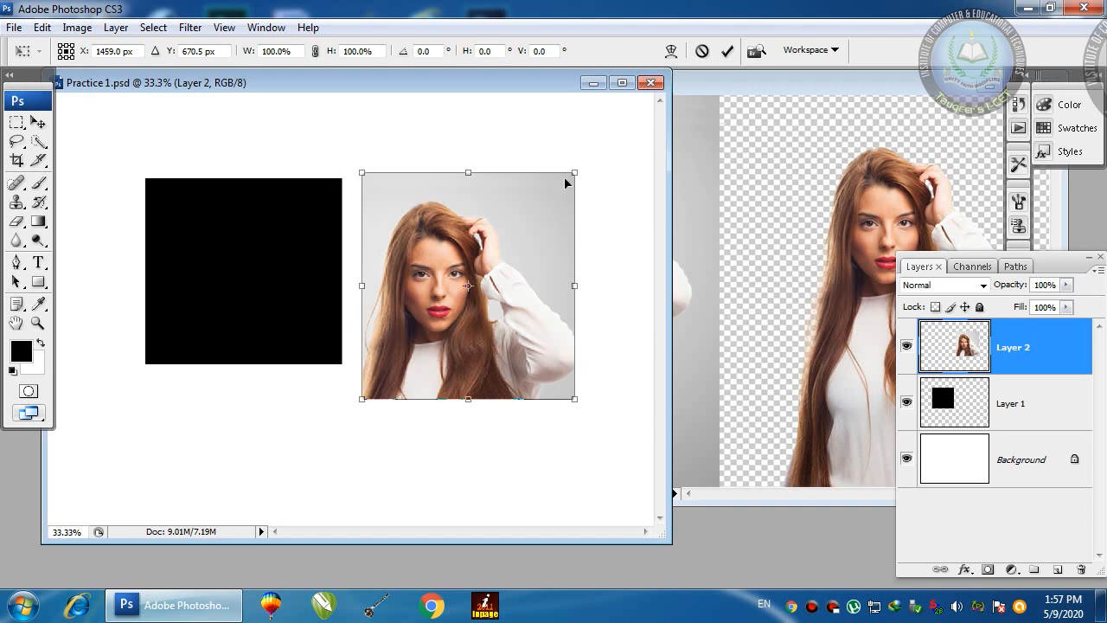
{"action": "mouse_move", "coordinate": [575, 172]}
{"action": "left_mouse_down"}
{"action": "mouse_move", "coordinate": [418, 314]}
{"action": "mouse_move", "coordinate": [615, 136]}
{"action": "mouse_move", "coordinate": [442, 299]}
{"action": "mouse_move", "coordinate": [615, 164]}
{"action": "mouse_move", "coordinate": [595, 182]}
{"action": "left_mouse_up"}
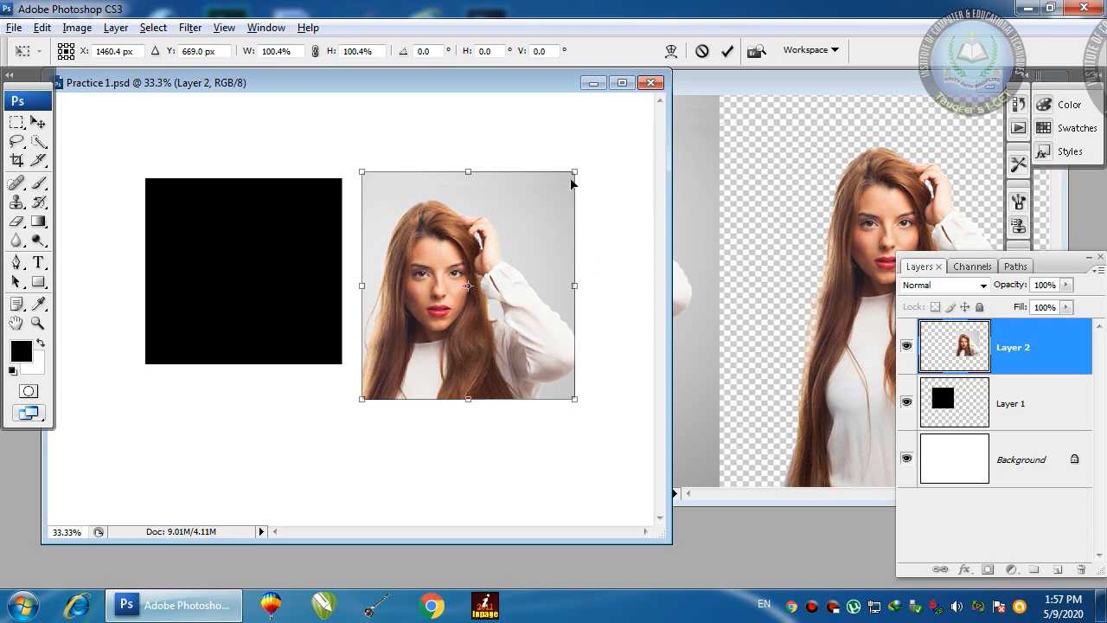
{"action": "left_click_drag", "start_coordinate": [573, 172], "coordinate": [522, 253]}
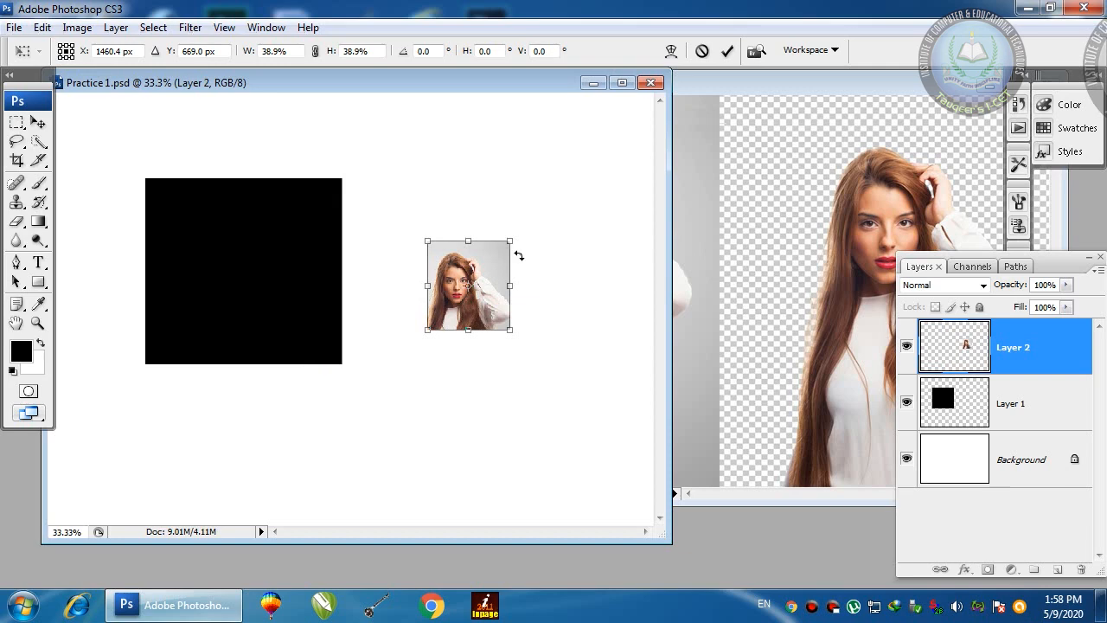
{"action": "key", "text": "Return"}
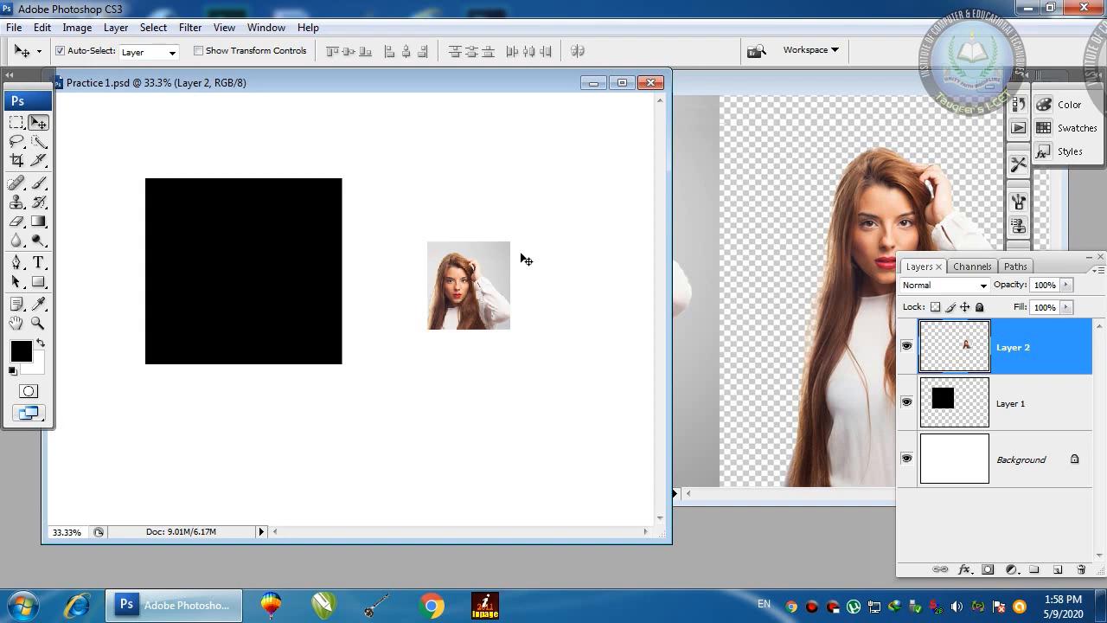
Step: Nudge the portrait left, then distort and enlarge it into a slanted trapezoid over the square's right edge
{"action": "left_click_drag", "start_coordinate": [485, 265], "coordinate": [472, 268]}
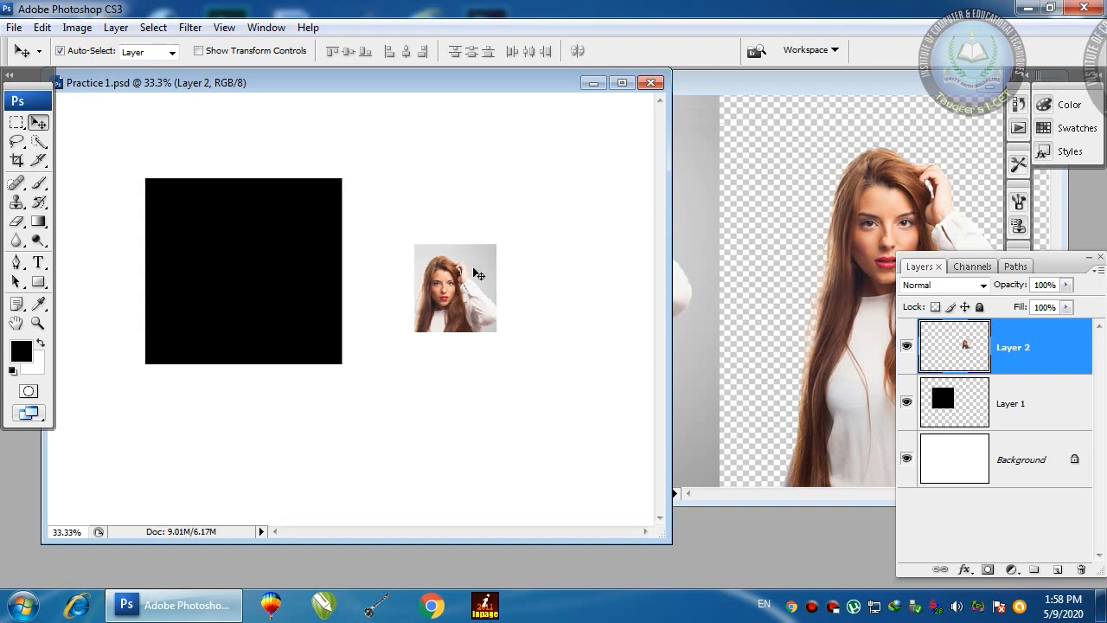
{"action": "key", "text": "ctrl+t"}
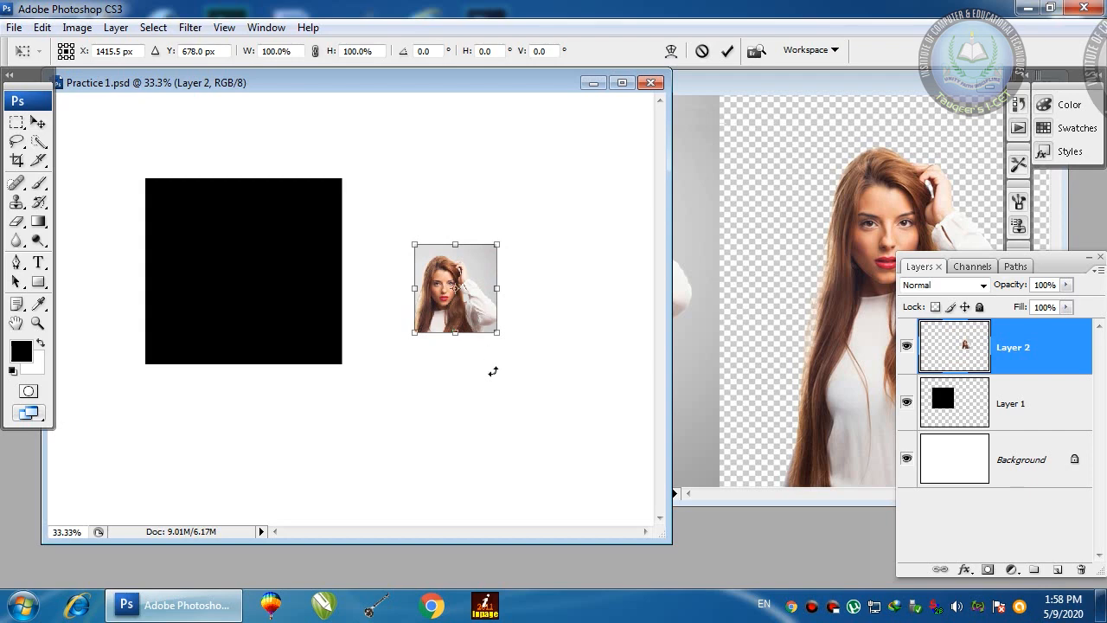
{"action": "left_click_drag", "start_coordinate": [497, 245], "coordinate": [527, 227]}
{"action": "left_click_drag", "start_coordinate": [414, 245], "coordinate": [362, 227]}
{"action": "left_click_drag", "start_coordinate": [414, 332], "coordinate": [375, 336]}
{"action": "left_click_drag", "start_coordinate": [497, 333], "coordinate": [548, 359]}
{"action": "left_click_drag", "start_coordinate": [538, 292], "coordinate": [558, 278]}
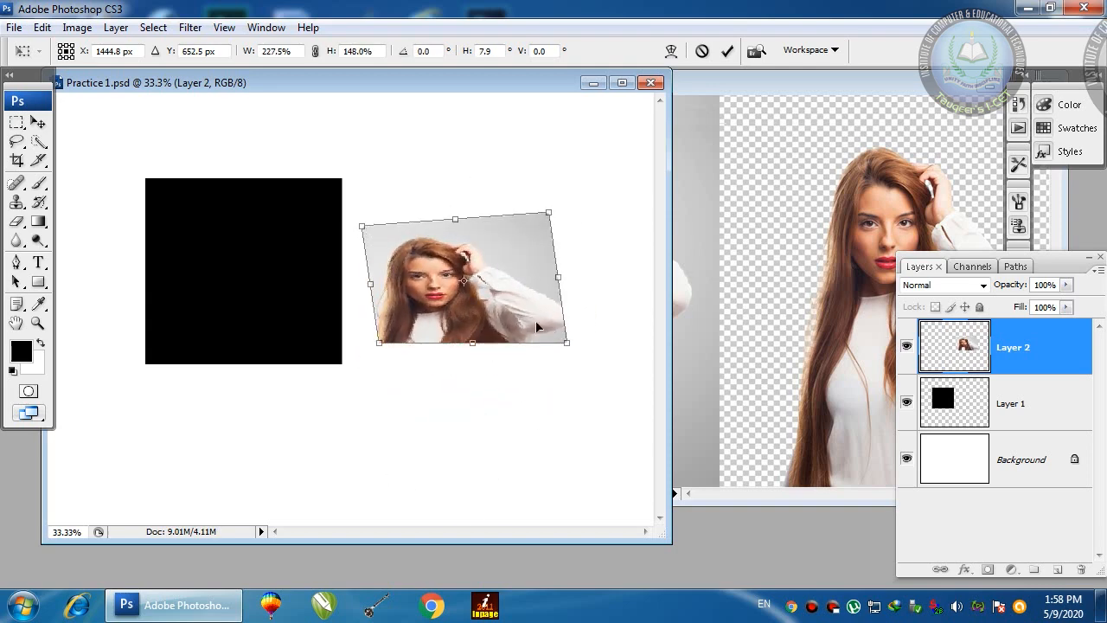
{"action": "left_click_drag", "start_coordinate": [549, 211], "coordinate": [594, 205]}
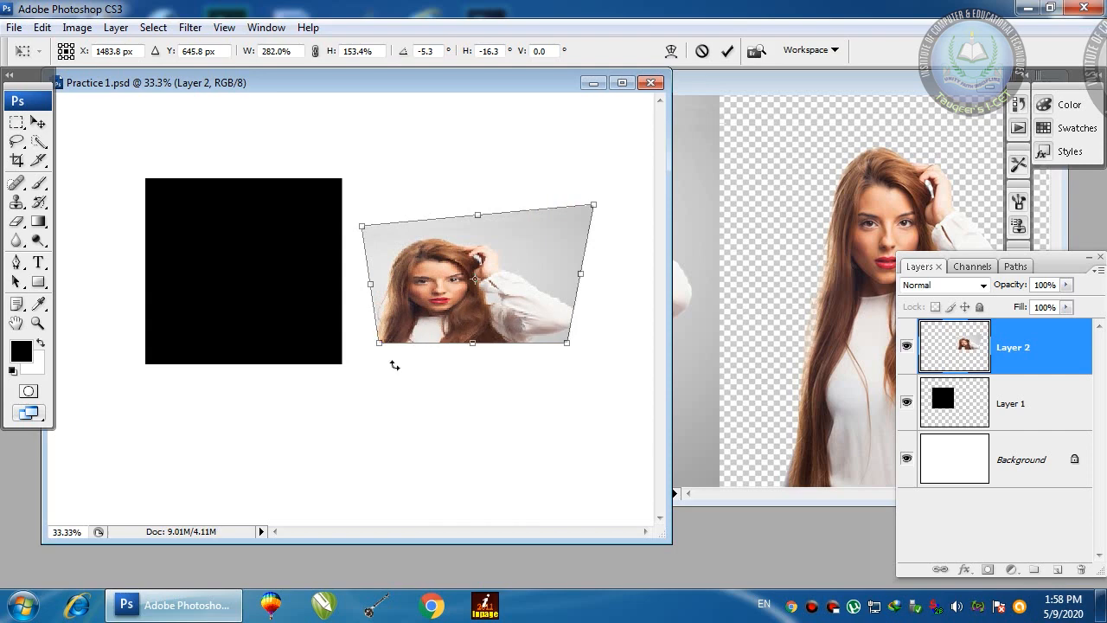
{"action": "left_click_drag", "start_coordinate": [381, 345], "coordinate": [349, 369]}
{"action": "left_click_drag", "start_coordinate": [362, 227], "coordinate": [327, 180]}
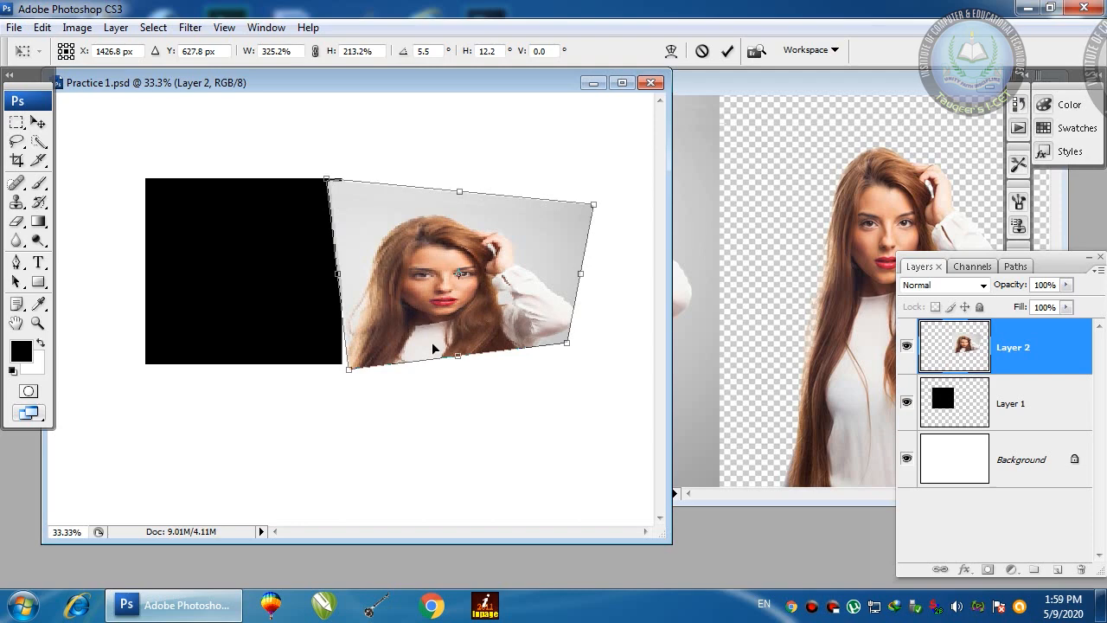
{"action": "key", "text": "Return"}
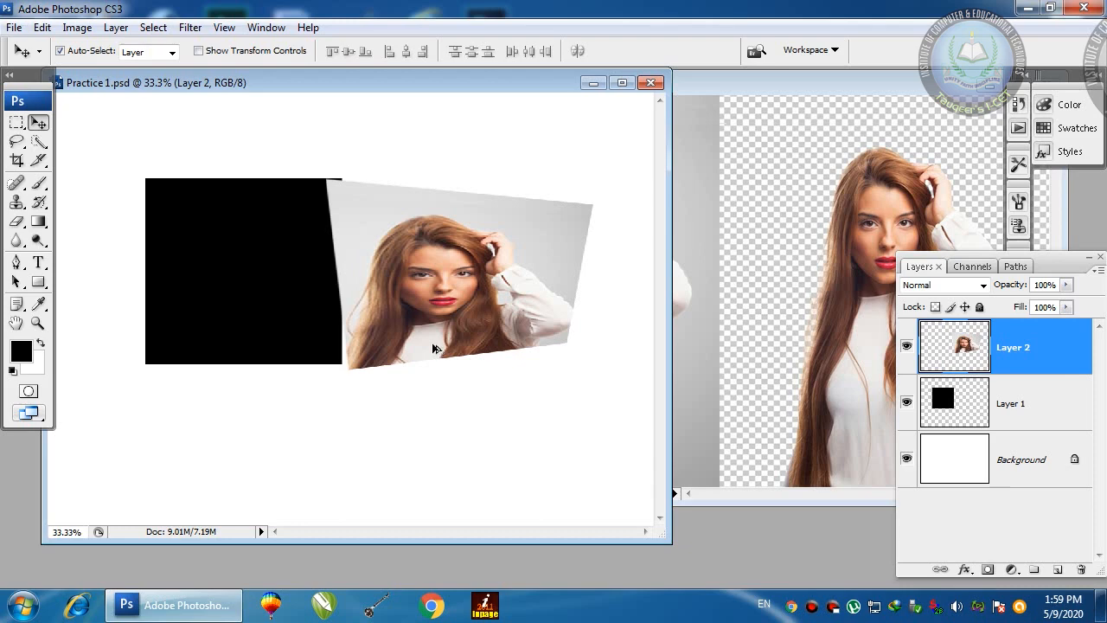
Step: Undo the portrait's distortion and enlargement
{"action": "key", "text": "ctrl+z"}
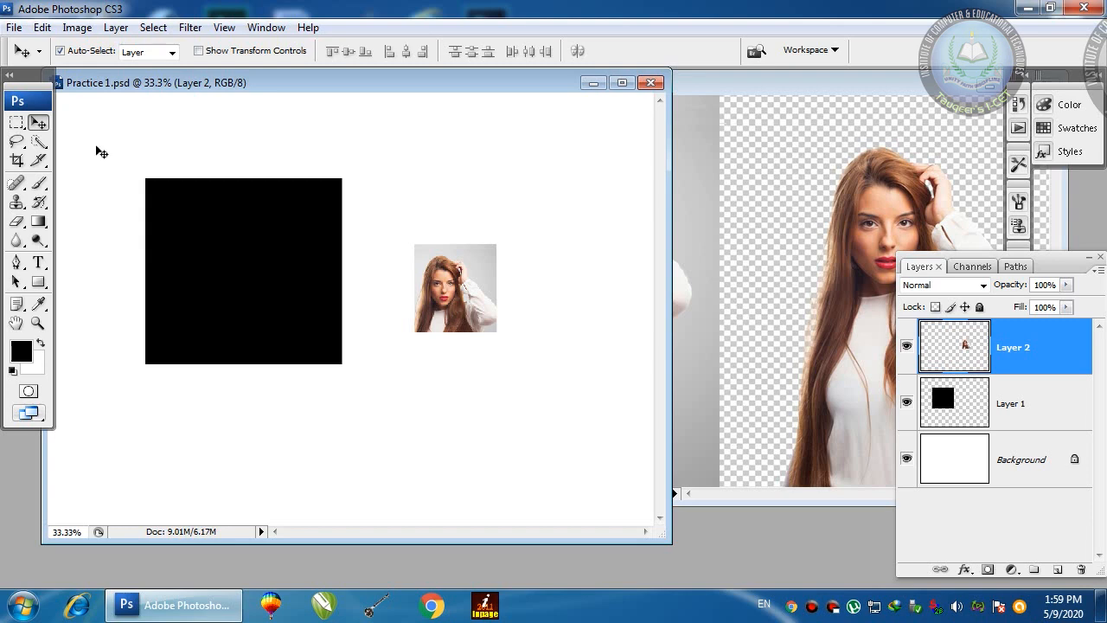
Step: Raise History States under Preferences > Performance from 20 to 200
{"action": "left_click", "coordinate": [42, 27]}
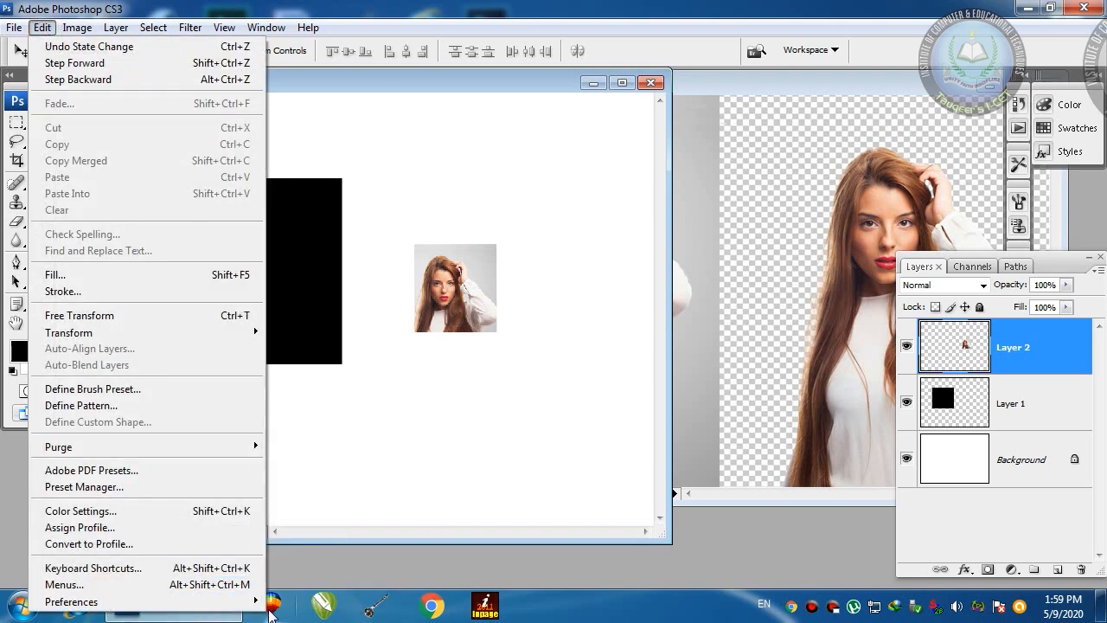
{"action": "mouse_move", "coordinate": [251, 602]}
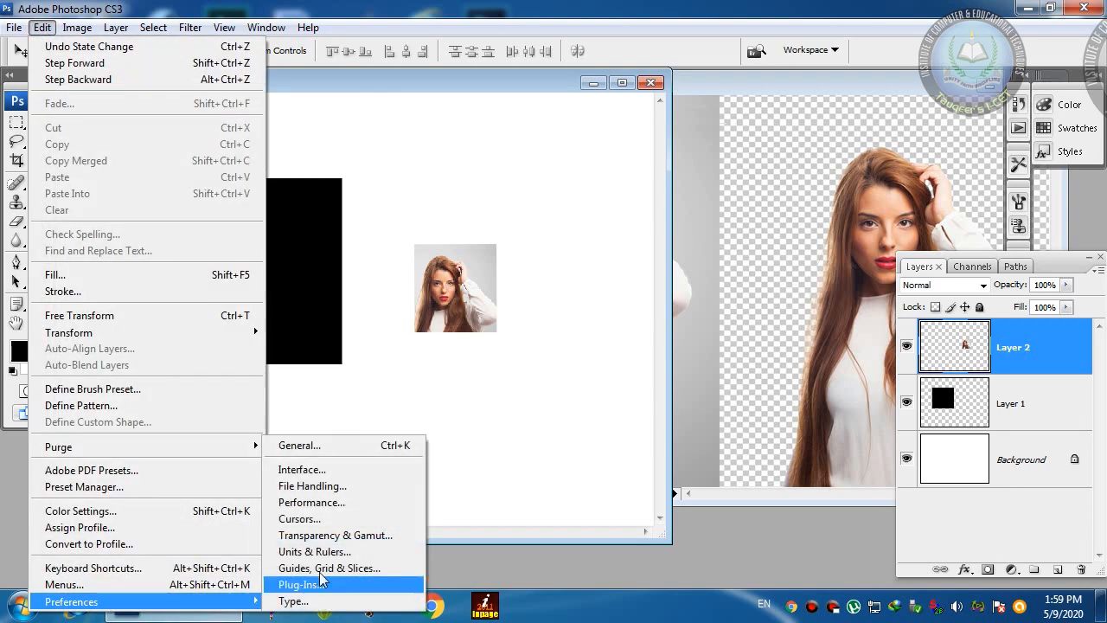
{"action": "left_click", "coordinate": [322, 452]}
{"action": "left_click_drag", "start_coordinate": [578, 161], "coordinate": [403, 108]}
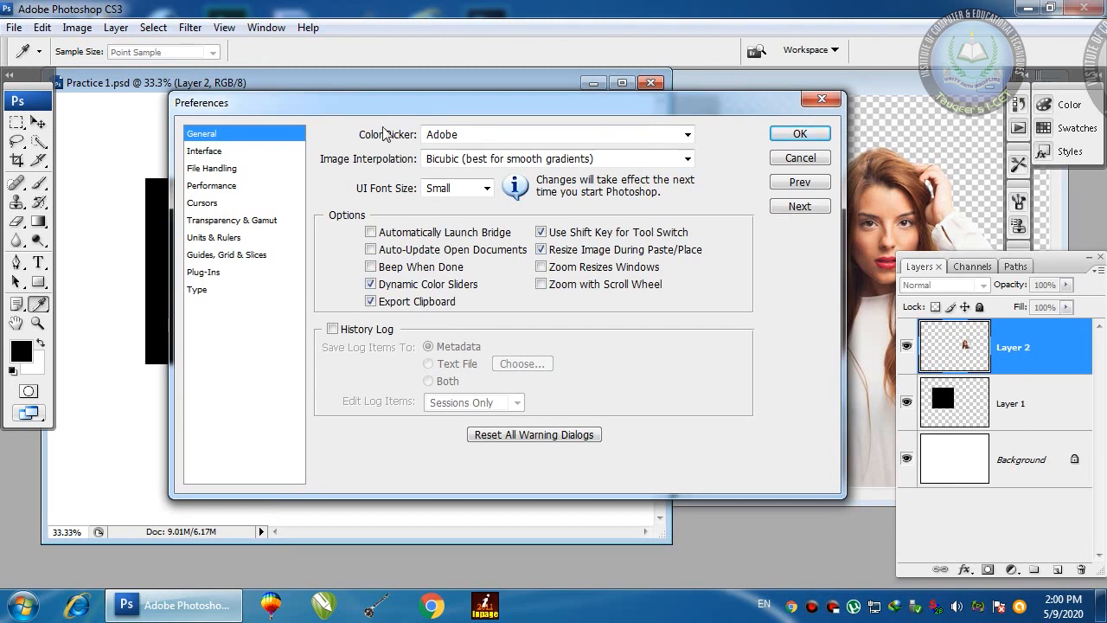
{"action": "left_click", "coordinate": [208, 171]}
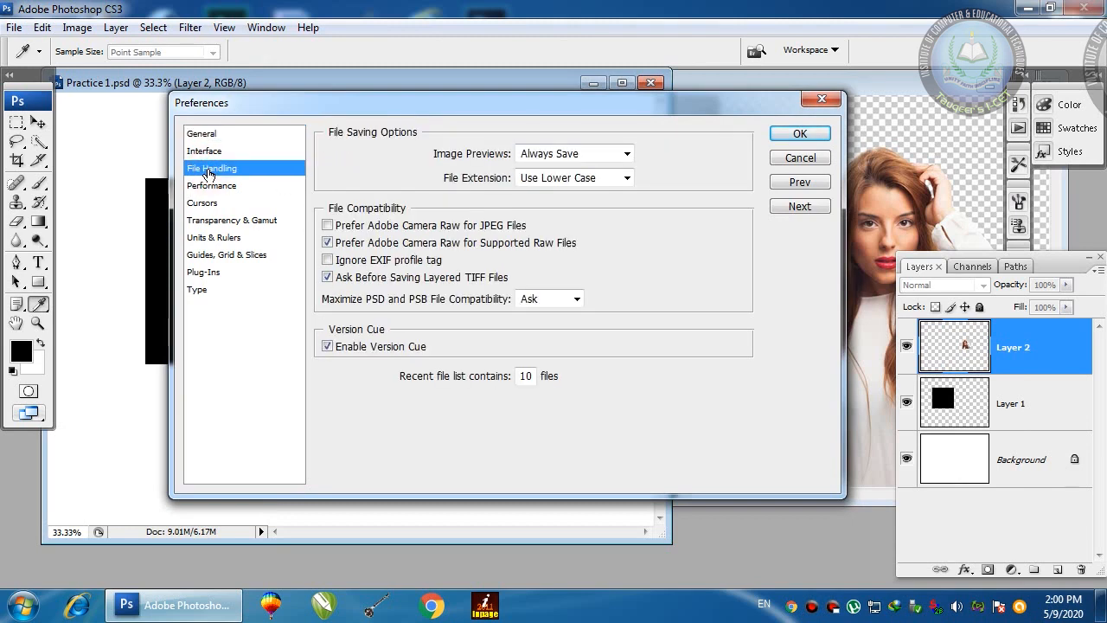
{"action": "left_click", "coordinate": [209, 192]}
{"action": "left_click", "coordinate": [711, 174]}
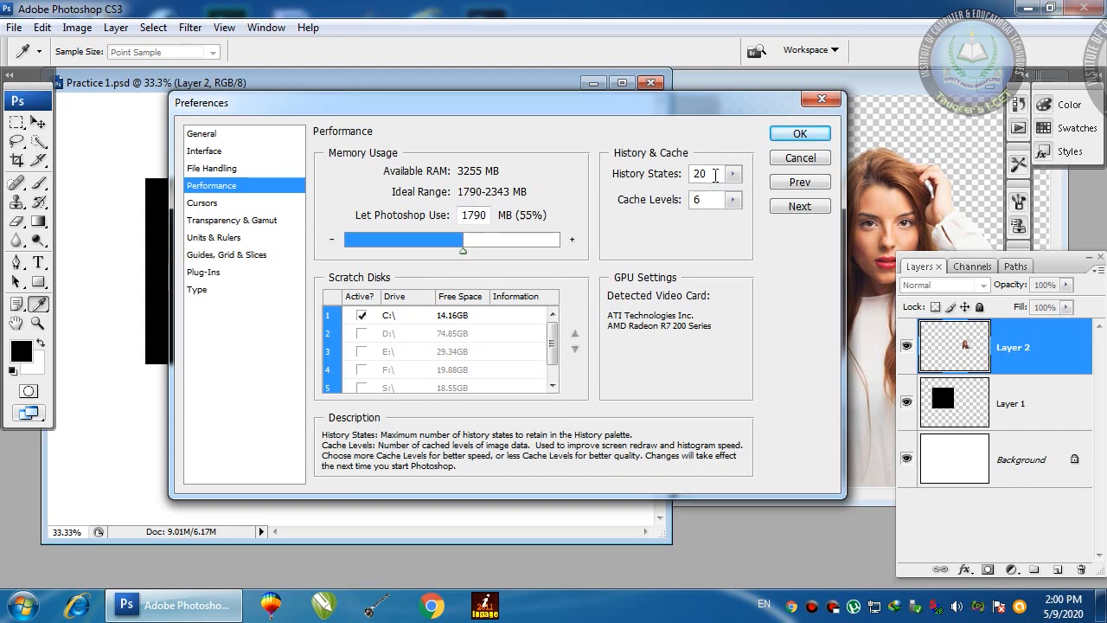
{"action": "type", "text": "0"}
Step: Confirm the Preferences with OK and reposition the Practice 1.psd window
{"action": "left_click", "coordinate": [796, 135]}
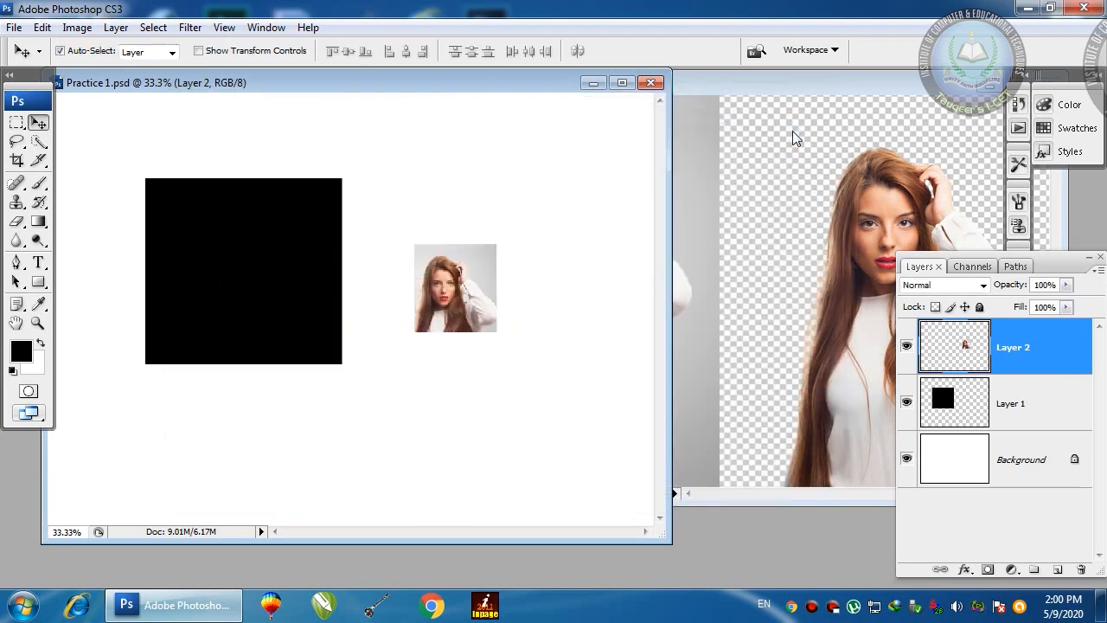
{"action": "left_click", "coordinate": [529, 91]}
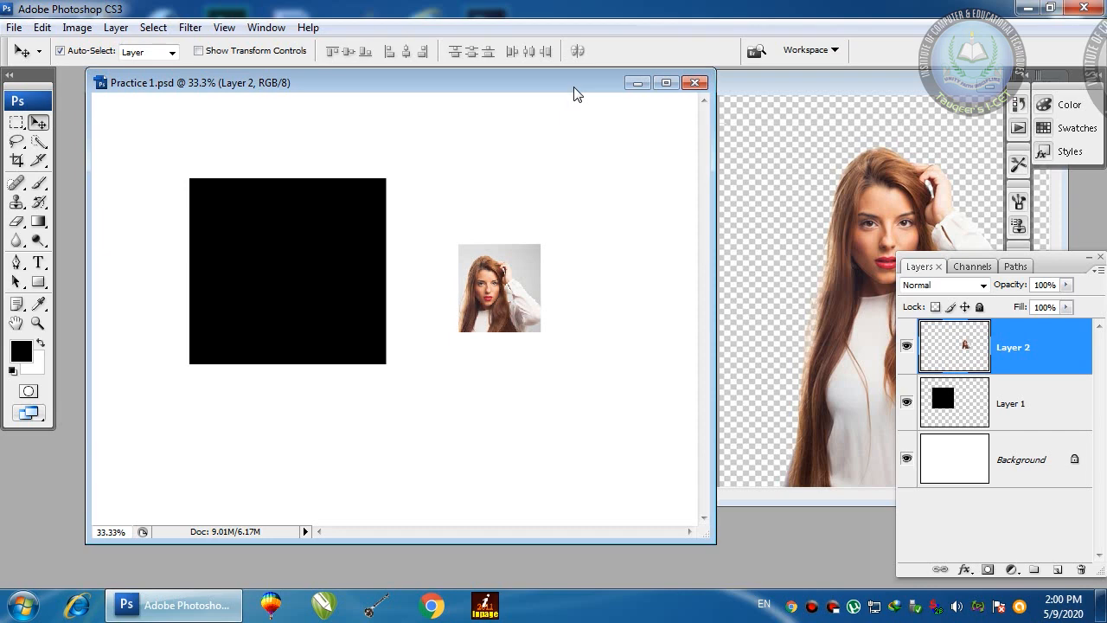
{"action": "left_click_drag", "start_coordinate": [577, 93], "coordinate": [536, 103]}
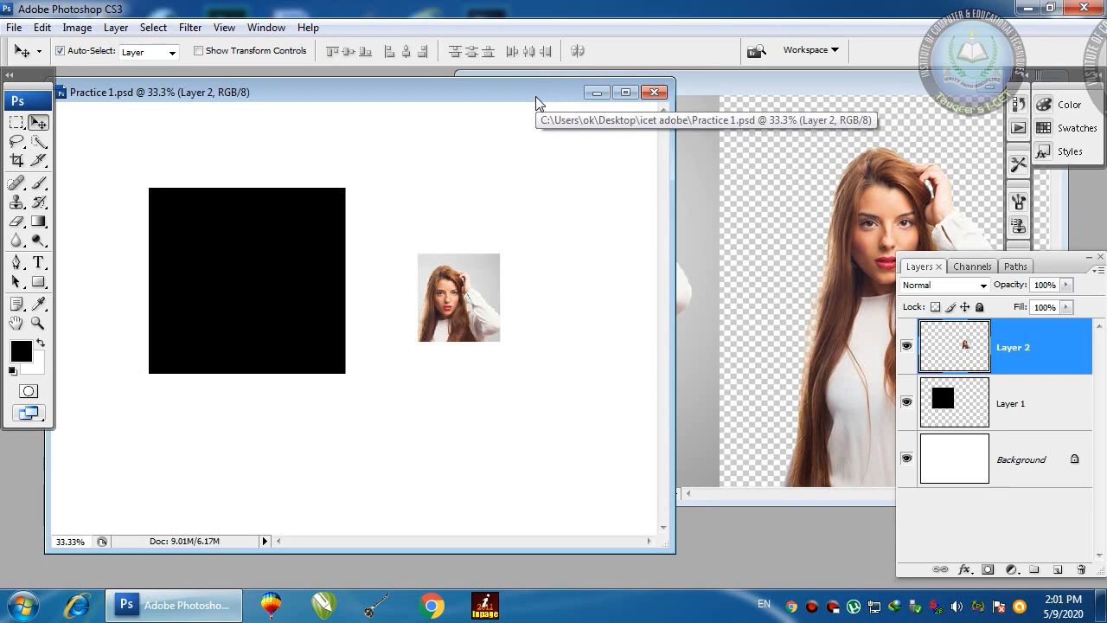
Step: Move the portrait onto the black square, swap Layer 2 below and back above Layer 1, and centre it
{"action": "left_click_drag", "start_coordinate": [467, 318], "coordinate": [361, 296]}
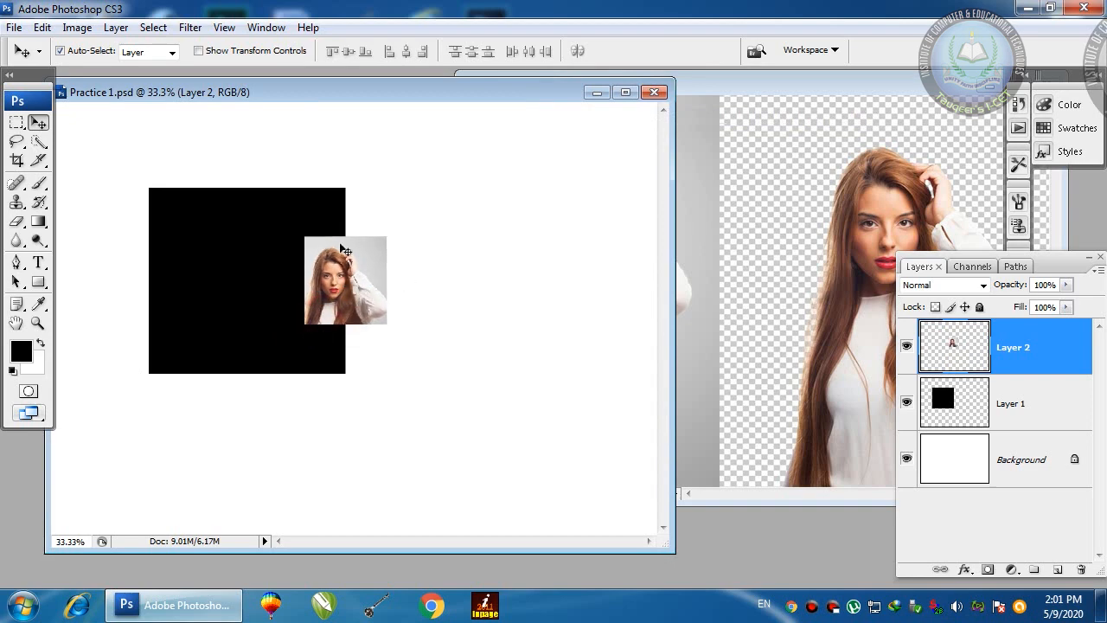
{"action": "mouse_move", "coordinate": [361, 285]}
{"action": "left_mouse_down"}
{"action": "mouse_move", "coordinate": [371, 284]}
{"action": "mouse_move", "coordinate": [360, 286]}
{"action": "left_mouse_up"}
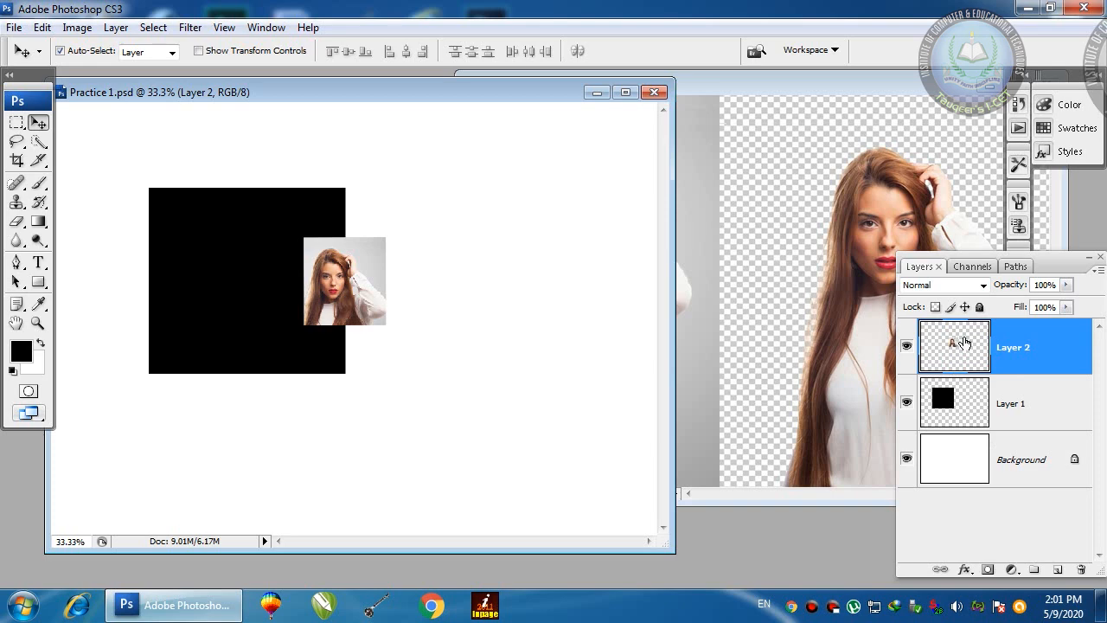
{"action": "left_click_drag", "start_coordinate": [965, 343], "coordinate": [982, 429]}
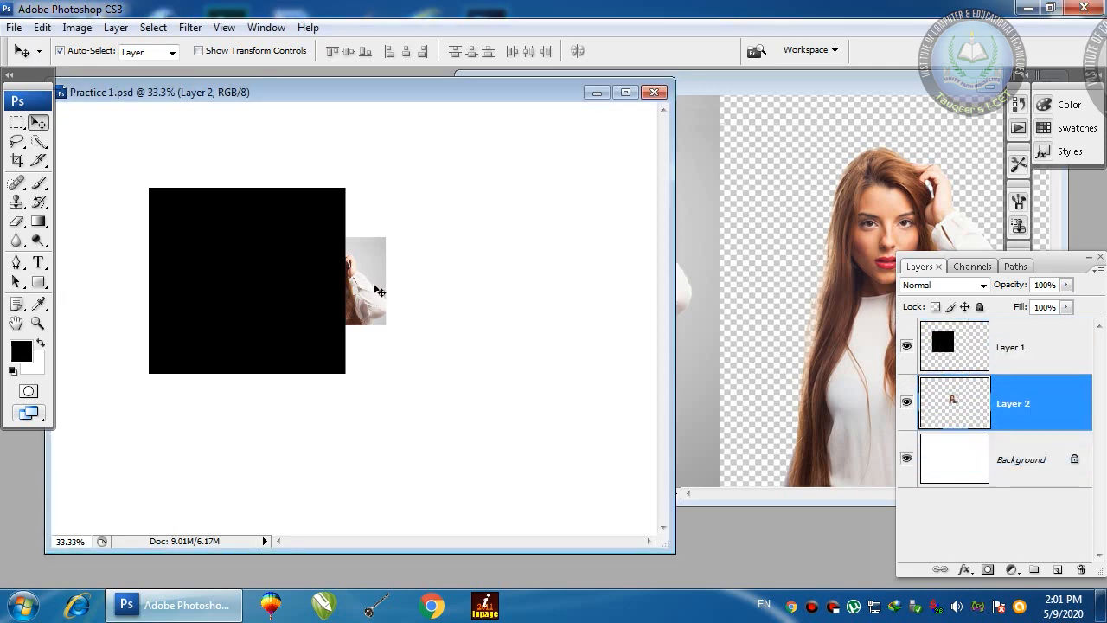
{"action": "left_click_drag", "start_coordinate": [372, 291], "coordinate": [409, 270]}
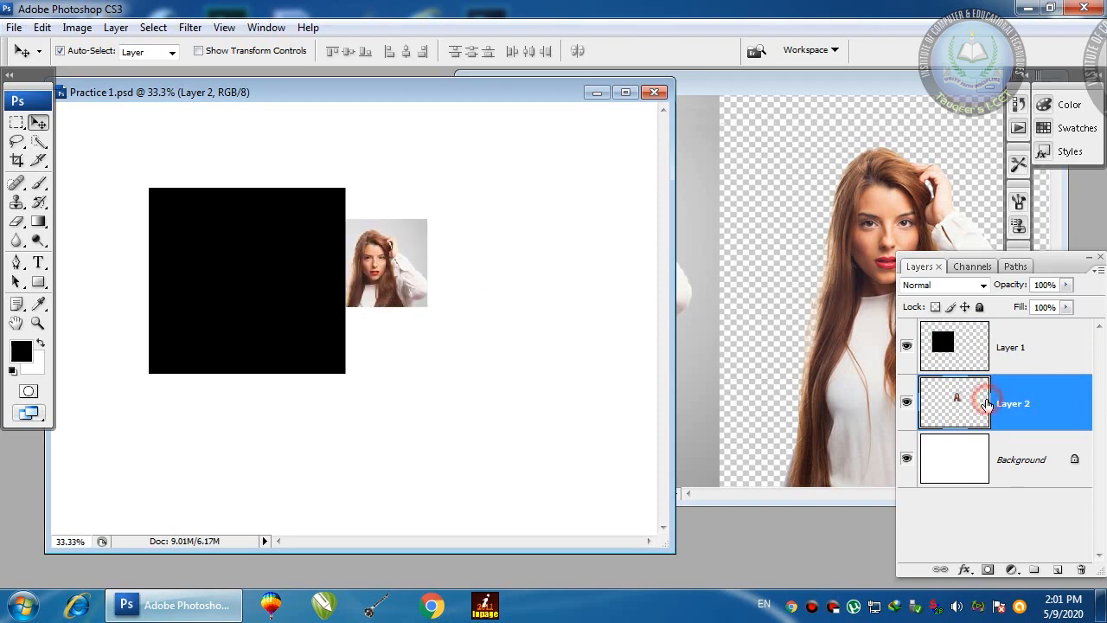
{"action": "left_click_drag", "start_coordinate": [1046, 407], "coordinate": [1040, 346]}
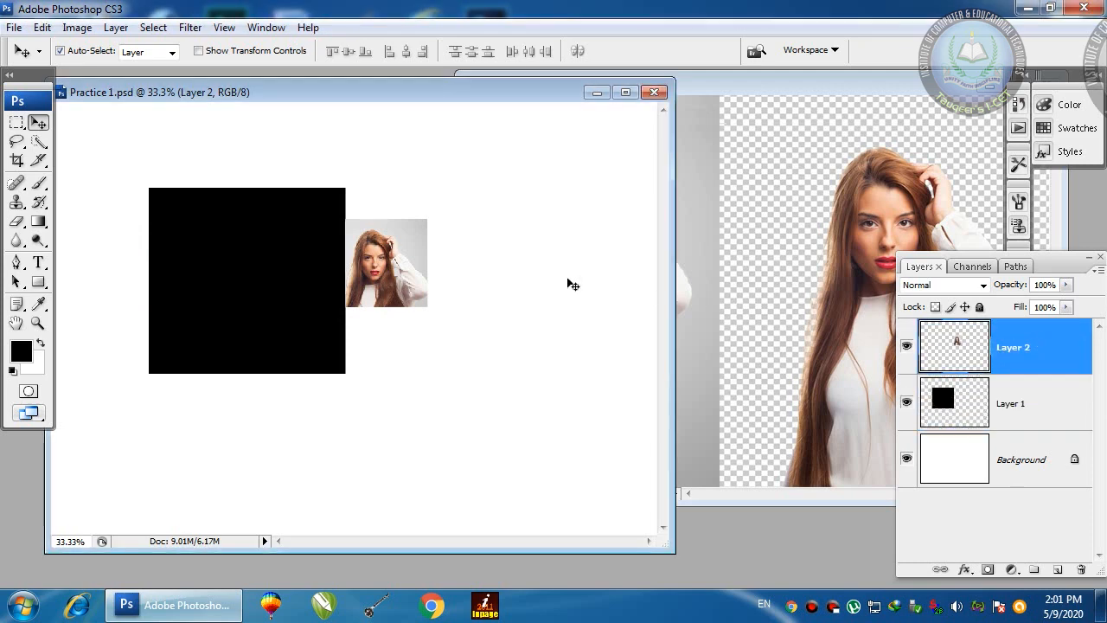
{"action": "left_click_drag", "start_coordinate": [400, 266], "coordinate": [255, 281]}
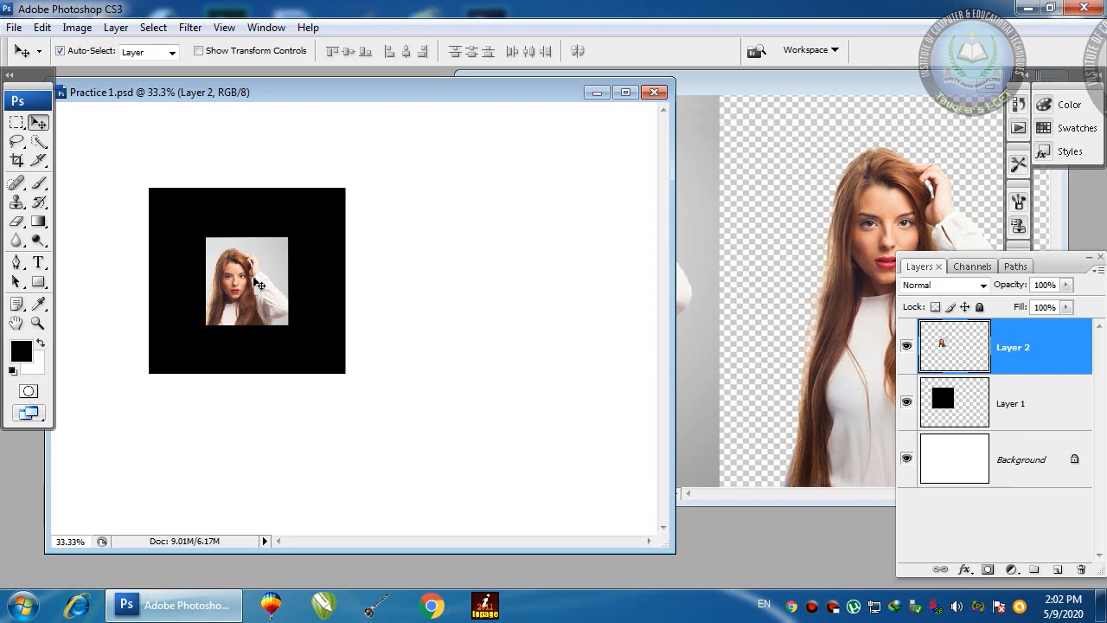
Step: Scale the portrait to about 197% and move it over the square's lower-right corner
{"action": "left_click_drag", "start_coordinate": [256, 283], "coordinate": [355, 279]}
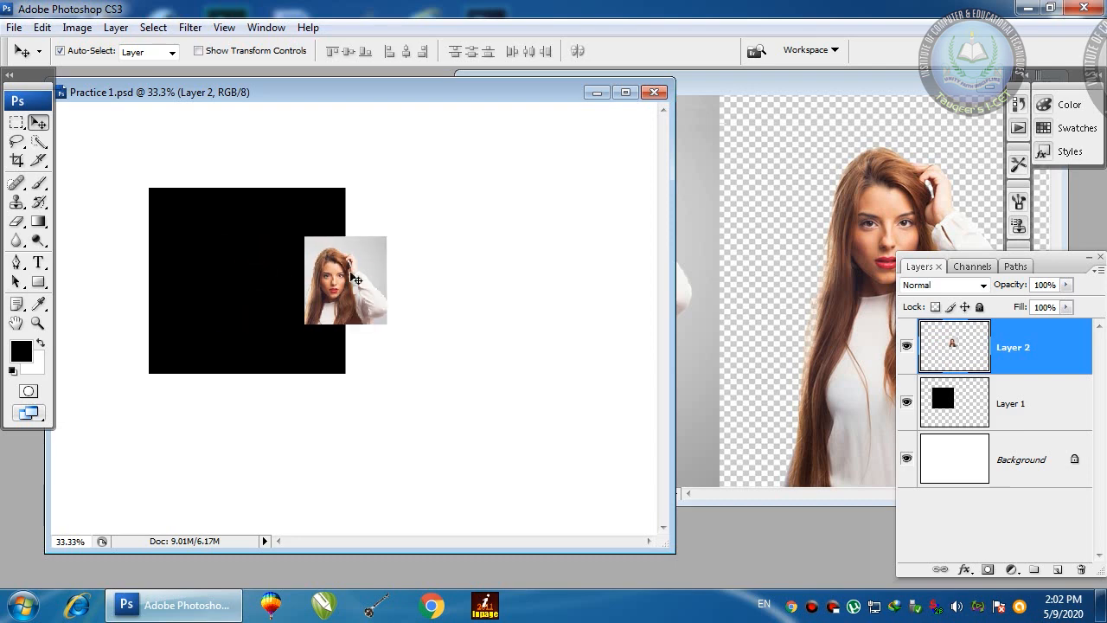
{"action": "key", "text": "ctrl+t"}
{"action": "left_click_drag", "start_coordinate": [387, 325], "coordinate": [427, 367]}
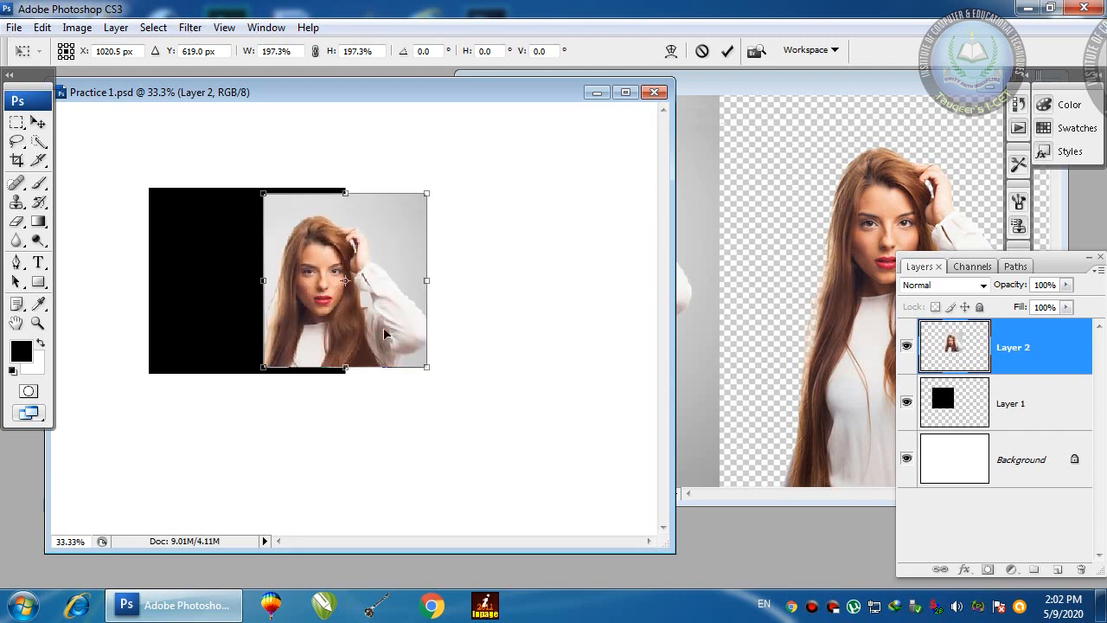
{"action": "key", "text": "Return"}
{"action": "left_click_drag", "start_coordinate": [383, 321], "coordinate": [368, 371]}
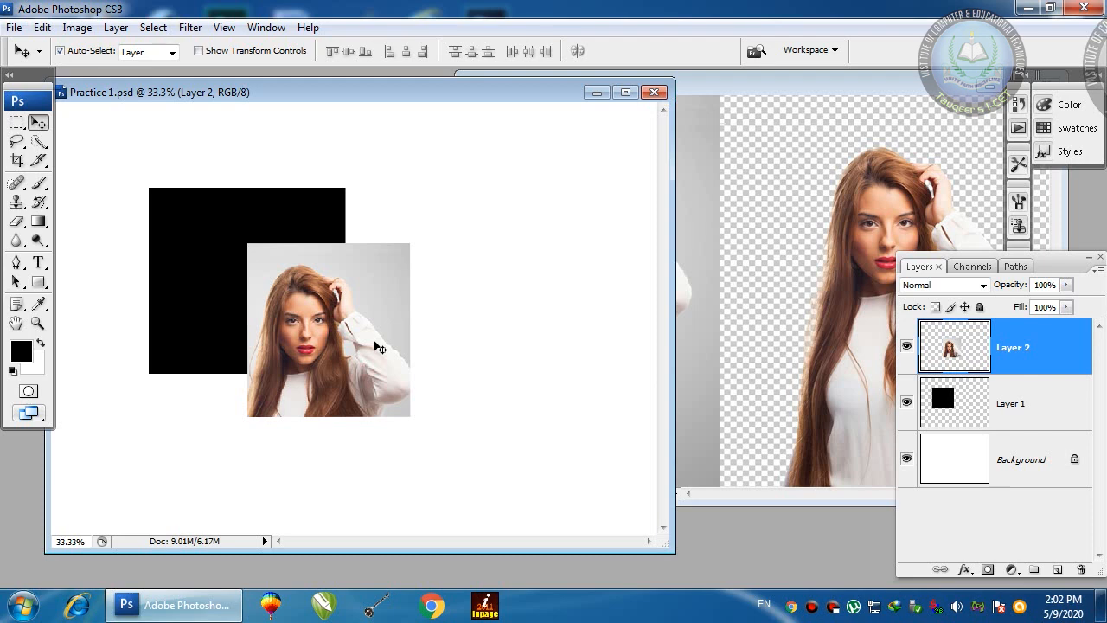
{"action": "left_click", "coordinate": [14, 609]}
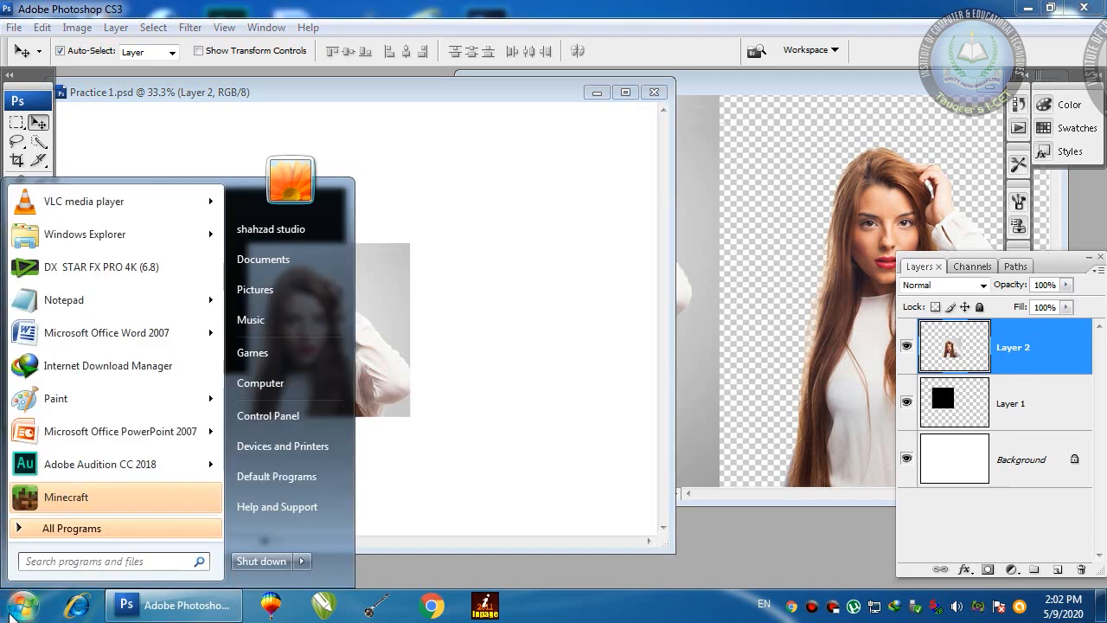
{"action": "type", "text": "osk"}
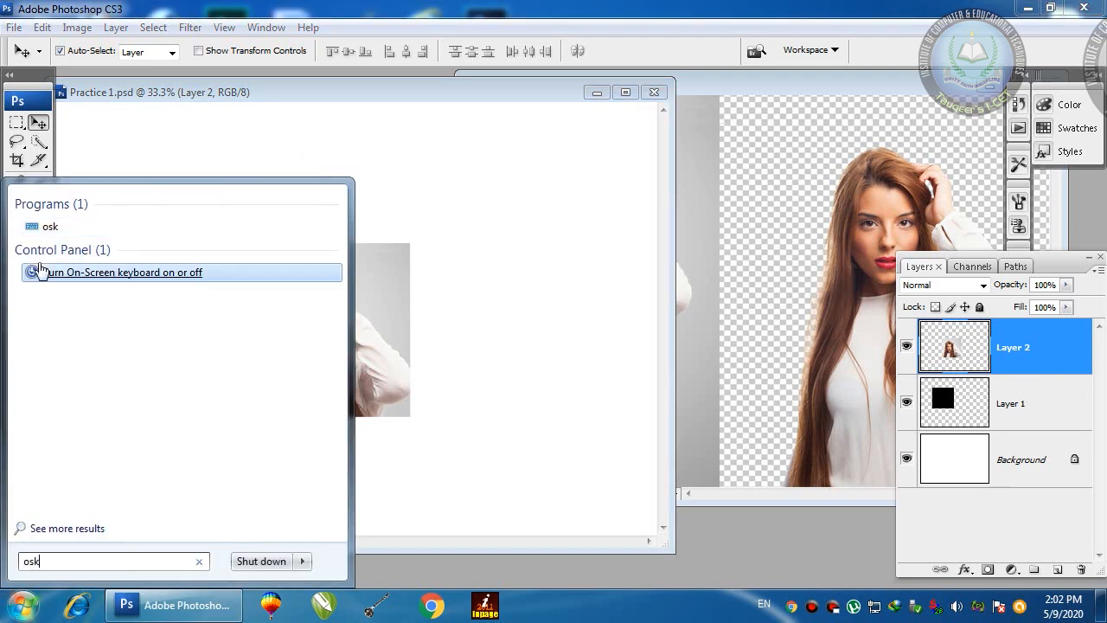
{"action": "left_click", "coordinate": [61, 224]}
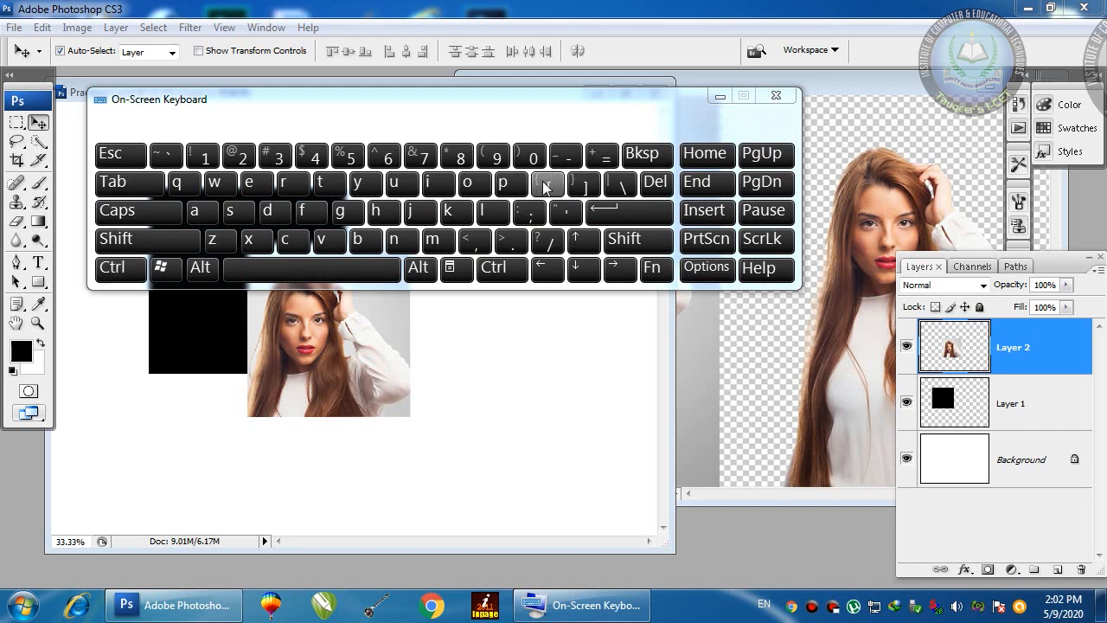
{"action": "left_click", "coordinate": [775, 96]}
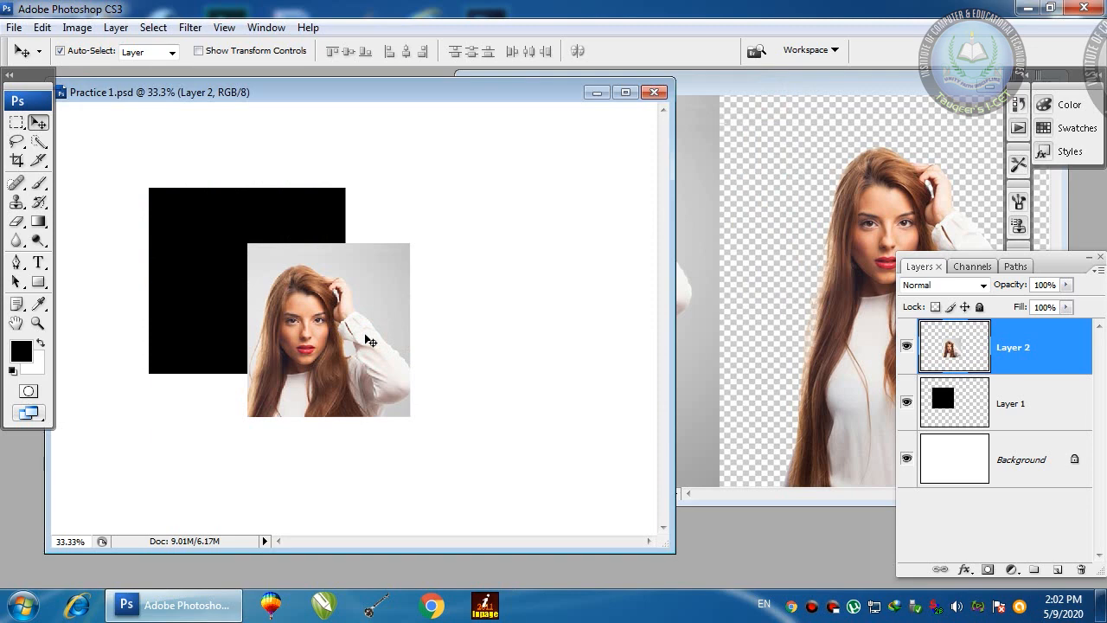
{"action": "key", "text": "ctrl+bracketleft"}
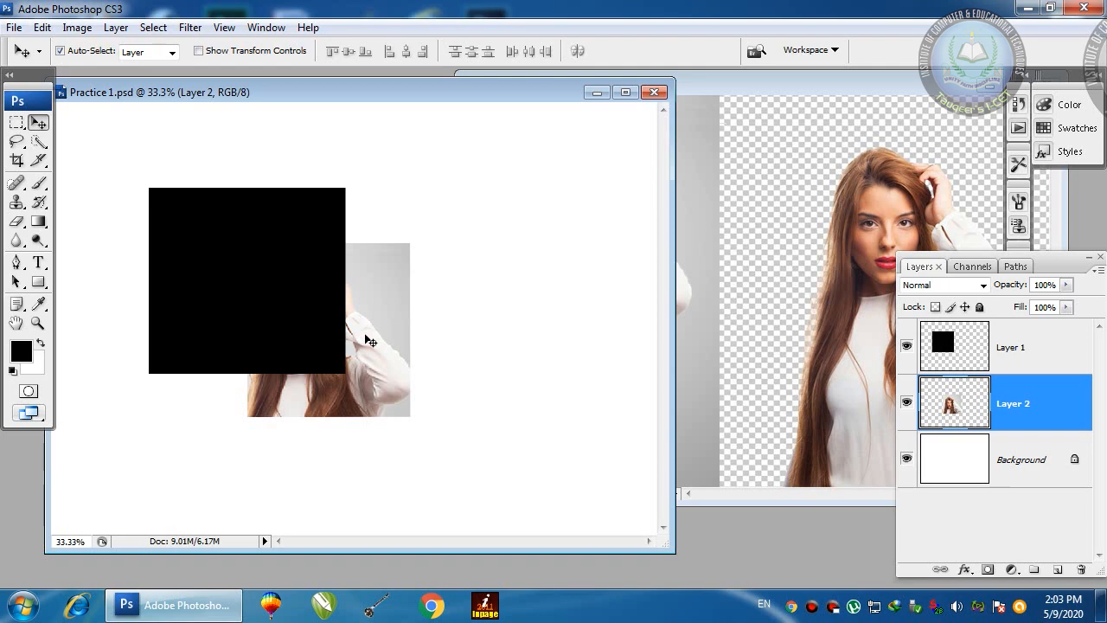
{"action": "key", "text": "ctrl+bracketright"}
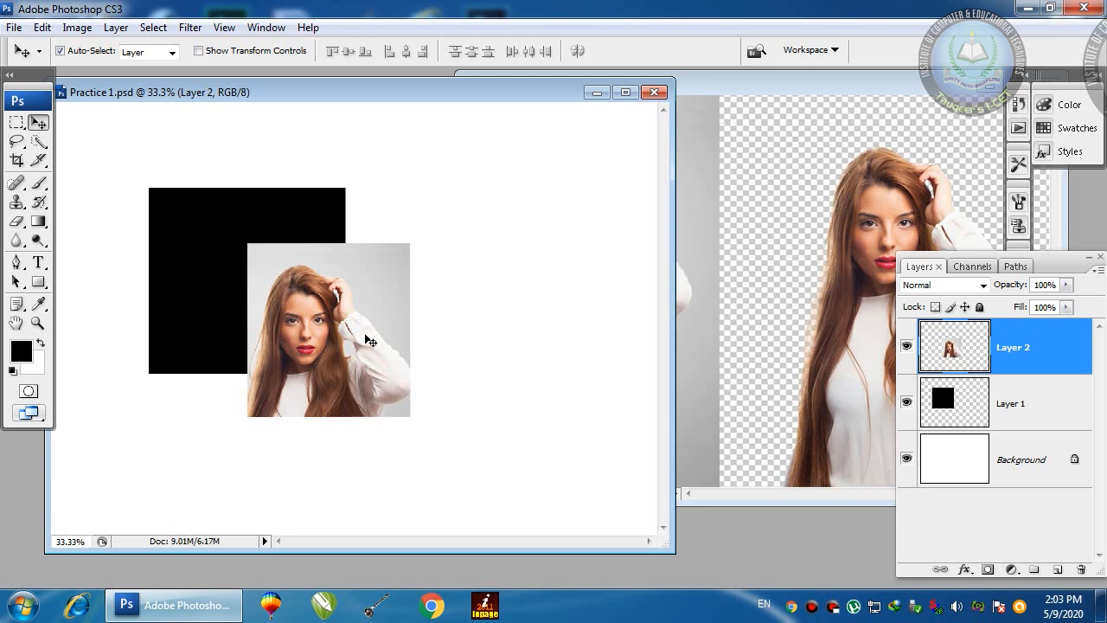
{"action": "key", "text": "ctrl+bracketleft"}
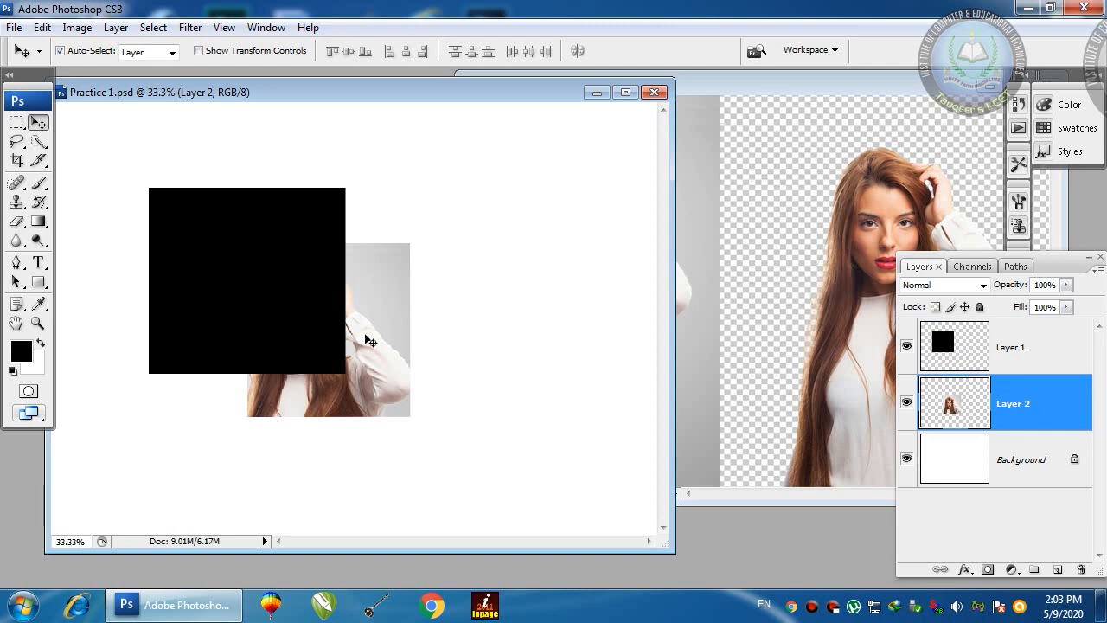
{"action": "key", "text": "ctrl+bracketright"}
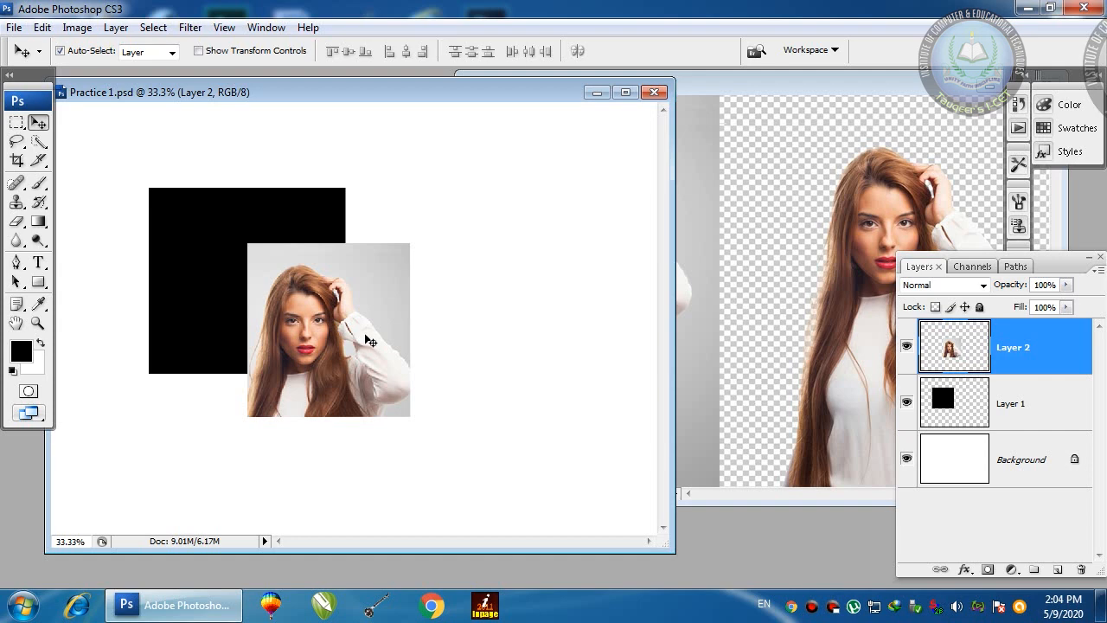
Step: Move the portrait up over the square's top, and try lower Layer 2 opacity before restoring 100%
{"action": "left_click_drag", "start_coordinate": [370, 342], "coordinate": [317, 300]}
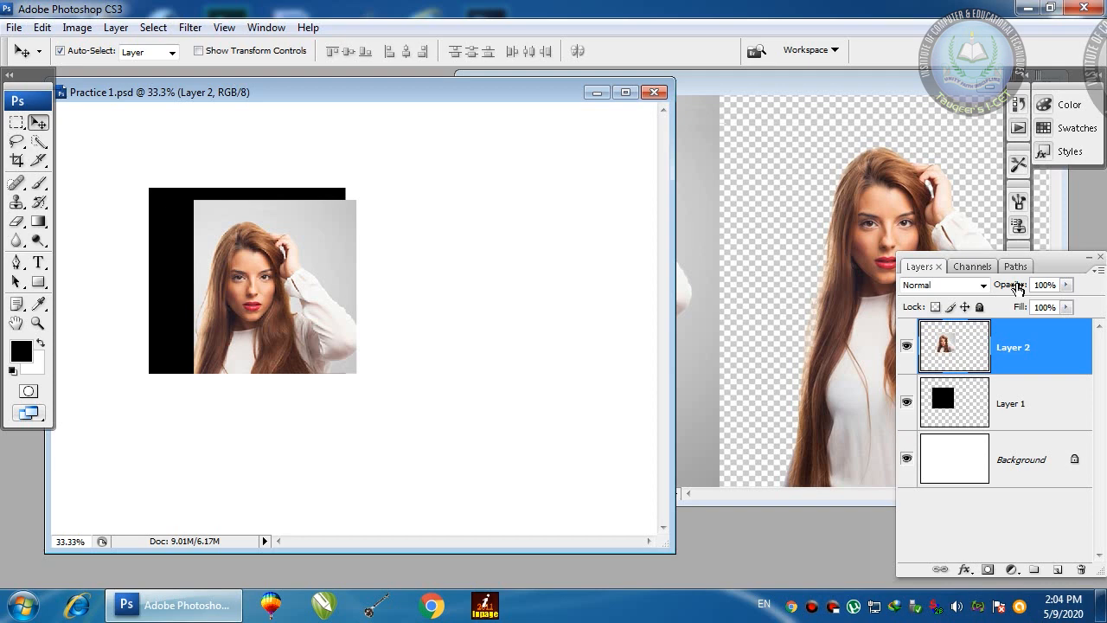
{"action": "left_click", "coordinate": [1067, 285]}
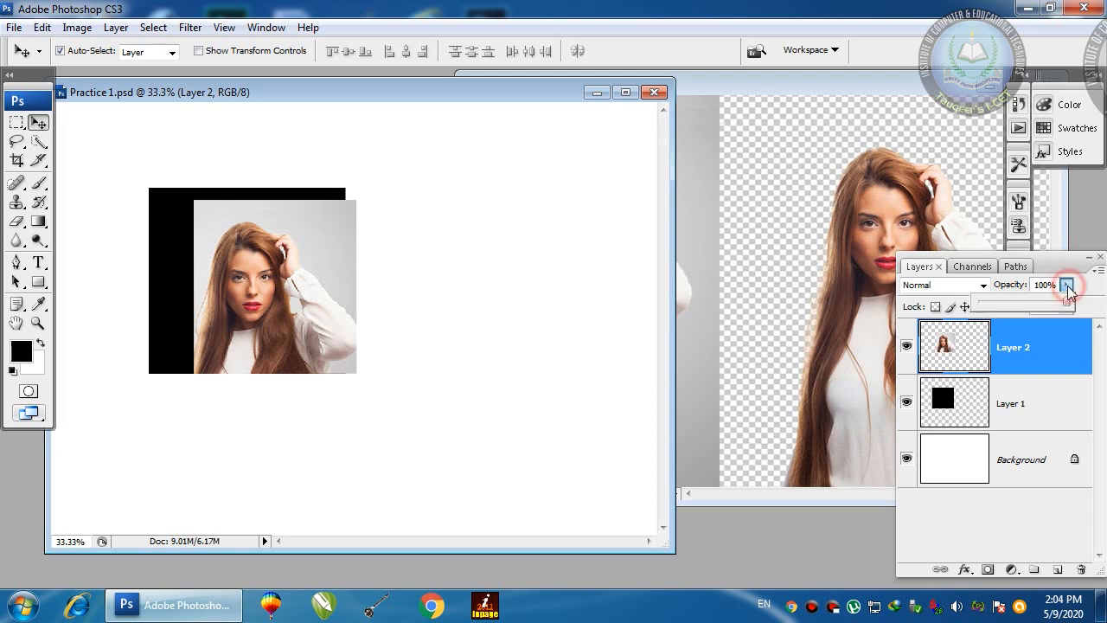
{"action": "left_click_drag", "start_coordinate": [1068, 304], "coordinate": [1033, 303]}
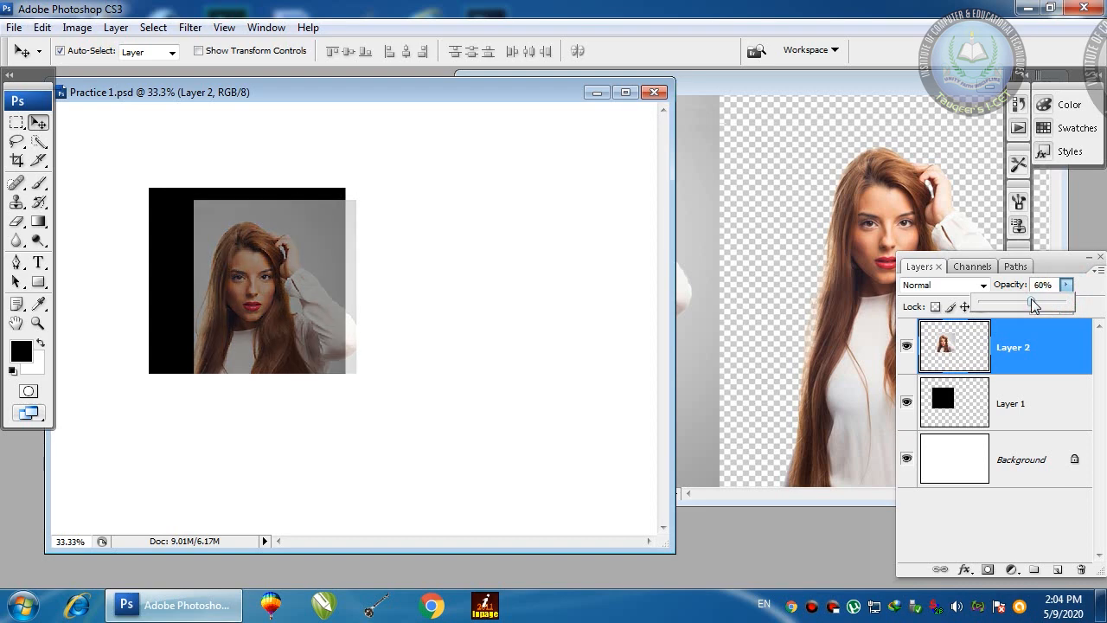
{"action": "left_click_drag", "start_coordinate": [1032, 298], "coordinate": [1078, 306]}
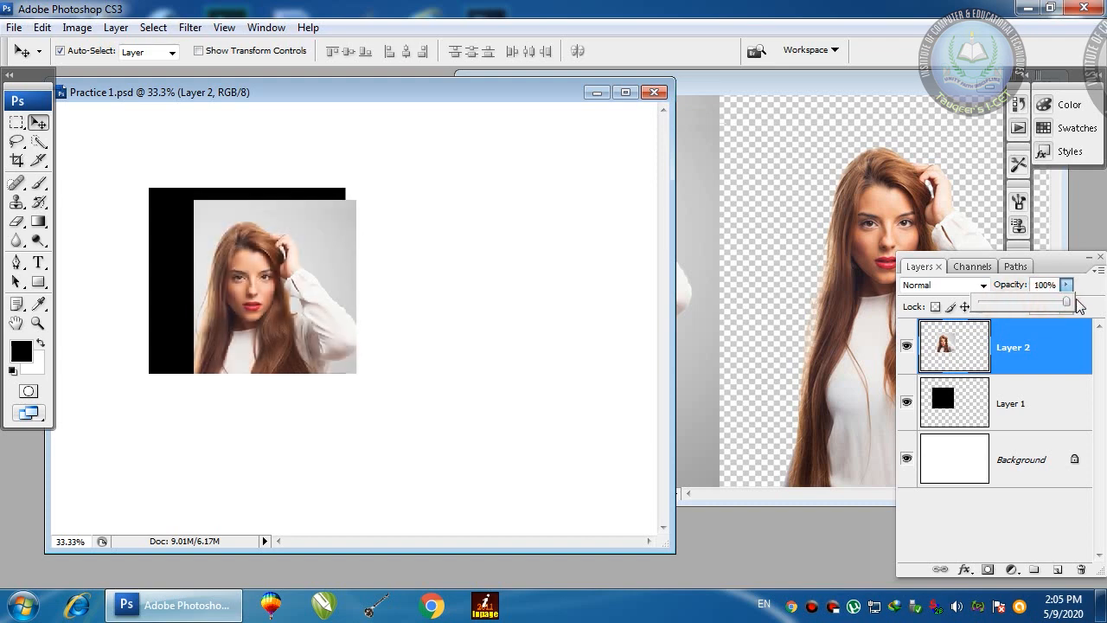
{"action": "left_click", "coordinate": [1090, 290]}
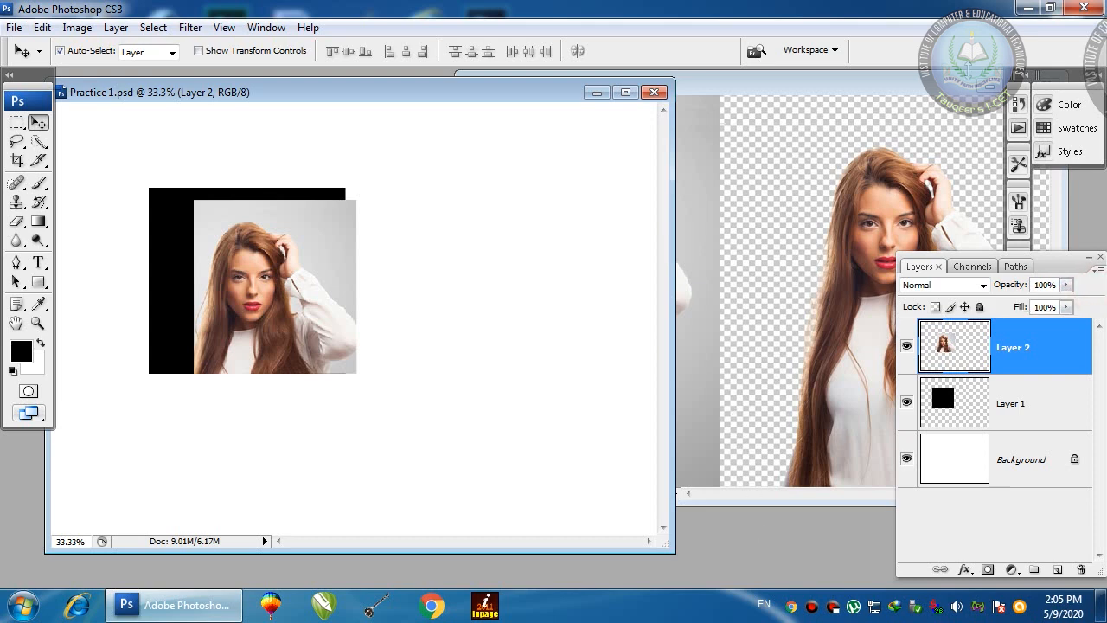
{"action": "left_click_drag", "start_coordinate": [950, 84], "coordinate": [820, 90]}
Step: Close the extra photo window, and open the Open dialog but cancel it without loading a file
{"action": "left_click", "coordinate": [919, 91]}
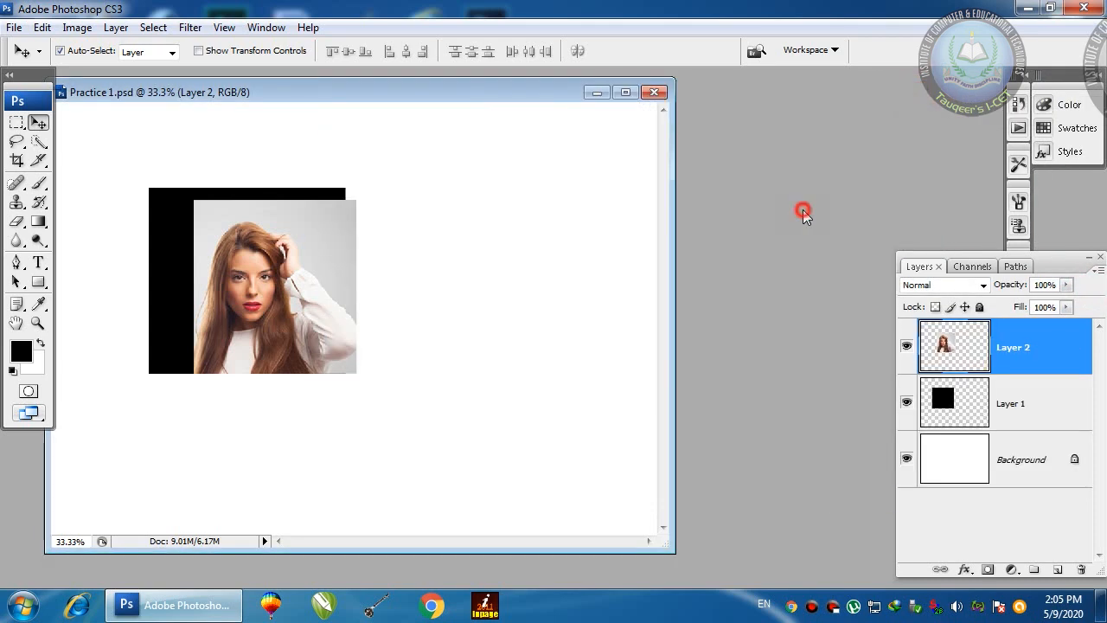
{"action": "double_click", "coordinate": [803, 213]}
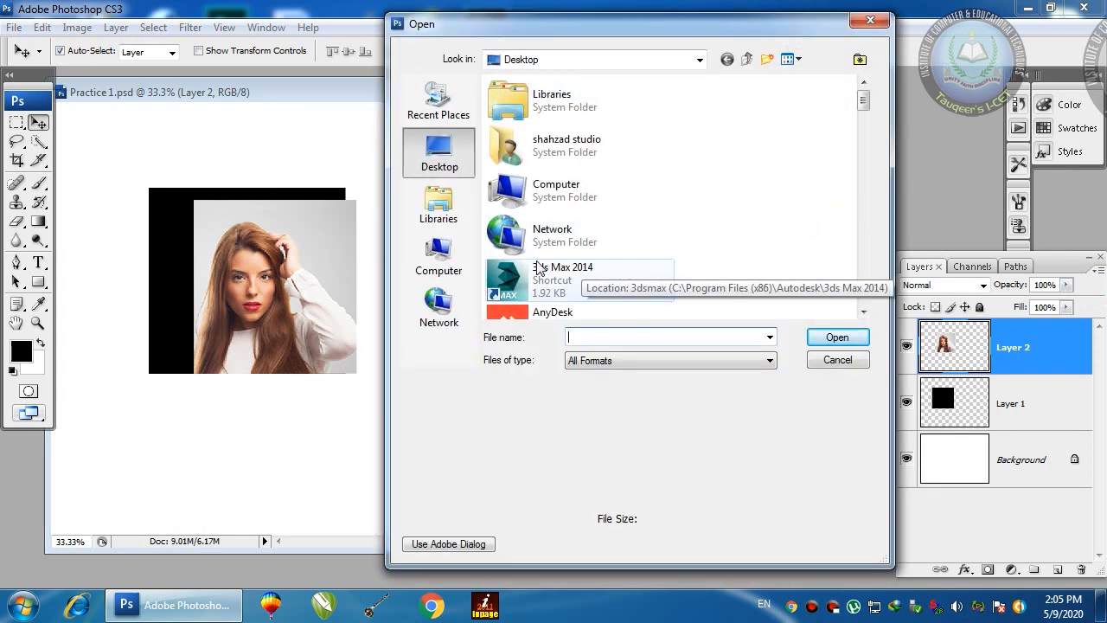
{"action": "left_click", "coordinate": [438, 255]}
{"action": "left_click_drag", "start_coordinate": [866, 129], "coordinate": [869, 208]}
{"action": "left_click", "coordinate": [850, 360]}
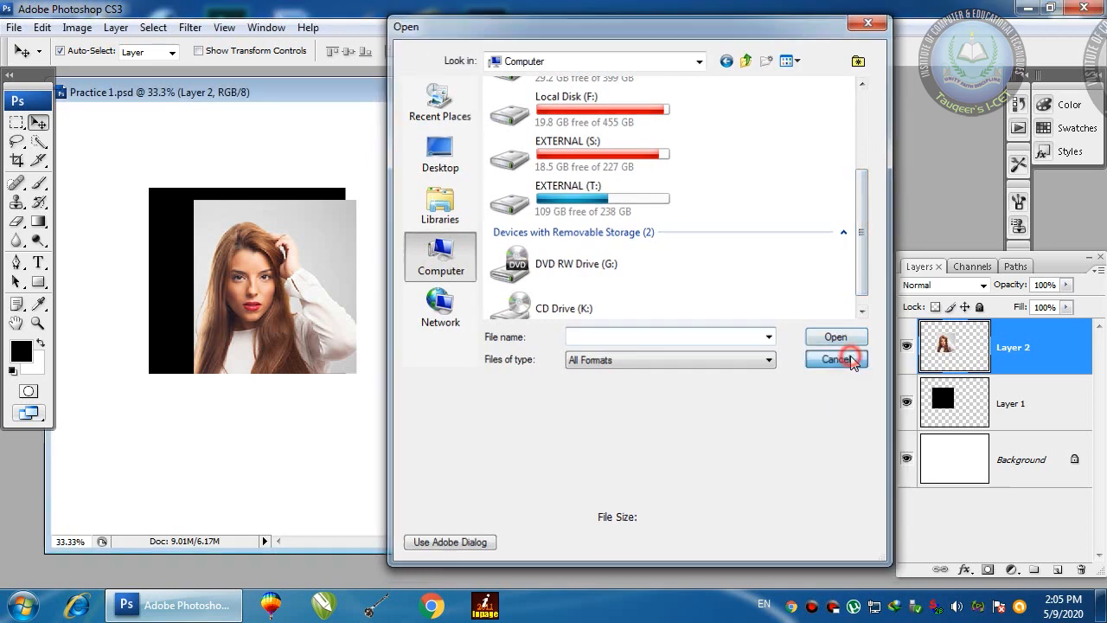
{"action": "left_click", "coordinate": [431, 605]}
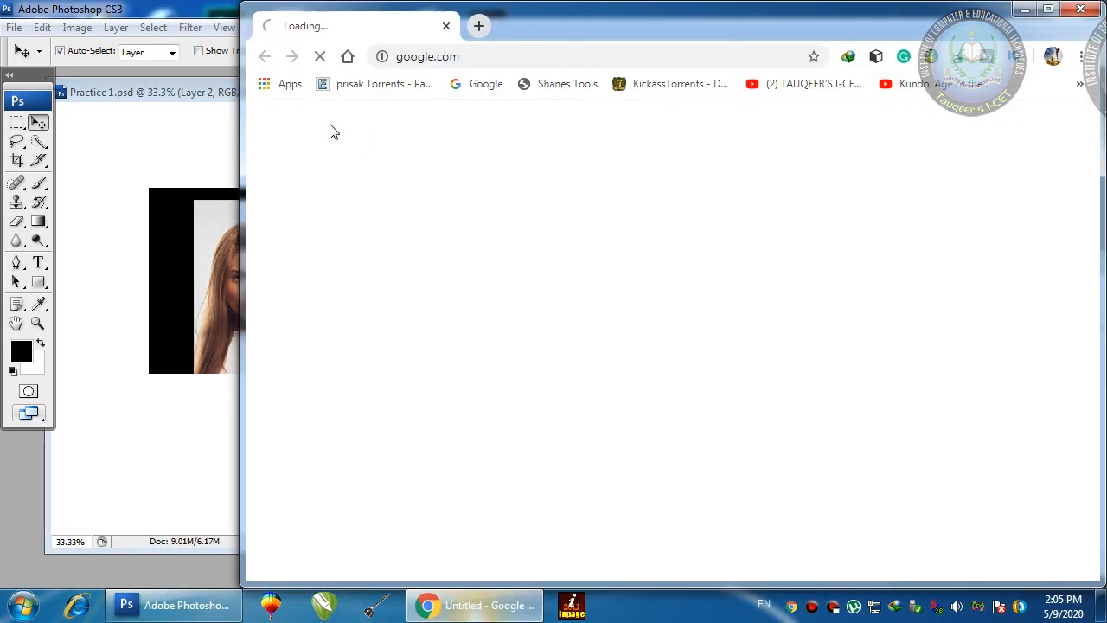
Step: Search Google Images for 'nature background' and preview the tree-lined road picture
{"action": "left_click", "coordinate": [399, 341]}
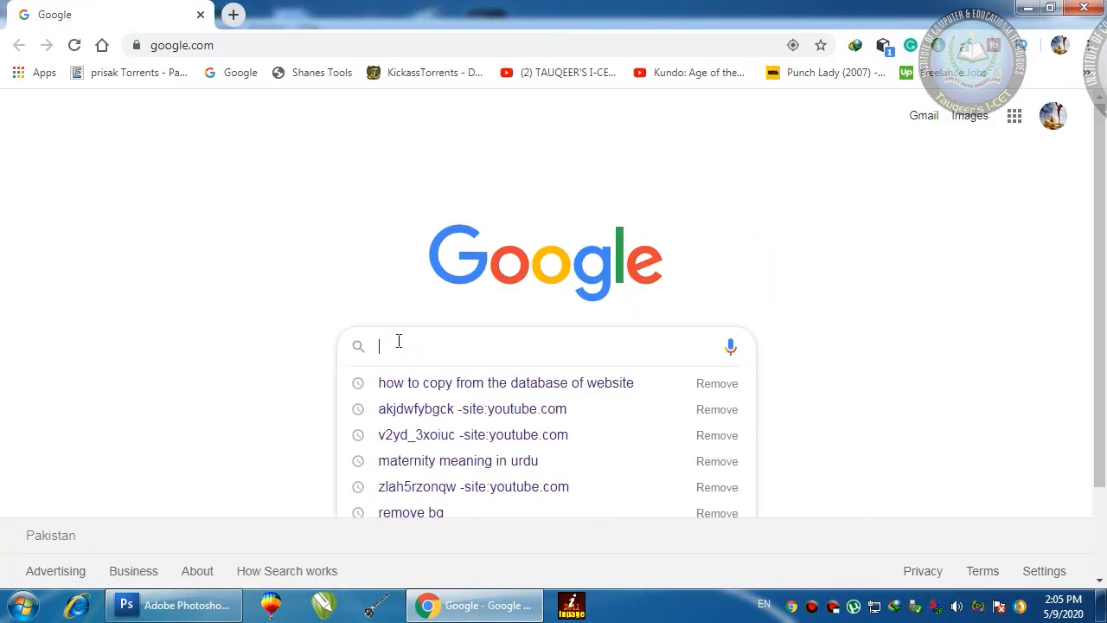
{"action": "type", "text": "natur"}
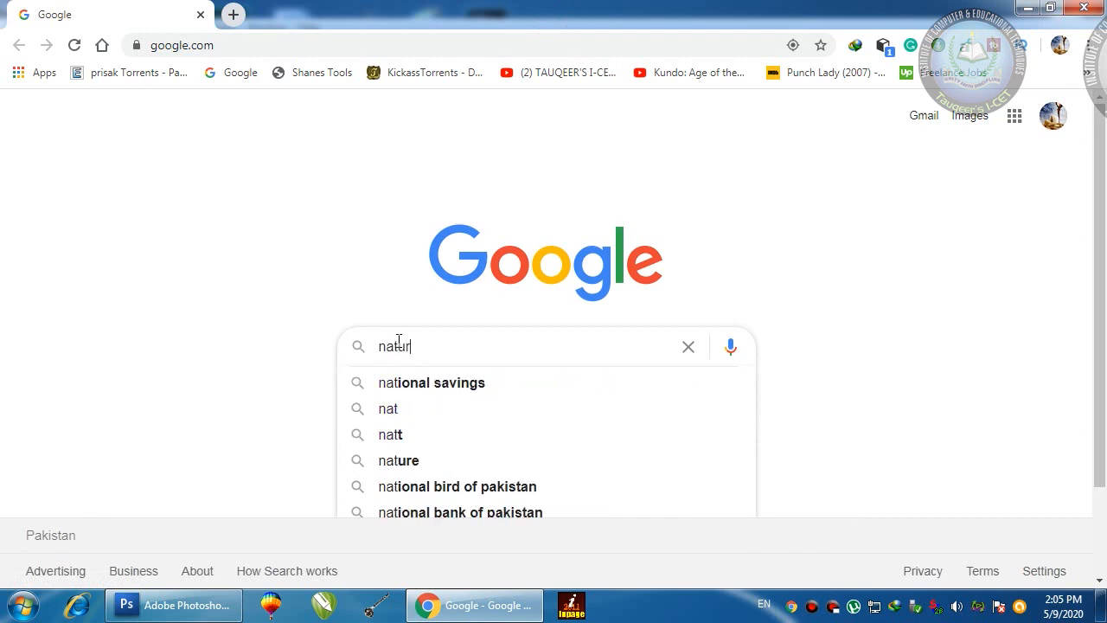
{"action": "type", "text": "e background"}
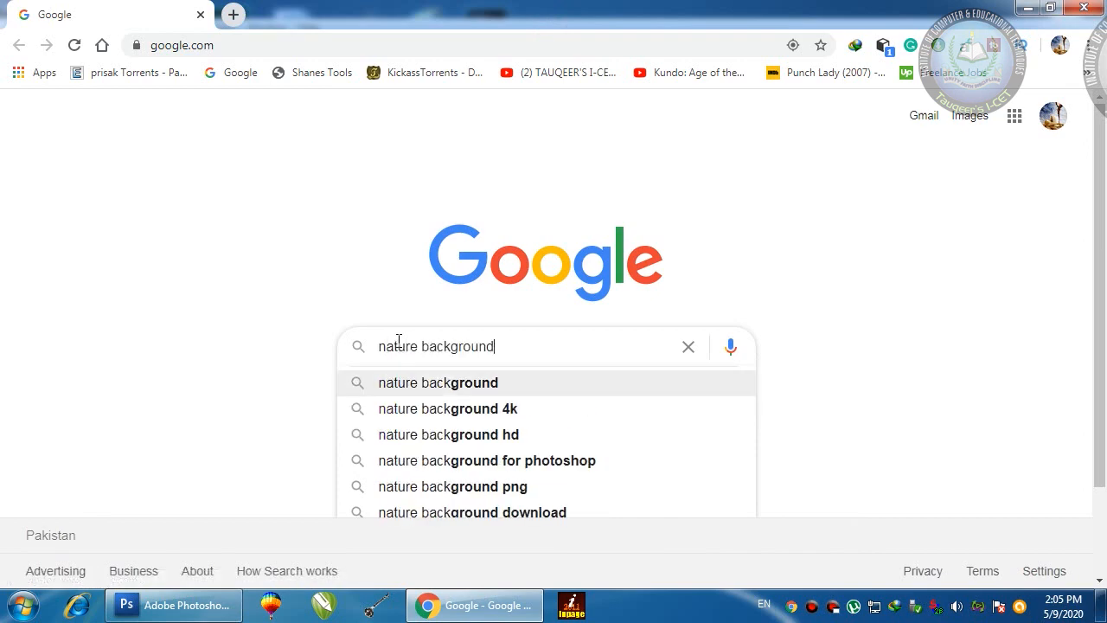
{"action": "key", "text": "Return"}
{"action": "left_click", "coordinate": [244, 173]}
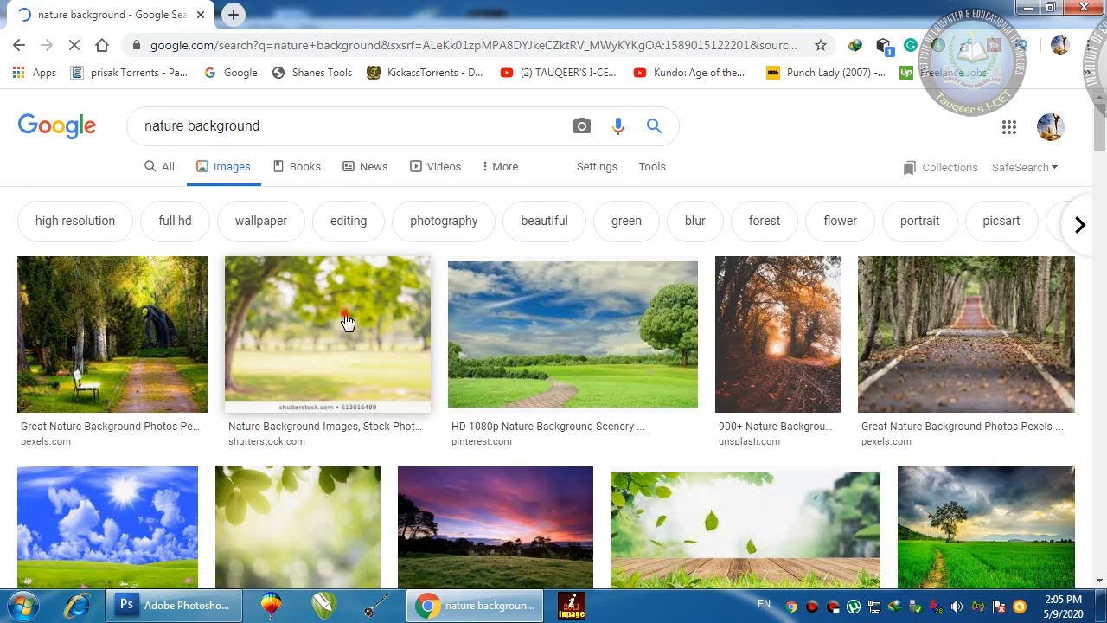
{"action": "left_click", "coordinate": [348, 322]}
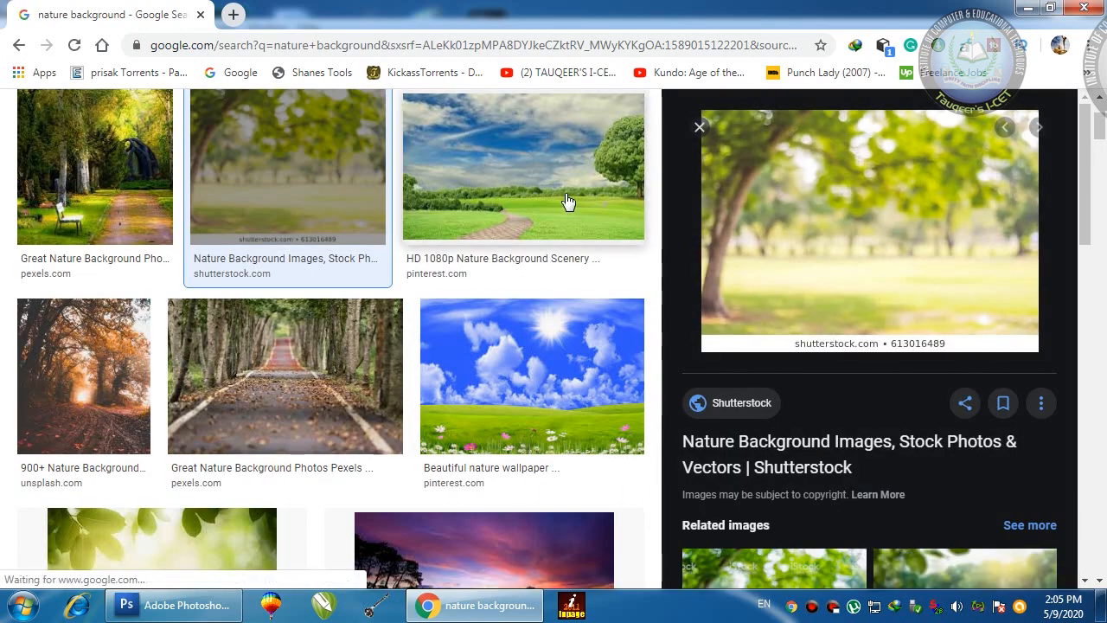
{"action": "scroll", "coordinate": [291, 408], "scroll_direction": "up", "scroll_amount": 2}
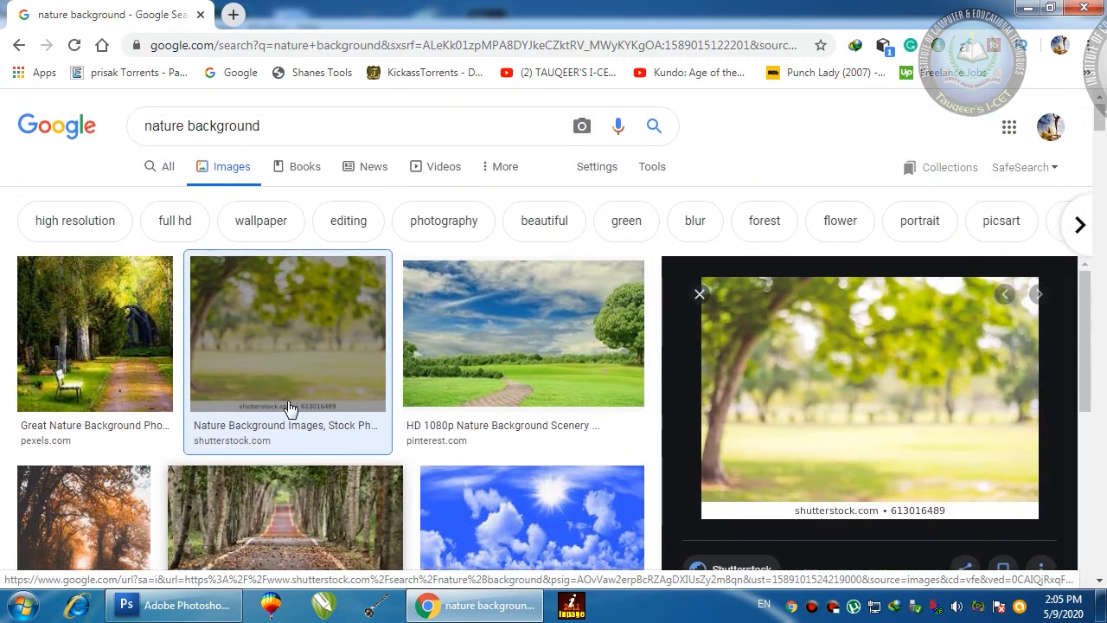
{"action": "scroll", "coordinate": [289, 403], "scroll_direction": "down", "scroll_amount": 3}
{"action": "left_click", "coordinate": [270, 279]}
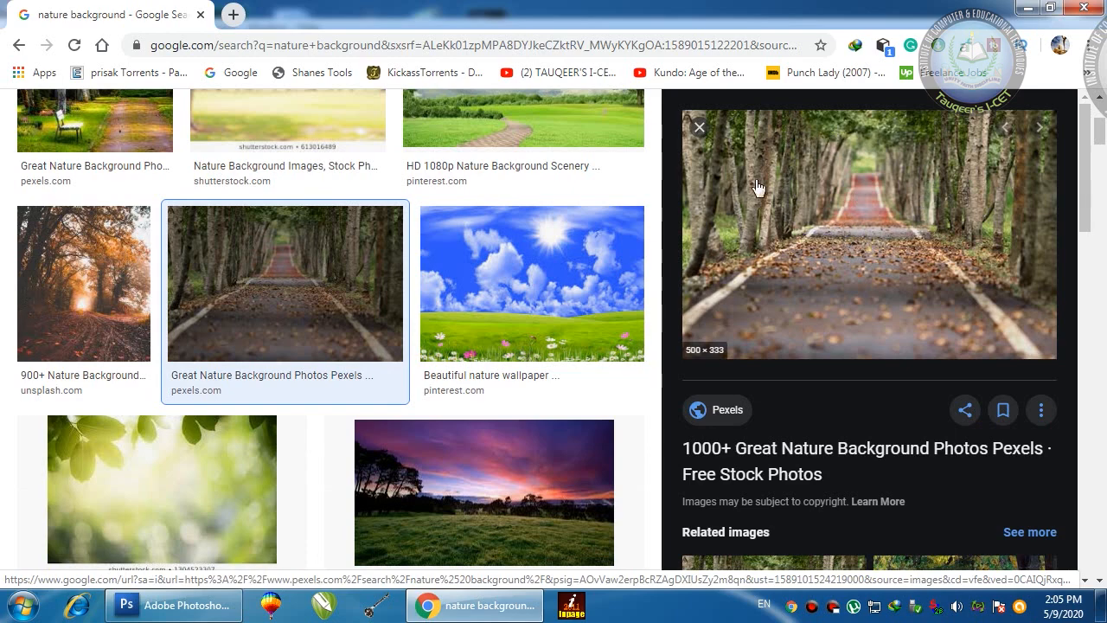
Step: Save the road picture as woodland-road-falling-leaf-natural-38537 in the icet adobe folder, then return to Photoshop
{"action": "right_click", "coordinate": [269, 251]}
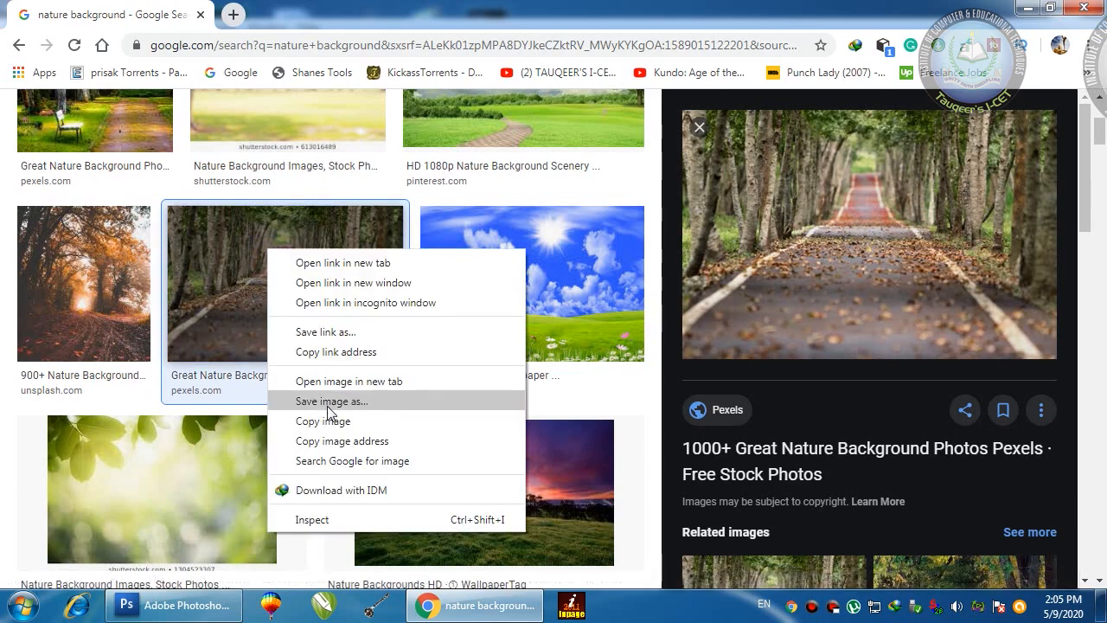
{"action": "left_click", "coordinate": [167, 61]}
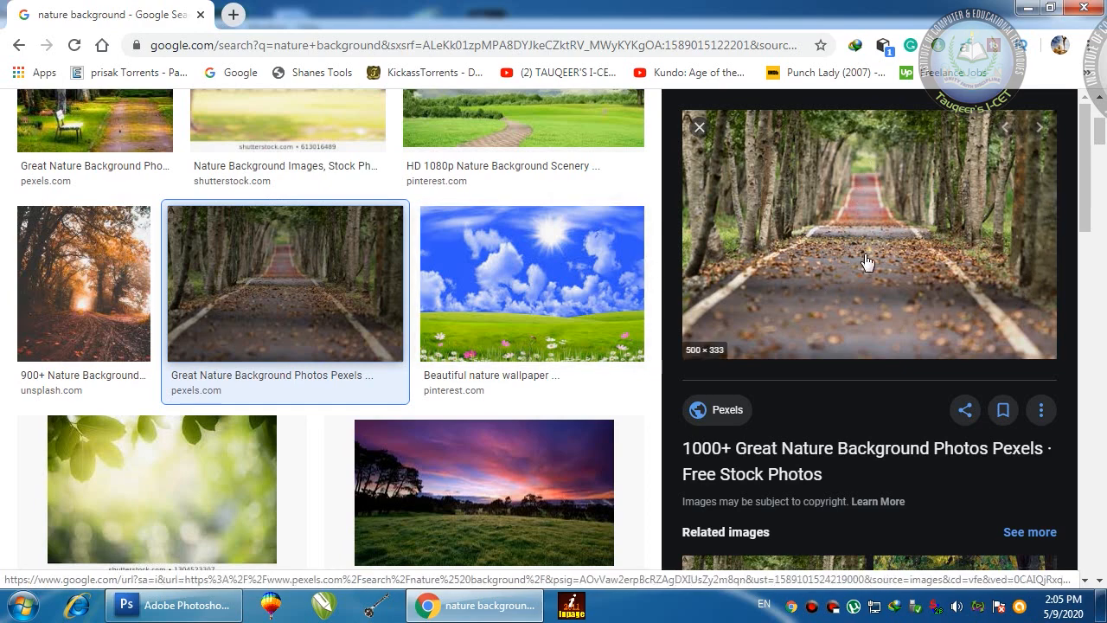
{"action": "right_click", "coordinate": [849, 198]}
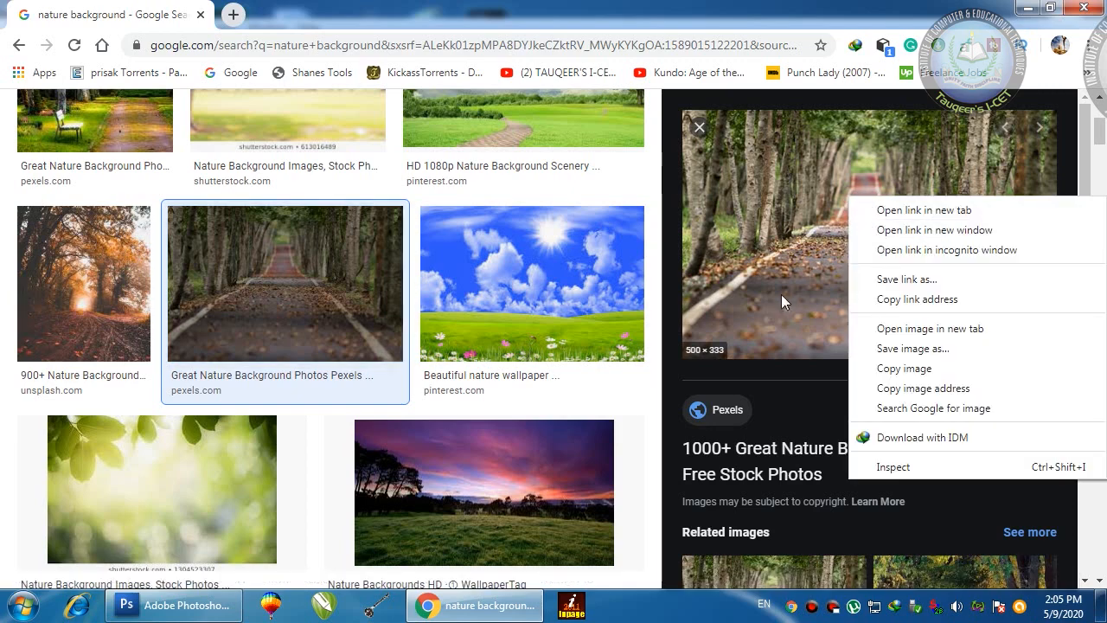
{"action": "left_click", "coordinate": [780, 25]}
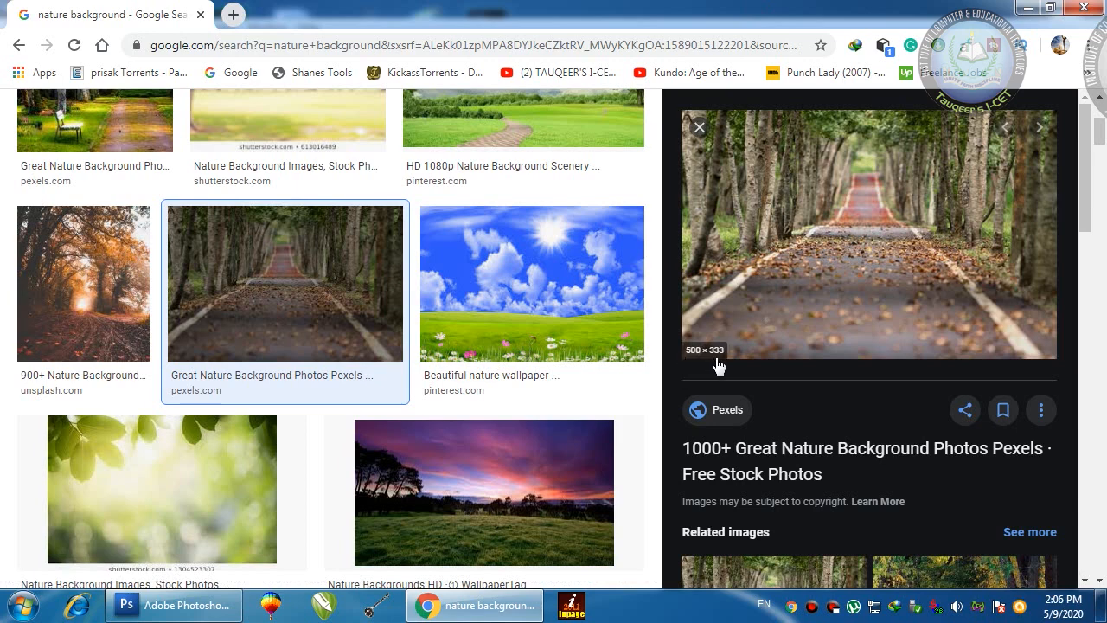
{"action": "right_click", "coordinate": [873, 197]}
{"action": "left_click", "coordinate": [914, 347]}
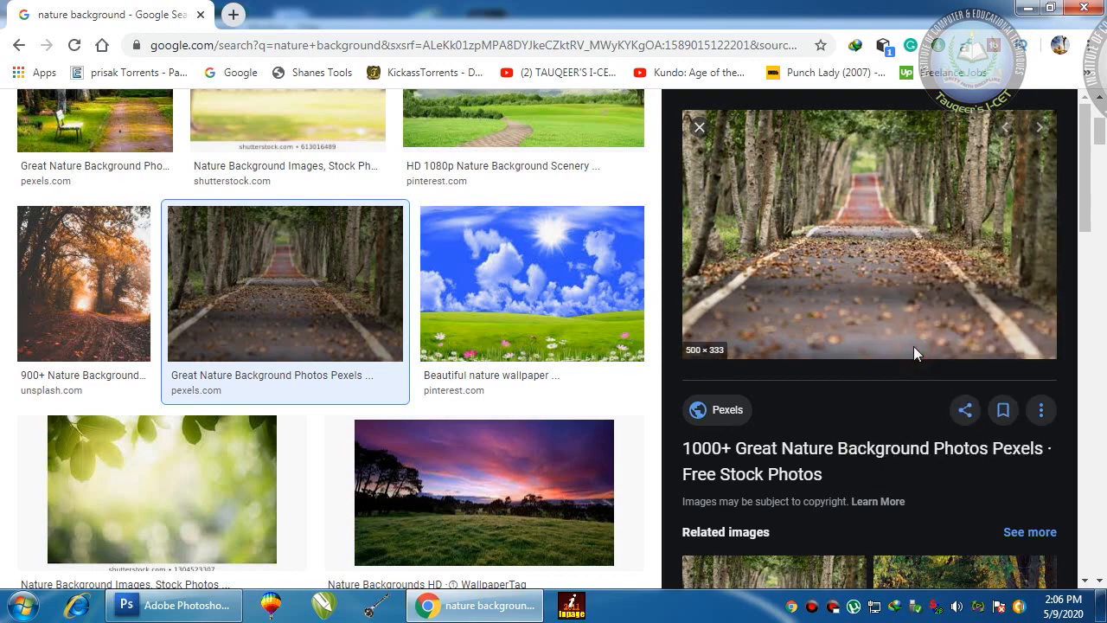
{"action": "scroll", "coordinate": [157, 95], "scroll_direction": "up", "scroll_amount": 4}
{"action": "left_click", "coordinate": [97, 118]}
{"action": "left_click", "coordinate": [287, 498]}
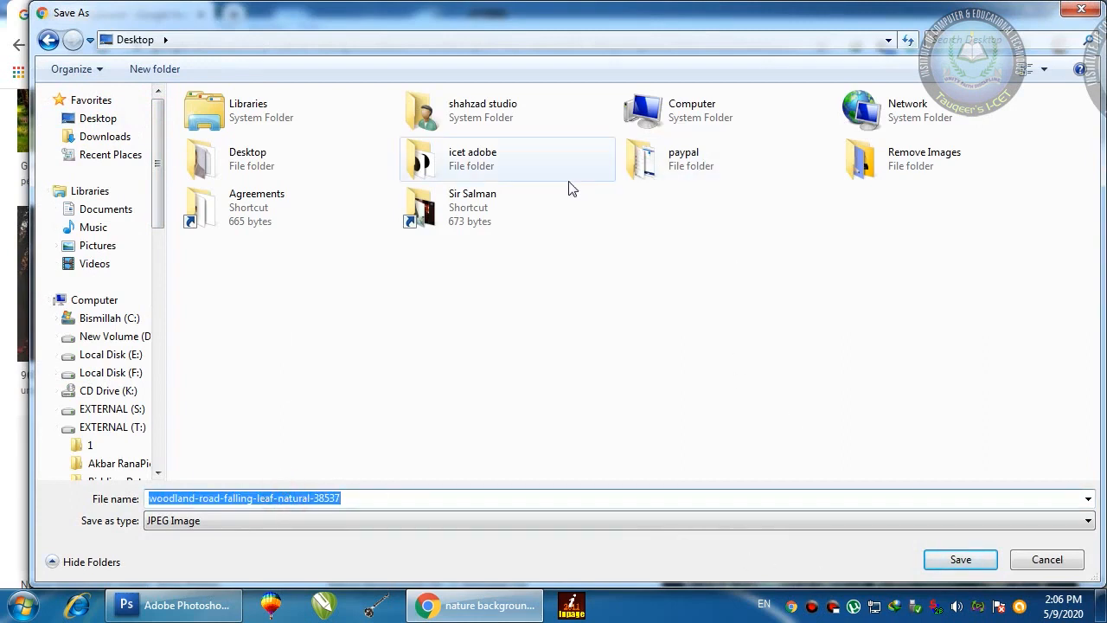
{"action": "double_click", "coordinate": [445, 160]}
{"action": "left_click", "coordinate": [962, 559]}
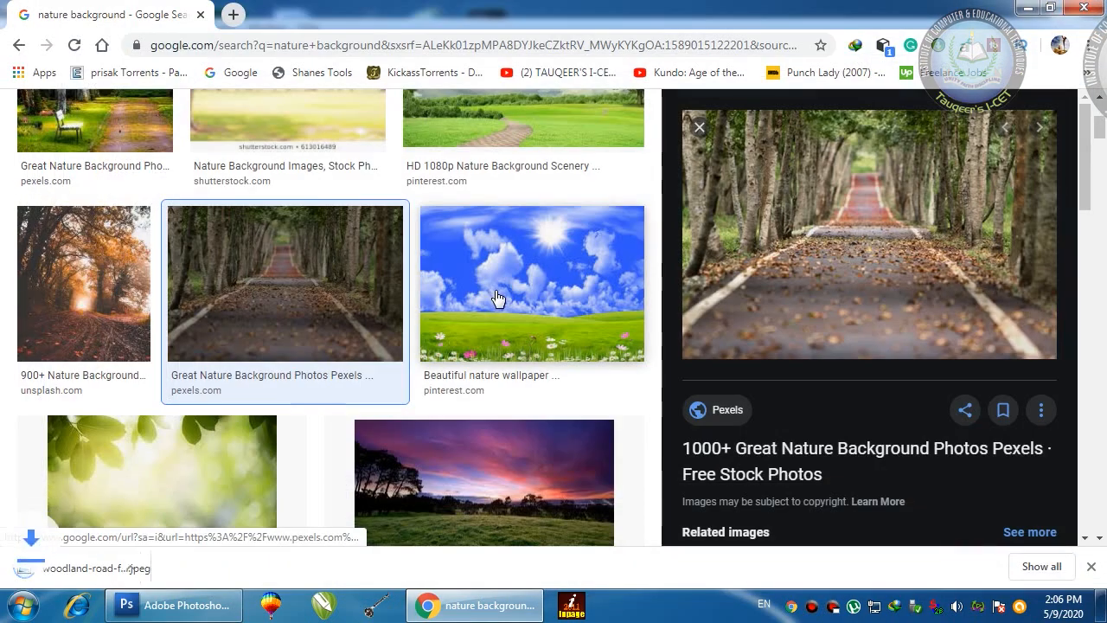
{"action": "key", "text": "alt+Tab"}
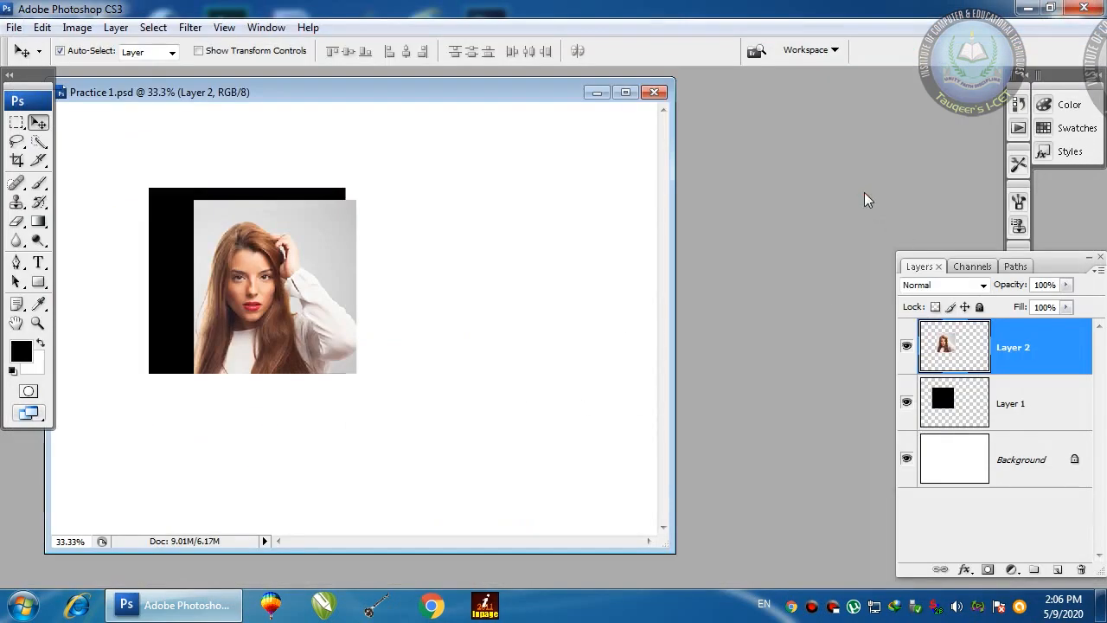
{"action": "key", "text": "ctrl+o"}
Step: Open the woodland road JPEG from icet adobe and arrange it beside Practice 1.psd
{"action": "left_click_drag", "start_coordinate": [863, 101], "coordinate": [869, 179]}
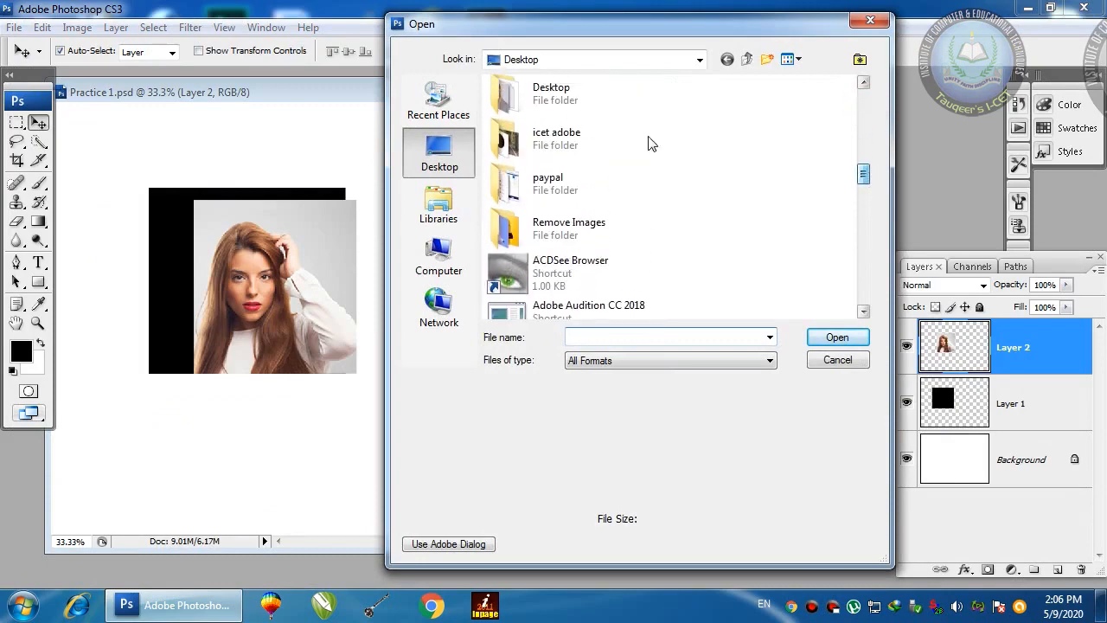
{"action": "double_click", "coordinate": [626, 141]}
{"action": "left_click", "coordinate": [735, 194]}
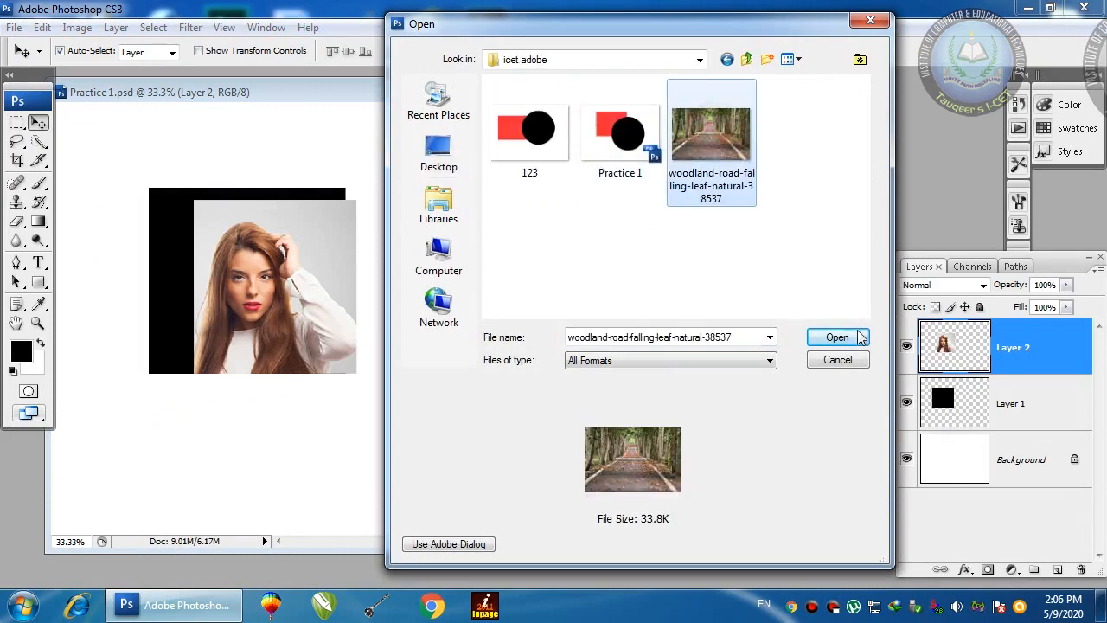
{"action": "left_click", "coordinate": [857, 339]}
{"action": "left_click_drag", "start_coordinate": [415, 106], "coordinate": [673, 136]}
{"action": "left_click_drag", "start_coordinate": [433, 92], "coordinate": [341, 82]}
Step: Copy the woman's photo into the woodland image and maximise that document
{"action": "left_click_drag", "start_coordinate": [214, 251], "coordinate": [670, 282]}
{"action": "left_click_drag", "start_coordinate": [593, 245], "coordinate": [596, 337]}
{"action": "double_click", "coordinate": [671, 141]}
{"action": "mouse_move", "coordinate": [544, 361]}
{"action": "left_mouse_down"}
{"action": "mouse_move", "coordinate": [516, 336]}
{"action": "mouse_move", "coordinate": [547, 360]}
{"action": "mouse_move", "coordinate": [538, 349]}
{"action": "left_mouse_up"}
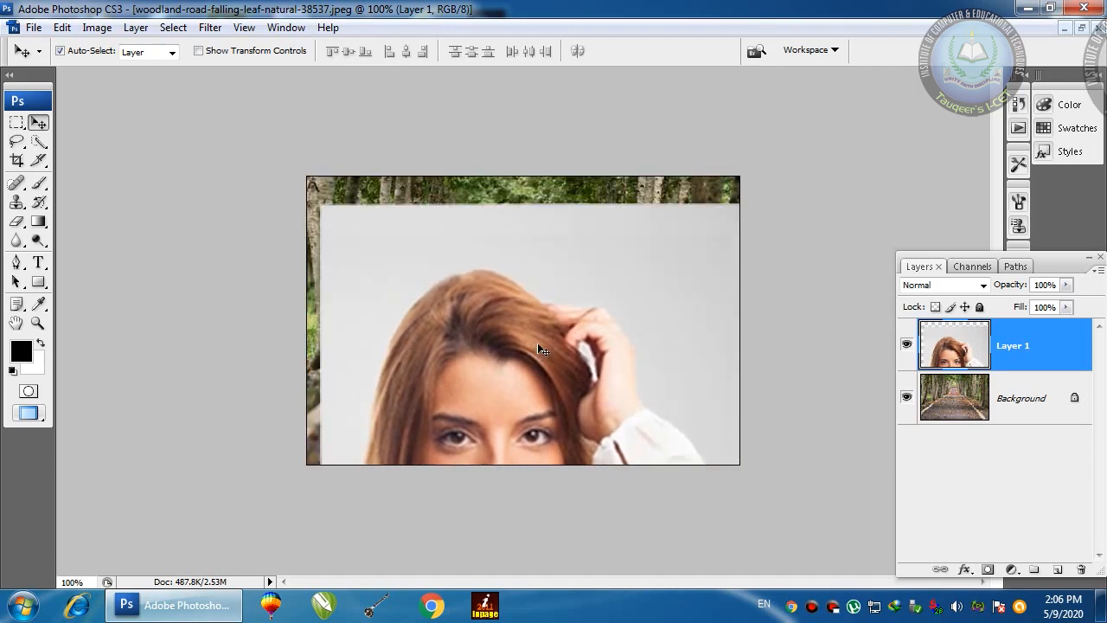
Step: Scale the woman's photo to about 50% over the road, then test opacity and restore 100%
{"action": "key", "text": "ctrl+t"}
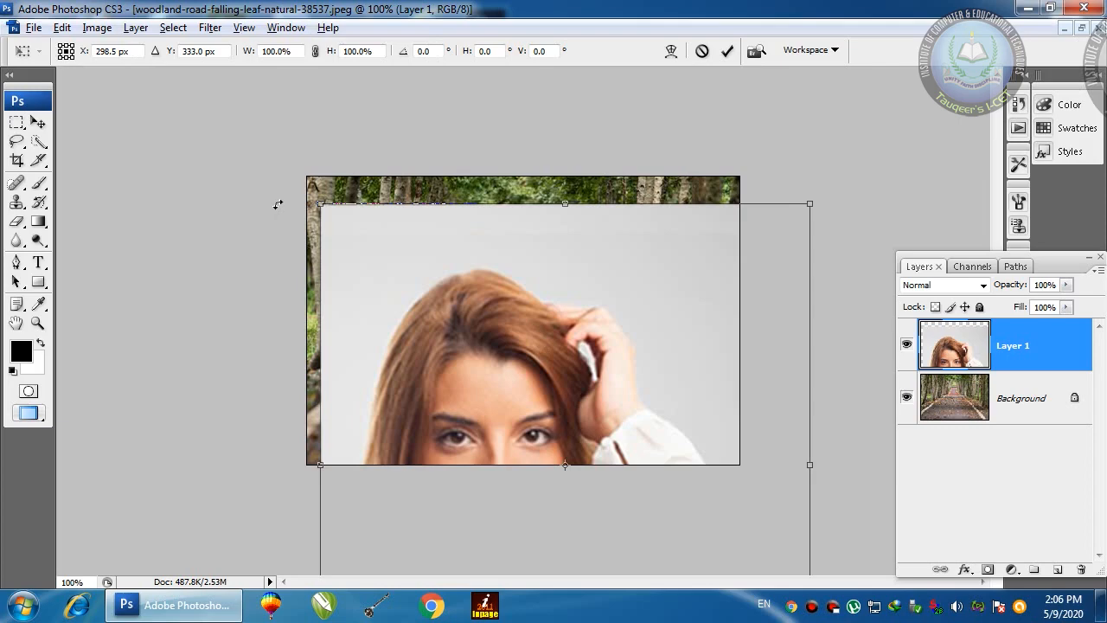
{"action": "left_click_drag", "start_coordinate": [318, 205], "coordinate": [504, 403]}
{"action": "left_click_drag", "start_coordinate": [561, 430], "coordinate": [416, 228]}
{"action": "left_click_drag", "start_coordinate": [486, 338], "coordinate": [604, 467]}
{"action": "key", "text": "Return"}
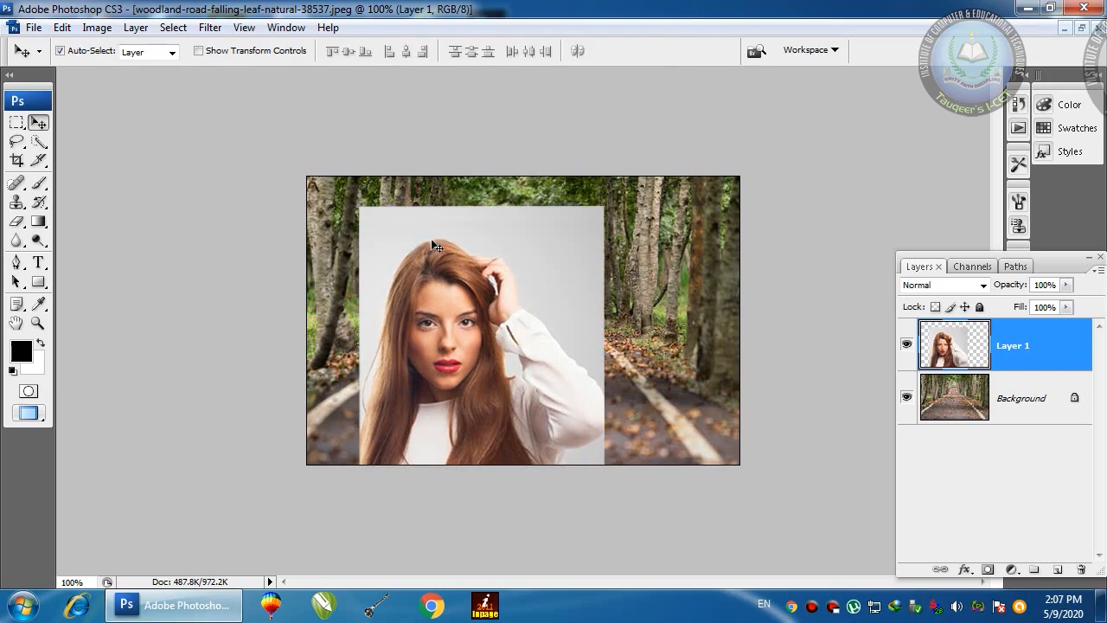
{"action": "left_click_drag", "start_coordinate": [1066, 285], "coordinate": [1031, 305]}
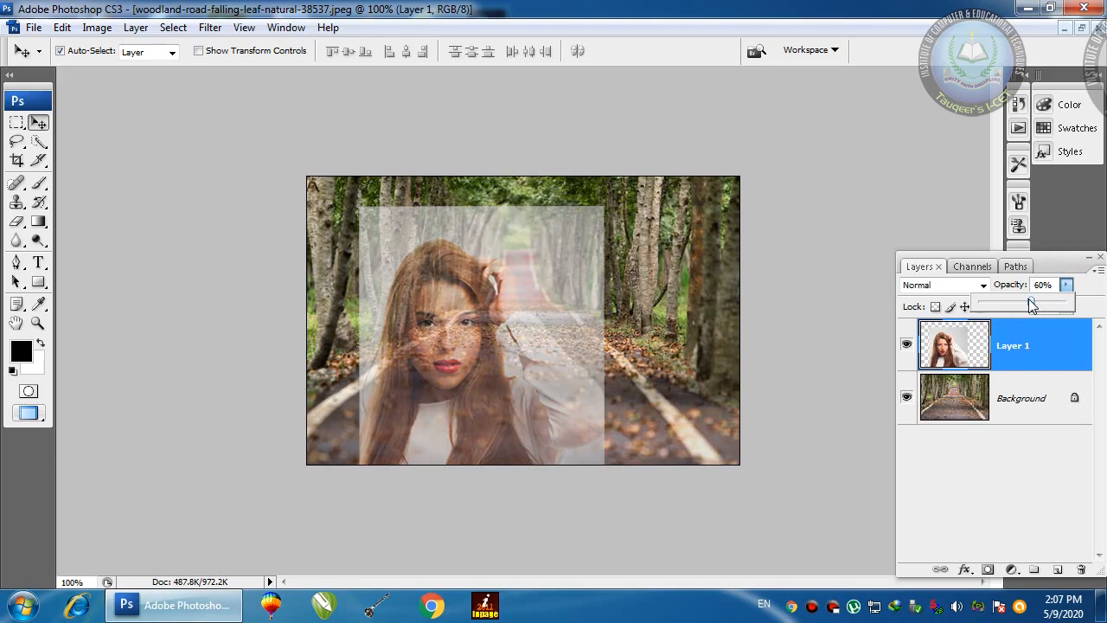
{"action": "left_click_drag", "start_coordinate": [1062, 302], "coordinate": [1079, 310]}
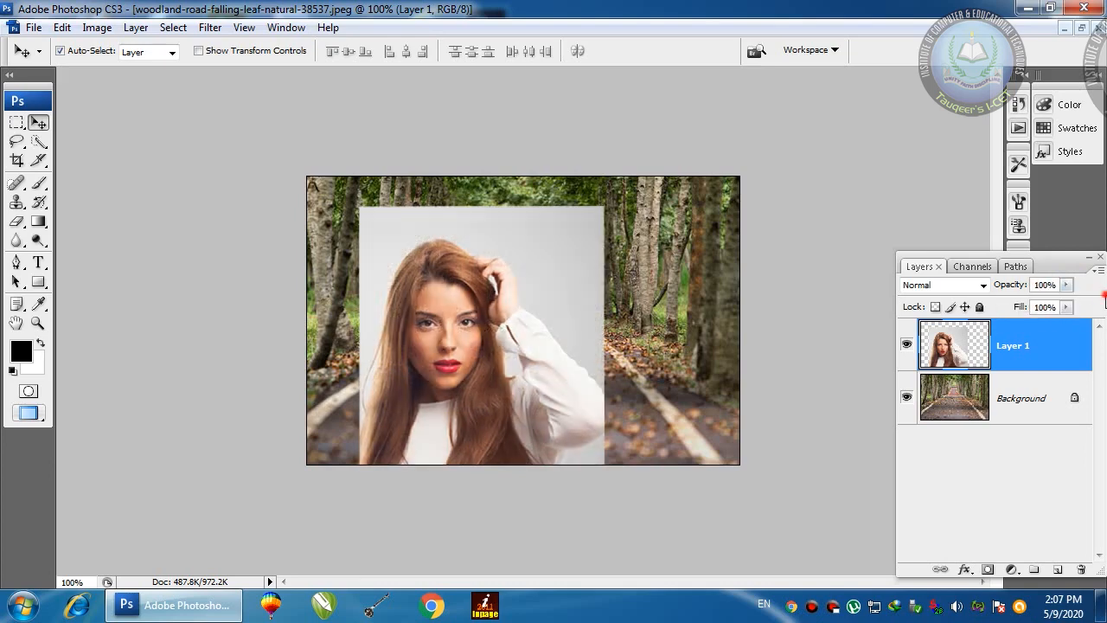
Step: Delete the pasted photo from the woodland image, close it without saving, and centre Practice 1.psd
{"action": "left_click", "coordinate": [1081, 28]}
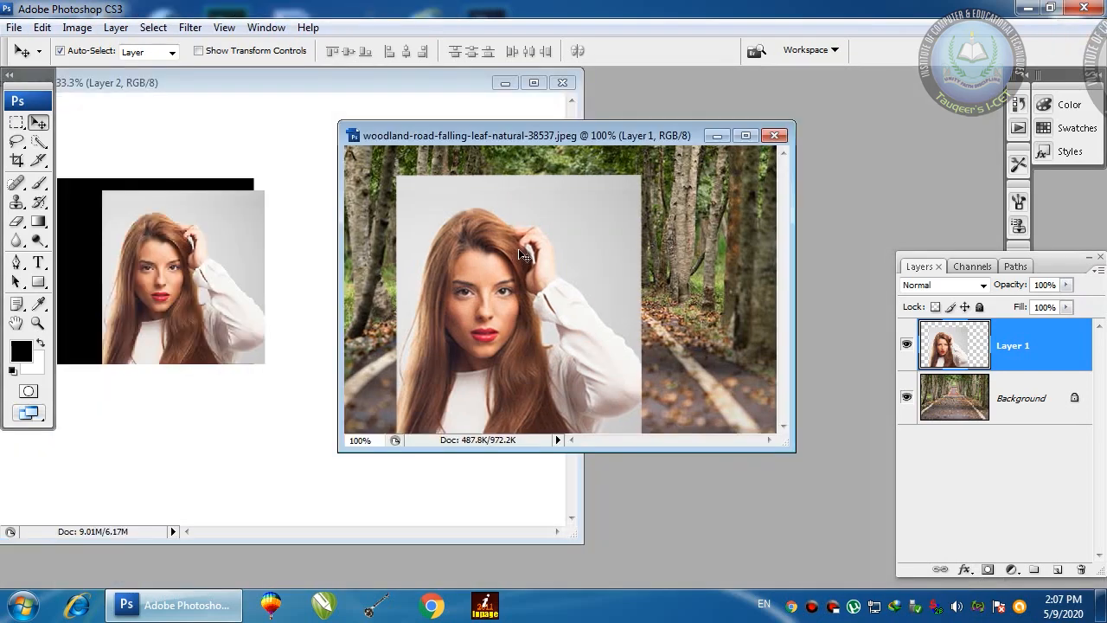
{"action": "key", "text": "Delete"}
{"action": "left_click", "coordinate": [775, 137]}
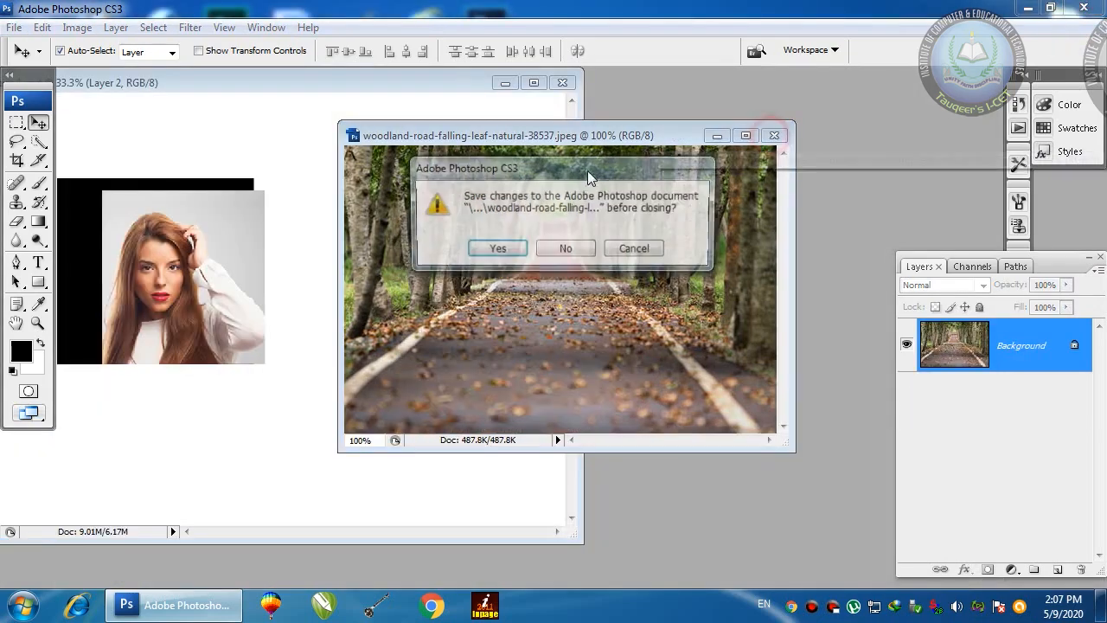
{"action": "left_click", "coordinate": [558, 253]}
{"action": "left_click_drag", "start_coordinate": [370, 82], "coordinate": [535, 88]}
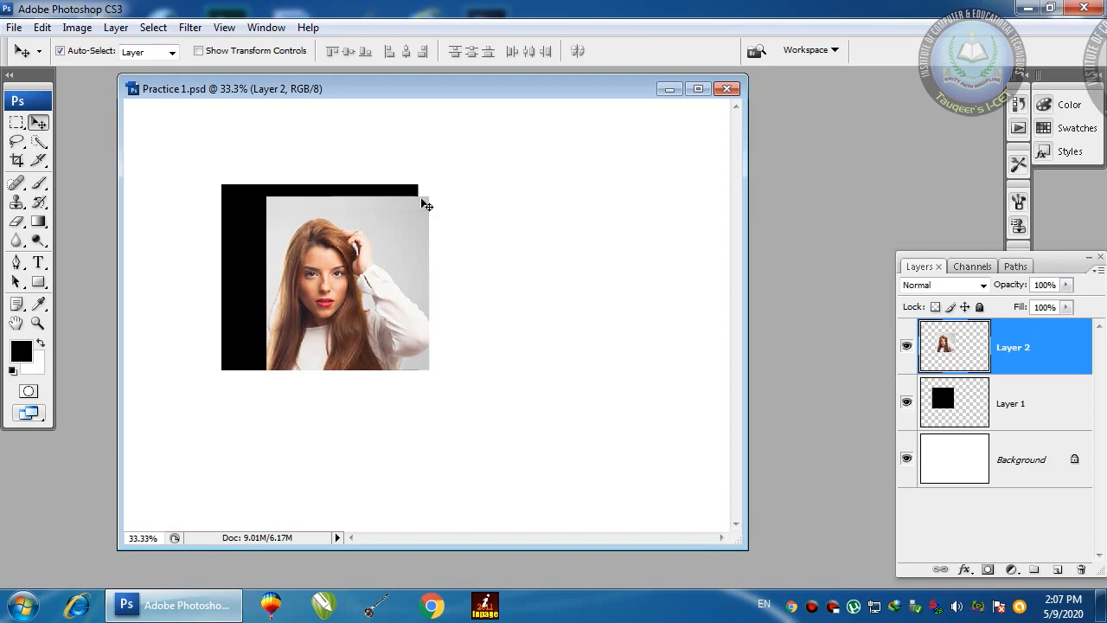
Step: Delete both the photo layer and the black square layer from Practice 1.psd
{"action": "left_click_drag", "start_coordinate": [348, 271], "coordinate": [587, 260]}
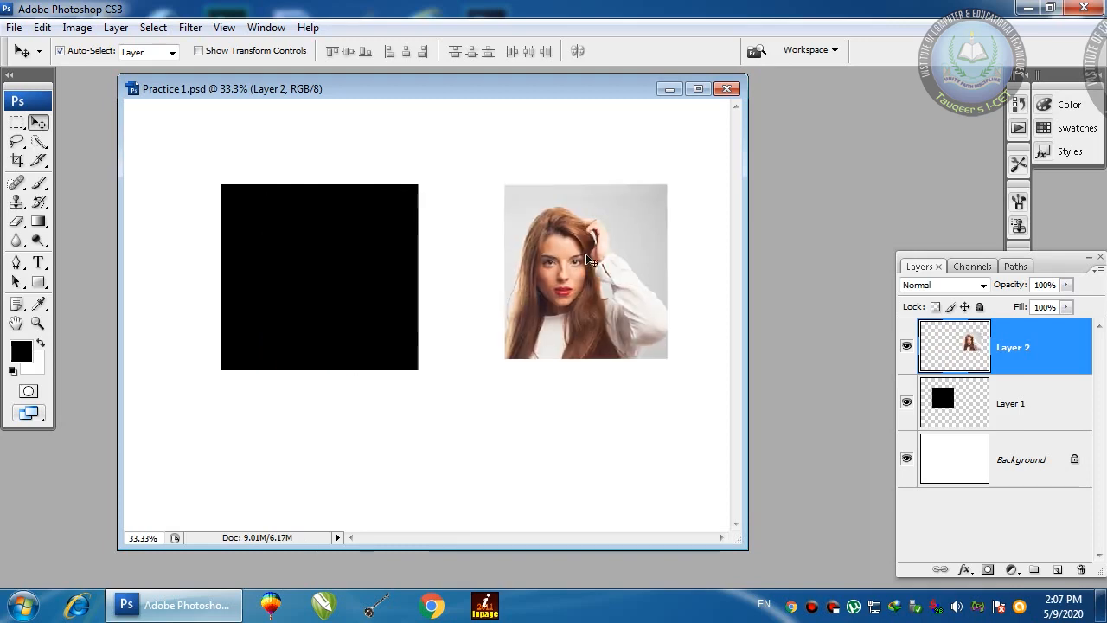
{"action": "key", "text": "Delete"}
{"action": "left_click", "coordinate": [386, 302]}
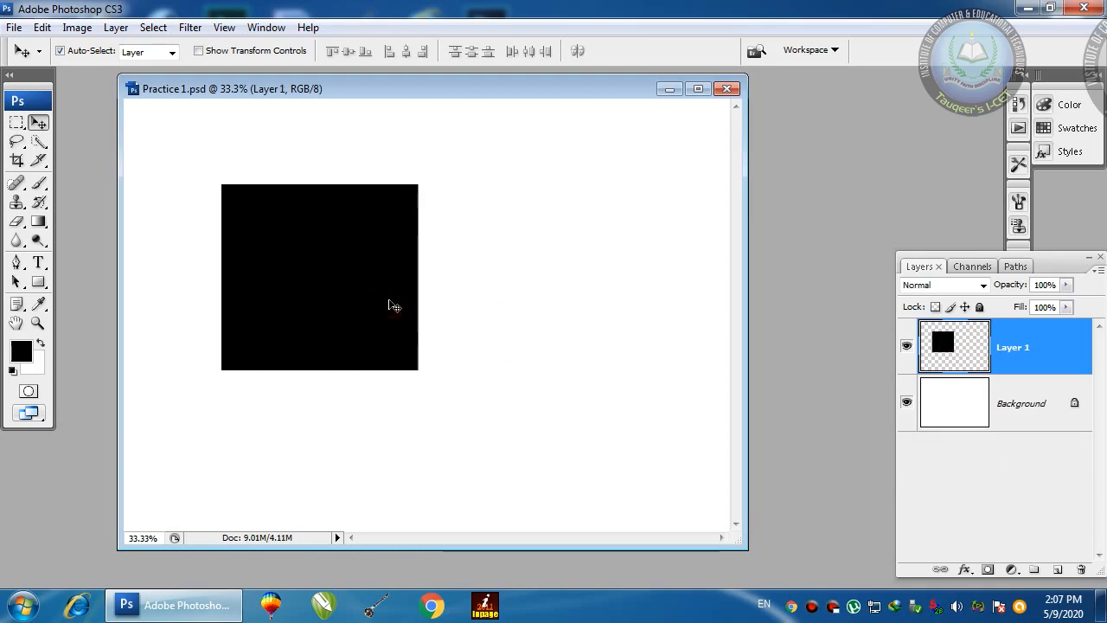
{"action": "key", "text": "Delete"}
{"action": "left_click_drag", "start_coordinate": [512, 87], "coordinate": [465, 83]}
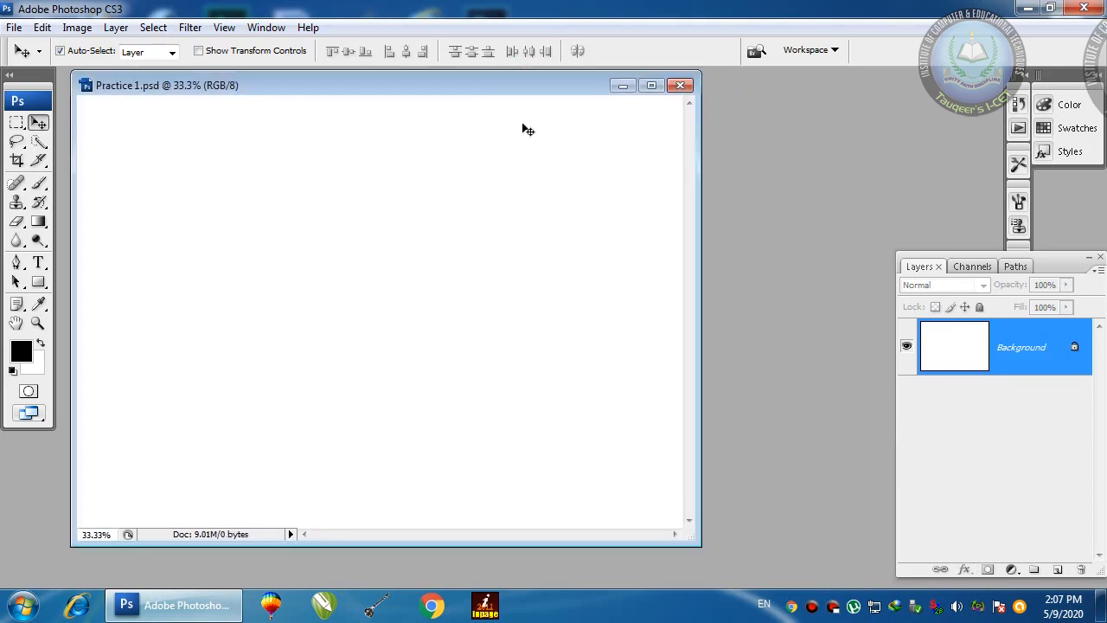
Step: On a new Layer 1, fill an upper-left rectangle with black and deselect it
{"action": "left_click", "coordinate": [1057, 570]}
{"action": "left_click", "coordinate": [951, 360]}
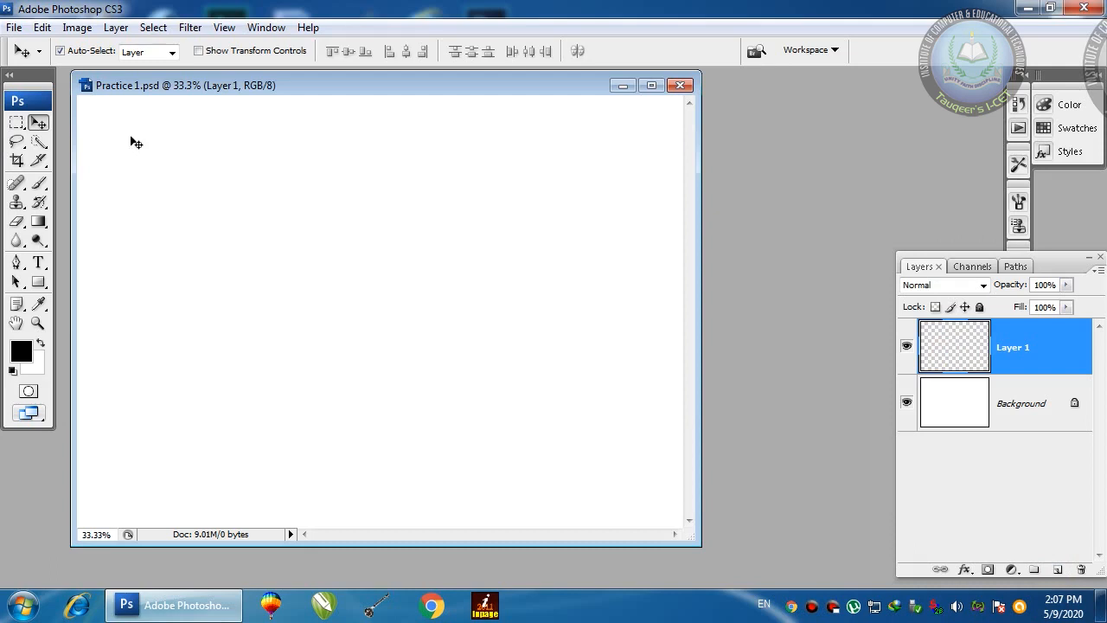
{"action": "left_click", "coordinate": [15, 124]}
{"action": "left_click_drag", "start_coordinate": [193, 158], "coordinate": [438, 370]}
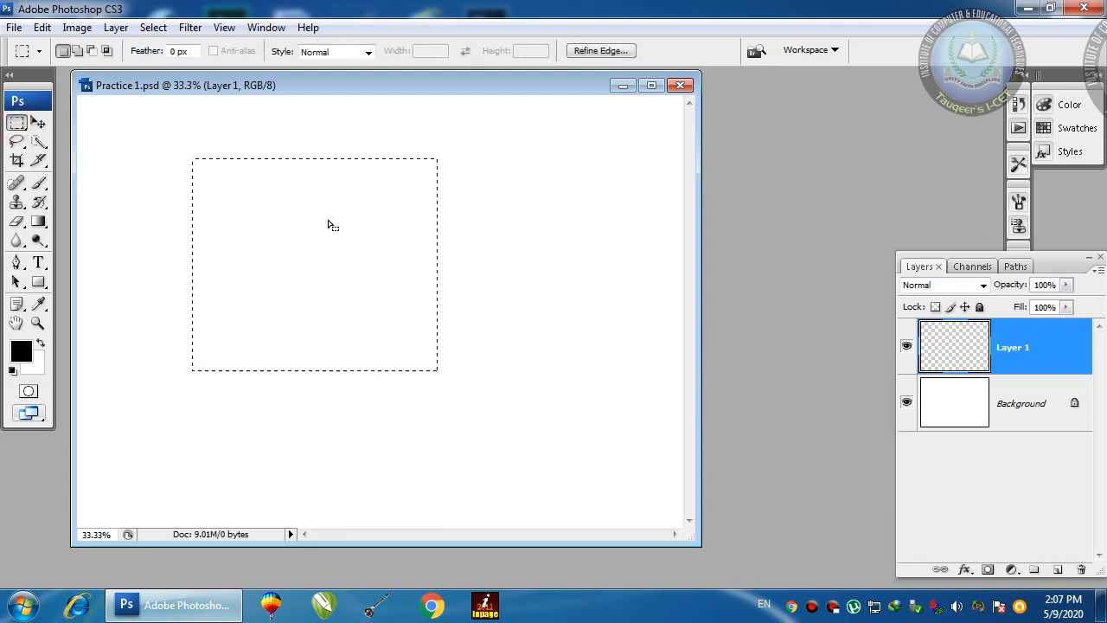
{"action": "left_click", "coordinate": [288, 209]}
{"action": "left_click_drag", "start_coordinate": [108, 146], "coordinate": [335, 358]}
{"action": "key", "text": "alt+BackSpace"}
{"action": "key", "text": "ctrl+d"}
{"action": "key", "text": "v"}
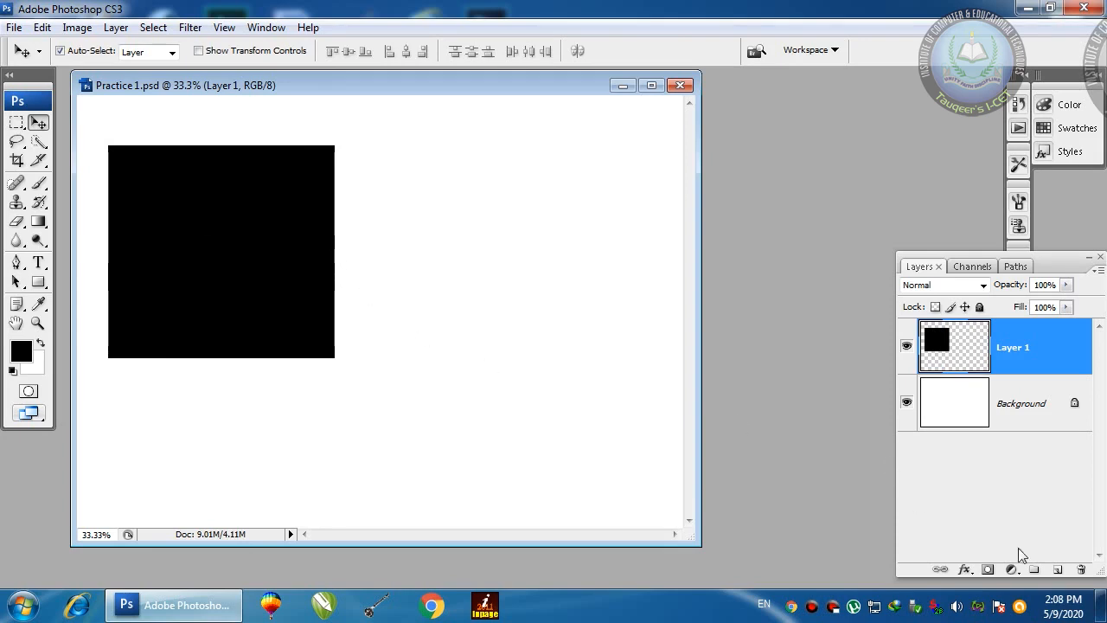
Step: Add Layer 2 and select a rectangle to the right of the black square
{"action": "left_click", "coordinate": [1057, 569]}
{"action": "left_click", "coordinate": [17, 122]}
{"action": "left_click_drag", "start_coordinate": [397, 145], "coordinate": [617, 334]}
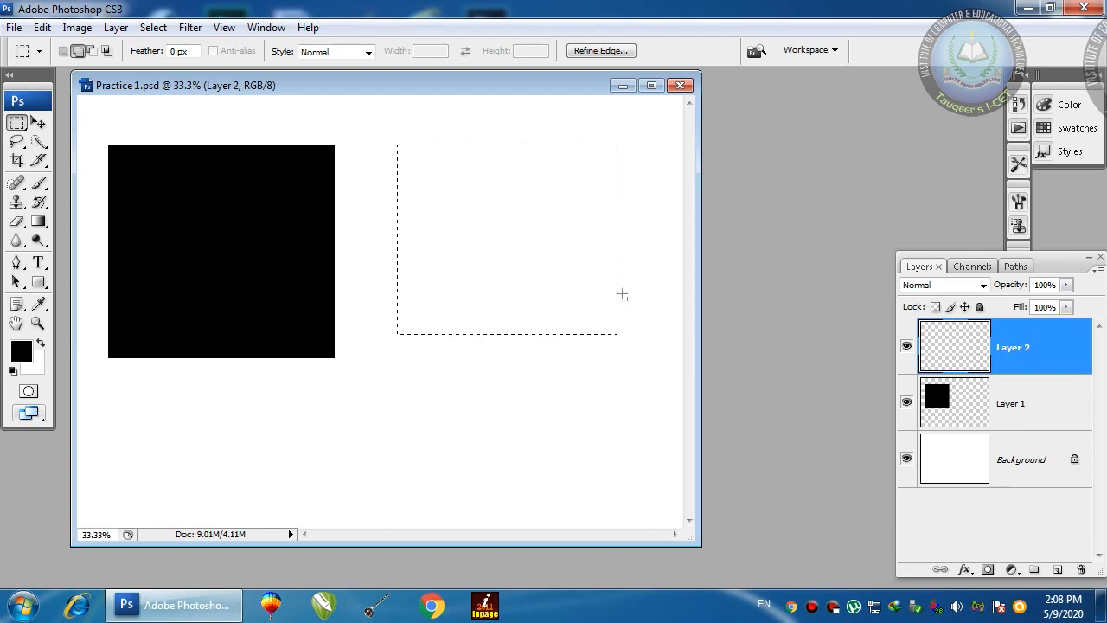
Step: Feather the selection 5 pixels, fill it black, deselect, and nudge the soft square down-left
{"action": "key", "text": "ctrl+alt+d"}
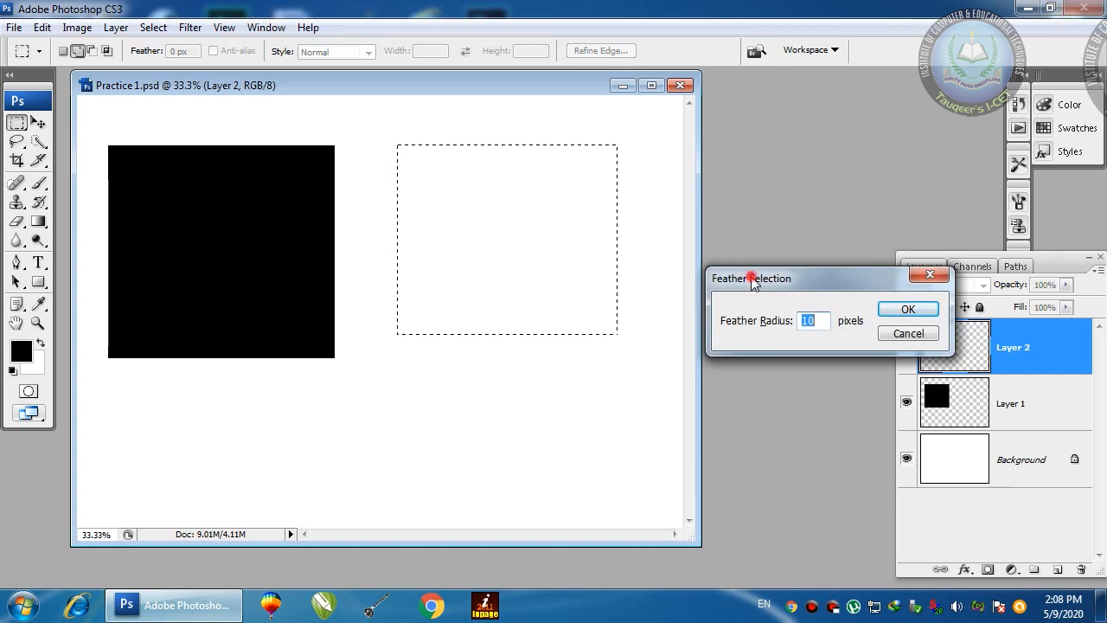
{"action": "left_click_drag", "start_coordinate": [752, 280], "coordinate": [656, 215]}
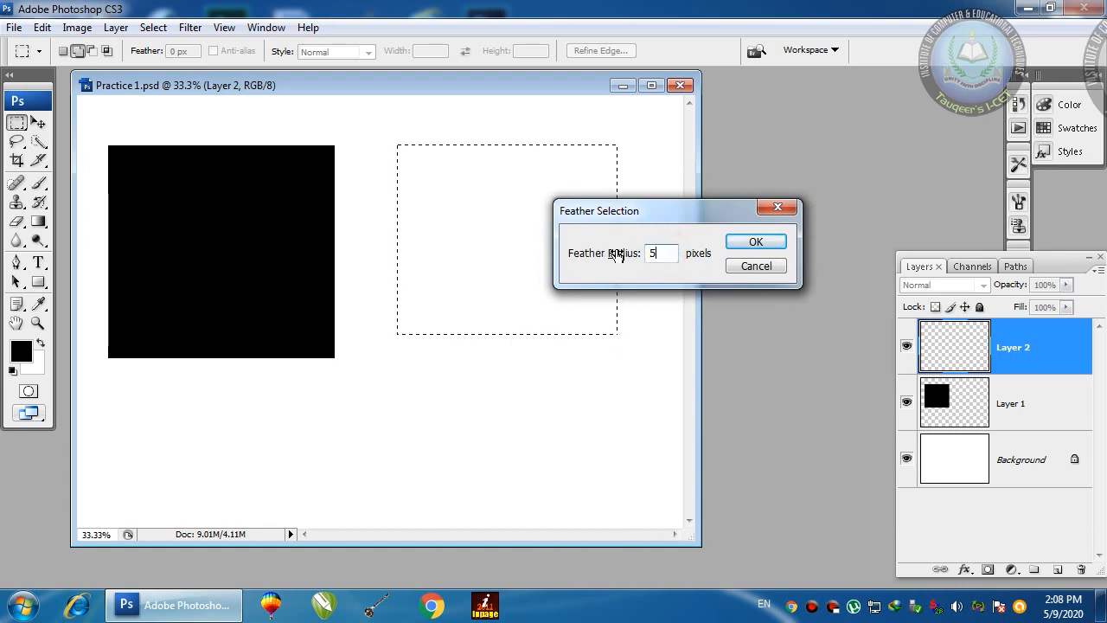
{"action": "left_click", "coordinate": [764, 243]}
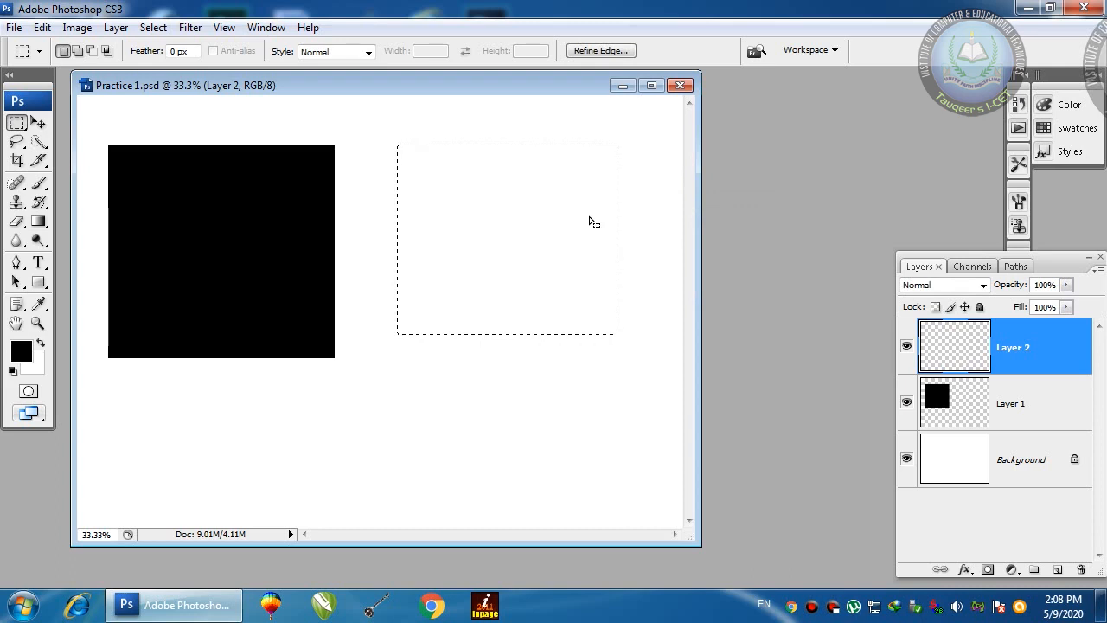
{"action": "key", "text": "alt+BackSpace"}
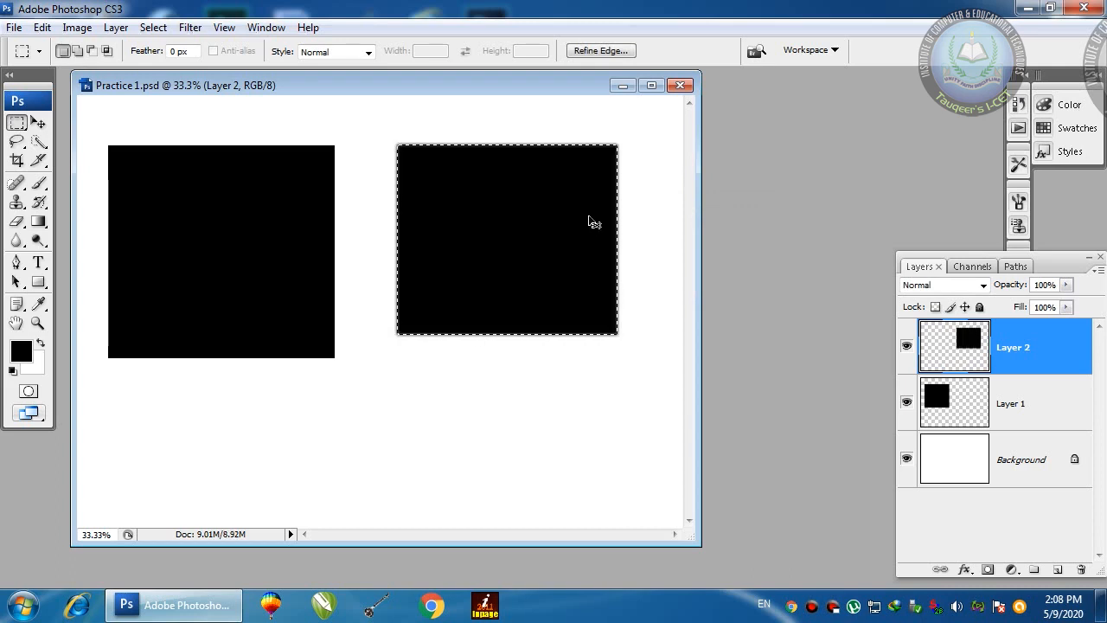
{"action": "key", "text": "ctrl+d"}
{"action": "key", "text": "v"}
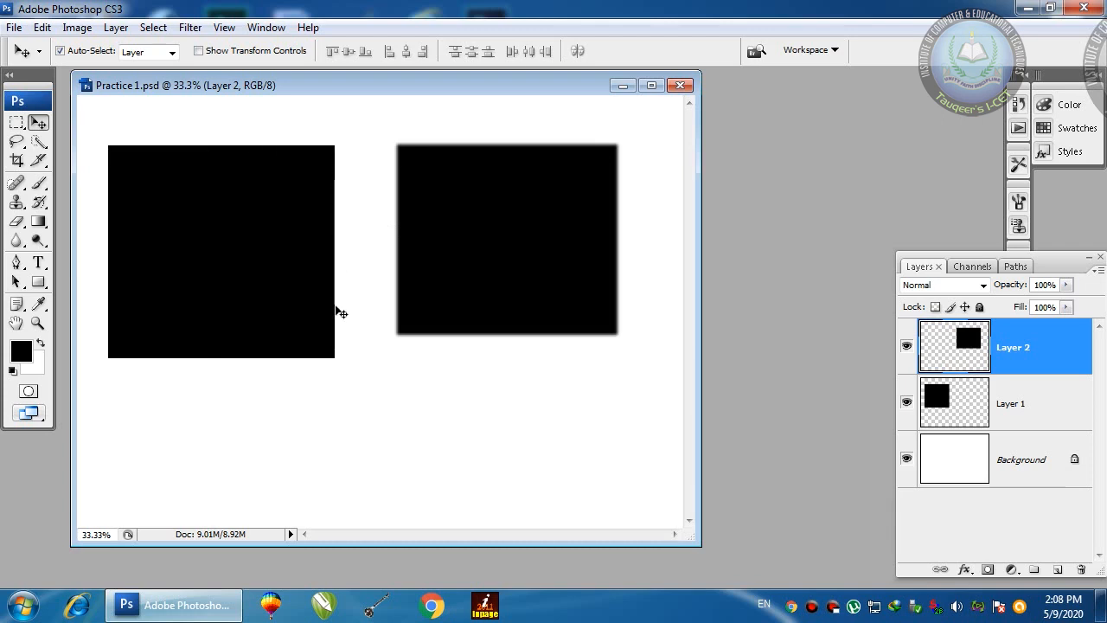
{"action": "left_click_drag", "start_coordinate": [562, 172], "coordinate": [567, 198]}
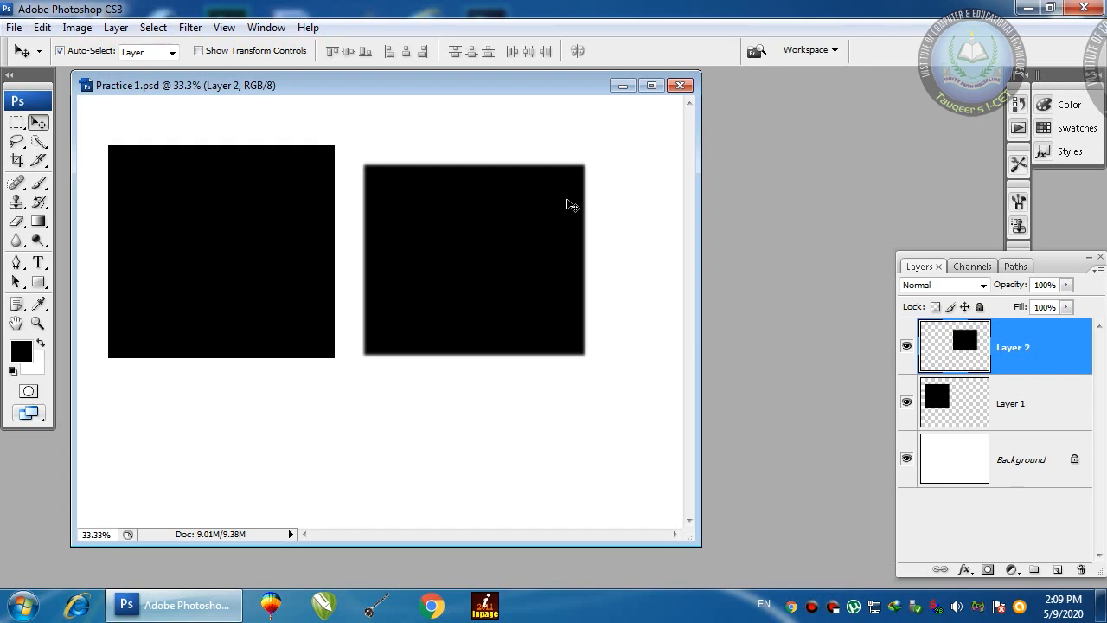
Step: Open Untitled-1.jpg from the Desktop and move its window to the right
{"action": "double_click", "coordinate": [816, 135]}
{"action": "left_click", "coordinate": [439, 152]}
{"action": "left_click_drag", "start_coordinate": [862, 153], "coordinate": [883, 303]}
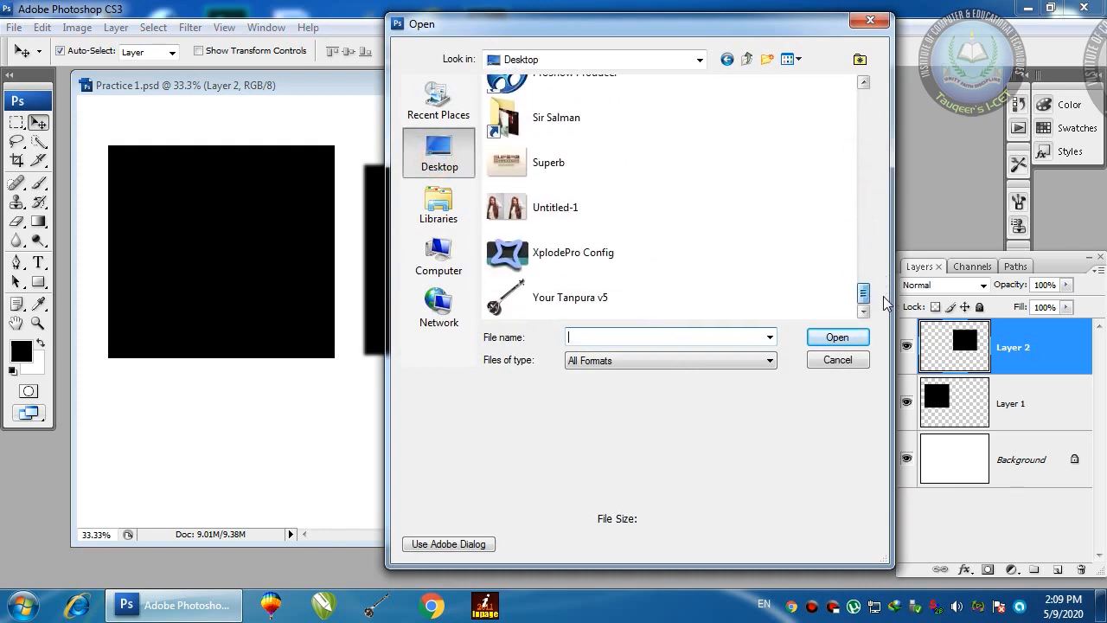
{"action": "double_click", "coordinate": [554, 198]}
{"action": "left_click_drag", "start_coordinate": [460, 116], "coordinate": [768, 119]}
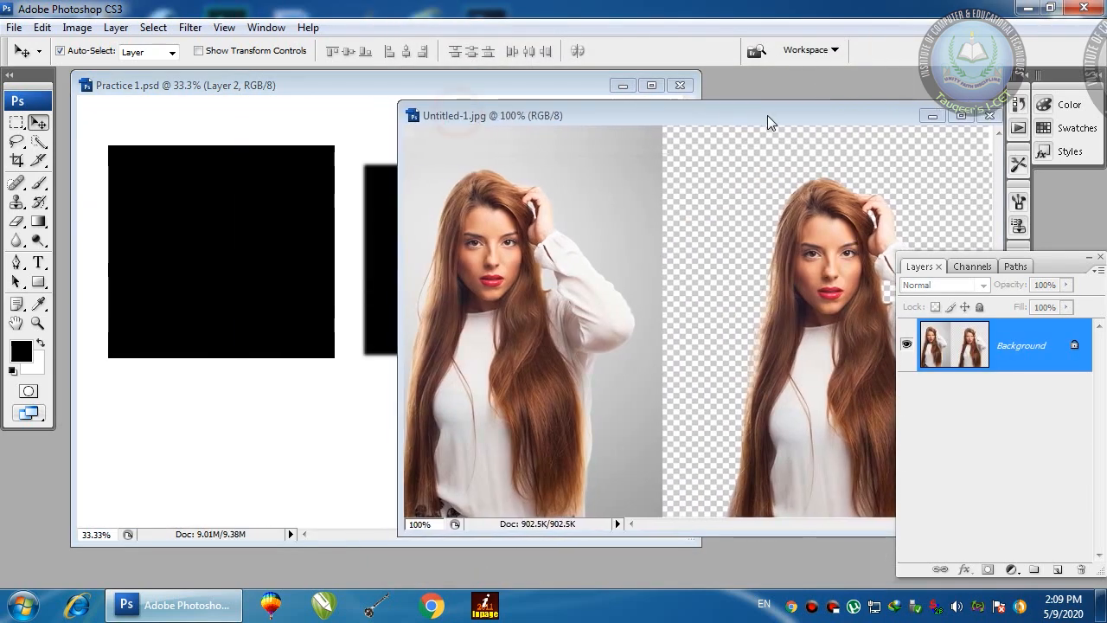
Step: Select a rectangle around the woman and feather it by 8 pixels
{"action": "left_click", "coordinate": [14, 124]}
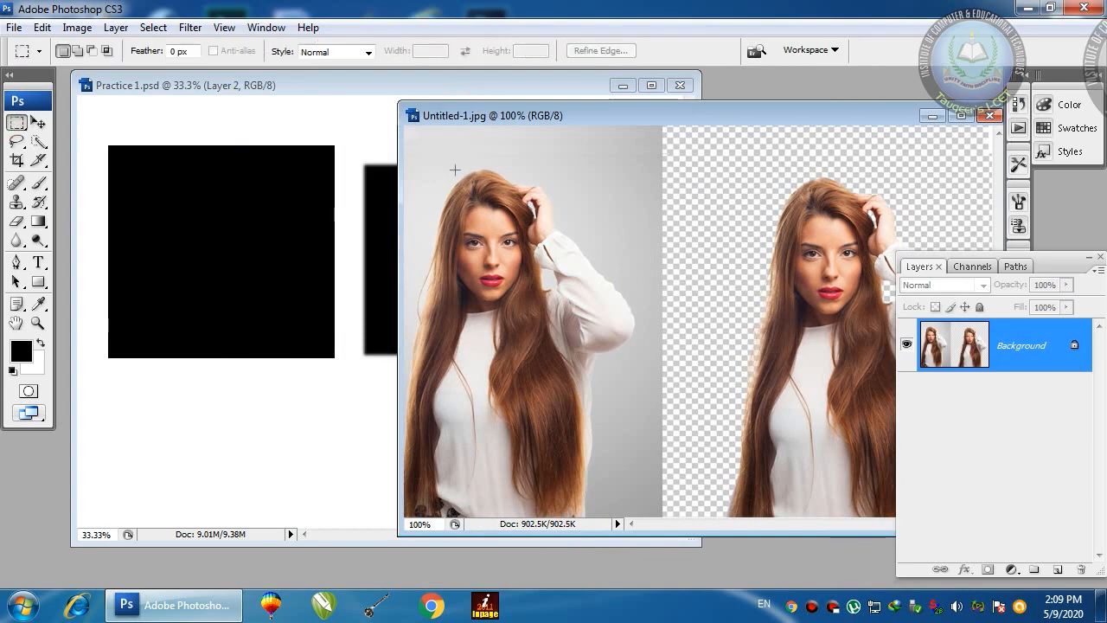
{"action": "left_click_drag", "start_coordinate": [421, 147], "coordinate": [620, 401]}
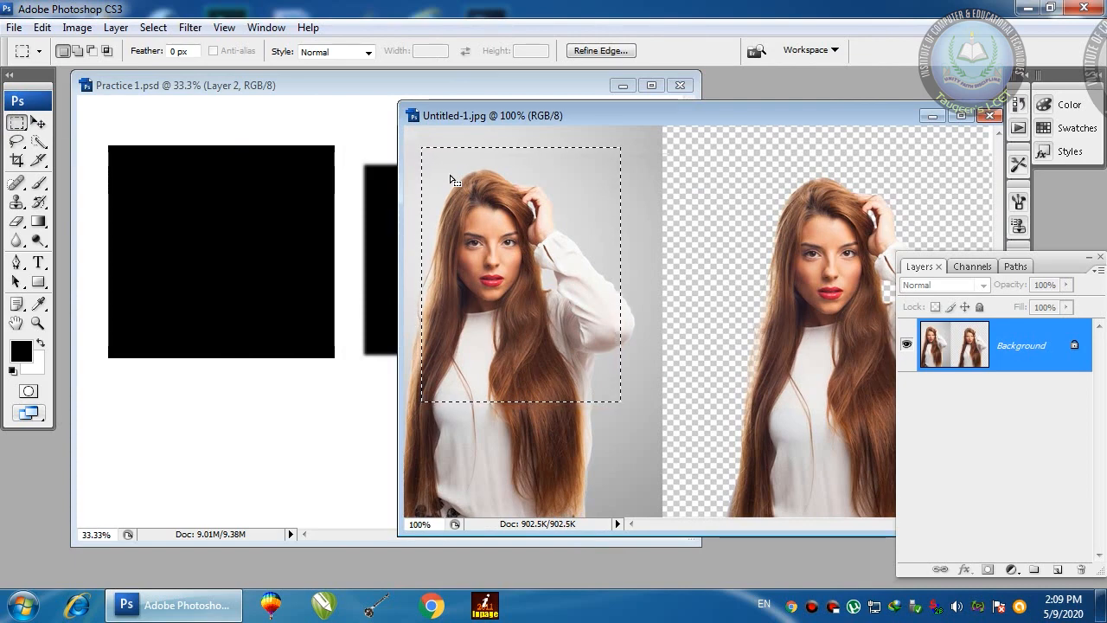
{"action": "key", "text": "ctrl+alt+d"}
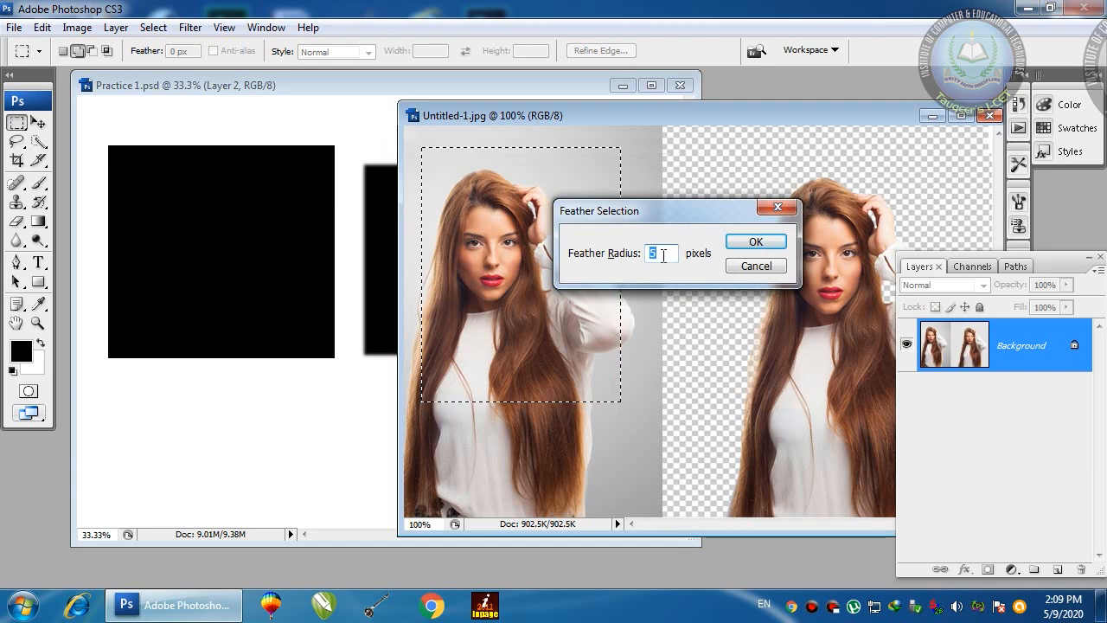
{"action": "type", "text": "8"}
{"action": "key", "text": "Return"}
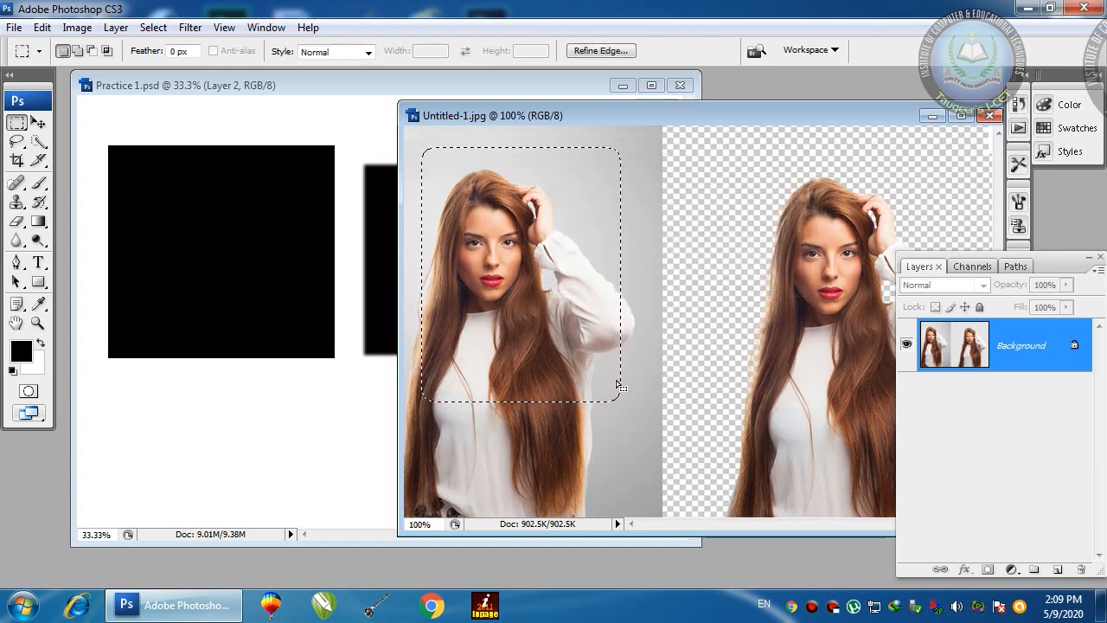
Step: Drag the feathered portrait into Practice 1.psd, enlarge it, and place it over the soft square
{"action": "key", "text": "v"}
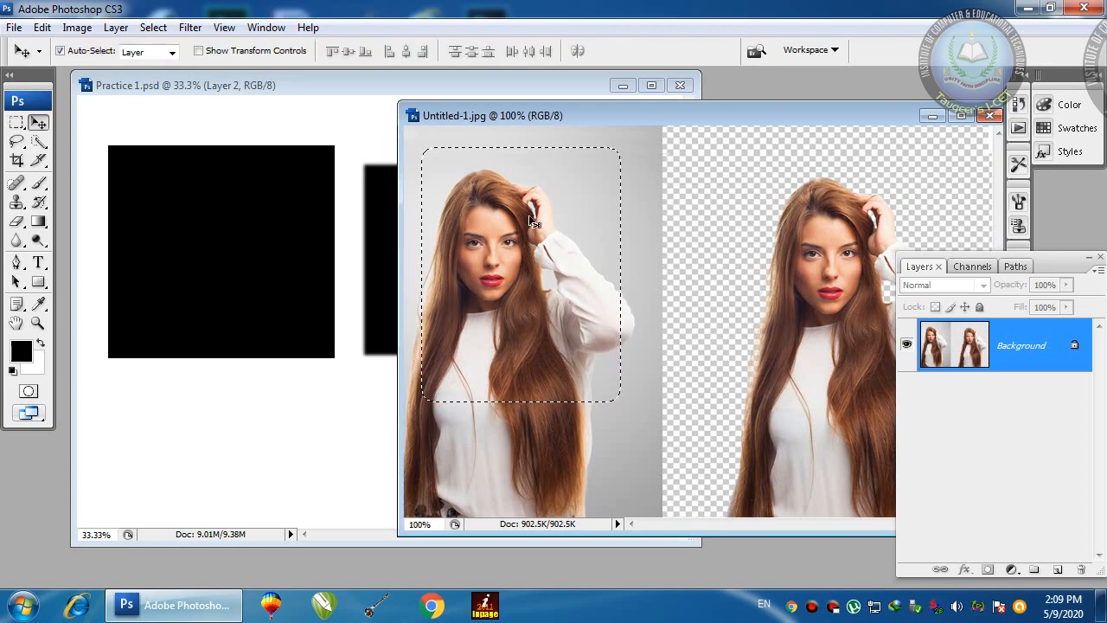
{"action": "left_click_drag", "start_coordinate": [529, 221], "coordinate": [235, 261]}
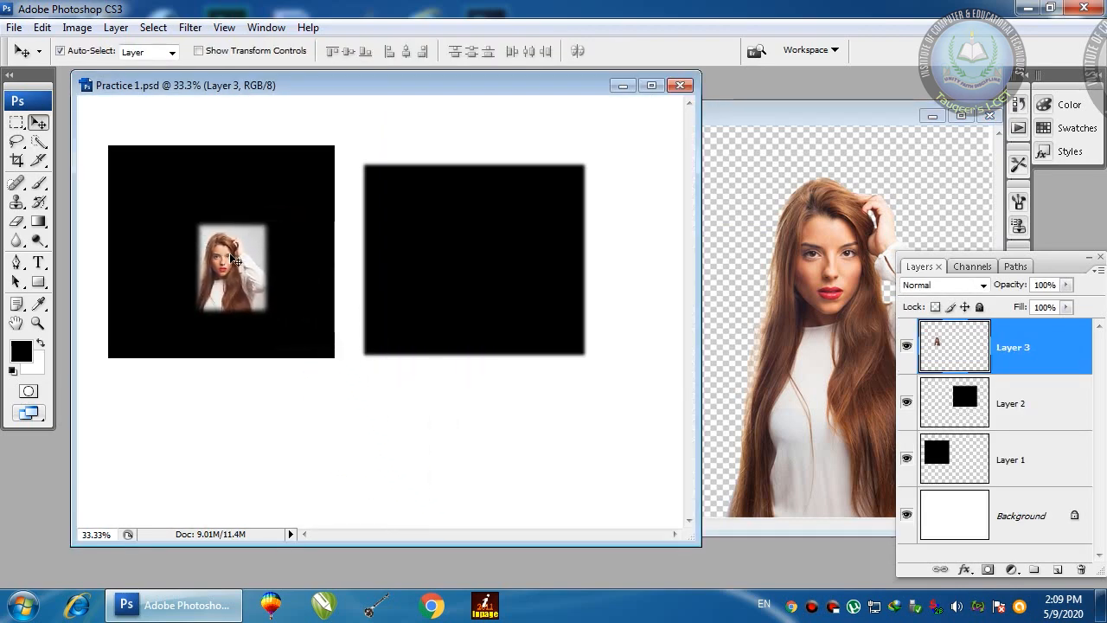
{"action": "key", "text": "ctrl+t"}
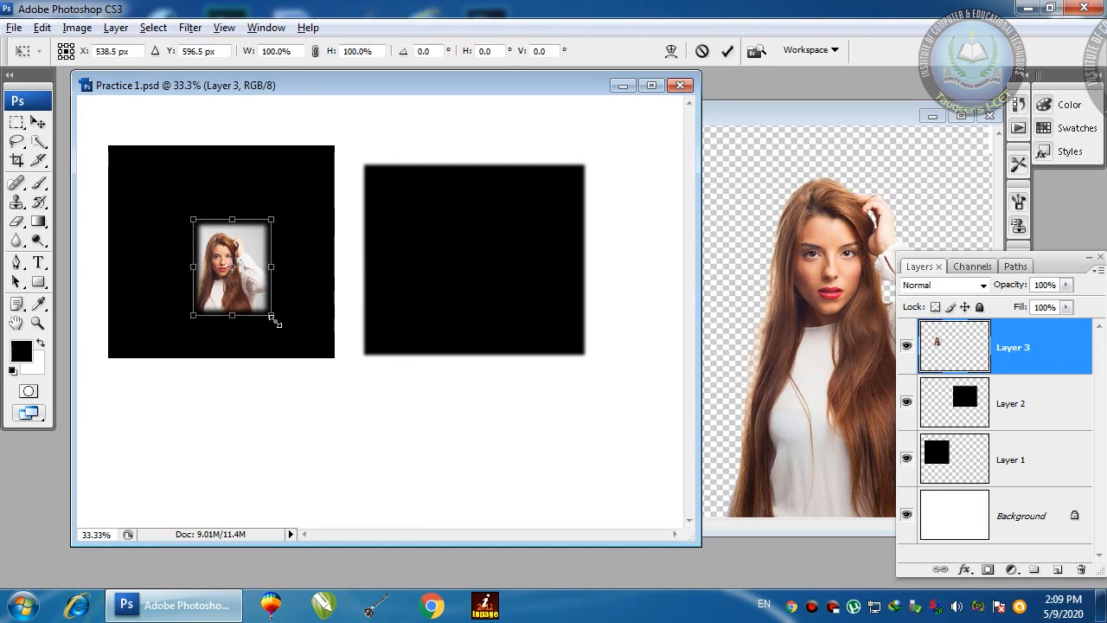
{"action": "left_click_drag", "start_coordinate": [272, 321], "coordinate": [358, 386]}
{"action": "key", "text": "Return"}
{"action": "left_click_drag", "start_coordinate": [246, 274], "coordinate": [502, 299]}
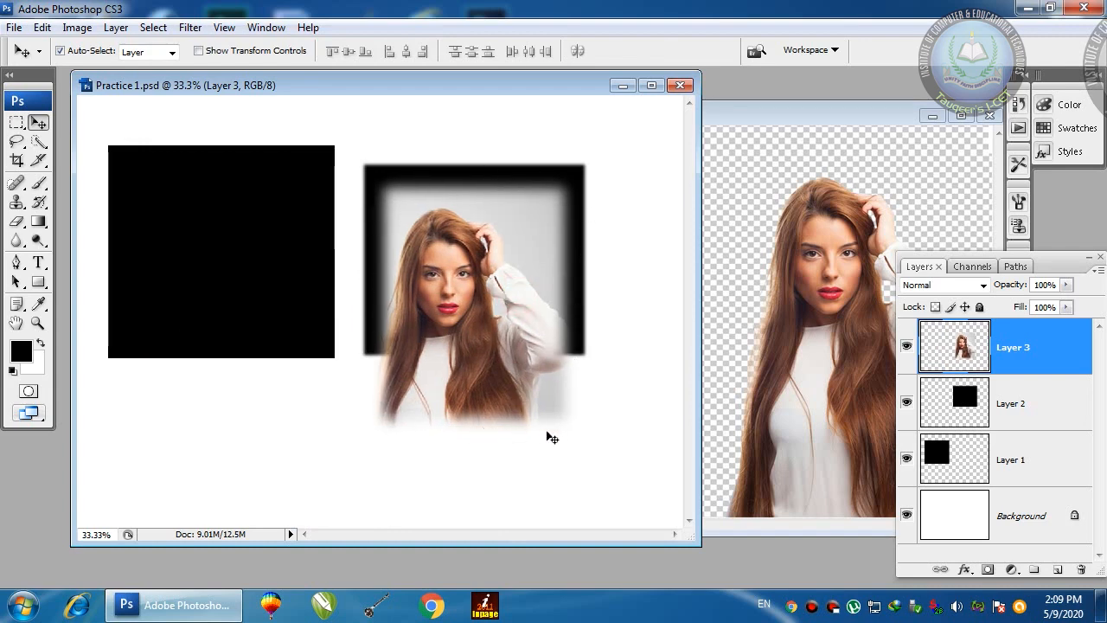
{"action": "left_click_drag", "start_coordinate": [474, 300], "coordinate": [477, 274]}
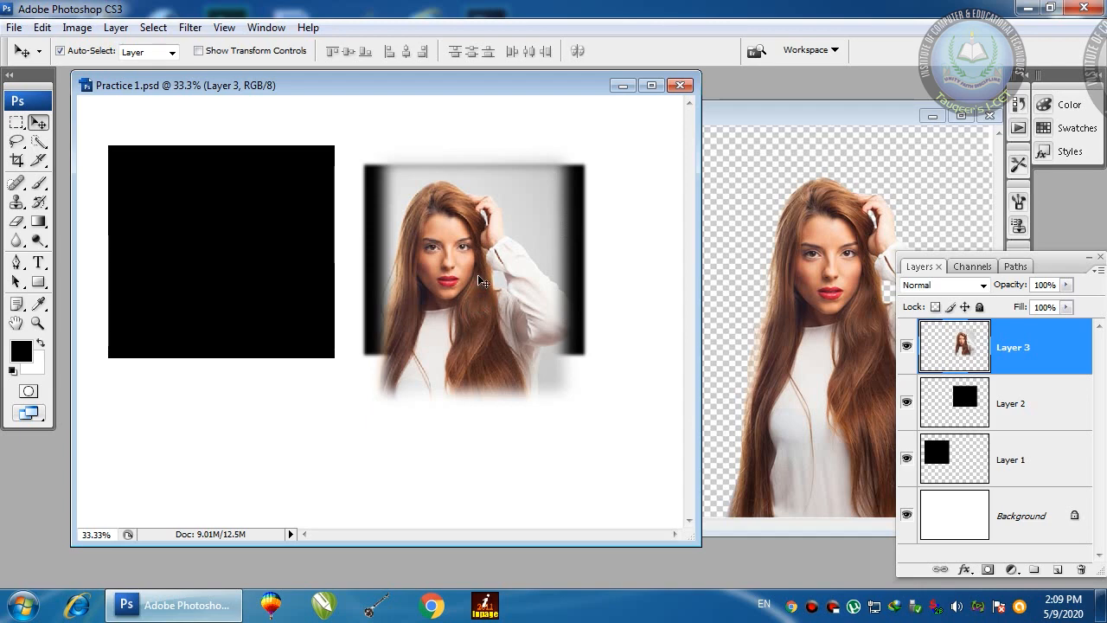
Step: Delete the pasted portrait layer from Practice 1.psd
{"action": "key", "text": "Delete"}
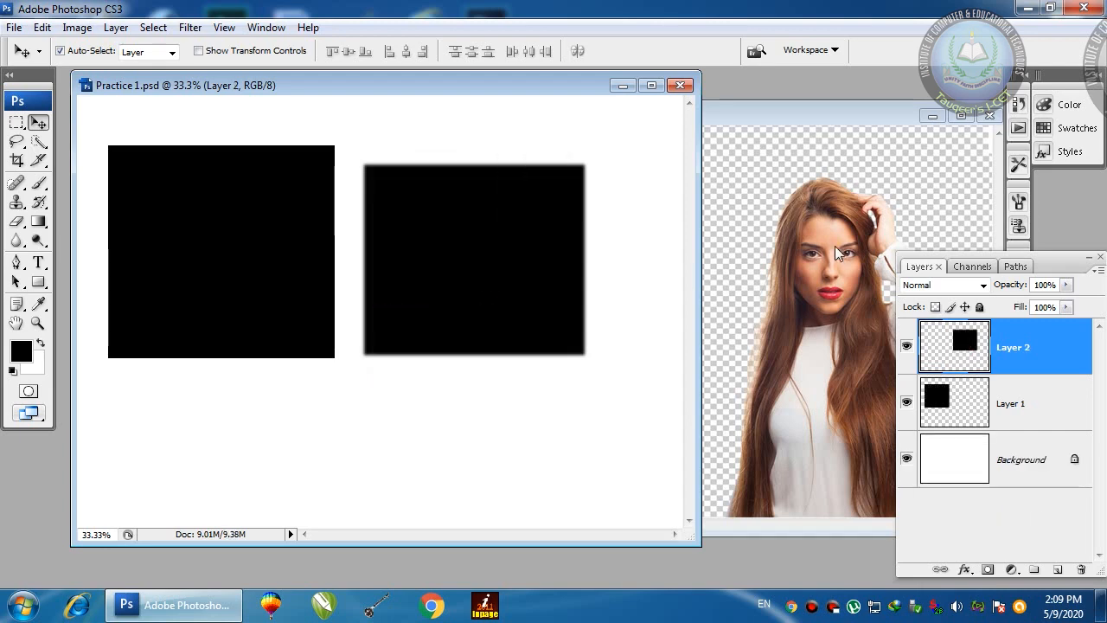
{"action": "left_click", "coordinate": [835, 246]}
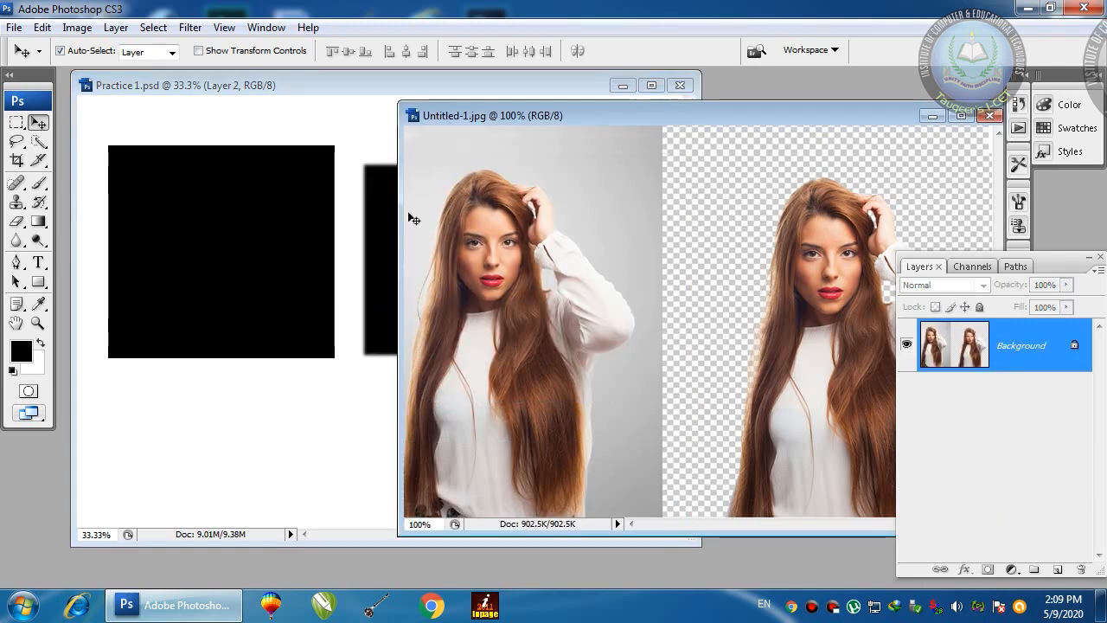
{"action": "left_click", "coordinate": [298, 128]}
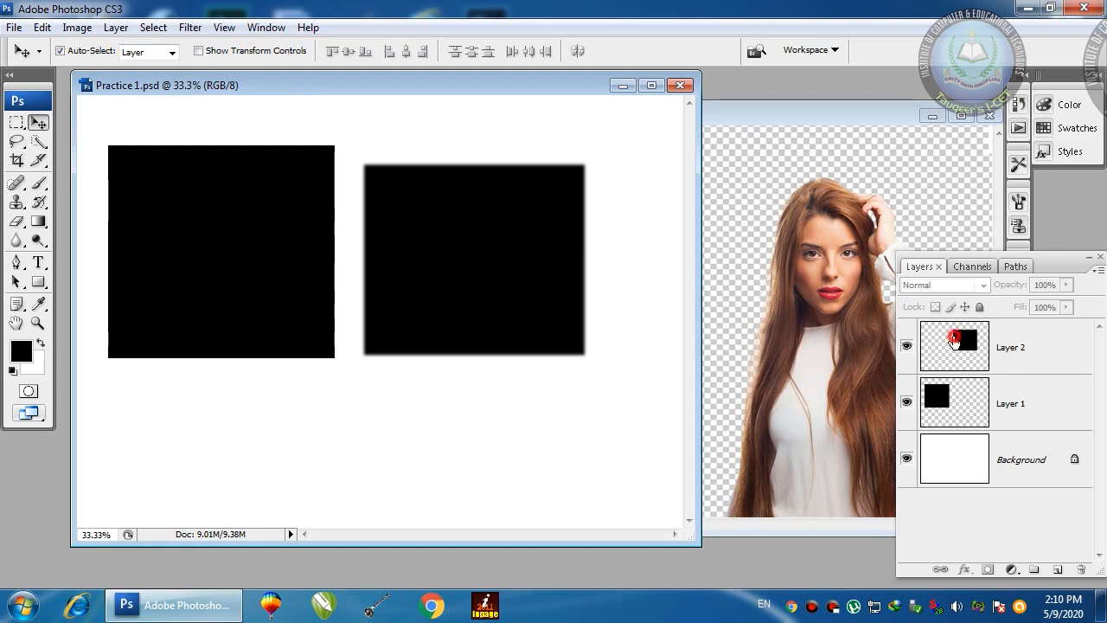
Step: Delete the feathered-square layer and add a new empty layer
{"action": "left_click", "coordinate": [955, 343]}
{"action": "left_click_drag", "start_coordinate": [955, 343], "coordinate": [1082, 569]}
{"action": "mouse_move", "coordinate": [415, 79]}
{"action": "left_mouse_down"}
{"action": "mouse_move", "coordinate": [370, 85]}
{"action": "mouse_move", "coordinate": [404, 82]}
{"action": "left_mouse_up"}
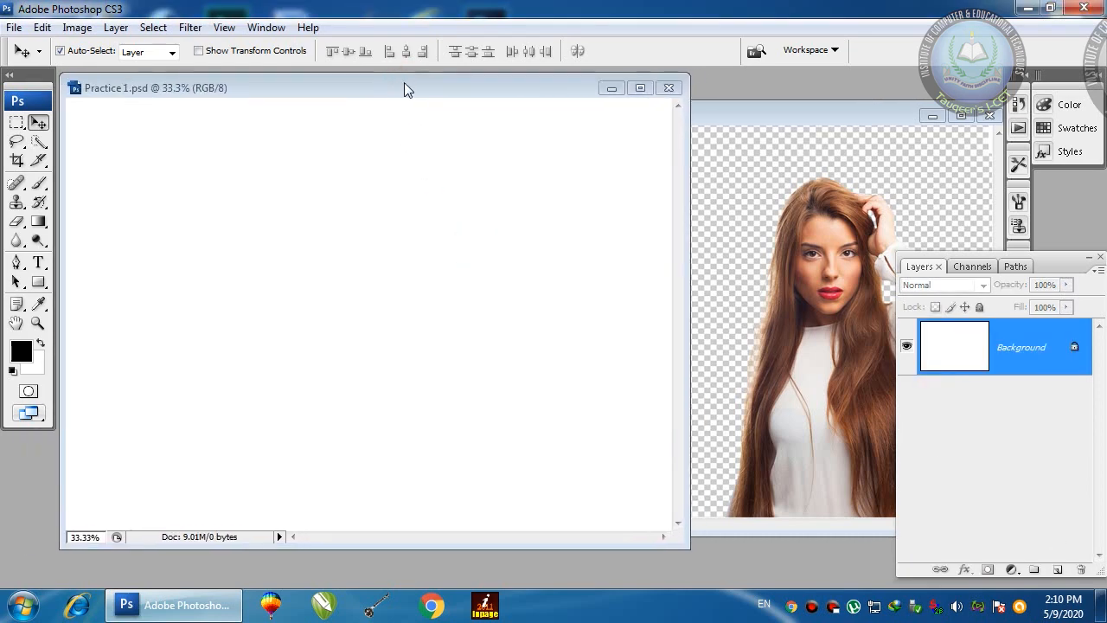
{"action": "left_click", "coordinate": [1057, 570]}
Step: Set the Rectangular Marquee feather to 5 px
{"action": "left_click", "coordinate": [17, 125]}
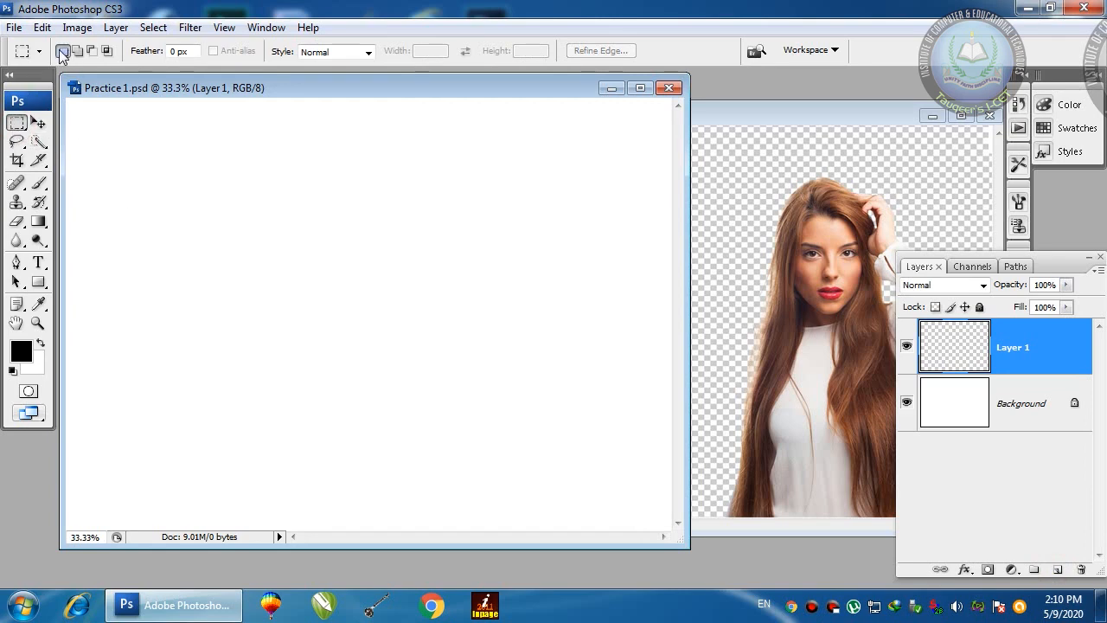
{"action": "left_click", "coordinate": [38, 124]}
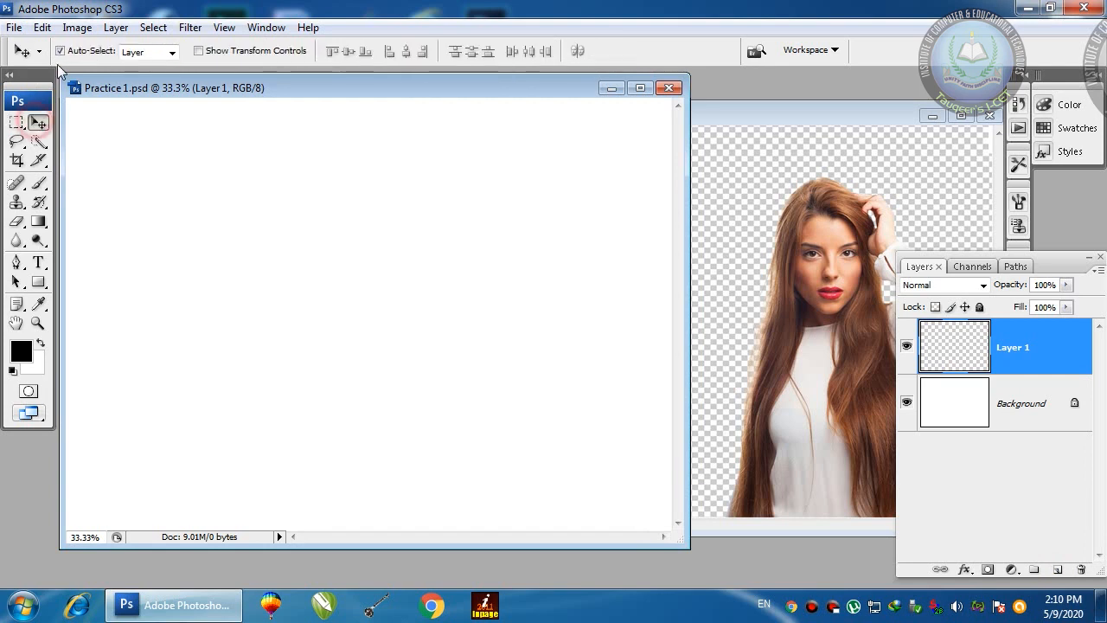
{"action": "left_click", "coordinate": [16, 128]}
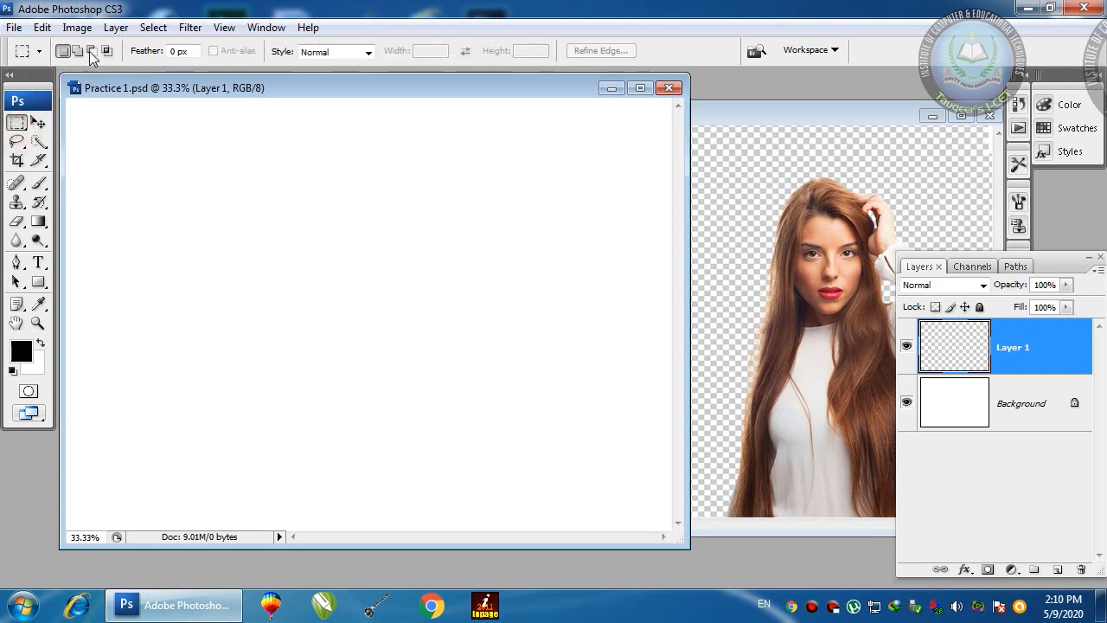
{"action": "left_click", "coordinate": [17, 201]}
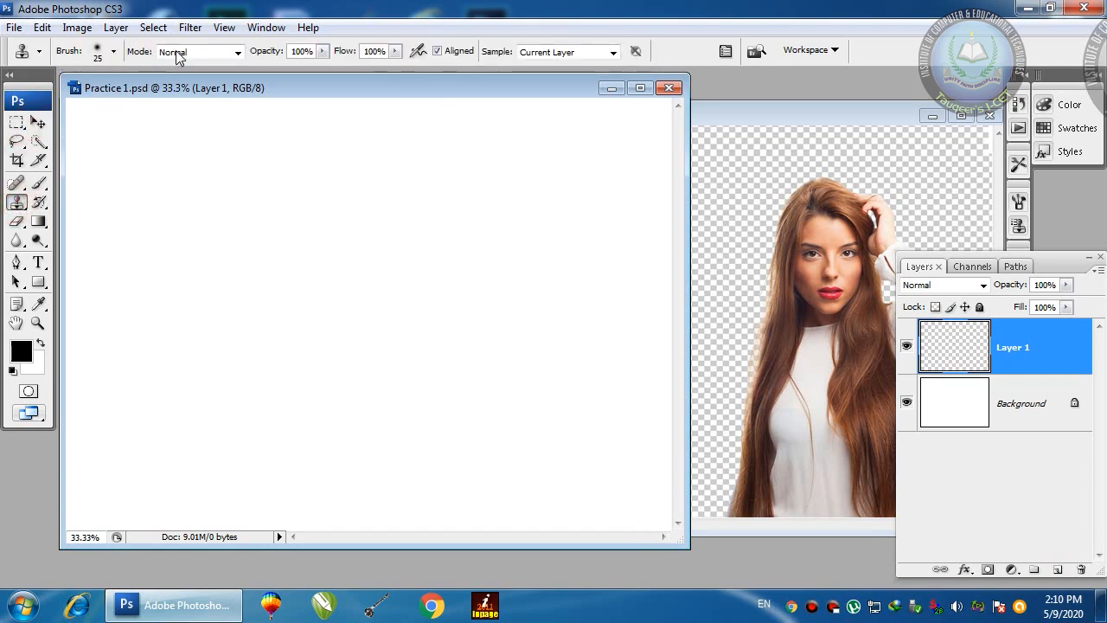
{"action": "left_click", "coordinate": [16, 124]}
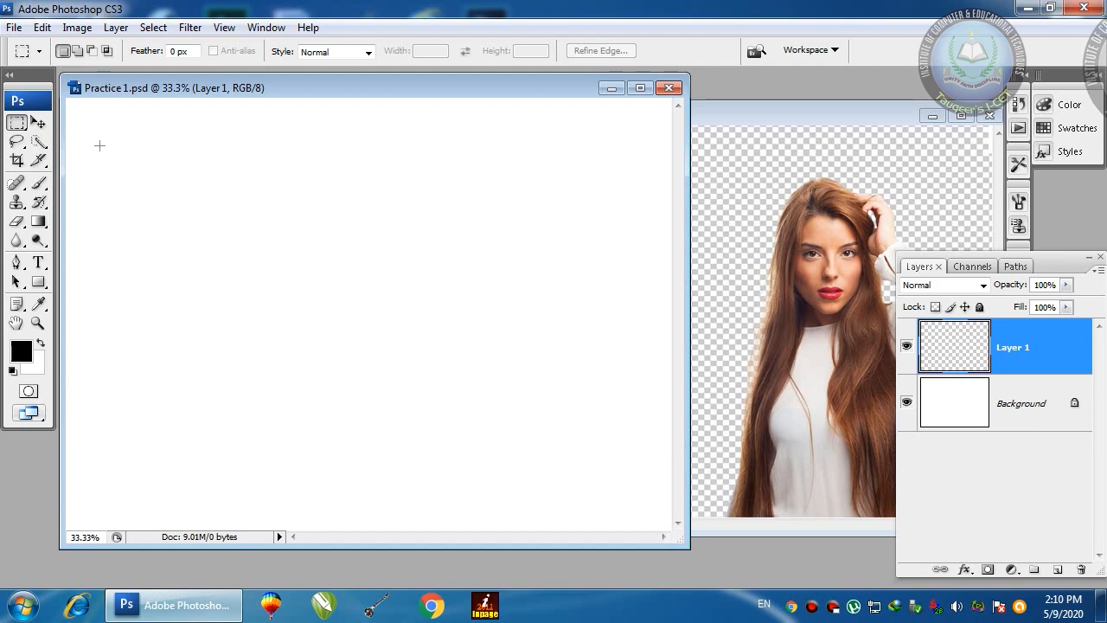
{"action": "left_click", "coordinate": [180, 52]}
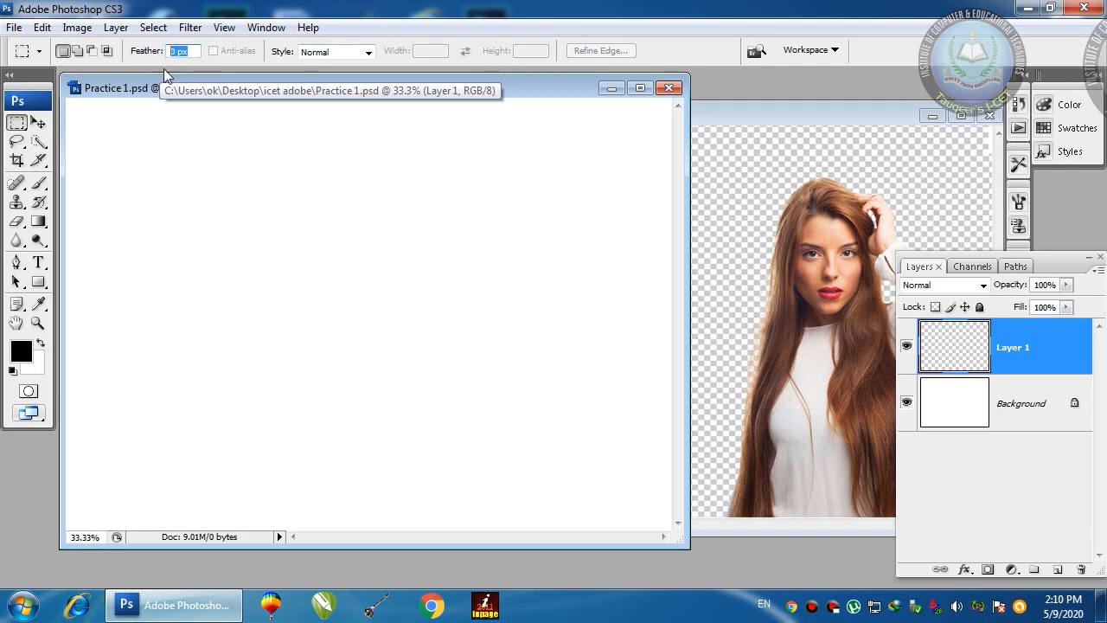
{"action": "left_click", "coordinate": [195, 52]}
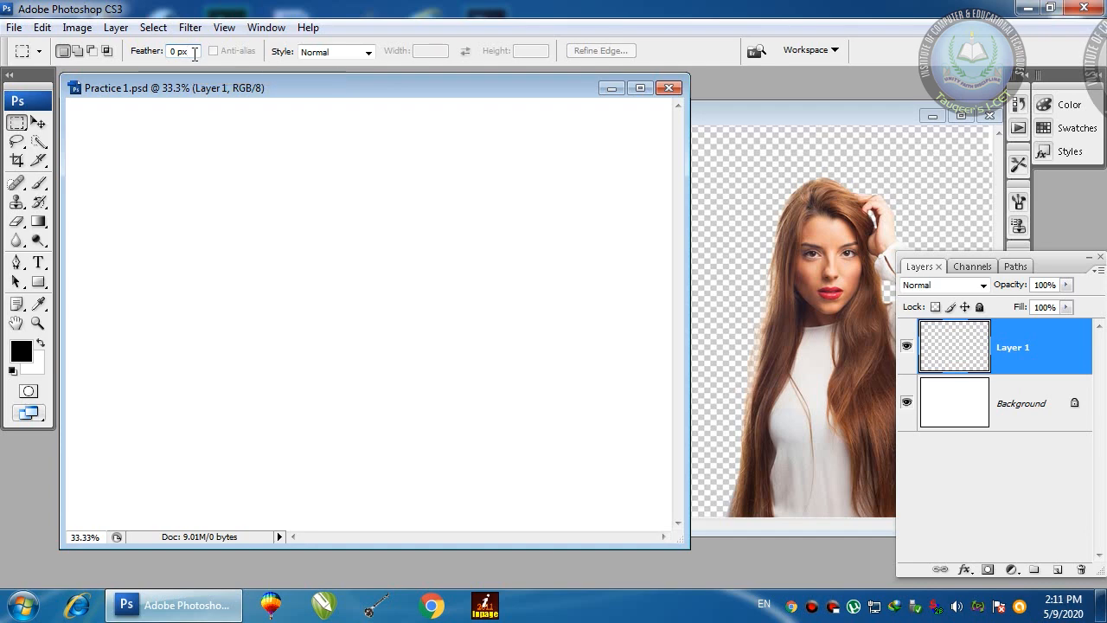
{"action": "left_click_drag", "start_coordinate": [195, 54], "coordinate": [161, 58]}
{"action": "type", "text": "5"}
{"action": "key", "text": "Return"}
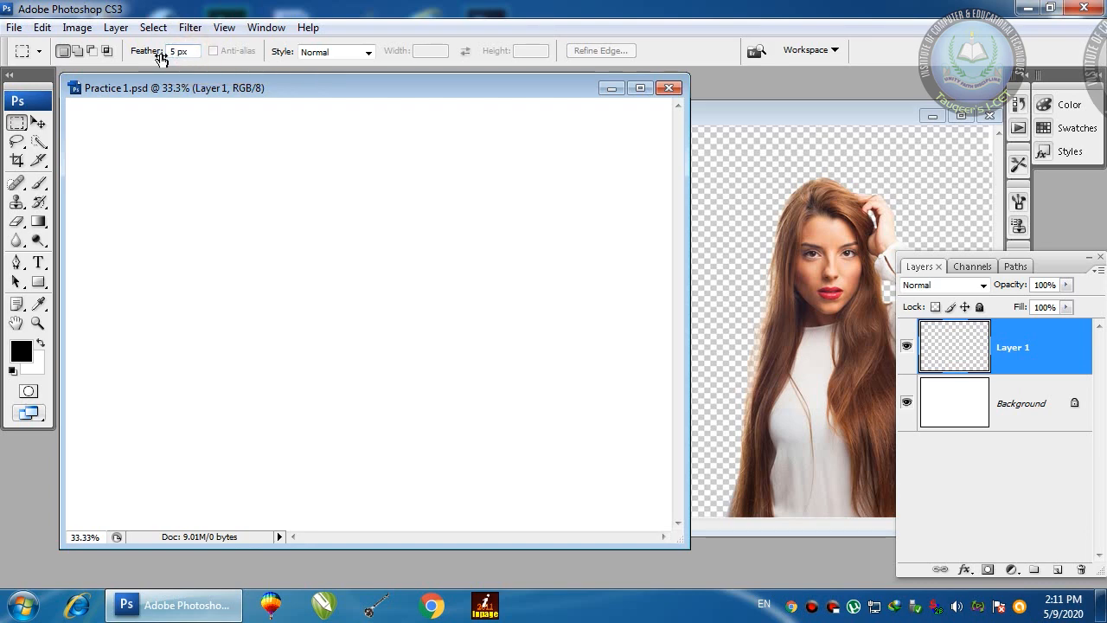
Step: Make a black square with soft edges at the upper left and deselect
{"action": "left_click_drag", "start_coordinate": [123, 132], "coordinate": [307, 314]}
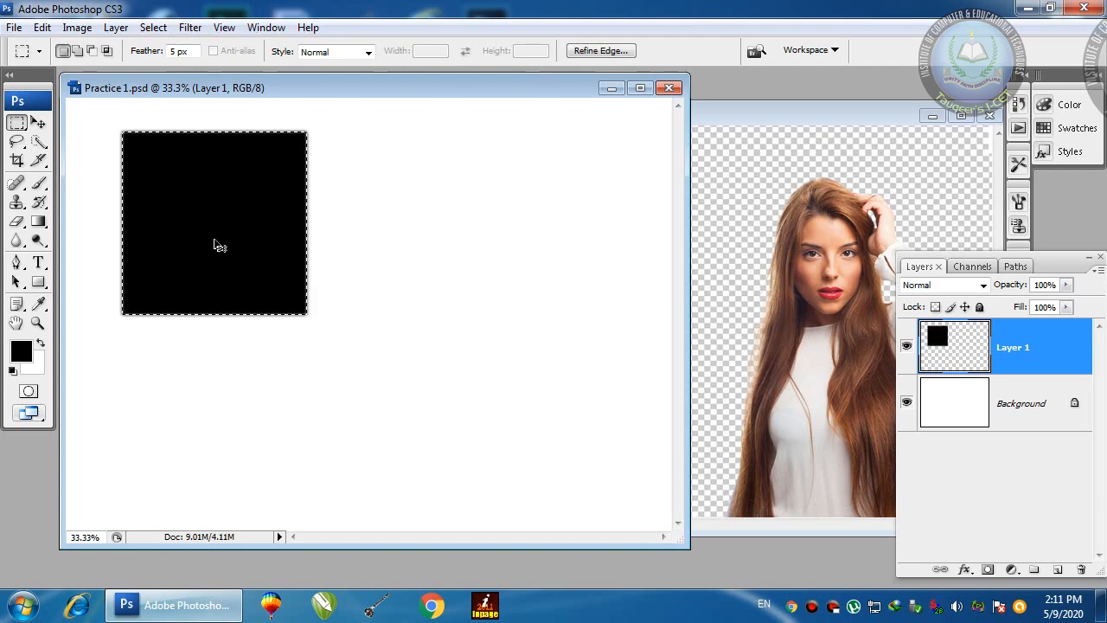
{"action": "key", "text": "ctrl+d"}
{"action": "key", "text": "v"}
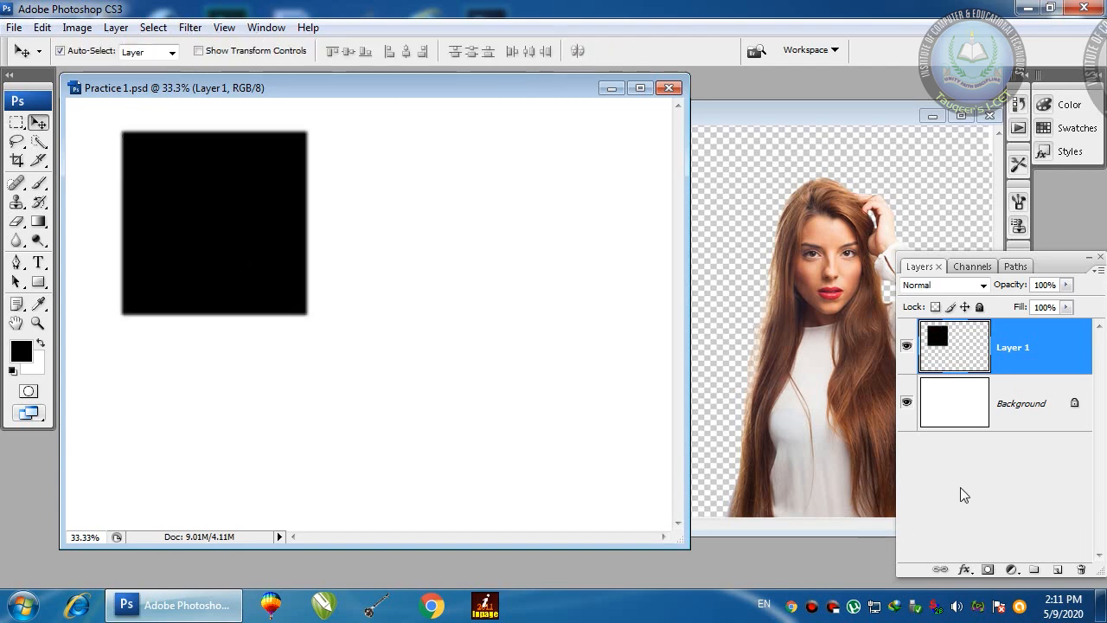
{"action": "left_click", "coordinate": [1073, 555]}
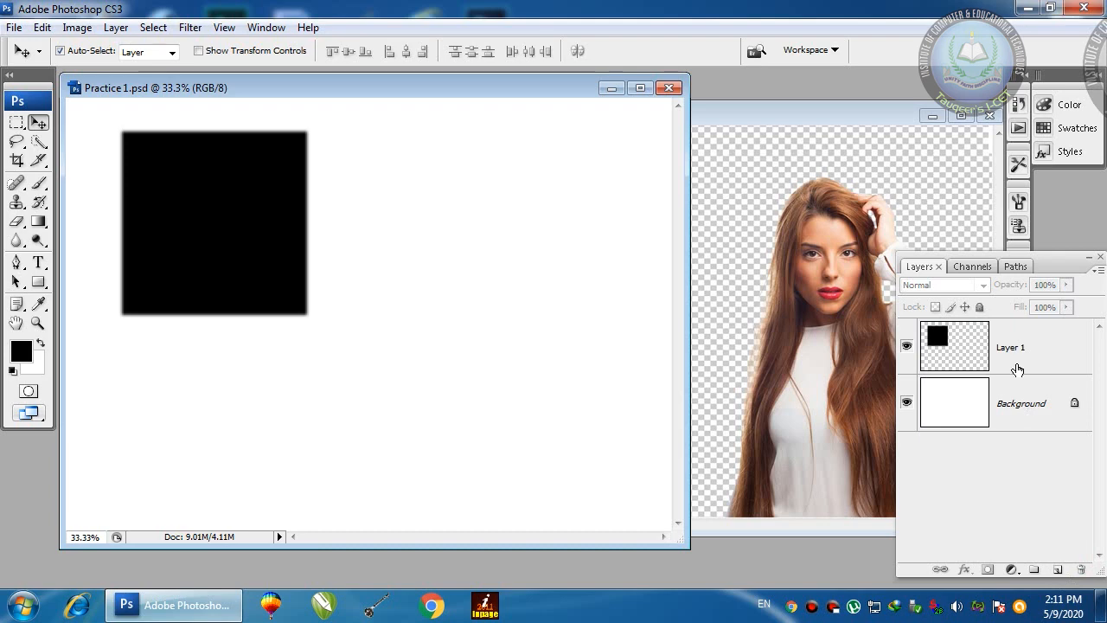
Step: Add a new layer above Layer 1, try a black rectangle fill, then undo it
{"action": "left_click", "coordinate": [1003, 327]}
{"action": "left_click", "coordinate": [1056, 568]}
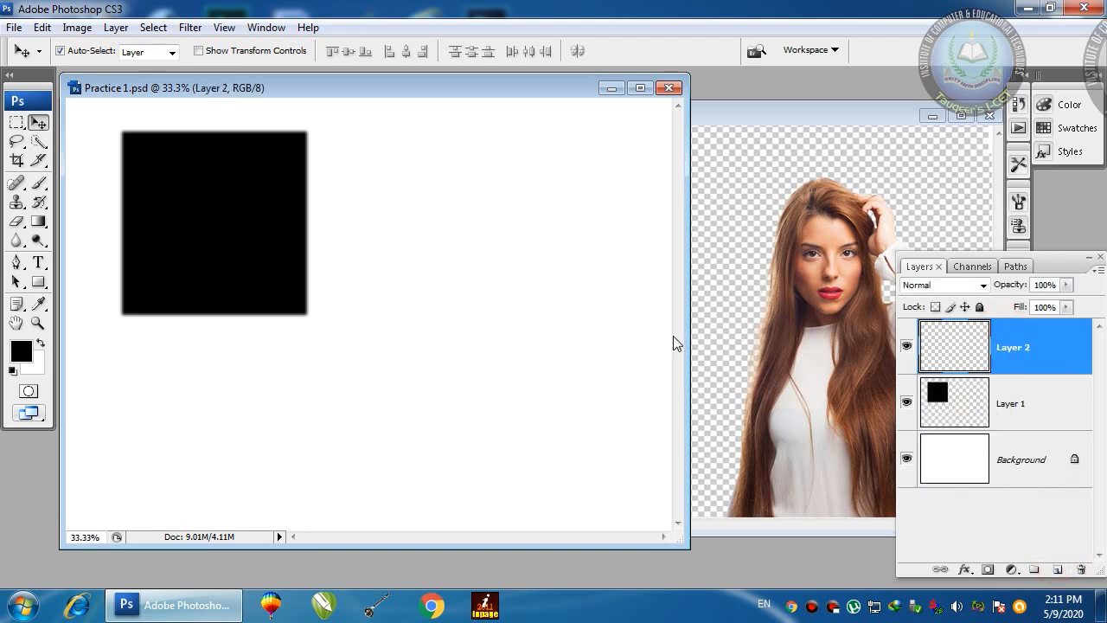
{"action": "left_click", "coordinate": [17, 124]}
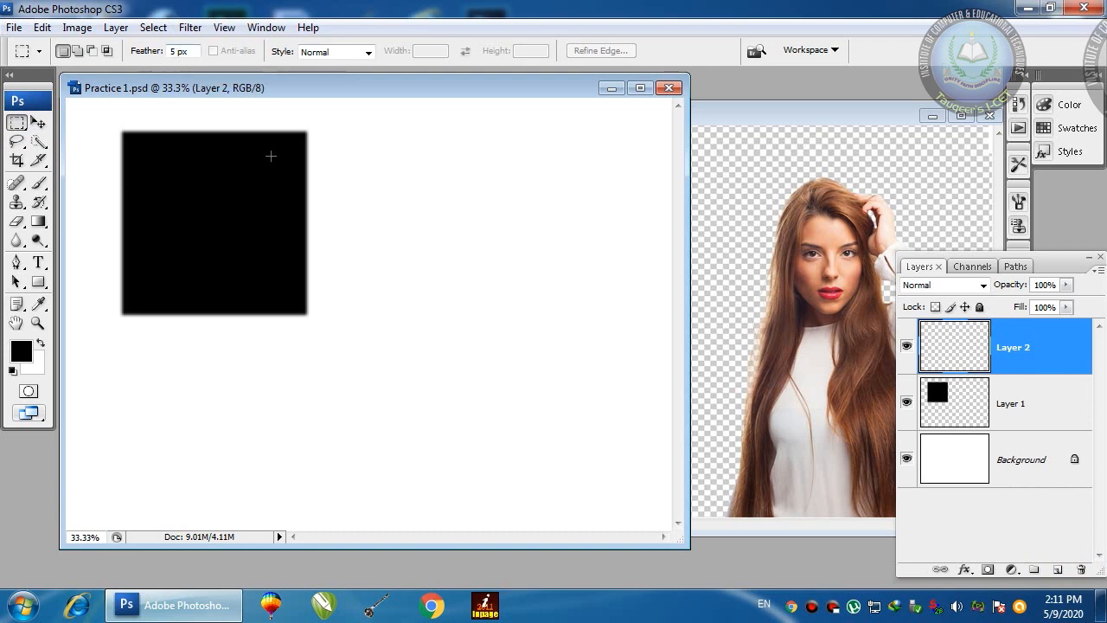
{"action": "left_click_drag", "start_coordinate": [390, 166], "coordinate": [644, 398]}
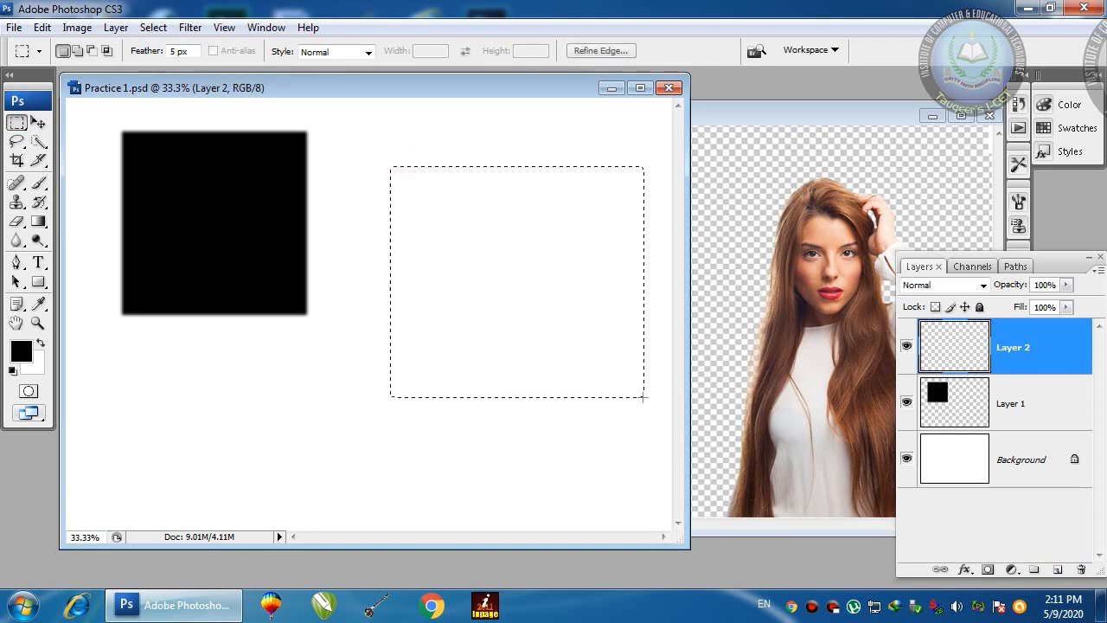
{"action": "key", "text": "alt+BackSpace"}
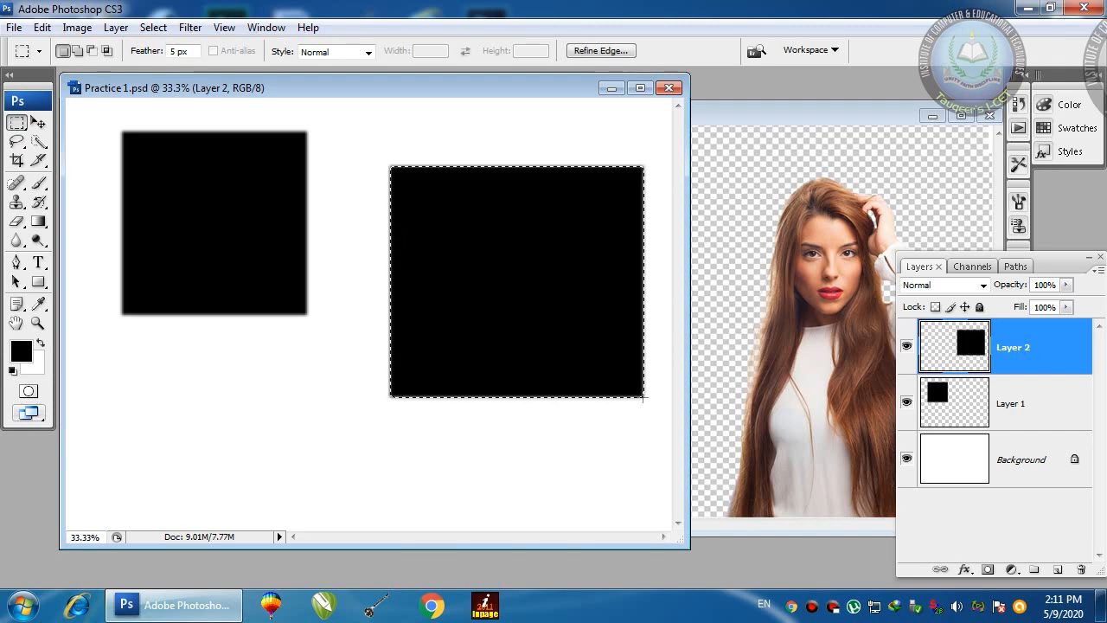
{"action": "key", "text": "ctrl+z"}
{"action": "key", "text": "ctrl+d"}
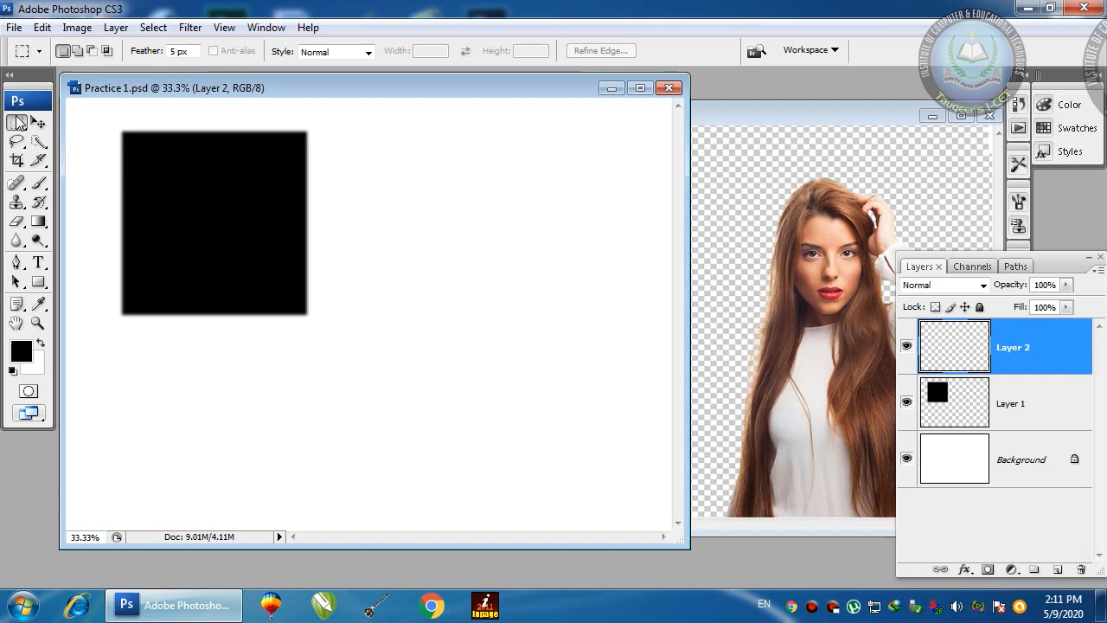
Step: Reset the marquee feather to 0 px and delete Layer 1 with its black square
{"action": "double_click", "coordinate": [198, 49]}
{"action": "type", "text": "0"}
{"action": "key", "text": "Return"}
{"action": "left_click_drag", "start_coordinate": [387, 208], "coordinate": [556, 333]}
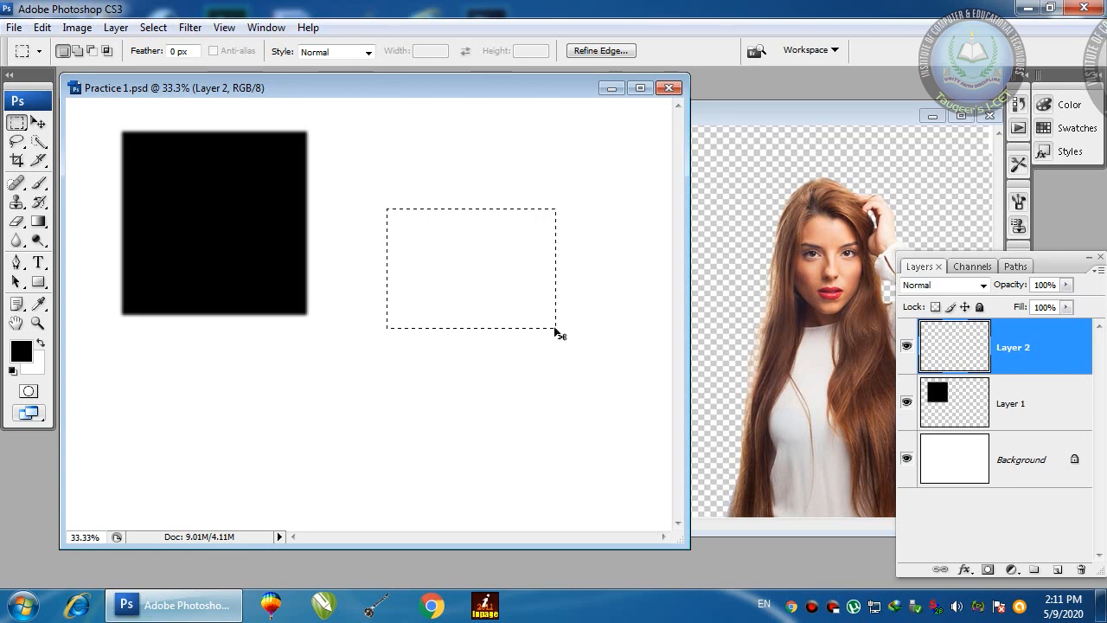
{"action": "key", "text": "ctrl+d"}
{"action": "key", "text": "v"}
{"action": "left_click_drag", "start_coordinate": [162, 196], "coordinate": [147, 202]}
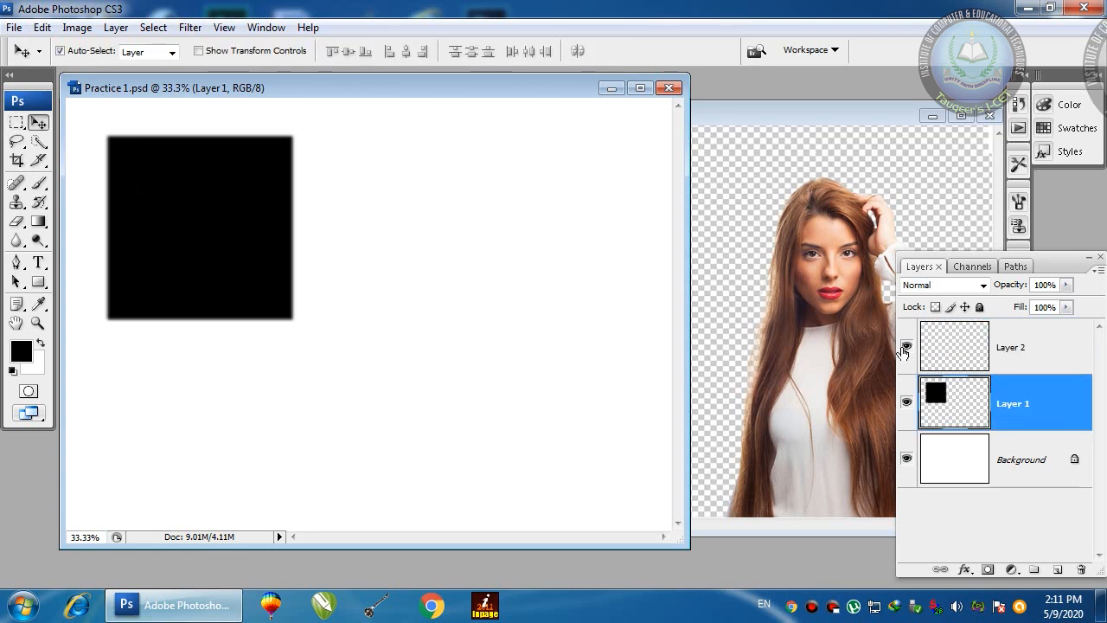
{"action": "left_click_drag", "start_coordinate": [939, 396], "coordinate": [1081, 569]}
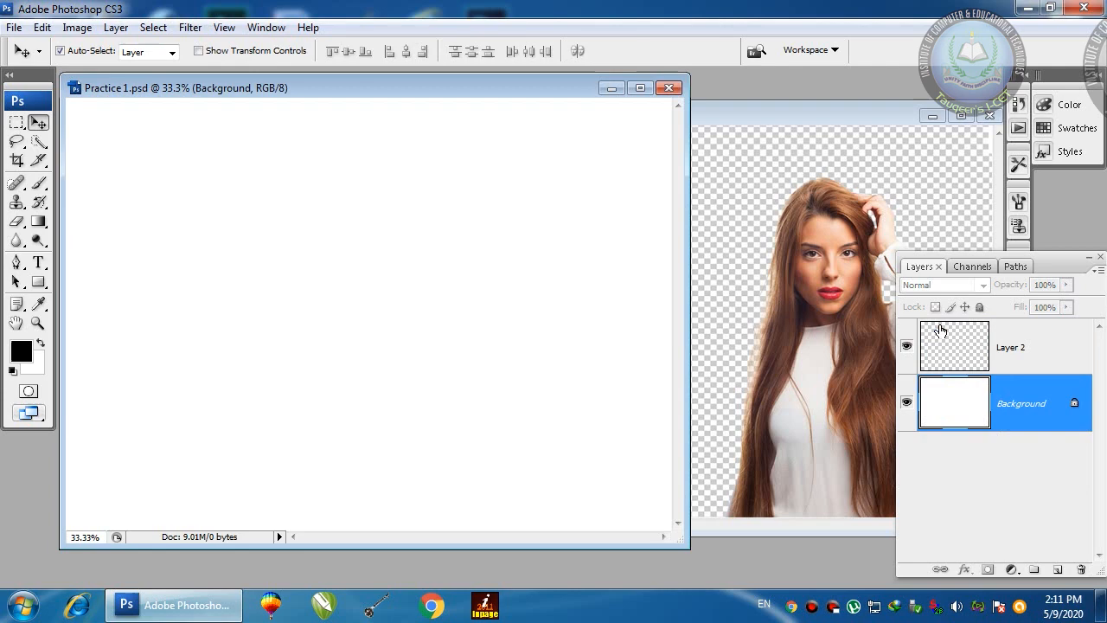
{"action": "left_click", "coordinate": [951, 333]}
Step: Try several rectangular selections, settling on a tall rectangle at the top left
{"action": "key", "text": "m"}
{"action": "left_click_drag", "start_coordinate": [110, 160], "coordinate": [243, 230]}
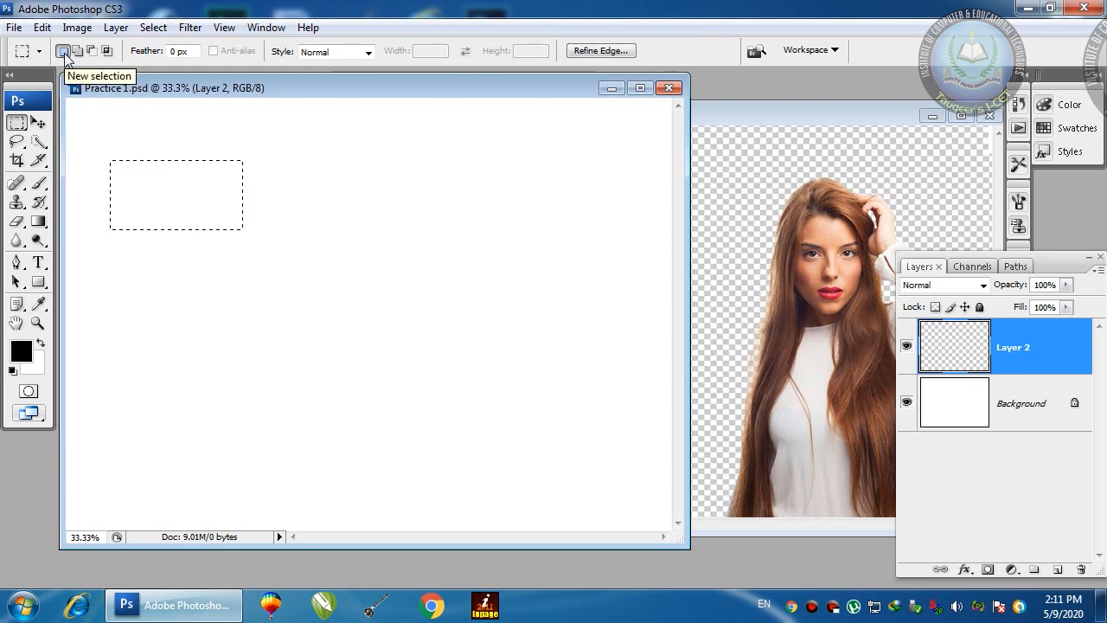
{"action": "left_click_drag", "start_coordinate": [504, 144], "coordinate": [670, 274]}
{"action": "left_click_drag", "start_coordinate": [487, 331], "coordinate": [590, 450]}
{"action": "left_click_drag", "start_coordinate": [376, 181], "coordinate": [477, 282]}
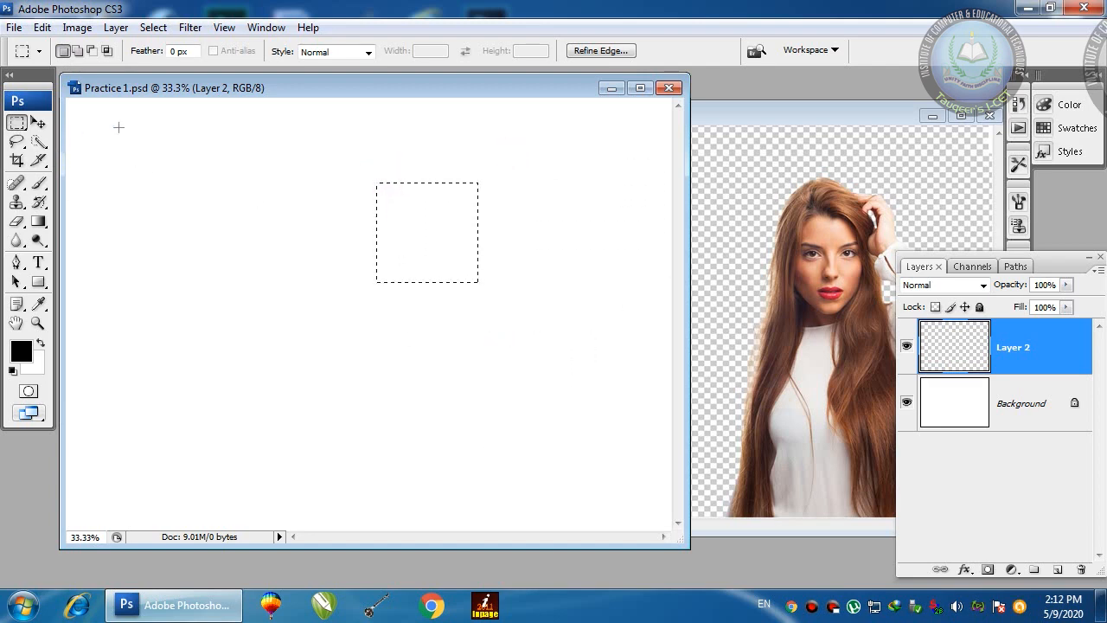
{"action": "left_click_drag", "start_coordinate": [82, 132], "coordinate": [149, 228]}
Step: Add three more tall rectangles stepping down-right and fill all four with black
{"action": "left_click", "coordinate": [78, 51]}
{"action": "left_click_drag", "start_coordinate": [169, 168], "coordinate": [239, 281]}
{"action": "left_click_drag", "start_coordinate": [267, 196], "coordinate": [336, 337]}
{"action": "left_click_drag", "start_coordinate": [370, 227], "coordinate": [435, 379]}
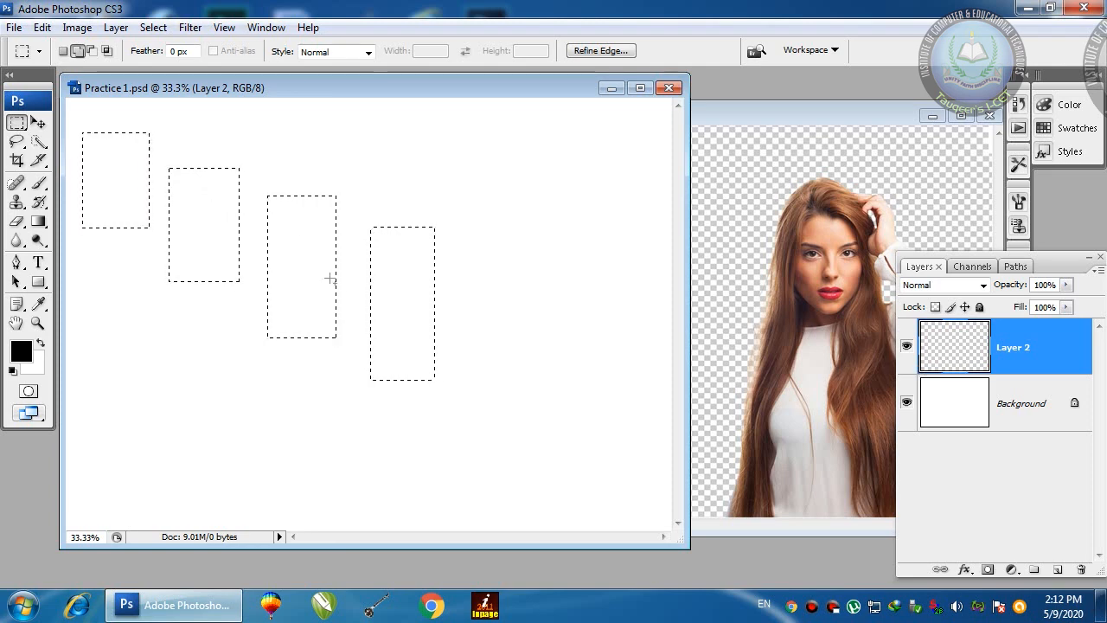
{"action": "key", "text": "alt+BackSpace"}
{"action": "key", "text": "ctrl+d"}
Step: Nudge the four black rectangles right and down into position
{"action": "key", "text": "v"}
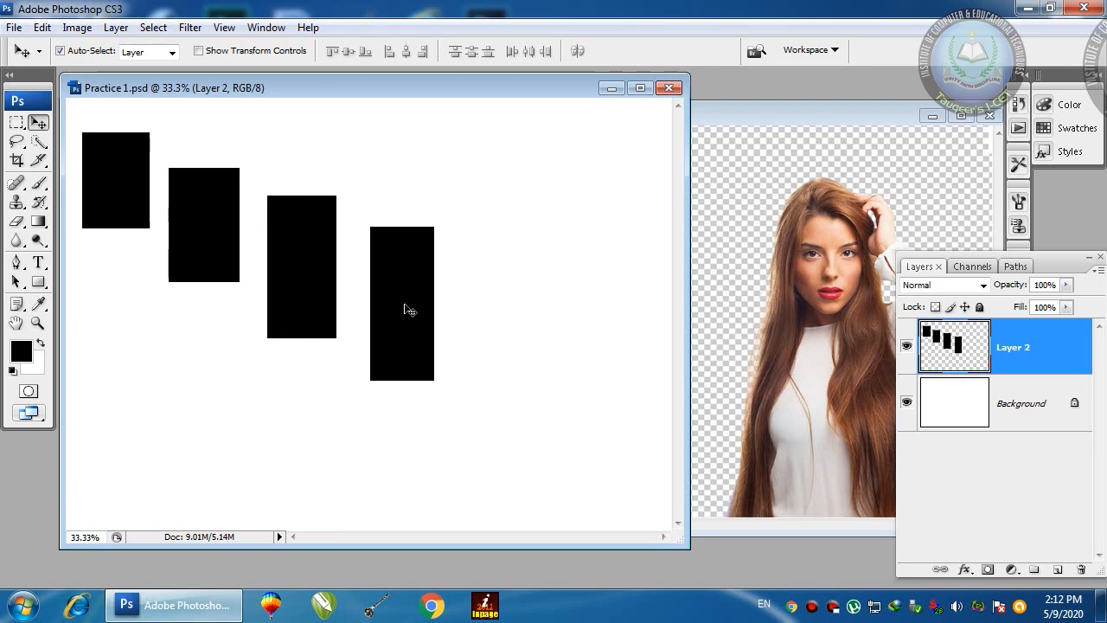
{"action": "mouse_move", "coordinate": [407, 309]}
{"action": "left_mouse_down"}
{"action": "mouse_move", "coordinate": [559, 359]}
{"action": "mouse_move", "coordinate": [415, 282]}
{"action": "mouse_move", "coordinate": [408, 312]}
{"action": "left_mouse_up"}
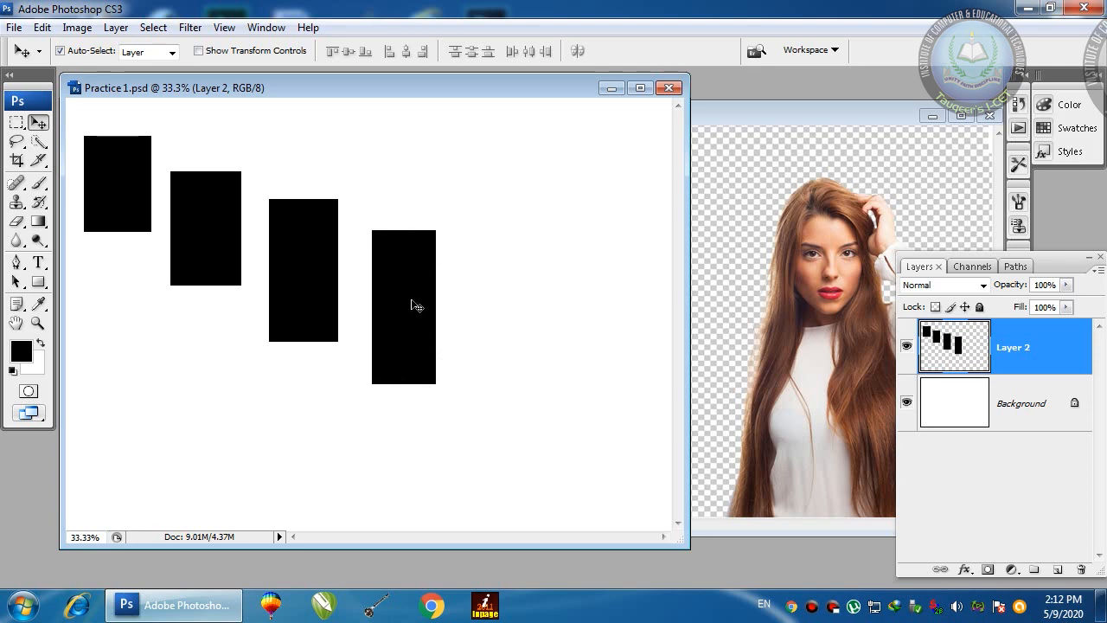
{"action": "left_click_drag", "start_coordinate": [403, 284], "coordinate": [414, 287]}
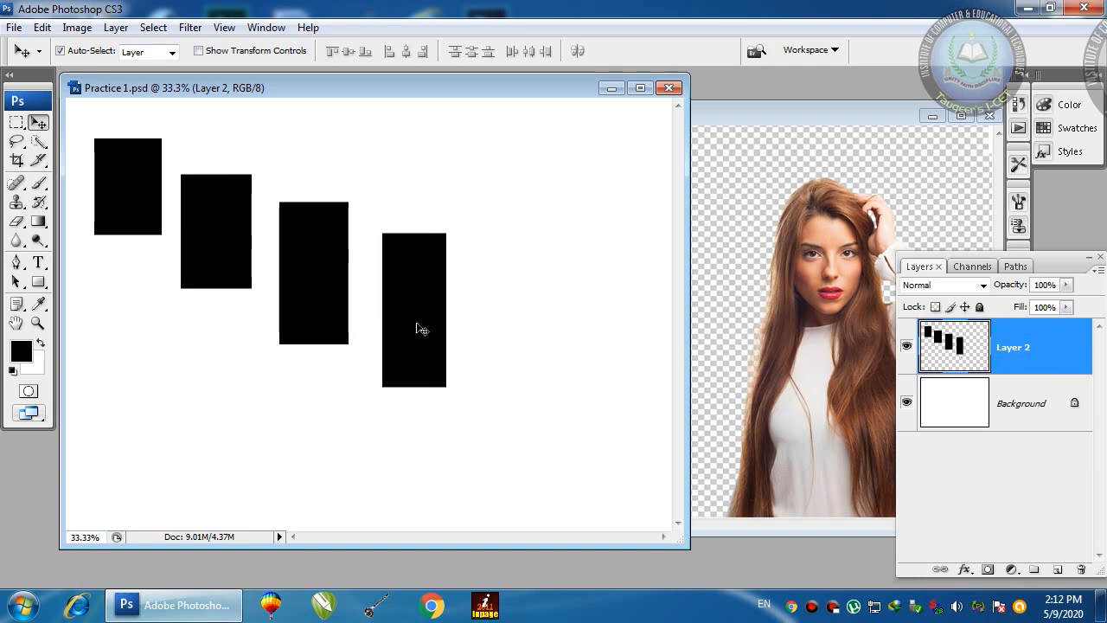
{"action": "left_click_drag", "start_coordinate": [421, 329], "coordinate": [414, 329]}
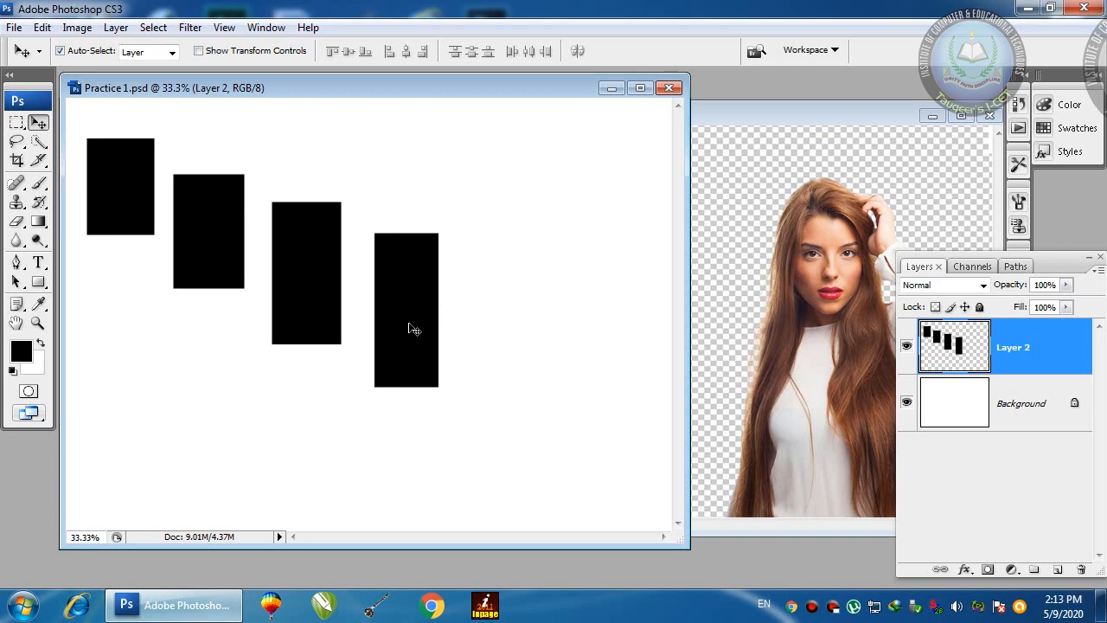
Step: Delete the four-rectangle layer and add a new empty layer
{"action": "left_click", "coordinate": [405, 325]}
{"action": "left_click_drag", "start_coordinate": [952, 345], "coordinate": [1082, 569]}
{"action": "left_click", "coordinate": [1058, 570]}
{"action": "left_click", "coordinate": [16, 122]}
Step: Build a selection of bars by subtracting bands, fill it black, then undo the fill
{"action": "left_click_drag", "start_coordinate": [144, 139], "coordinate": [301, 278]}
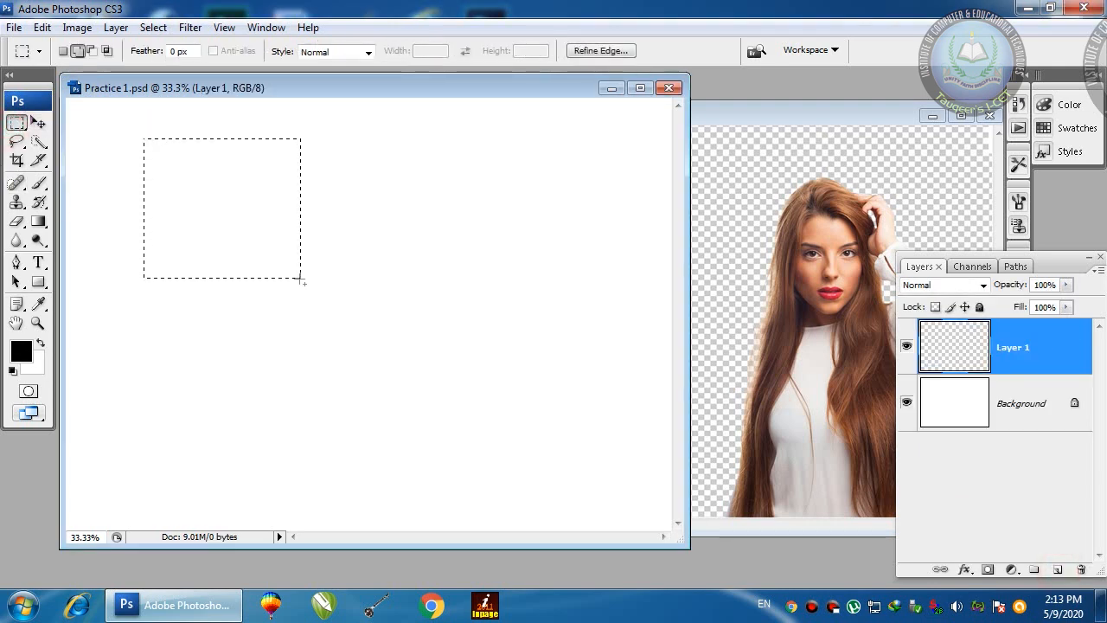
{"action": "left_click", "coordinate": [93, 52]}
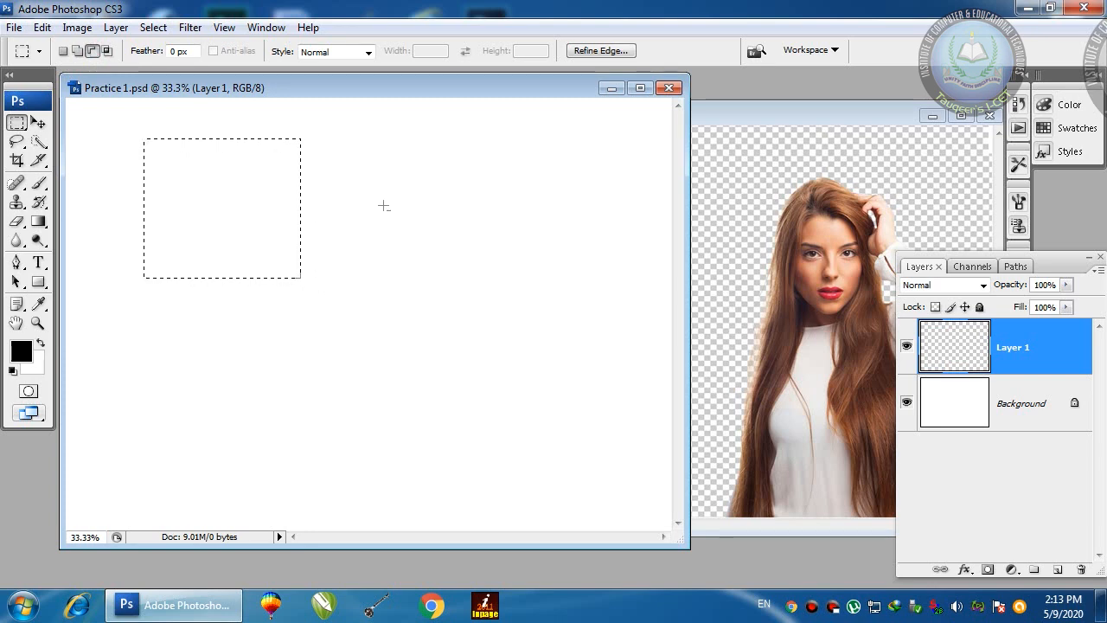
{"action": "left_click_drag", "start_coordinate": [358, 187], "coordinate": [309, 210]}
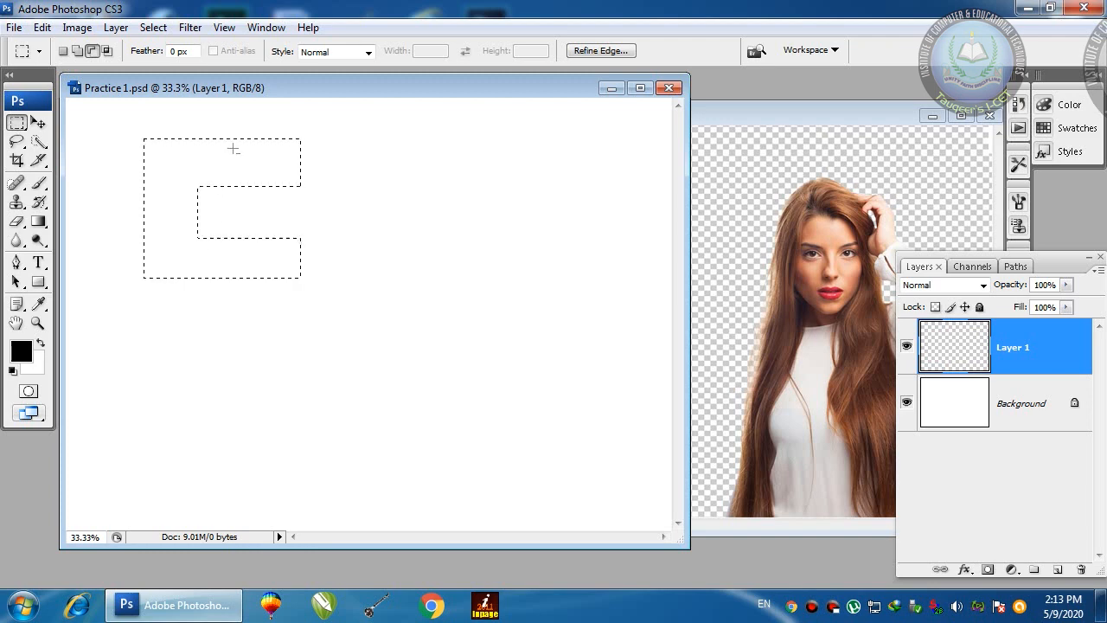
{"action": "left_click_drag", "start_coordinate": [269, 247], "coordinate": [326, 330]}
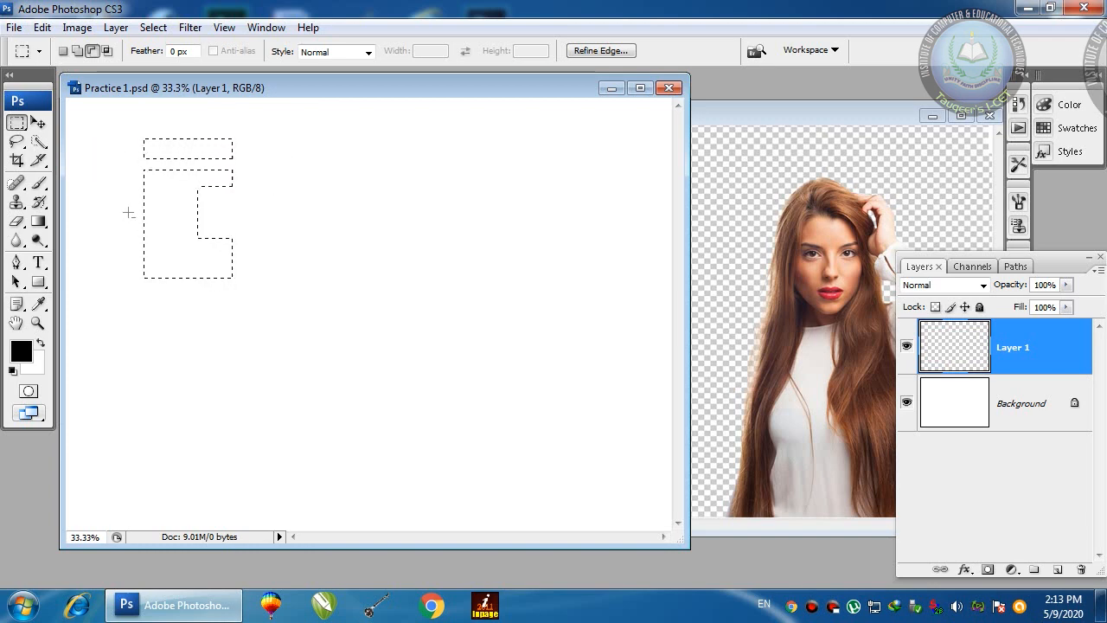
{"action": "left_click_drag", "start_coordinate": [169, 211], "coordinate": [198, 223]}
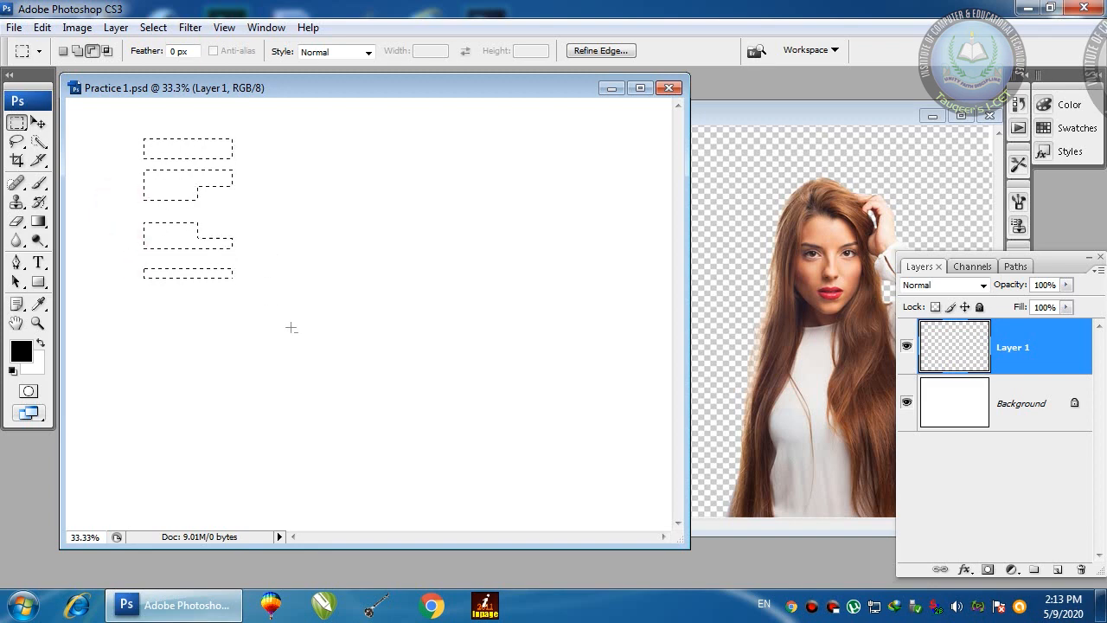
{"action": "key", "text": "alt+BackSpace"}
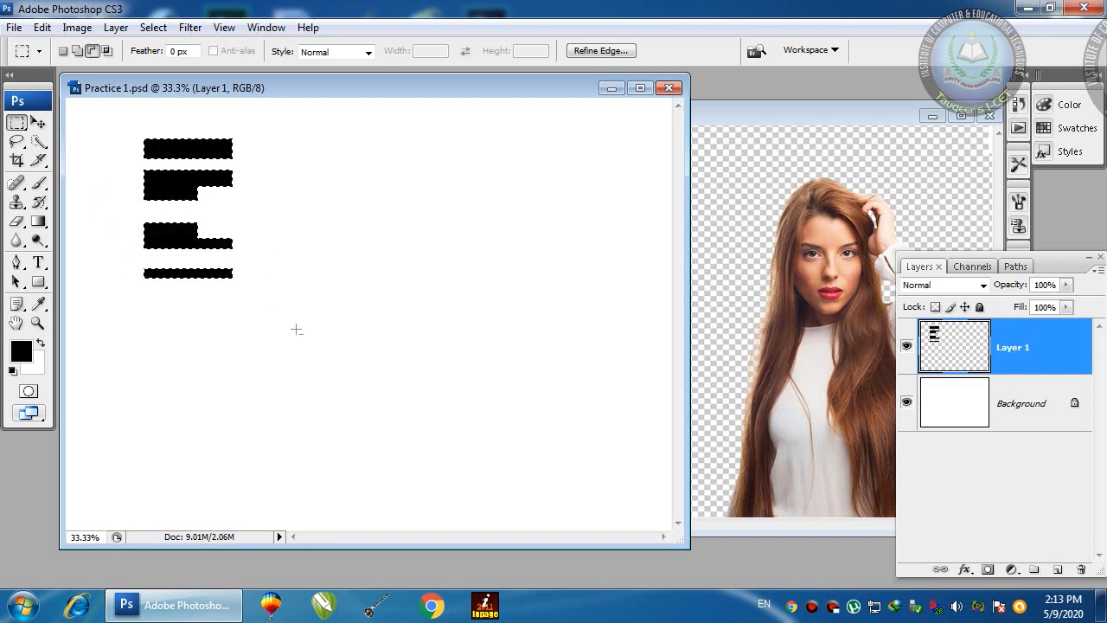
{"action": "left_click", "coordinate": [296, 328]}
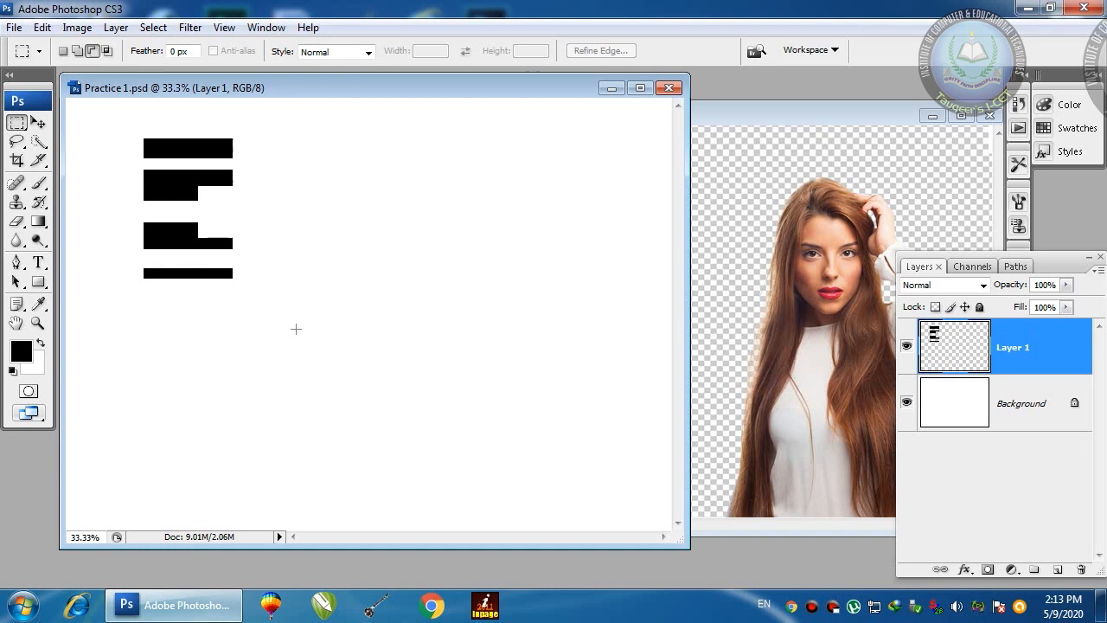
{"action": "key", "text": "ctrl+shift+d"}
{"action": "key", "text": "Delete"}
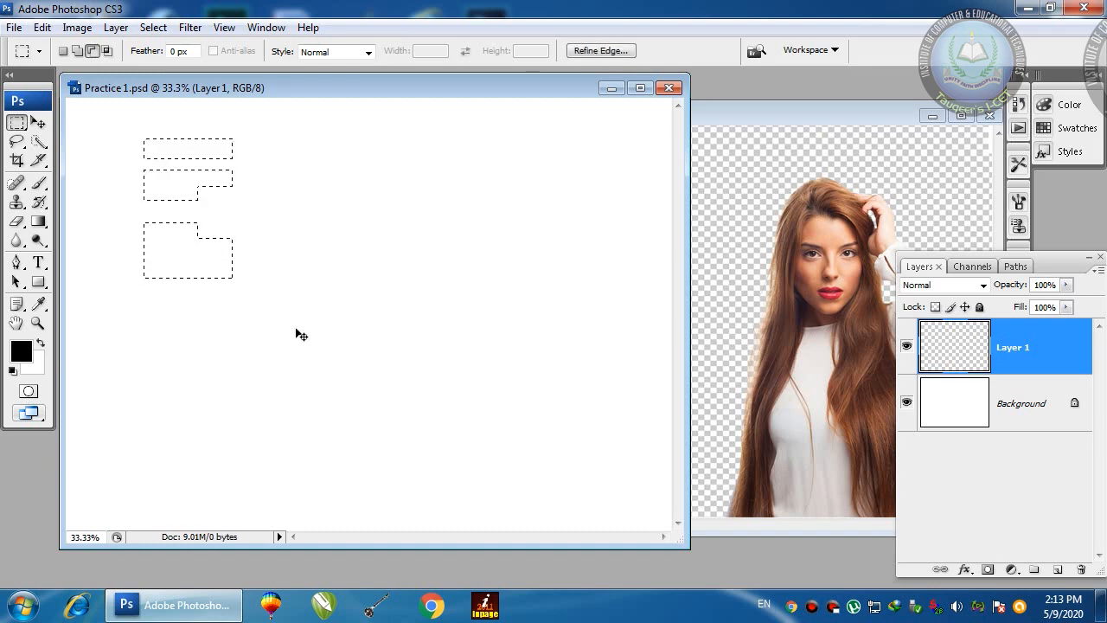
Step: Draw a rectangle and add lower, left, right and top rectangles to the selection
{"action": "left_click", "coordinate": [148, 212]}
{"action": "left_click_drag", "start_coordinate": [145, 178], "coordinate": [301, 325]}
{"action": "left_click", "coordinate": [77, 51]}
{"action": "left_click_drag", "start_coordinate": [252, 379], "coordinate": [198, 290]}
{"action": "left_click_drag", "start_coordinate": [107, 186], "coordinate": [173, 264]}
{"action": "left_click_drag", "start_coordinate": [357, 206], "coordinate": [277, 264]}
{"action": "left_click_drag", "start_coordinate": [140, 136], "coordinate": [231, 203]}
{"action": "left_click_drag", "start_coordinate": [615, 116], "coordinate": [671, 191]}
{"action": "key", "text": "ctrl+z"}
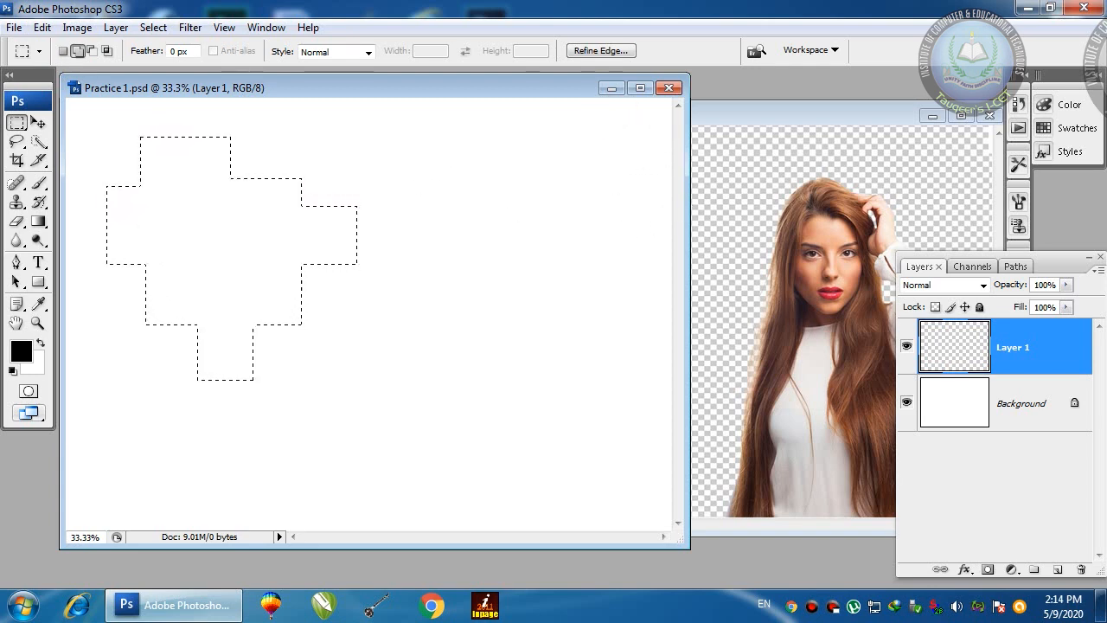
Step: Subtract notches from the selection to form a blocky stepped shape
{"action": "left_click", "coordinate": [78, 31]}
{"action": "left_click", "coordinate": [92, 7]}
{"action": "left_click", "coordinate": [89, 50]}
{"action": "left_click_drag", "start_coordinate": [303, 368], "coordinate": [267, 277]}
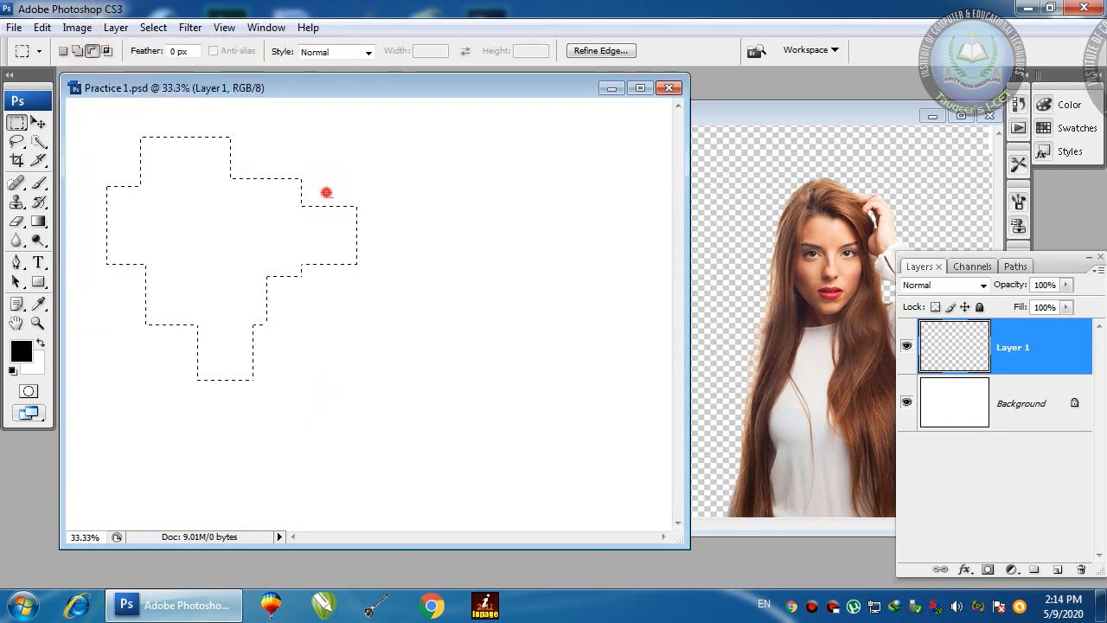
{"action": "left_click_drag", "start_coordinate": [141, 206], "coordinate": [253, 352]}
{"action": "left_click_drag", "start_coordinate": [119, 296], "coordinate": [120, 295]}
{"action": "left_click_drag", "start_coordinate": [228, 360], "coordinate": [228, 362]}
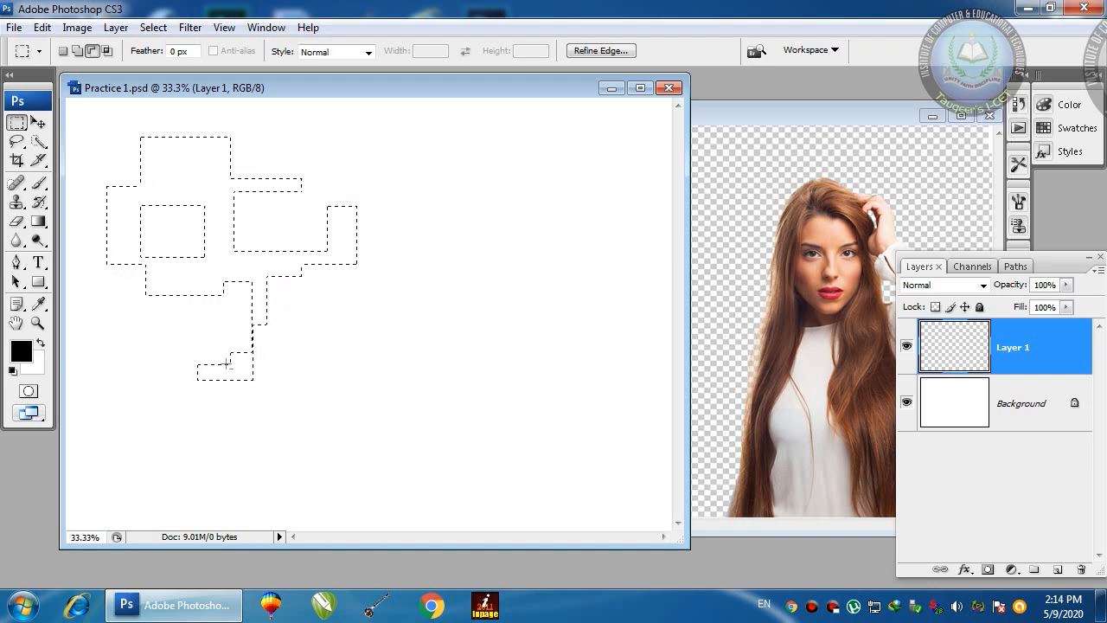
Step: Fill the stepped shape black, deselect, then delete Layer 1
{"action": "key", "text": "alt+BackSpace"}
{"action": "key", "text": "ctrl+d"}
{"action": "key", "text": "v"}
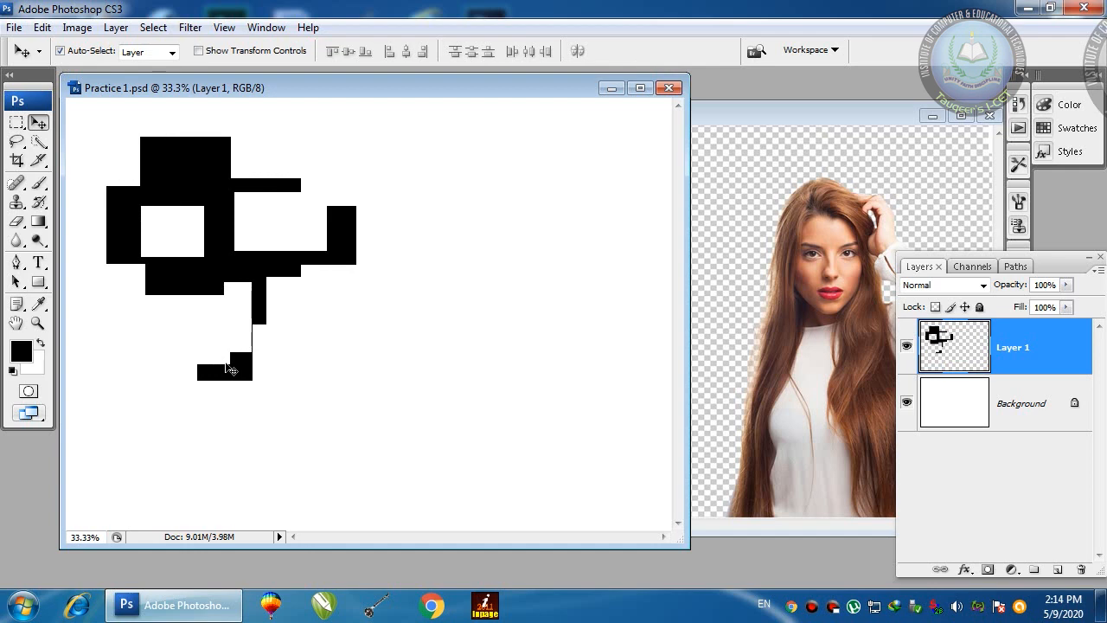
{"action": "left_click_drag", "start_coordinate": [933, 350], "coordinate": [1083, 569]}
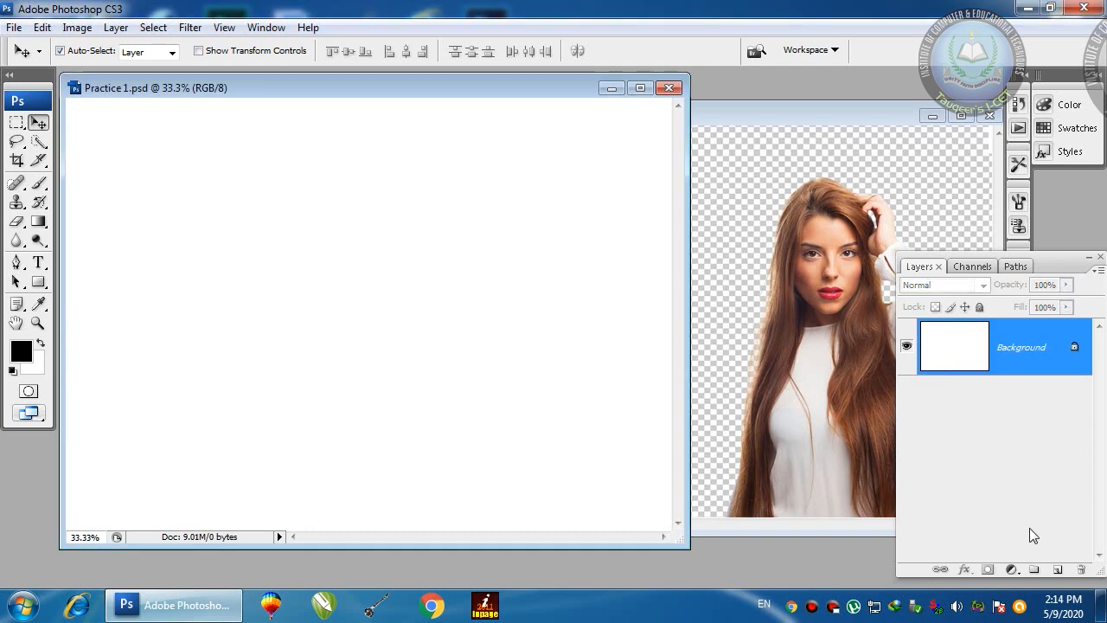
Step: Add a new layer, draw a circle with the Elliptical Marquee, and set Subtract mode
{"action": "left_click", "coordinate": [1057, 571]}
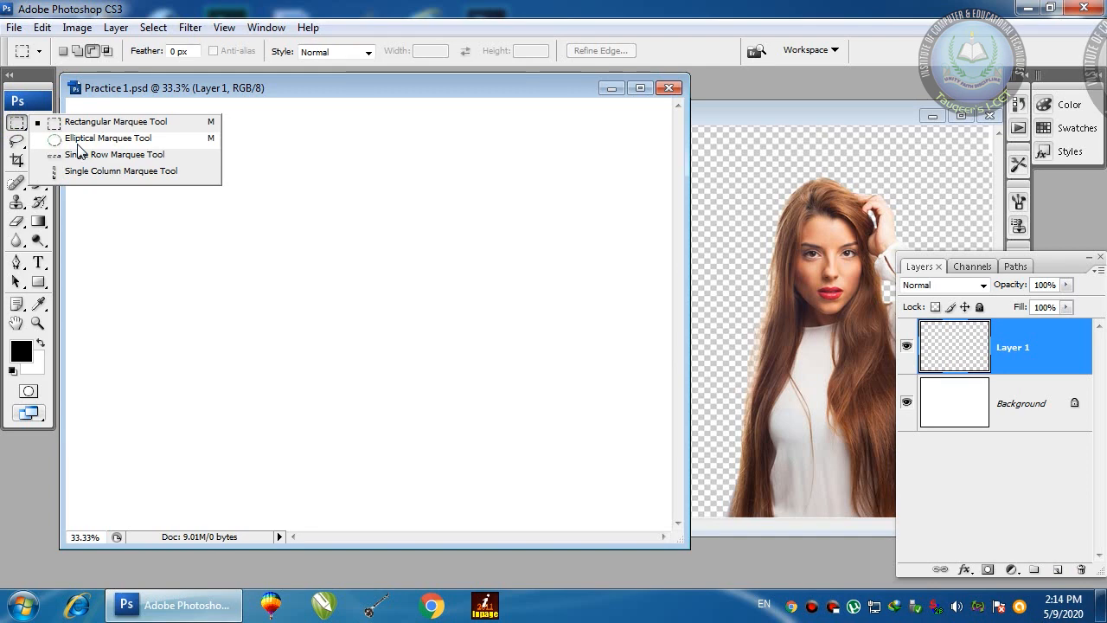
{"action": "left_click", "coordinate": [30, 124]}
{"action": "right_click", "coordinate": [22, 123]}
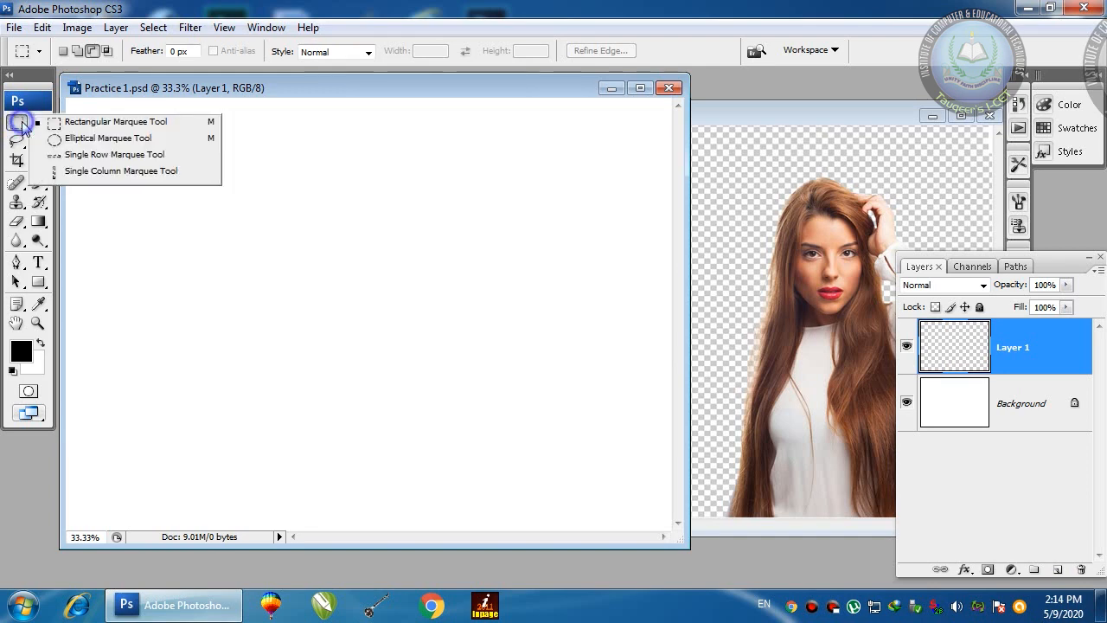
{"action": "left_click", "coordinate": [71, 139]}
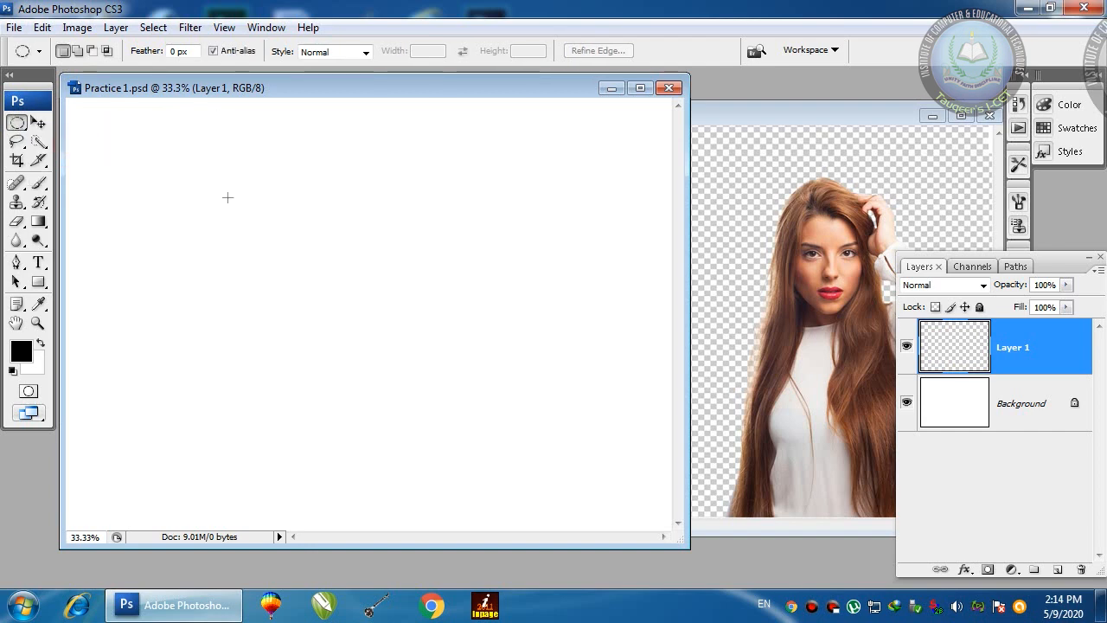
{"action": "left_click_drag", "start_coordinate": [162, 174], "coordinate": [359, 366]}
{"action": "left_click", "coordinate": [91, 51]}
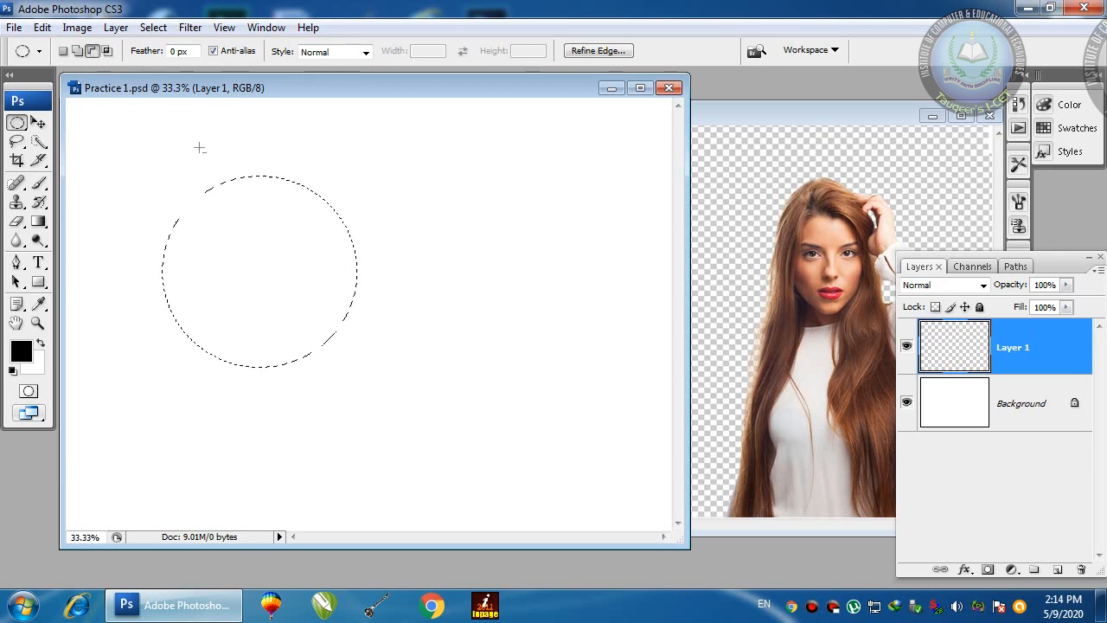
Step: Cut an overlapping ellipse from the circle, fill the crescent black, and nudge it right
{"action": "left_click_drag", "start_coordinate": [419, 135], "coordinate": [244, 300]}
{"action": "left_click_drag", "start_coordinate": [209, 338], "coordinate": [191, 357]}
{"action": "key", "text": "ctrl+z"}
{"action": "left_click_drag", "start_coordinate": [413, 148], "coordinate": [265, 288]}
{"action": "left_click_drag", "start_coordinate": [204, 345], "coordinate": [204, 350]}
{"action": "key", "text": "alt+BackSpace"}
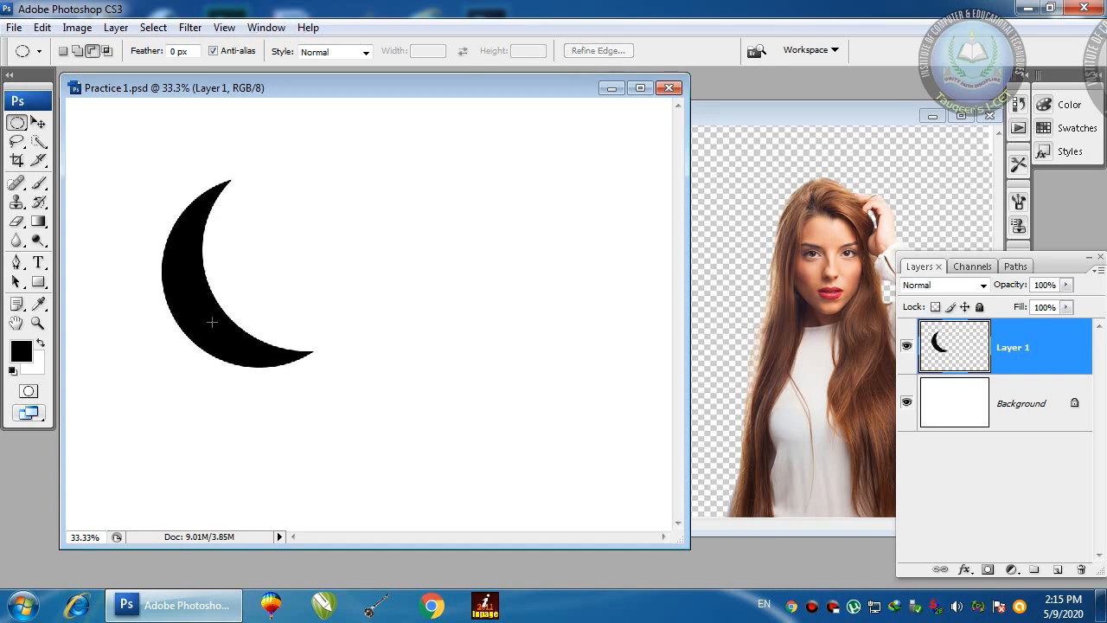
{"action": "key", "text": "v"}
{"action": "left_click_drag", "start_coordinate": [181, 306], "coordinate": [189, 326]}
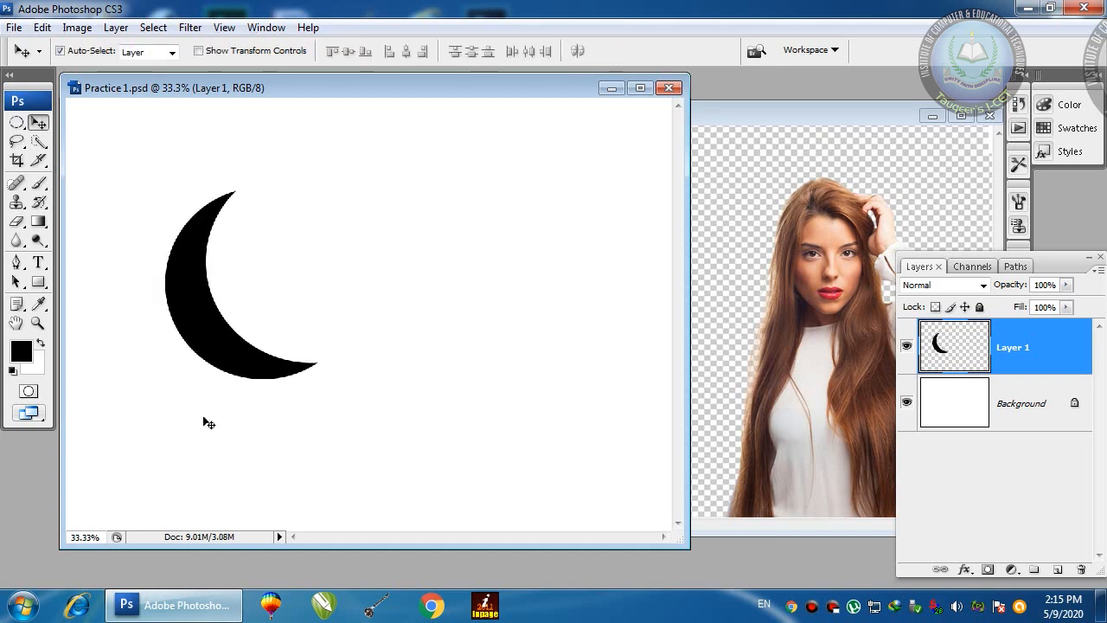
Step: Scale the crescent to 78.5% and rotate it slightly around its top tip
{"action": "key", "text": "ctrl+t"}
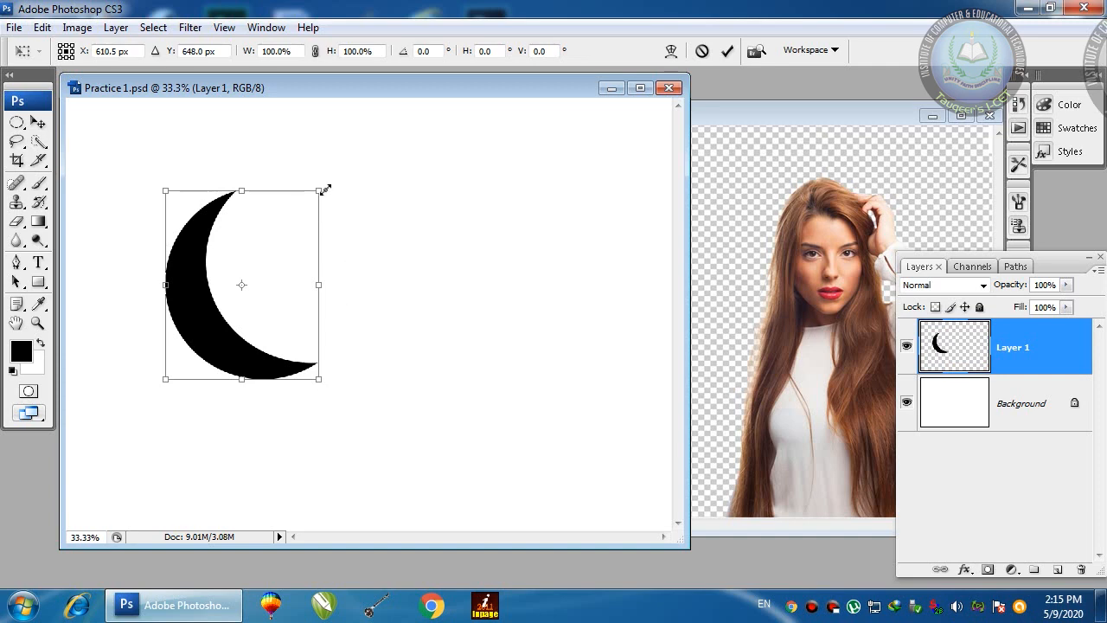
{"action": "left_click_drag", "start_coordinate": [322, 185], "coordinate": [292, 229]}
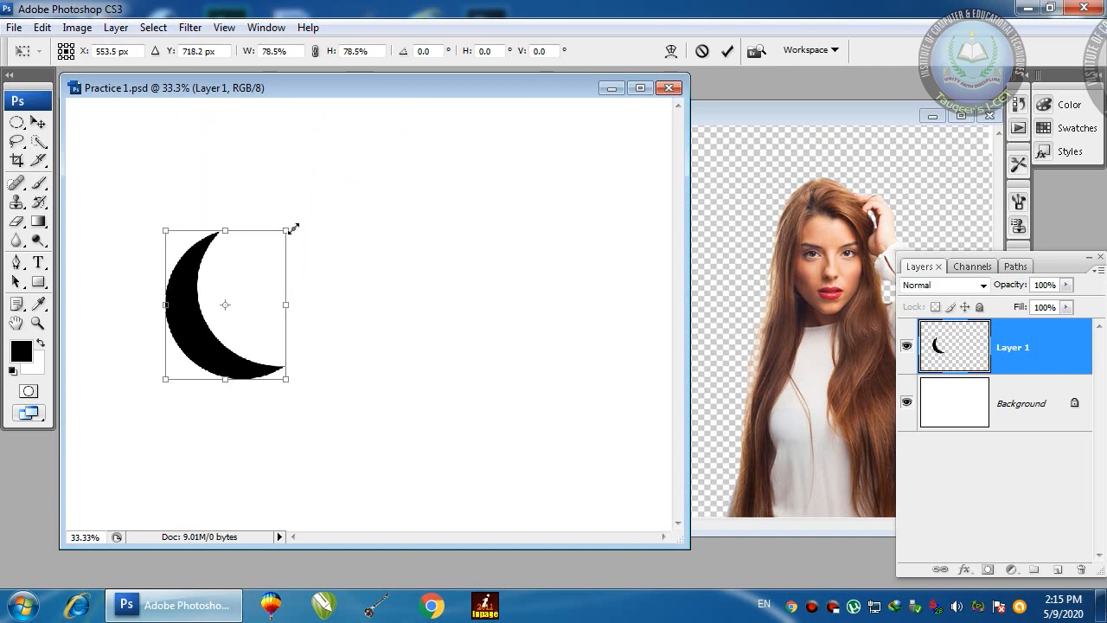
{"action": "left_click_drag", "start_coordinate": [292, 227], "coordinate": [313, 241]}
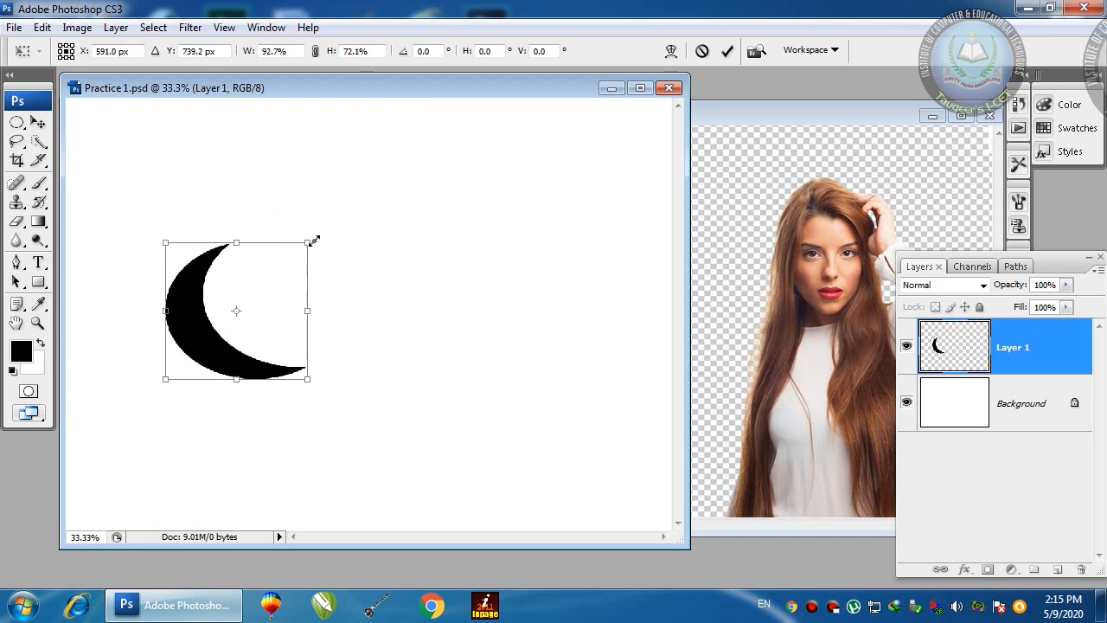
{"action": "key", "text": "ctrl+z"}
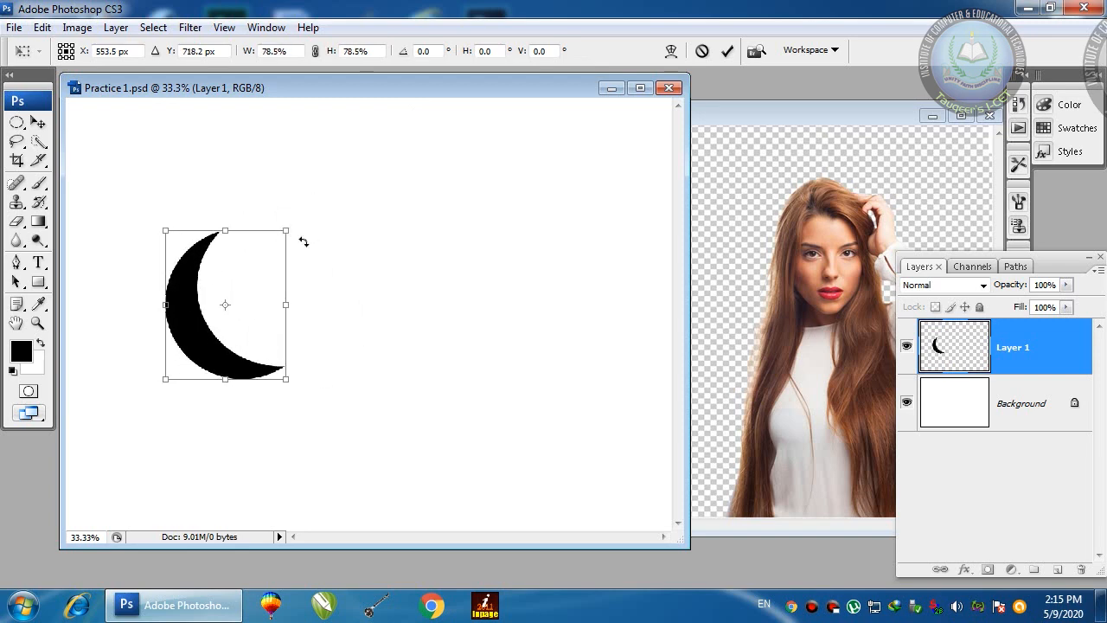
{"action": "mouse_move", "coordinate": [320, 227]}
{"action": "left_mouse_down"}
{"action": "mouse_move", "coordinate": [329, 378]}
{"action": "mouse_move", "coordinate": [404, 159]}
{"action": "mouse_move", "coordinate": [366, 141]}
{"action": "left_mouse_up"}
{"action": "left_click", "coordinate": [222, 306]}
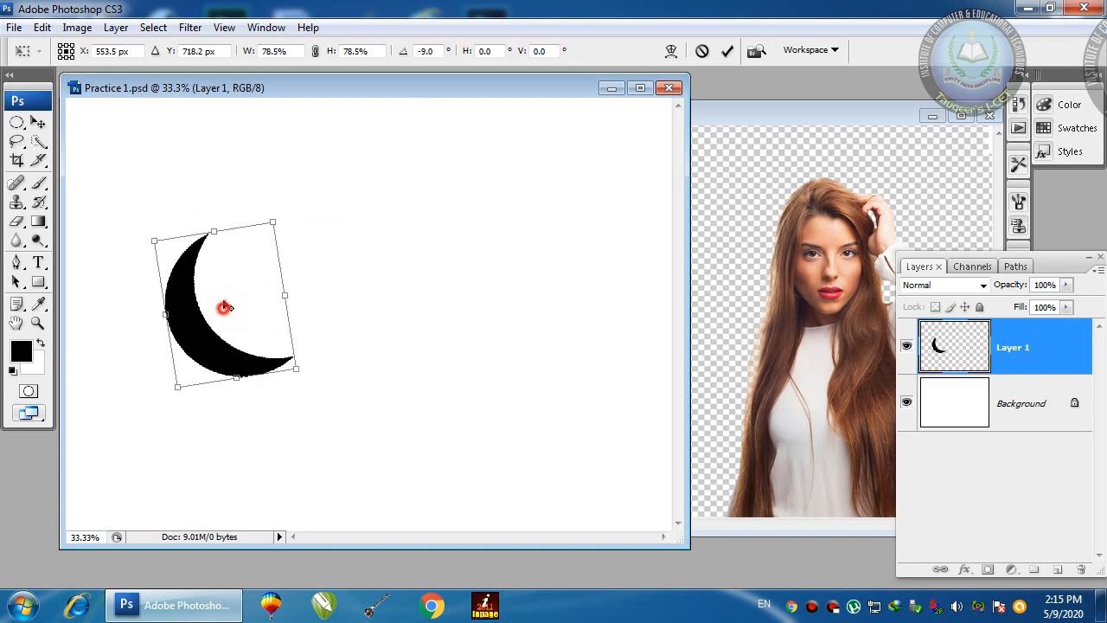
{"action": "left_click_drag", "start_coordinate": [211, 252], "coordinate": [208, 249]}
{"action": "left_click_drag", "start_coordinate": [314, 228], "coordinate": [376, 235]}
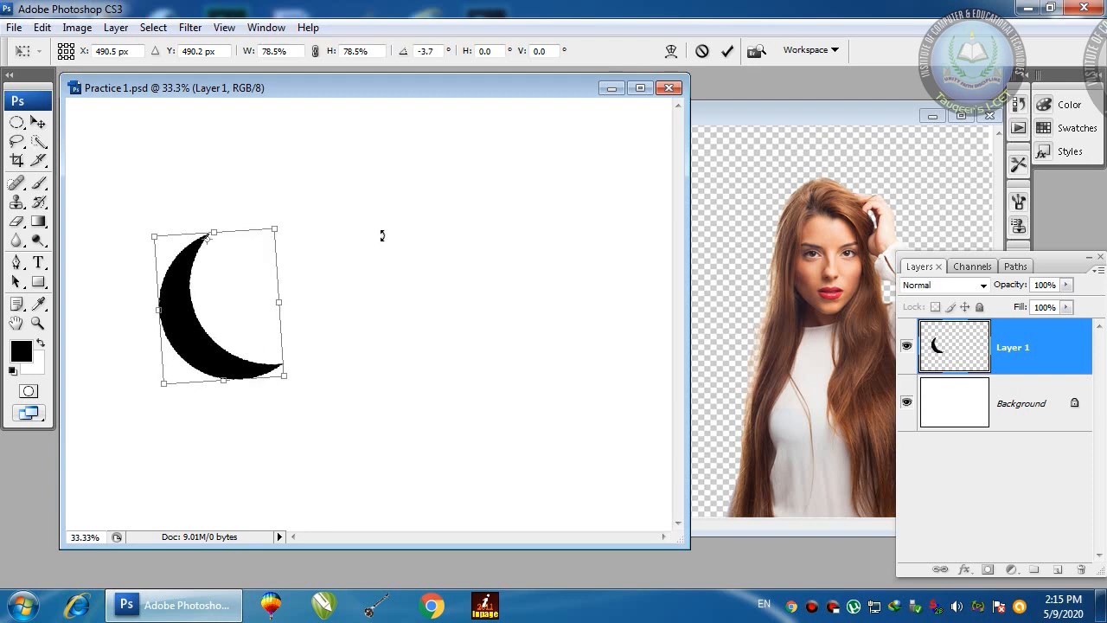
{"action": "key", "text": "Return"}
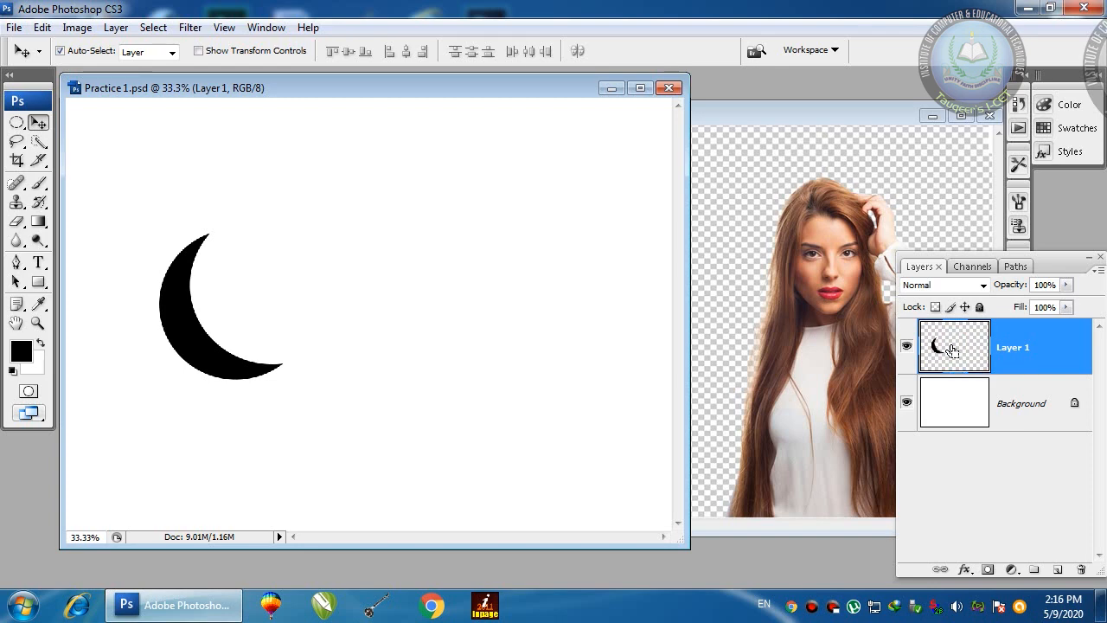
Step: Duplicate the crescent and rotate the copy upward around its top tip
{"action": "key", "text": "ctrl+j"}
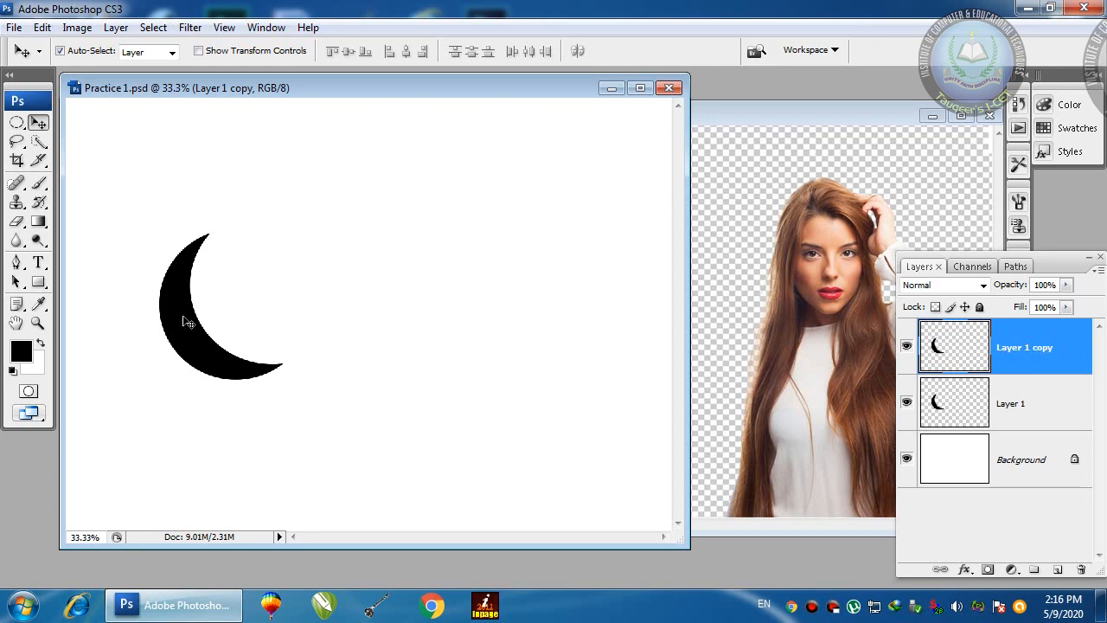
{"action": "left_click_drag", "start_coordinate": [182, 318], "coordinate": [263, 309]}
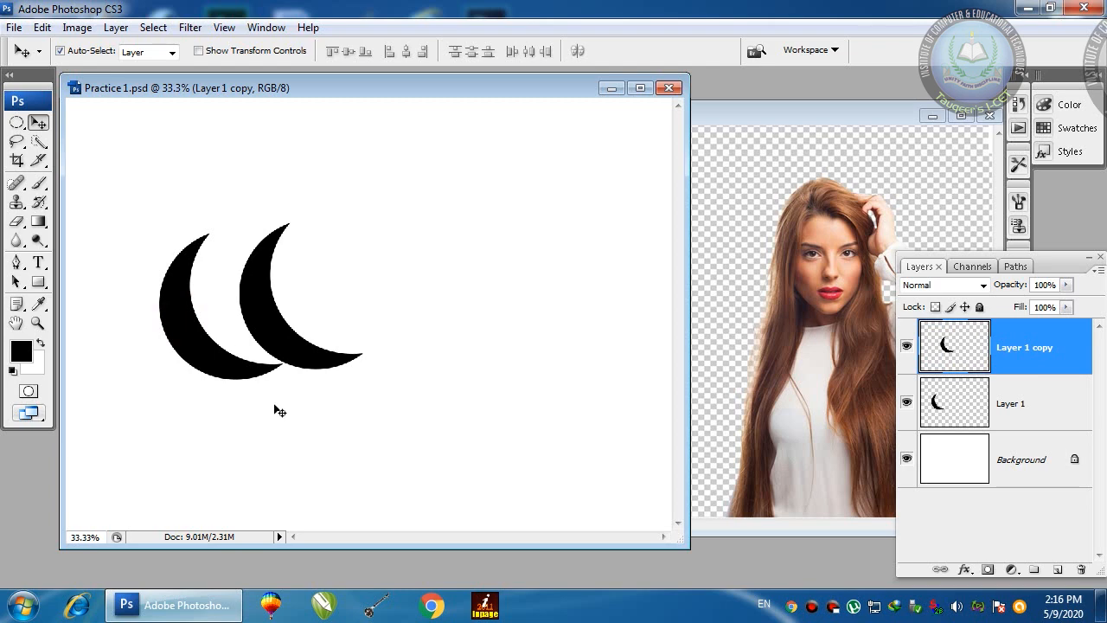
{"action": "key", "text": "ctrl+z"}
{"action": "key", "text": "ctrl+t"}
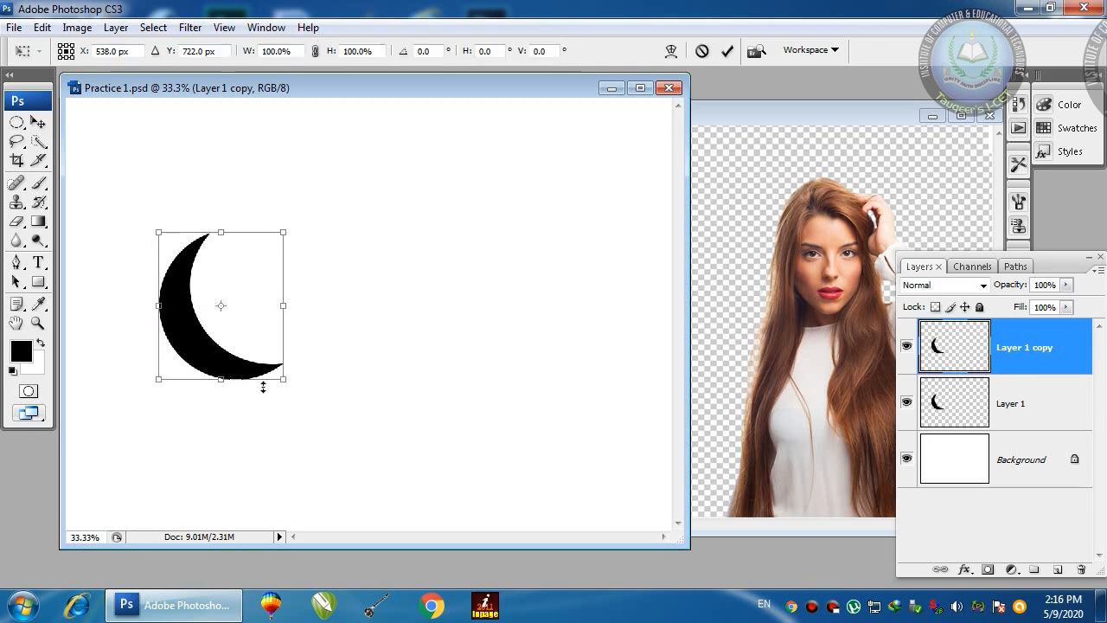
{"action": "left_click_drag", "start_coordinate": [220, 308], "coordinate": [212, 241]}
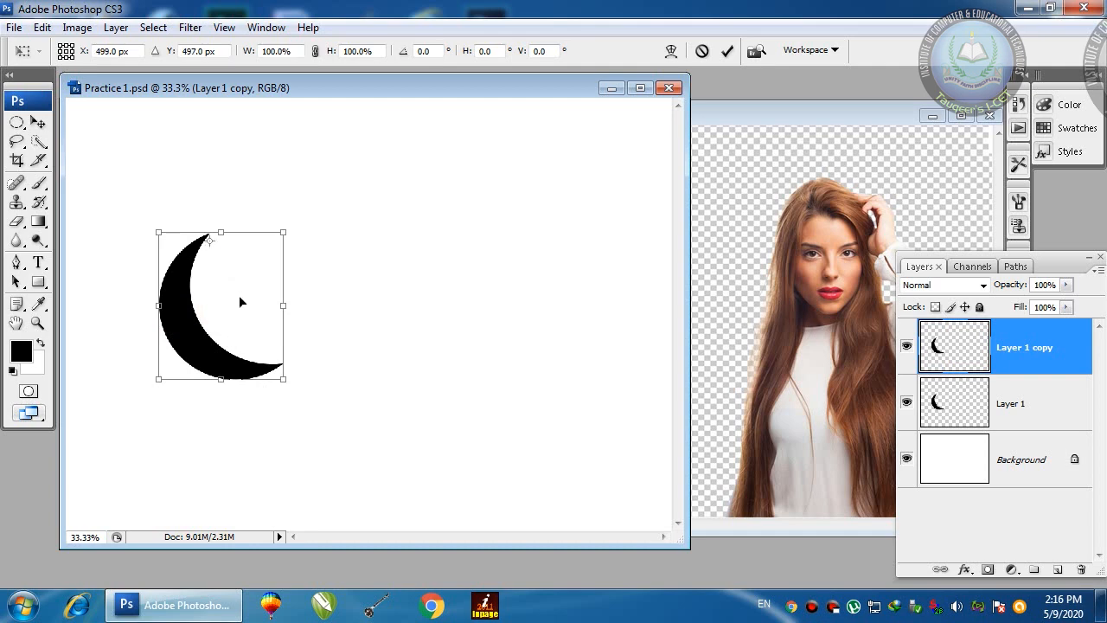
{"action": "left_click_drag", "start_coordinate": [338, 308], "coordinate": [412, 231]}
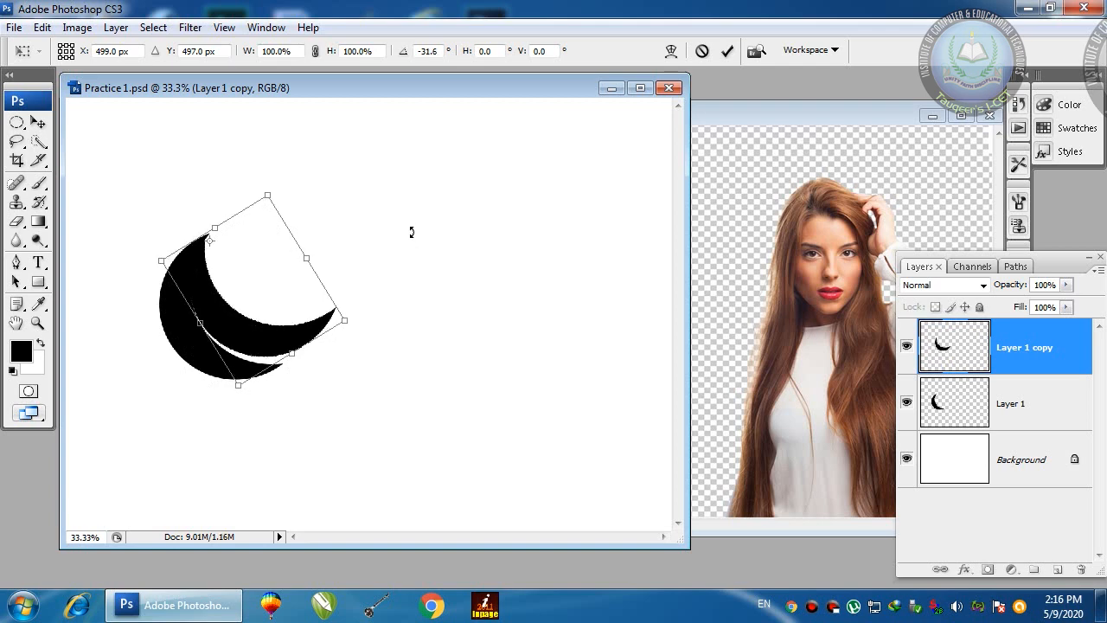
{"action": "key", "text": "Return"}
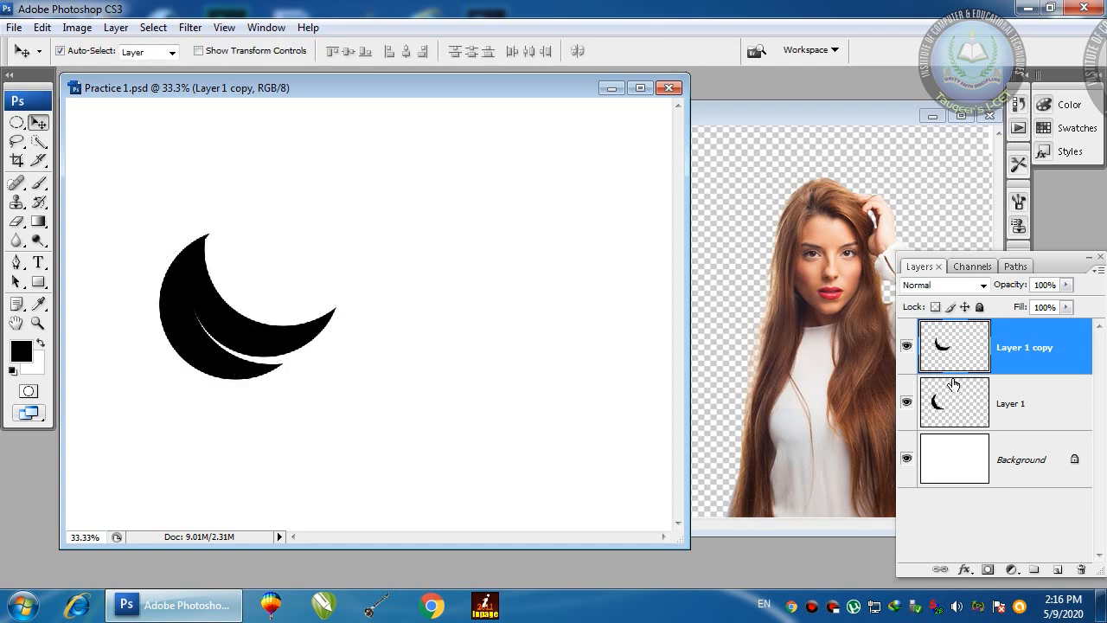
Step: Duplicate again, rotate the new copy -30.6° about its top-left tip, and duplicate once more
{"action": "key", "text": "ctrl+j"}
{"action": "key", "text": "ctrl+t"}
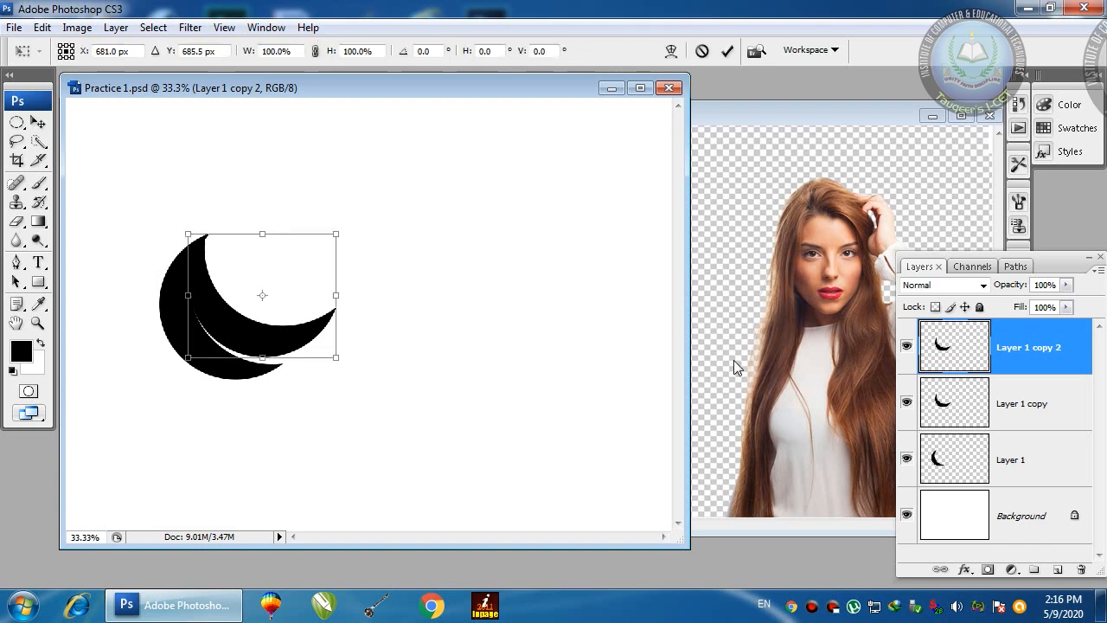
{"action": "left_click_drag", "start_coordinate": [263, 297], "coordinate": [209, 239]}
{"action": "left_click_drag", "start_coordinate": [416, 315], "coordinate": [477, 191]}
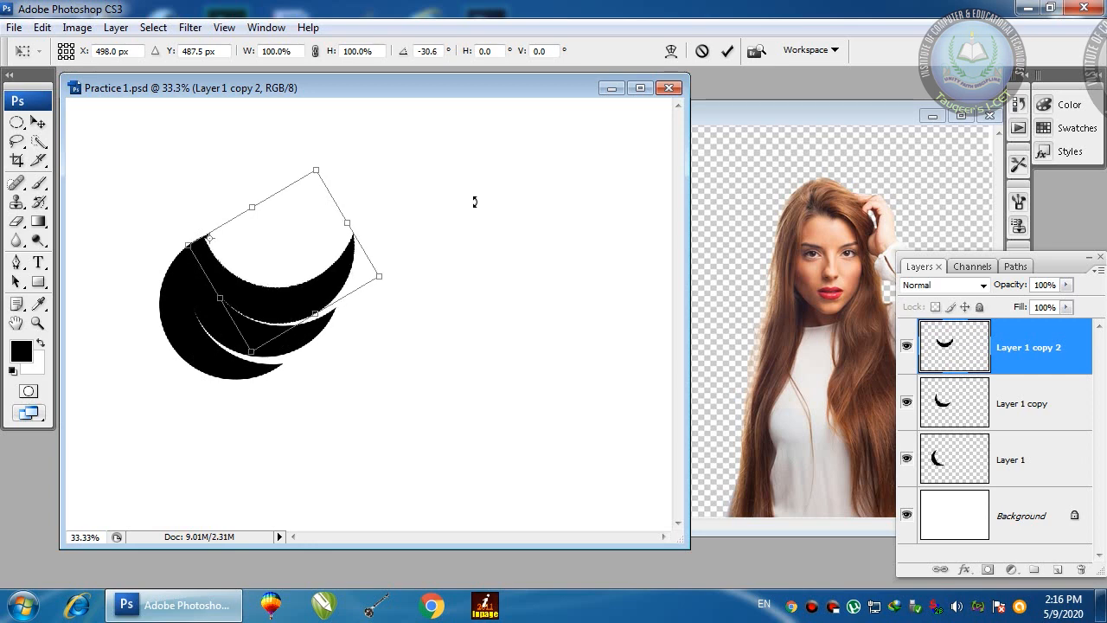
{"action": "key", "text": "Return"}
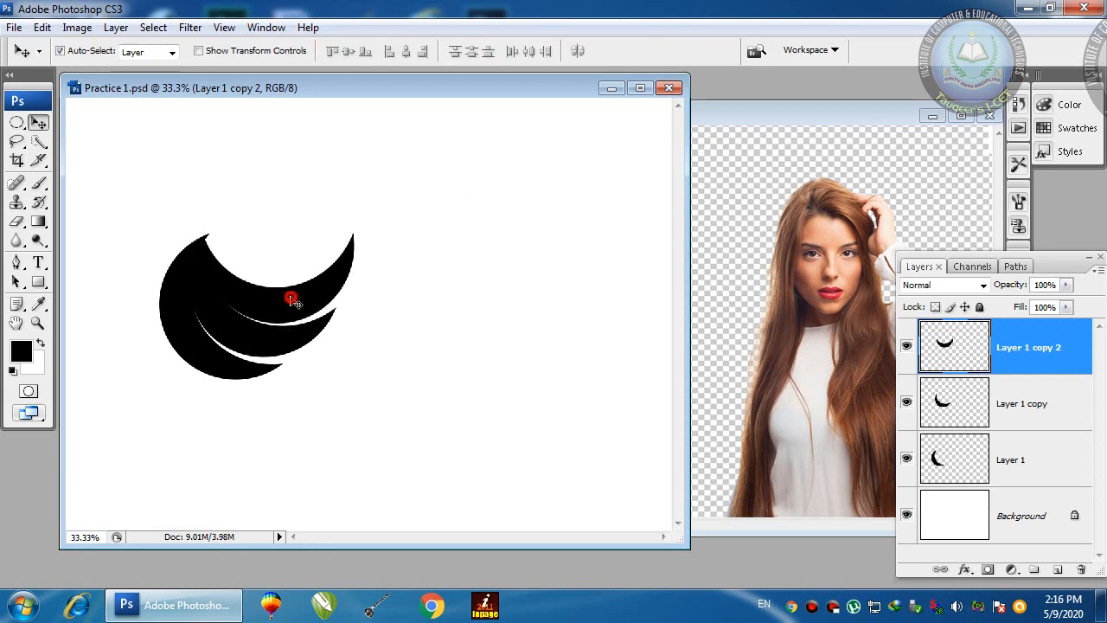
{"action": "key", "text": "ctrl+j"}
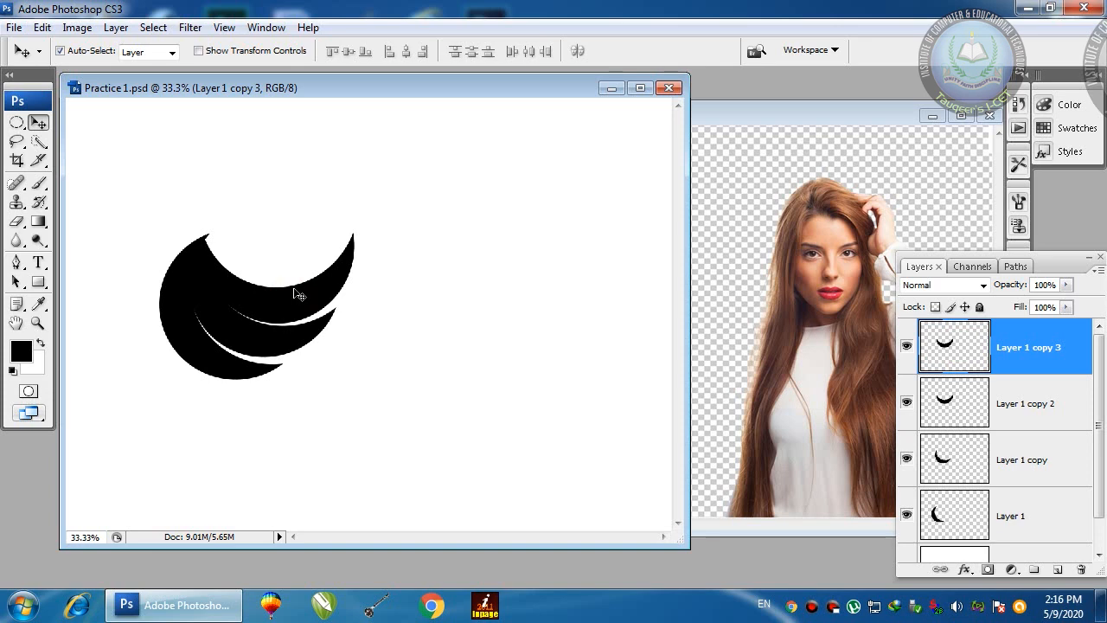
Step: Rotate Layer 1 copy 3 about -14° upward around its top-left tip
{"action": "key", "text": "ctrl+t"}
{"action": "left_click_drag", "start_coordinate": [279, 280], "coordinate": [223, 250]}
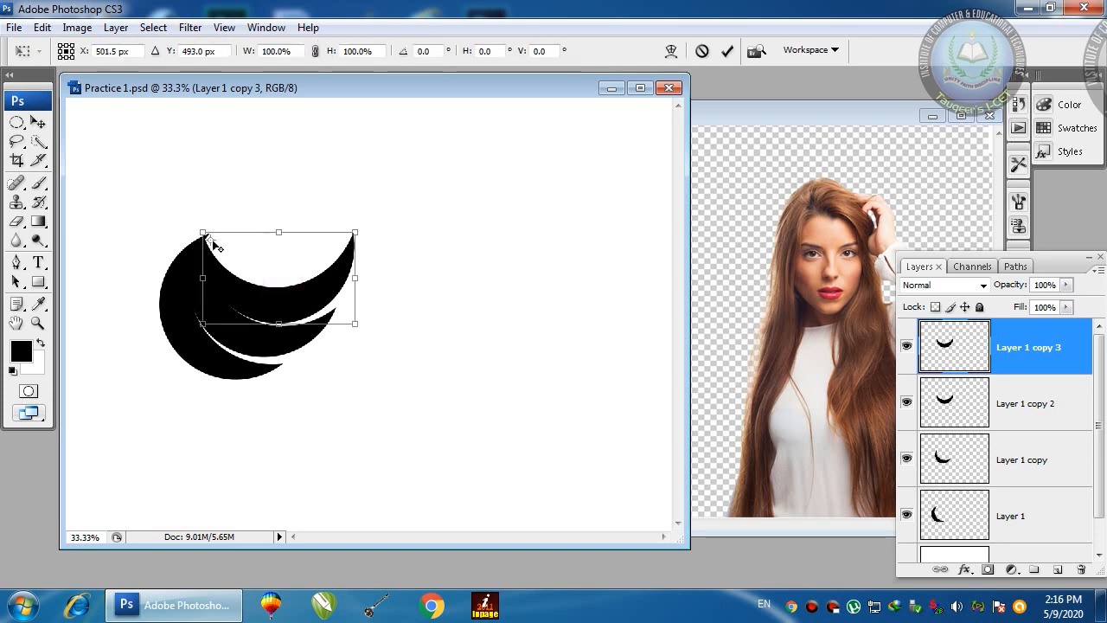
{"action": "left_click_drag", "start_coordinate": [439, 308], "coordinate": [464, 176]}
{"action": "key", "text": "Return"}
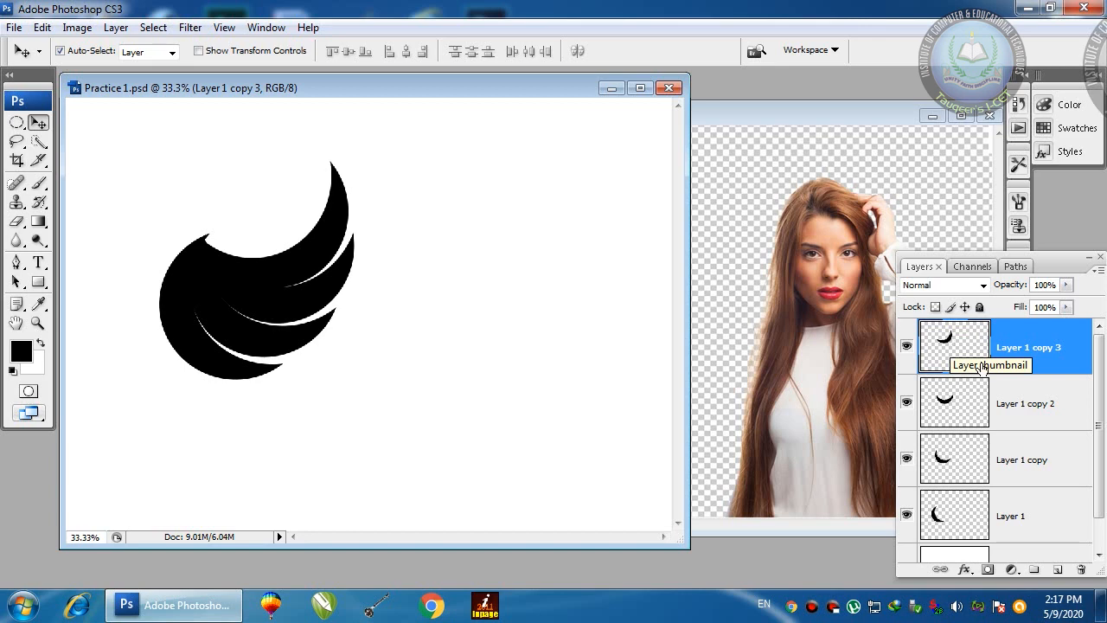
Step: Enlarge the Layers panel to show Background and undo an accidental crescent move
{"action": "left_click_drag", "start_coordinate": [1064, 258], "coordinate": [1064, 228]}
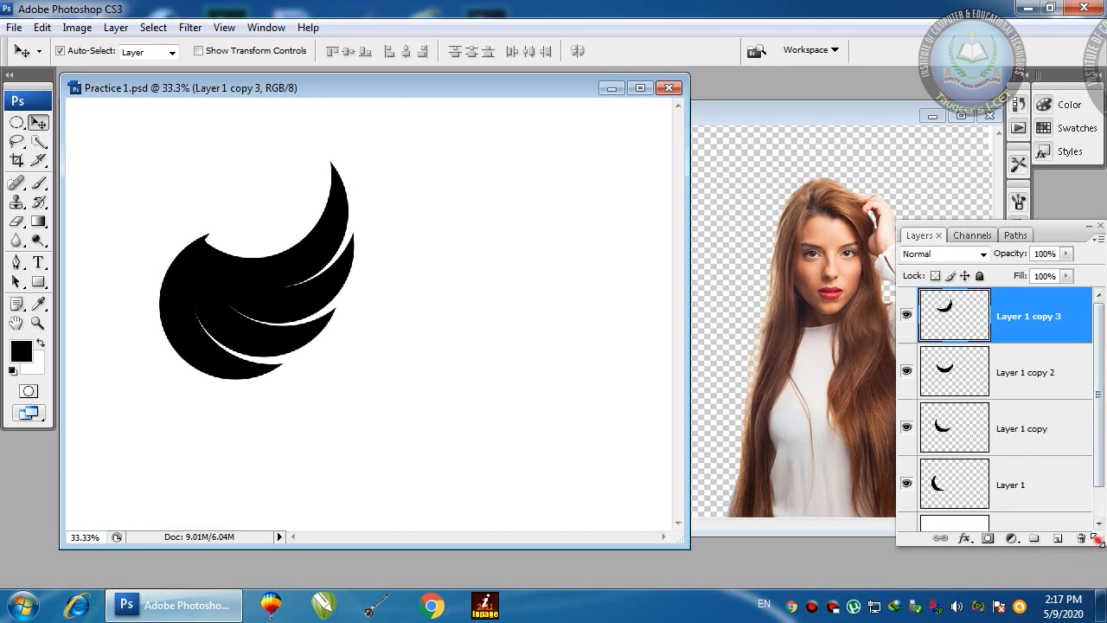
{"action": "left_click_drag", "start_coordinate": [1099, 544], "coordinate": [1099, 586]}
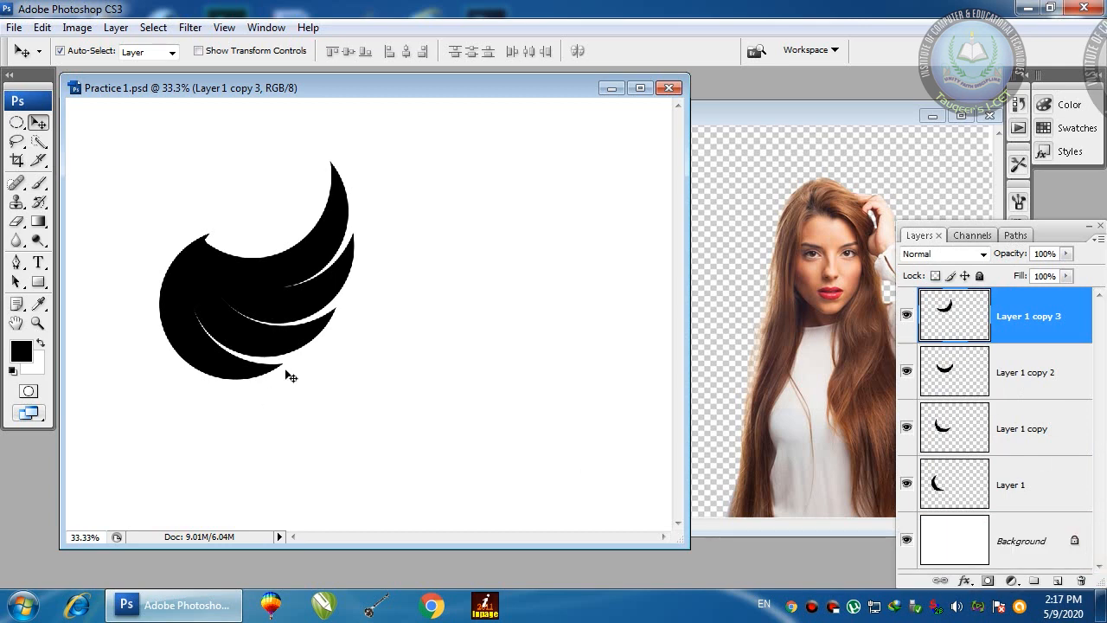
{"action": "left_click_drag", "start_coordinate": [285, 337], "coordinate": [376, 348]}
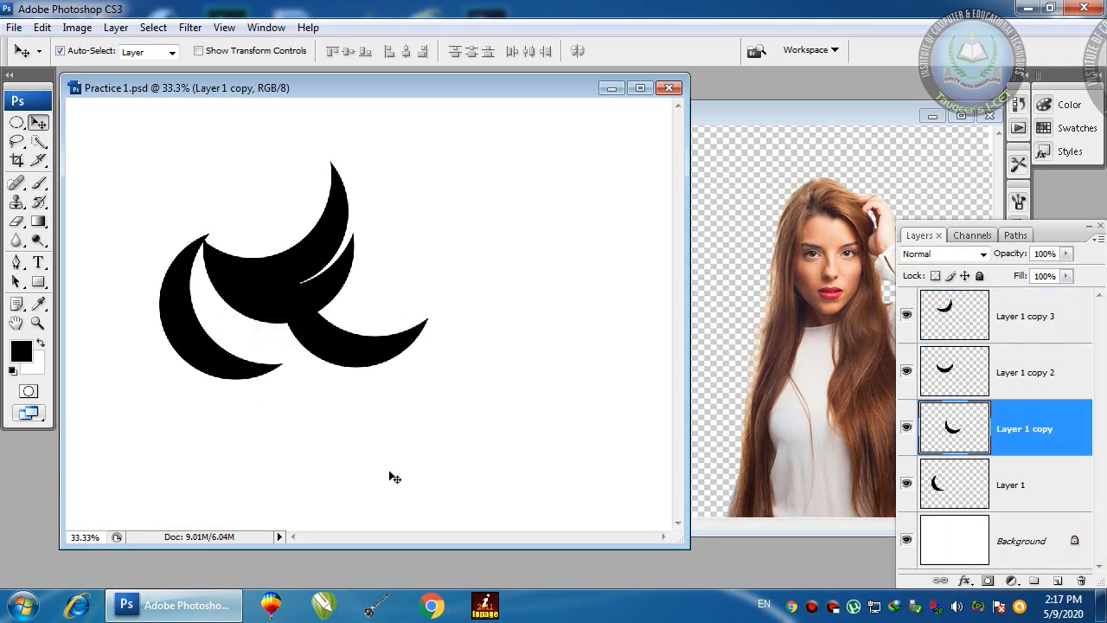
{"action": "key", "text": "ctrl+z"}
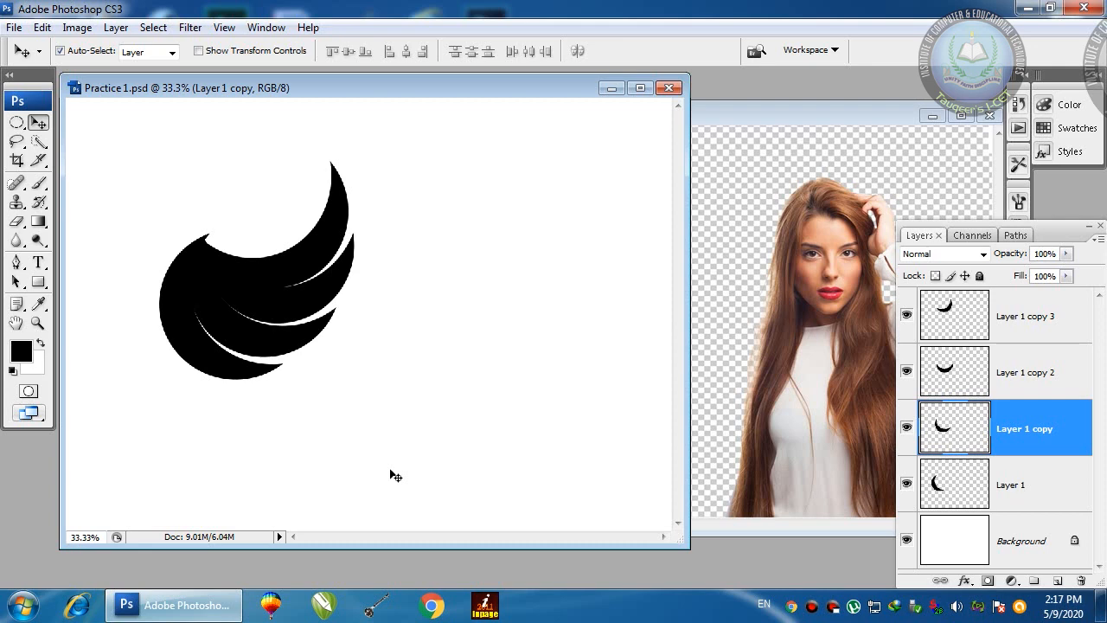
{"action": "left_click", "coordinate": [980, 333]}
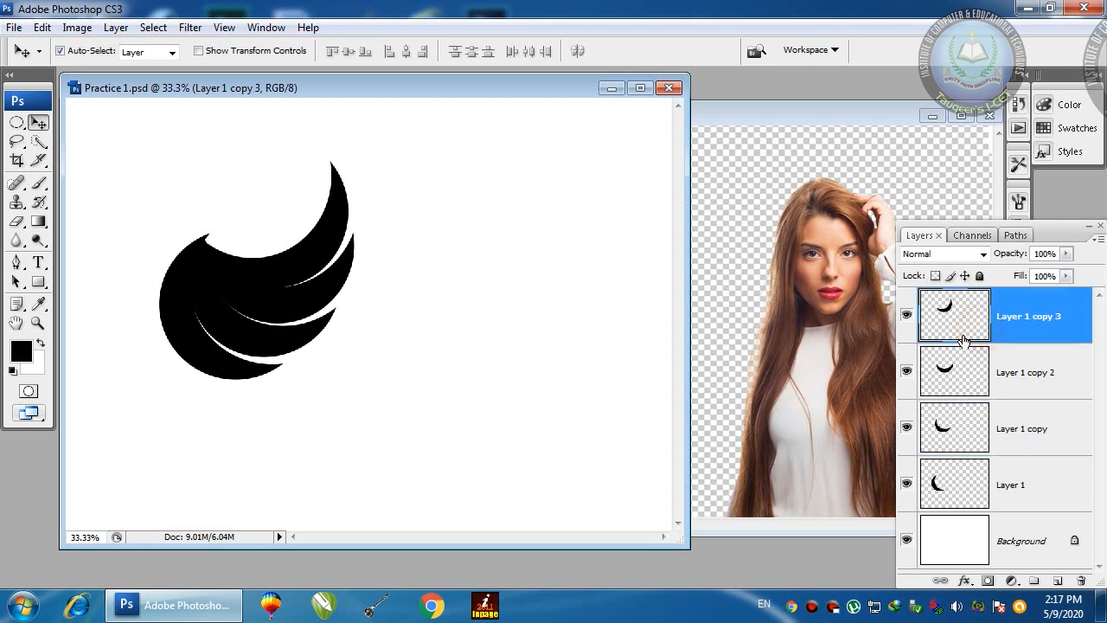
{"action": "left_click", "coordinate": [962, 474]}
{"action": "left_click", "coordinate": [961, 429]}
{"action": "left_click", "coordinate": [959, 372]}
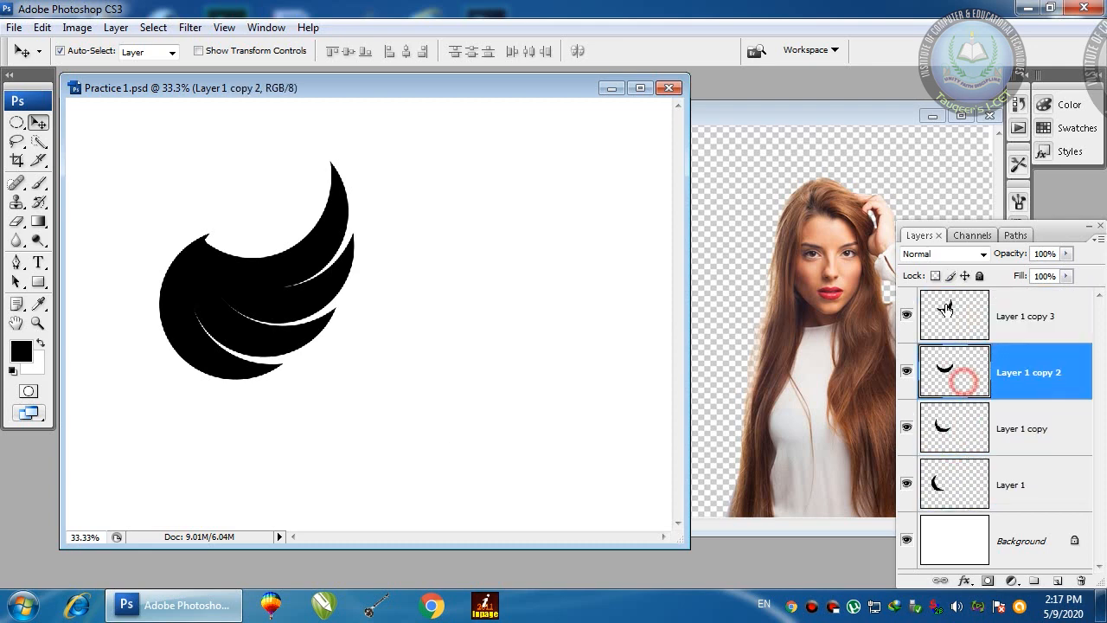
{"action": "left_click", "coordinate": [957, 309]}
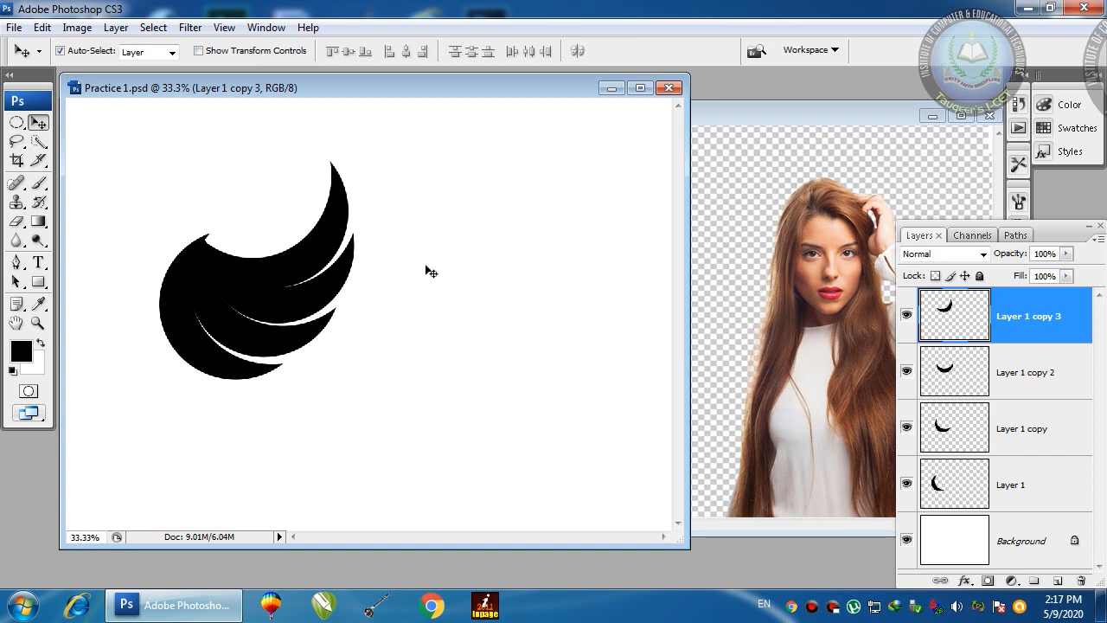
{"action": "left_click", "coordinate": [411, 156]}
{"action": "left_click_drag", "start_coordinate": [411, 155], "coordinate": [179, 390]}
{"action": "left_click", "coordinate": [455, 196]}
{"action": "left_click_drag", "start_coordinate": [388, 144], "coordinate": [166, 406]}
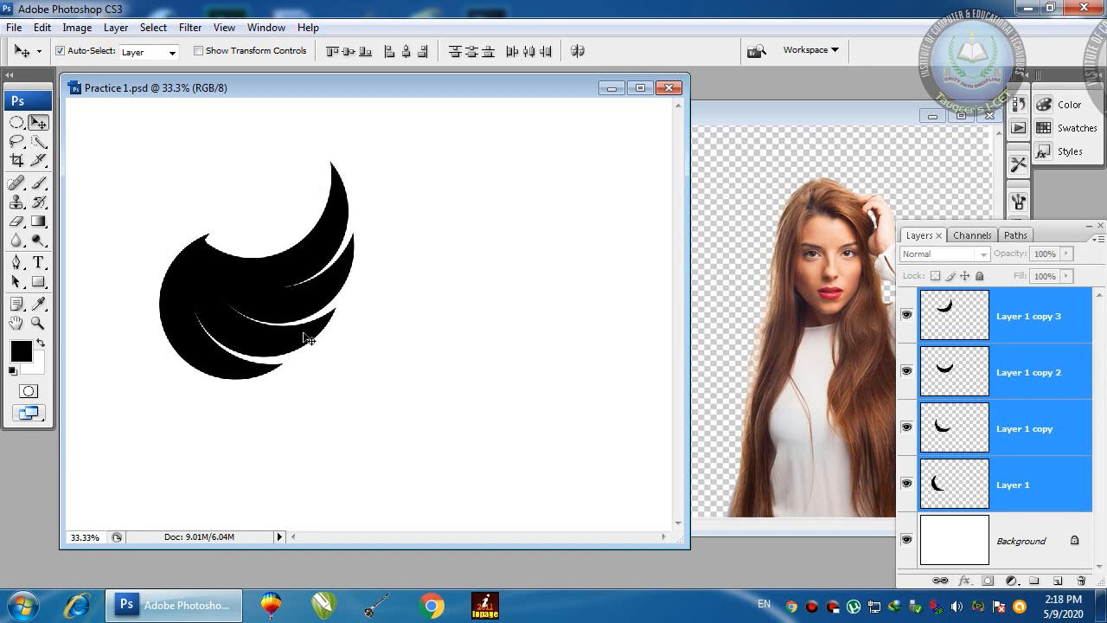
{"action": "left_click_drag", "start_coordinate": [388, 160], "coordinate": [176, 403]}
{"action": "left_click", "coordinate": [949, 317]}
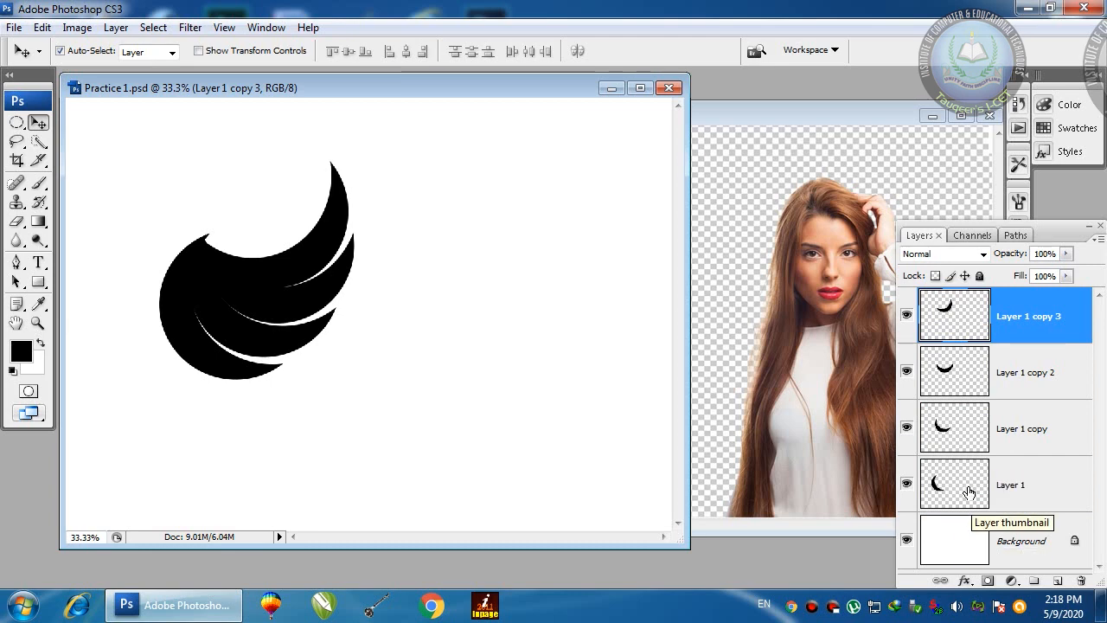
{"action": "left_click", "coordinate": [969, 491], "text": "shift"}
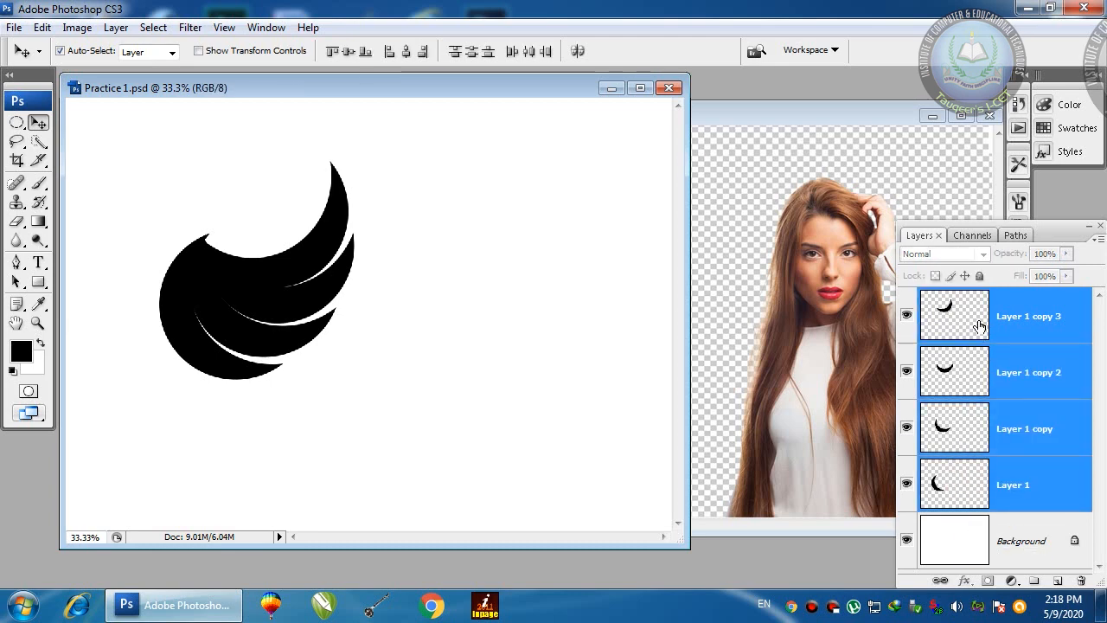
{"action": "left_click", "coordinate": [958, 482]}
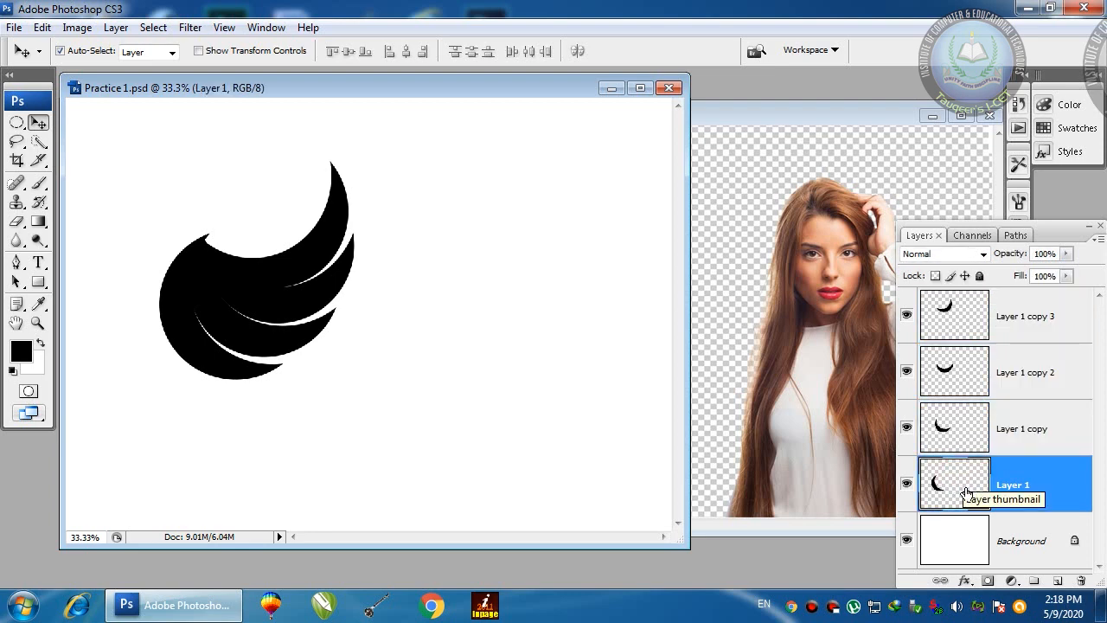
Step: Group the four crescent layers with Ctrl+G and pull Layer 1 copy's crescent down and right
{"action": "left_click", "coordinate": [968, 313], "text": "shift"}
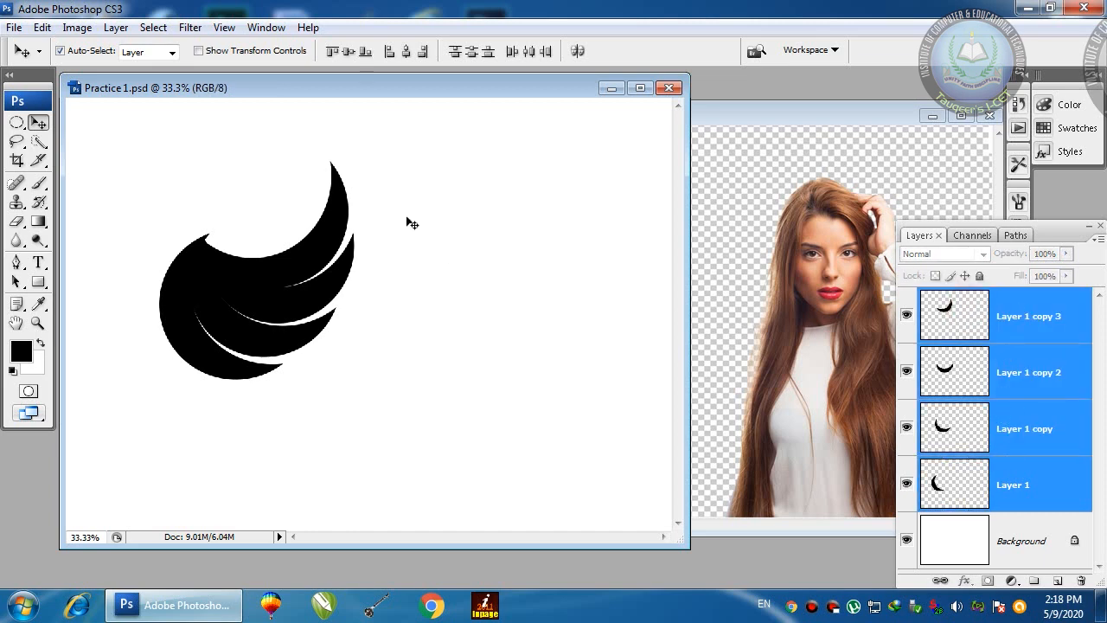
{"action": "key", "text": "ctrl+g"}
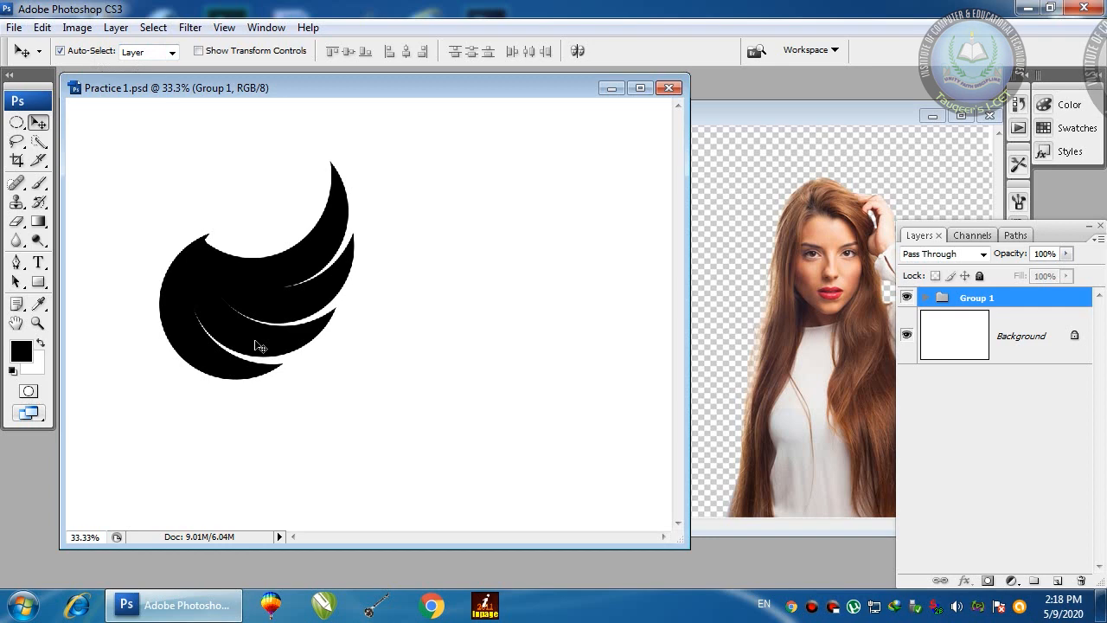
{"action": "left_click_drag", "start_coordinate": [260, 346], "coordinate": [372, 372]}
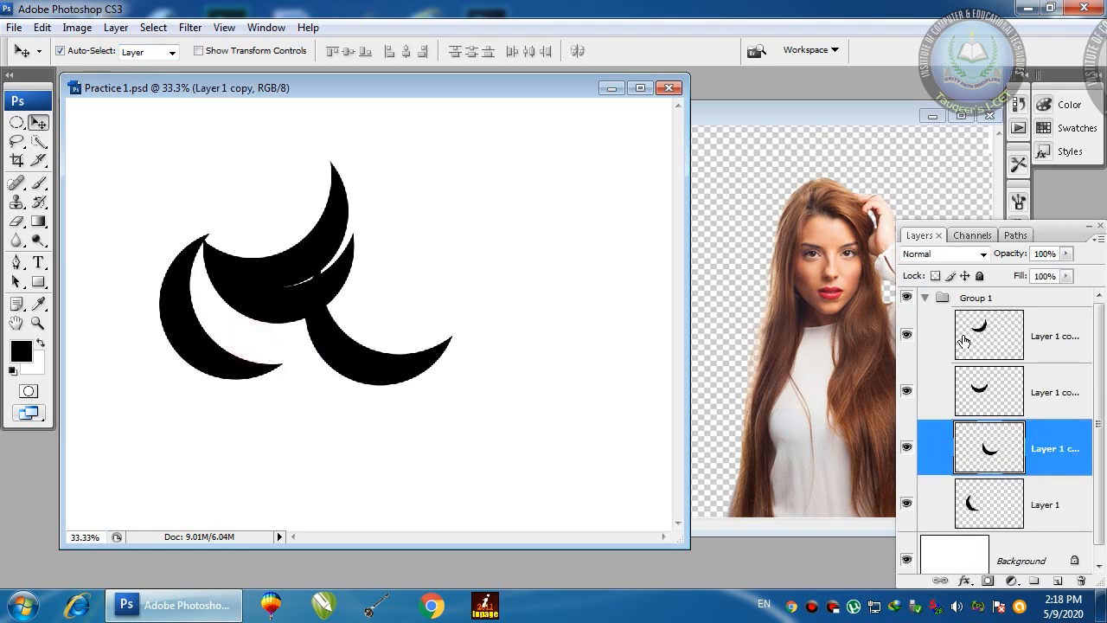
{"action": "left_click", "coordinate": [924, 299]}
{"action": "left_click", "coordinate": [926, 300]}
{"action": "left_click", "coordinate": [926, 300]}
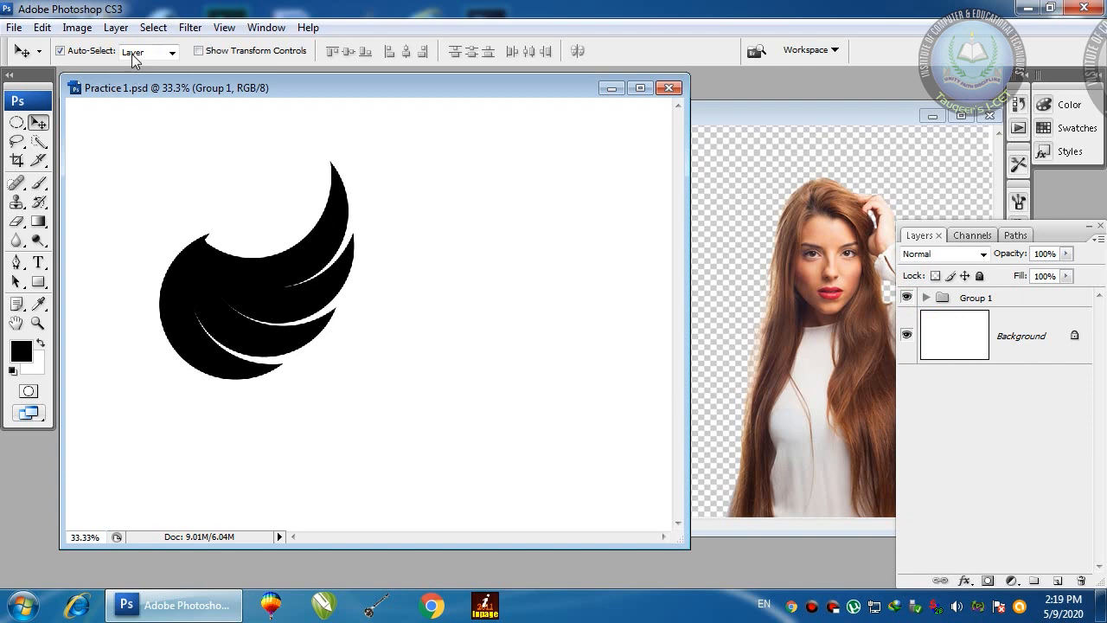
Step: Set Auto-Select to Group, nudge the wing lower-left, and Alt-drag Group 1 right as Group 1 copy
{"action": "left_click", "coordinate": [138, 52]}
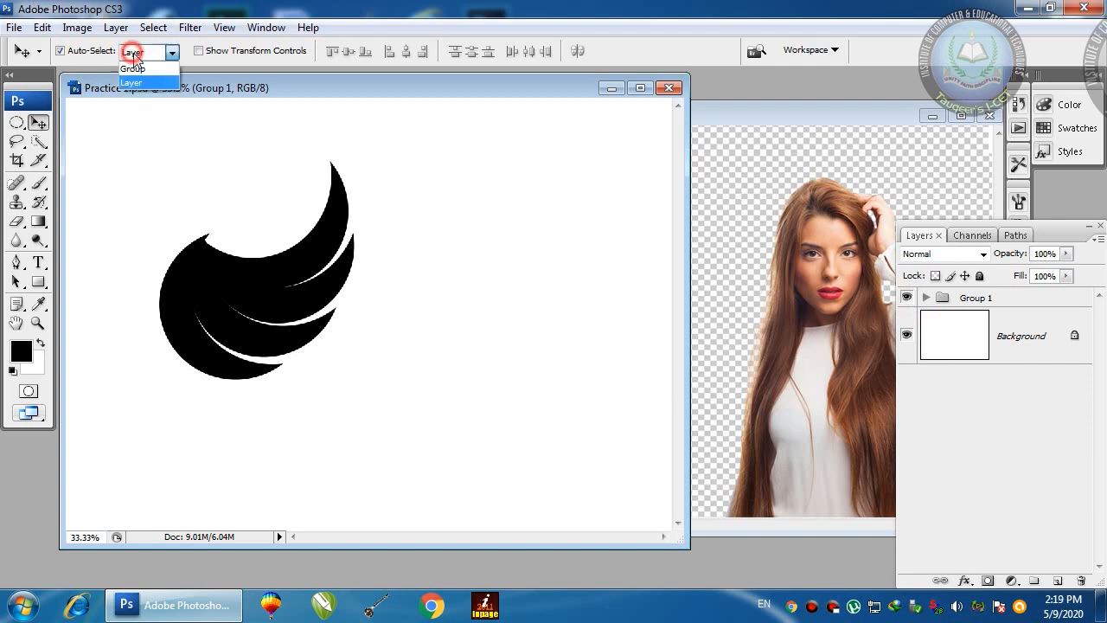
{"action": "left_click", "coordinate": [132, 66]}
{"action": "left_click", "coordinate": [39, 123]}
{"action": "left_click", "coordinate": [146, 54]}
{"action": "left_click", "coordinate": [143, 68]}
{"action": "left_click_drag", "start_coordinate": [247, 280], "coordinate": [237, 313]}
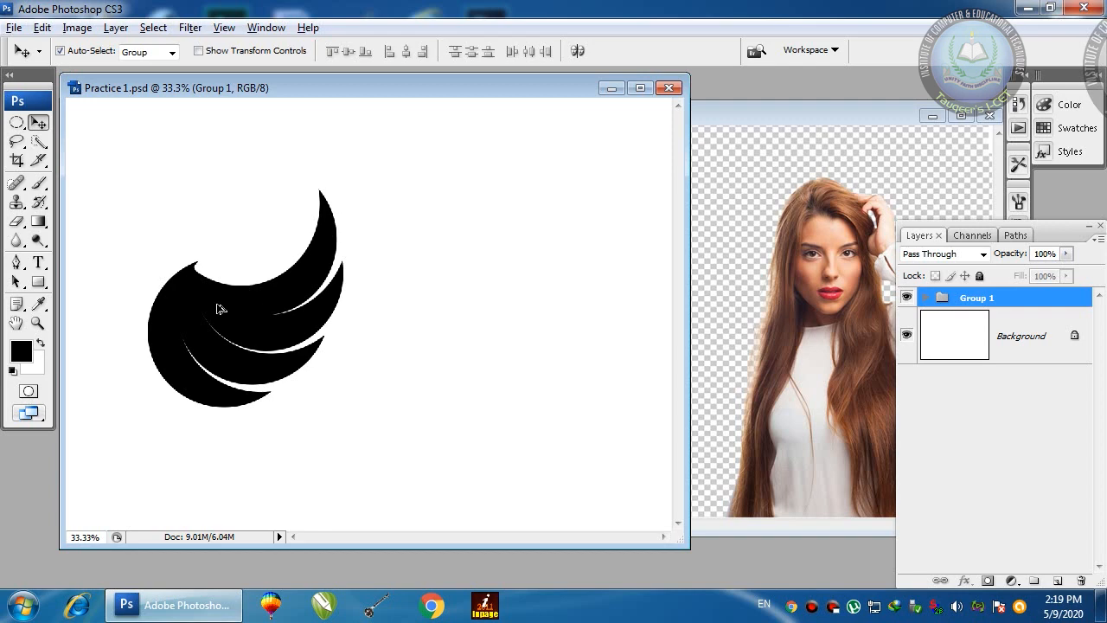
{"action": "left_click_drag", "start_coordinate": [218, 309], "coordinate": [433, 317]}
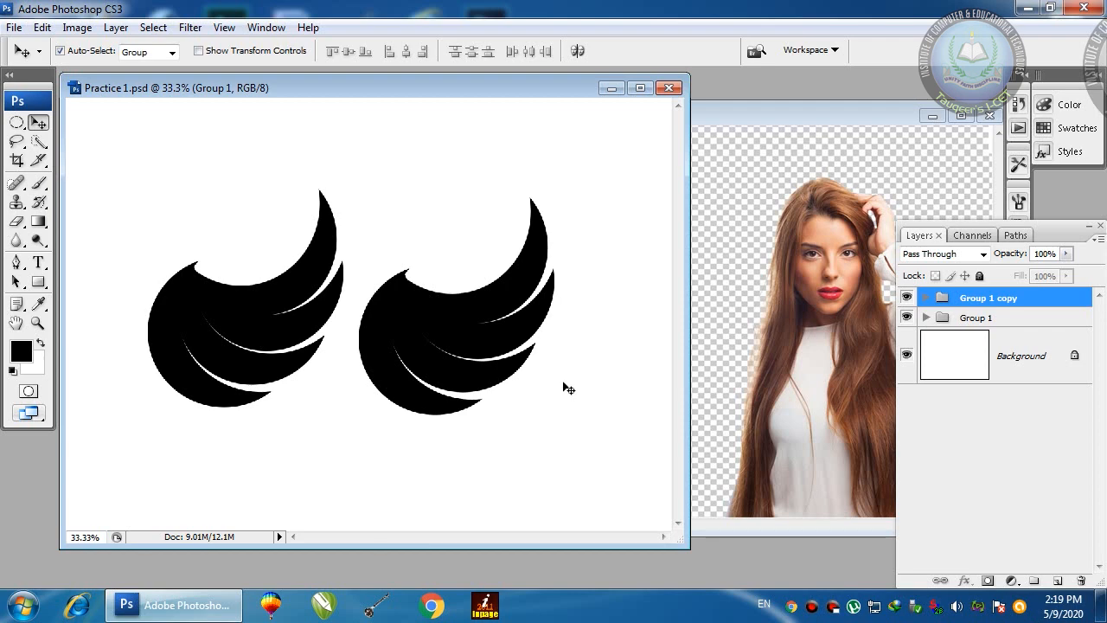
Step: Move Group 1 copy onto the original wing and rotate it about 120° around its upper-left tip
{"action": "left_click_drag", "start_coordinate": [399, 310], "coordinate": [189, 308]}
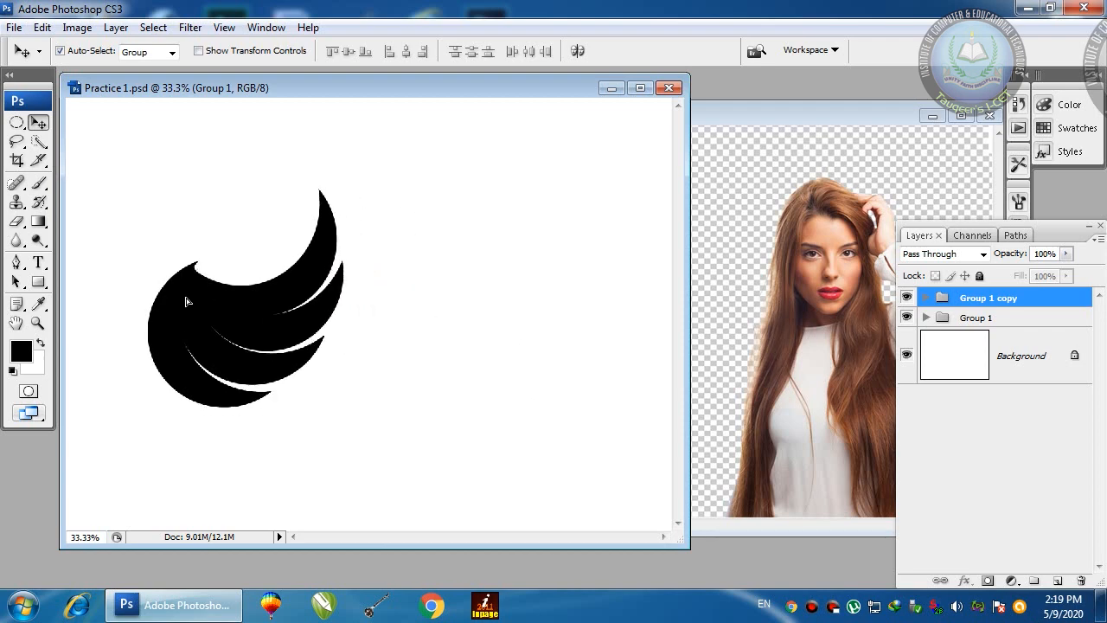
{"action": "key", "text": "ctrl+t"}
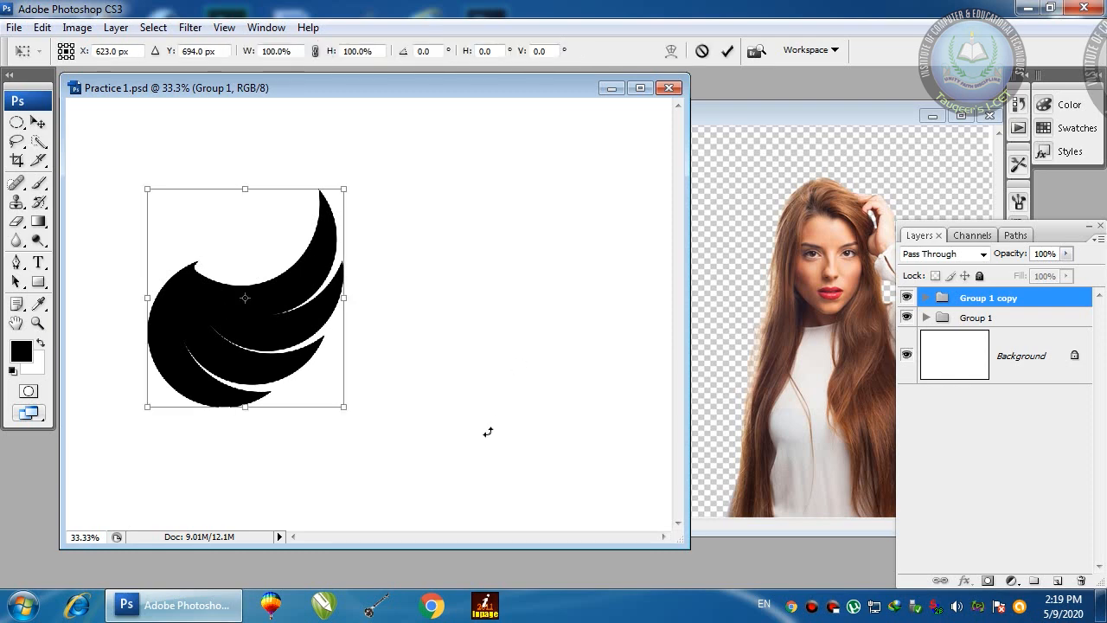
{"action": "left_click_drag", "start_coordinate": [246, 300], "coordinate": [198, 271]}
{"action": "left_click_drag", "start_coordinate": [500, 318], "coordinate": [143, 115]}
{"action": "mouse_move", "coordinate": [234, 275]}
{"action": "left_mouse_down"}
{"action": "mouse_move", "coordinate": [222, 268]}
{"action": "mouse_move", "coordinate": [227, 277]}
{"action": "left_mouse_up"}
{"action": "key", "text": "Return"}
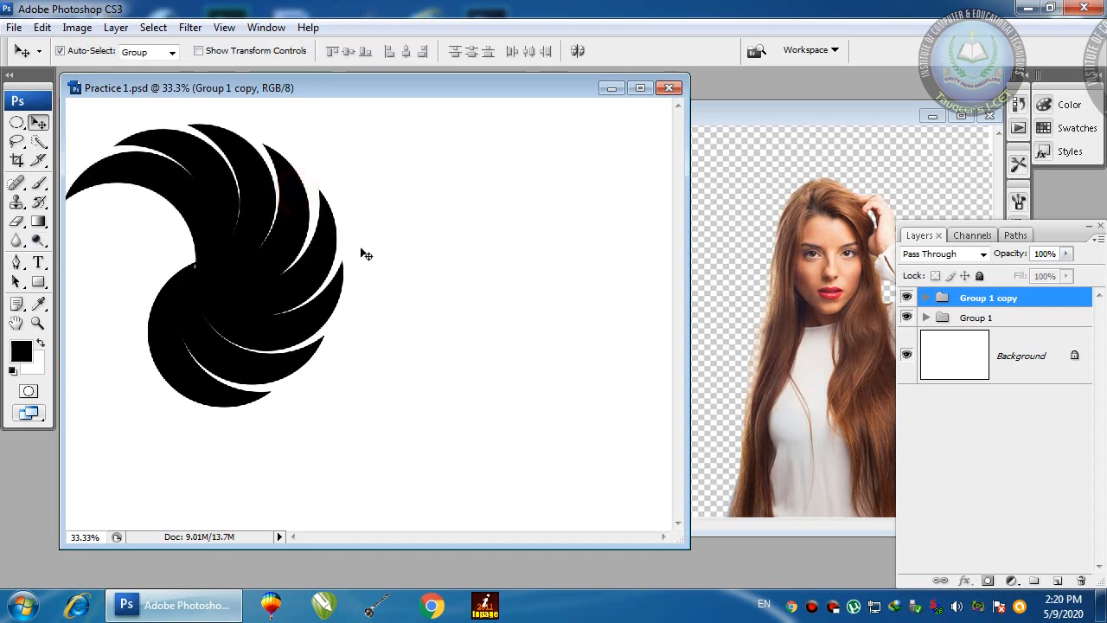
Step: Toggle visibility of Group 1 copy and Group 1 to compare the two wings
{"action": "left_click", "coordinate": [907, 299]}
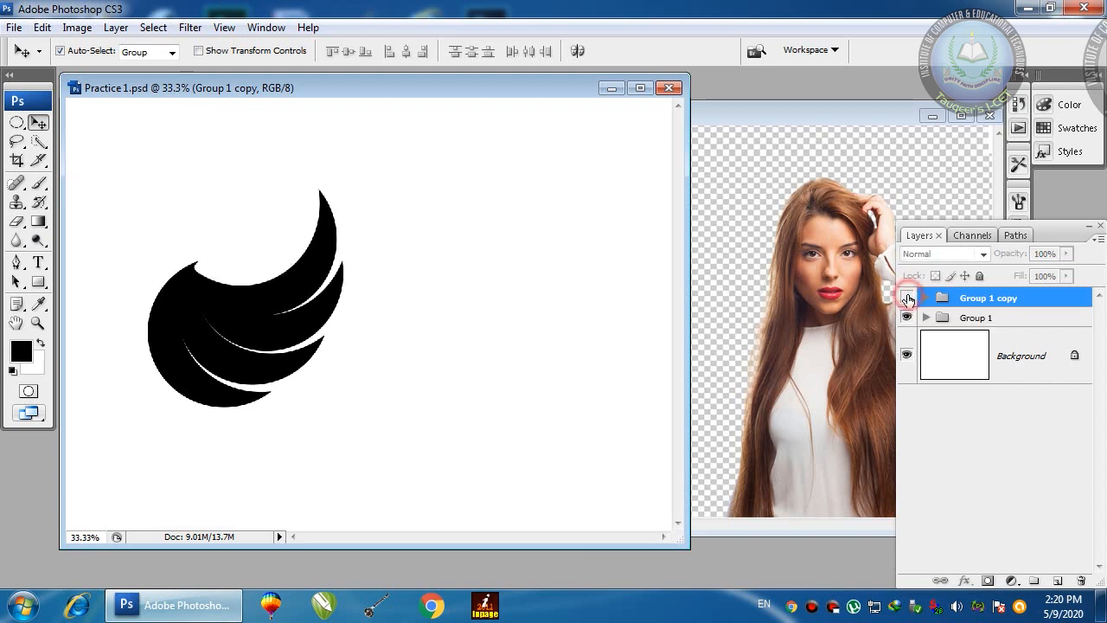
{"action": "left_click", "coordinate": [907, 298]}
{"action": "left_click", "coordinate": [905, 319]}
{"action": "left_click", "coordinate": [905, 318]}
{"action": "left_click", "coordinate": [907, 297]}
{"action": "left_click", "coordinate": [907, 298]}
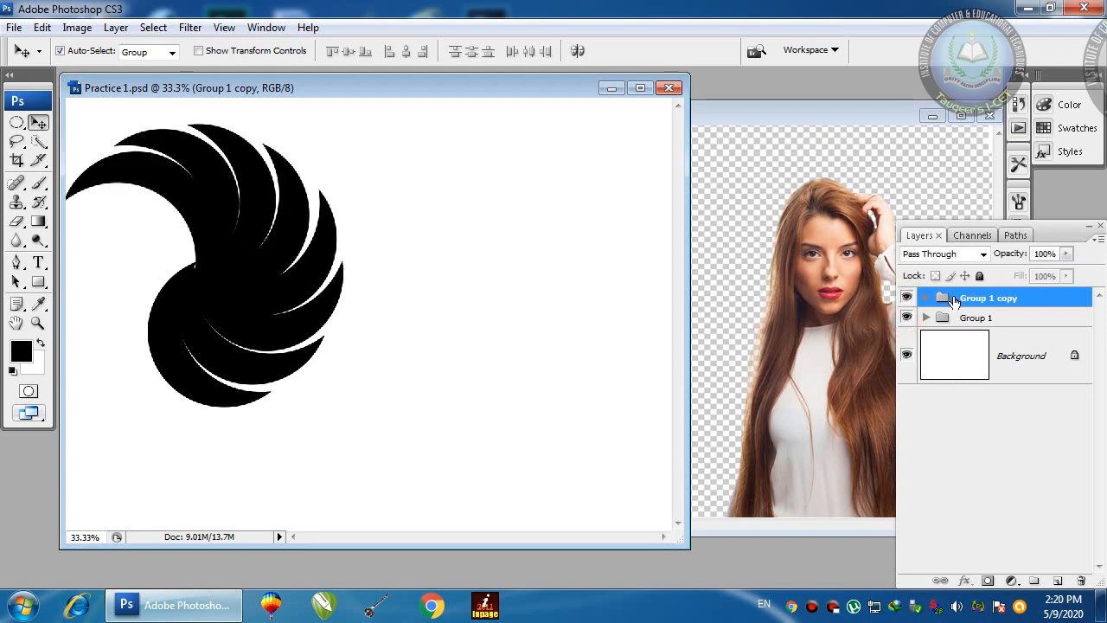
Step: Fill the second crescent layer in Group 1 copy with pure red
{"action": "left_click", "coordinate": [927, 298]}
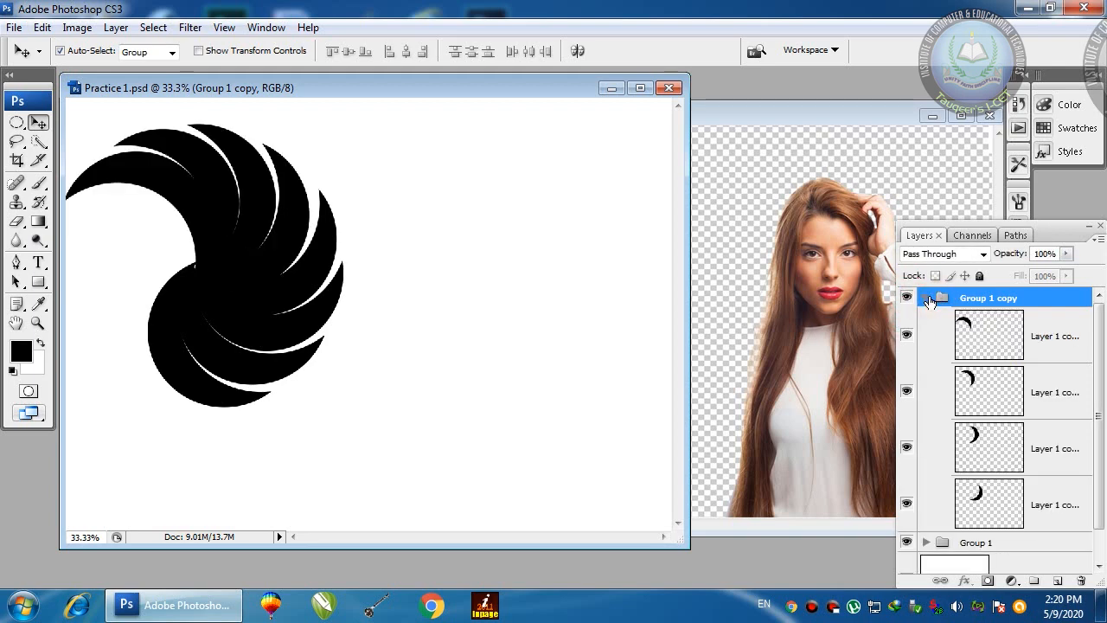
{"action": "left_click", "coordinate": [973, 331]}
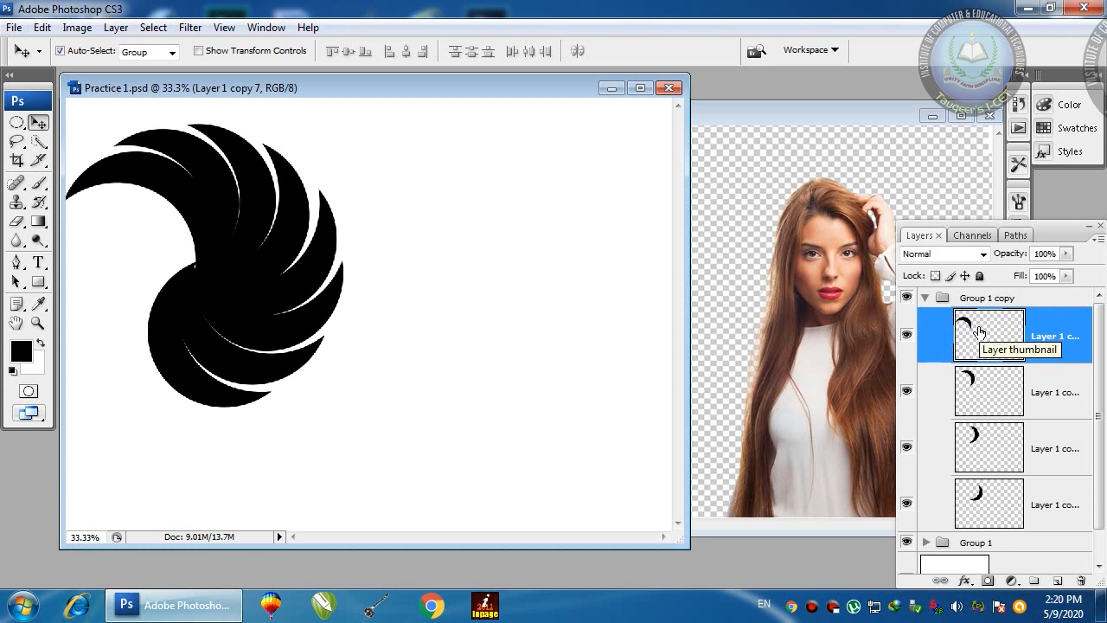
{"action": "left_click", "coordinate": [973, 385]}
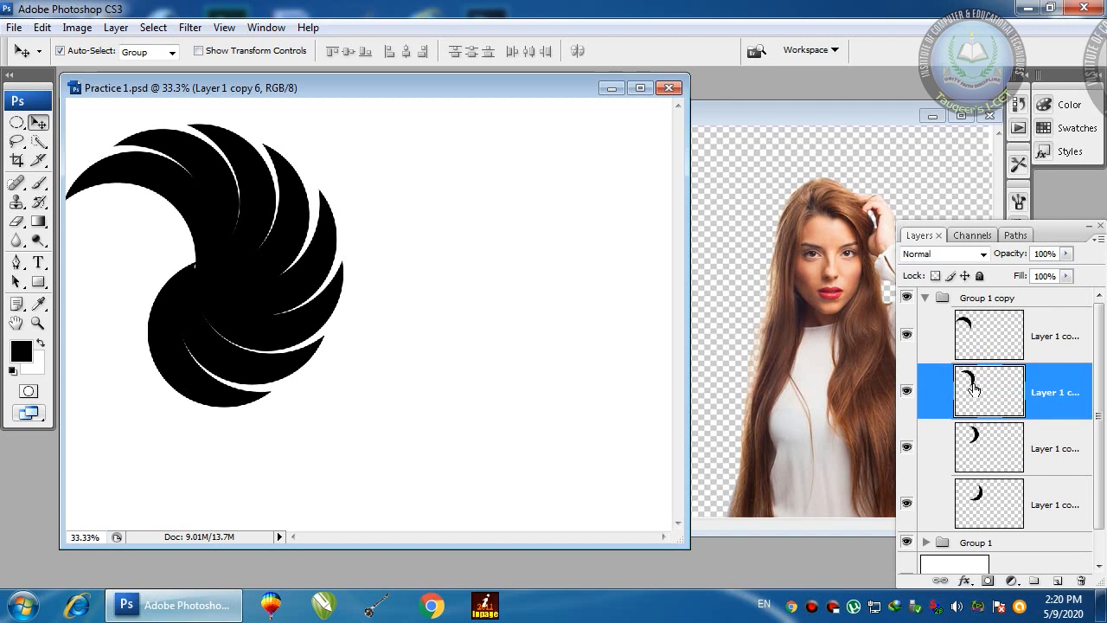
{"action": "left_click", "coordinate": [973, 389], "text": "ctrl"}
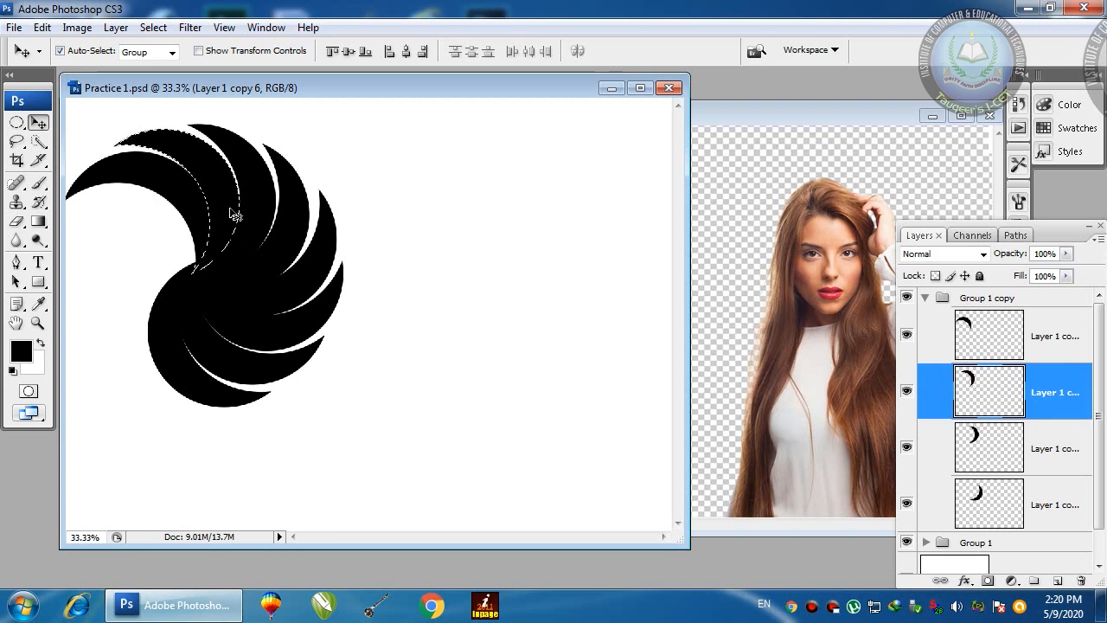
{"action": "left_click", "coordinate": [22, 350]}
{"action": "left_click", "coordinate": [753, 223]}
{"action": "left_click", "coordinate": [777, 189]}
{"action": "left_click", "coordinate": [958, 176]}
{"action": "key", "text": "v"}
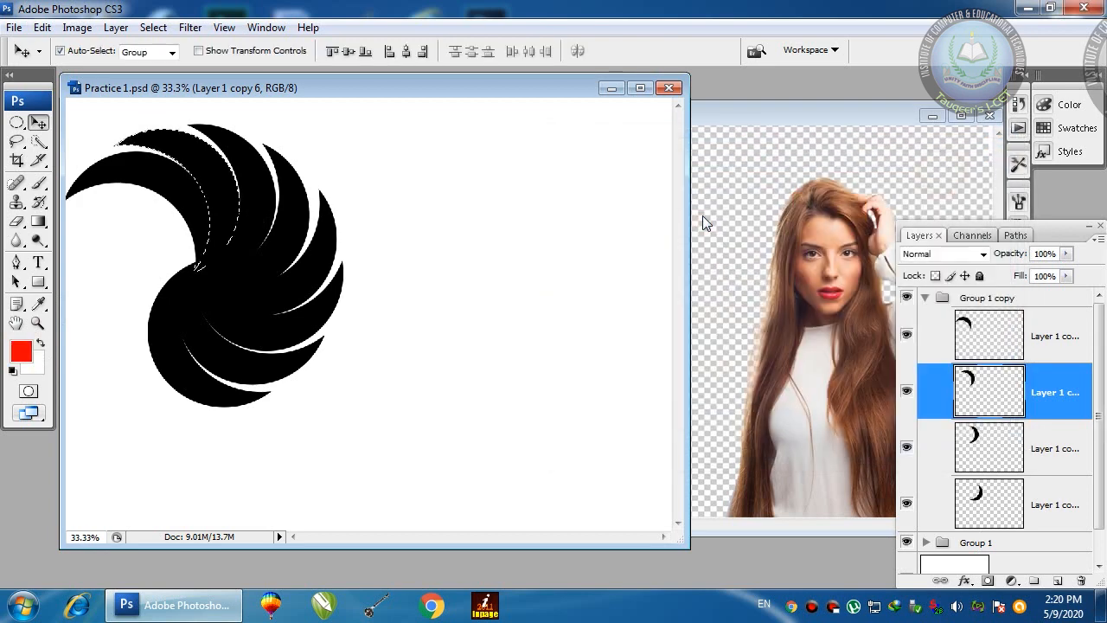
{"action": "key", "text": "alt+BackSpace"}
{"action": "key", "text": "ctrl+d"}
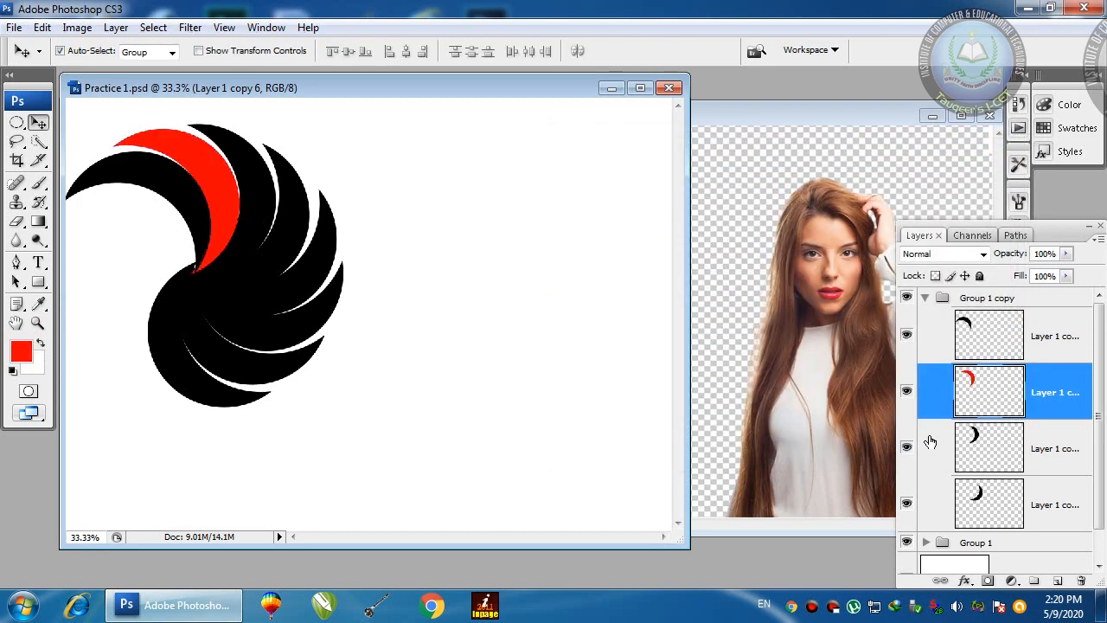
Step: Fill the bottom crescent layer in Group 1 copy with green and collapse the group
{"action": "left_click", "coordinate": [994, 447]}
{"action": "left_click", "coordinate": [995, 498]}
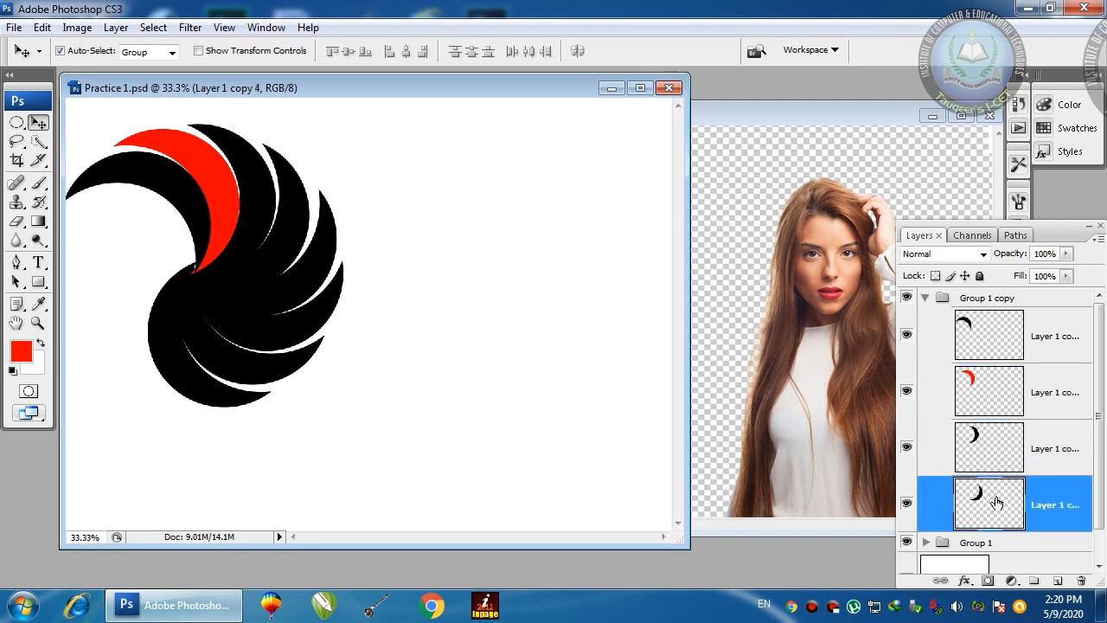
{"action": "left_click", "coordinate": [998, 505], "text": "ctrl"}
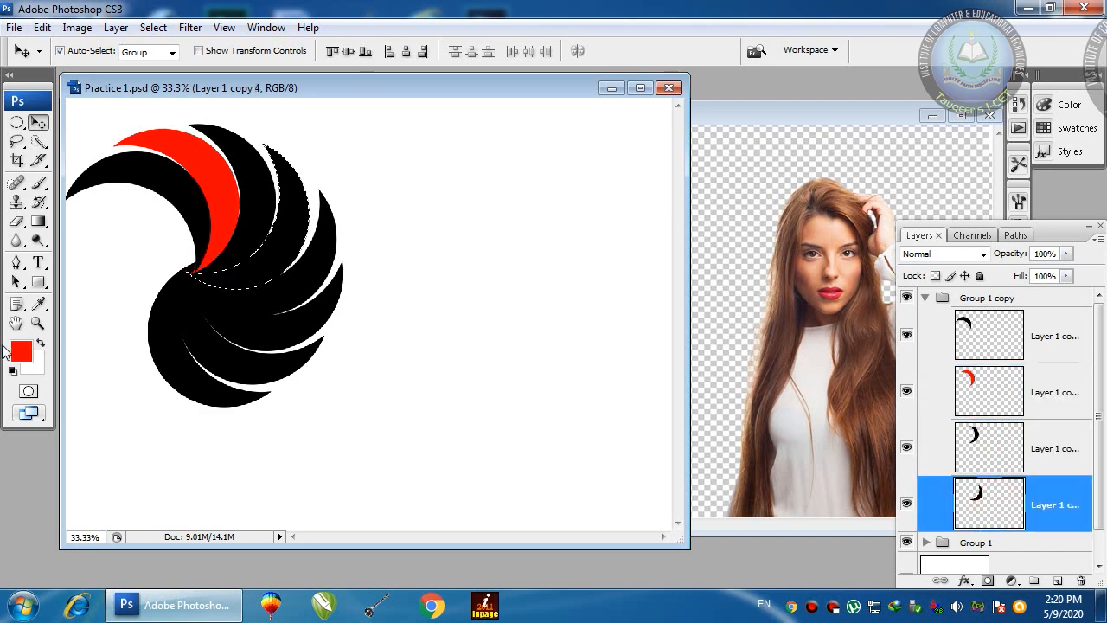
{"action": "left_click", "coordinate": [13, 350]}
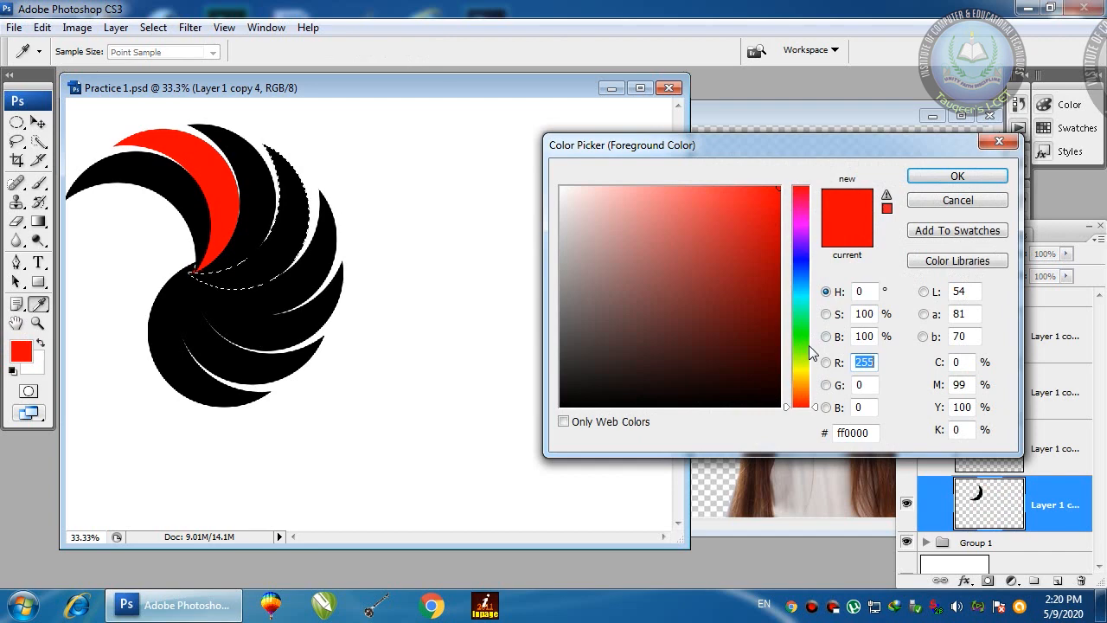
{"action": "left_click", "coordinate": [804, 349]}
{"action": "left_click", "coordinate": [958, 175]}
{"action": "key", "text": "v"}
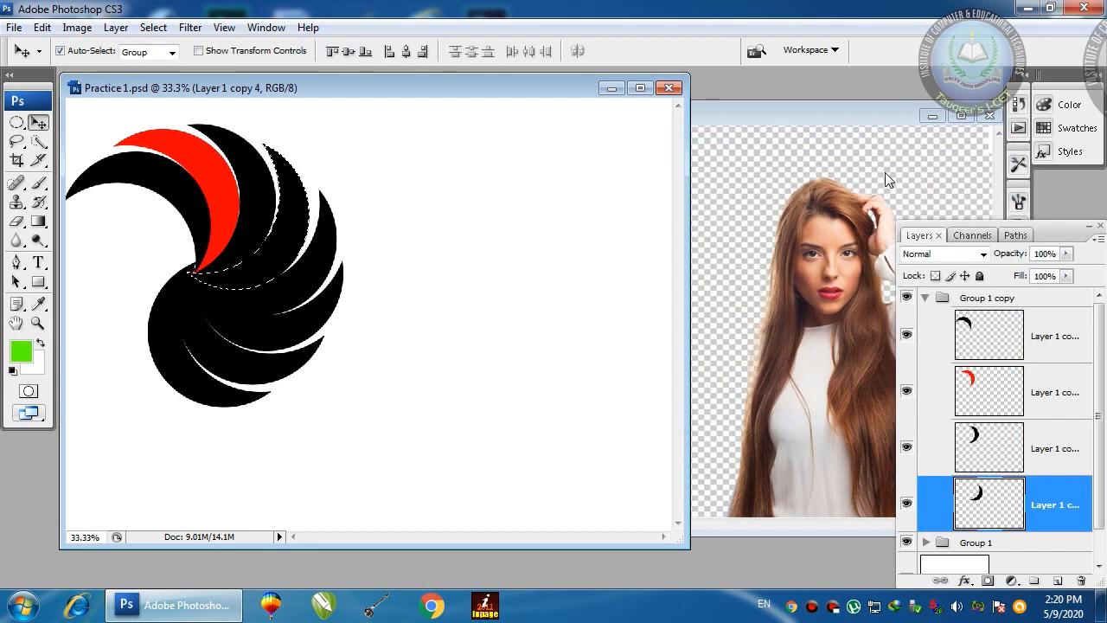
{"action": "key", "text": "alt+BackSpace"}
{"action": "key", "text": "ctrl+d"}
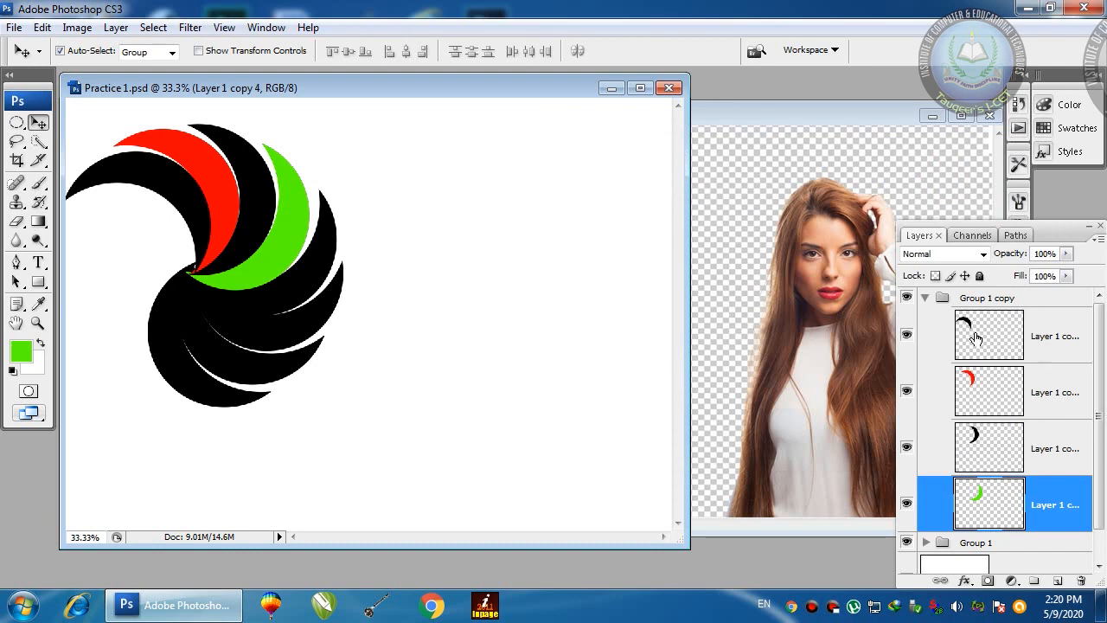
{"action": "left_click", "coordinate": [926, 297]}
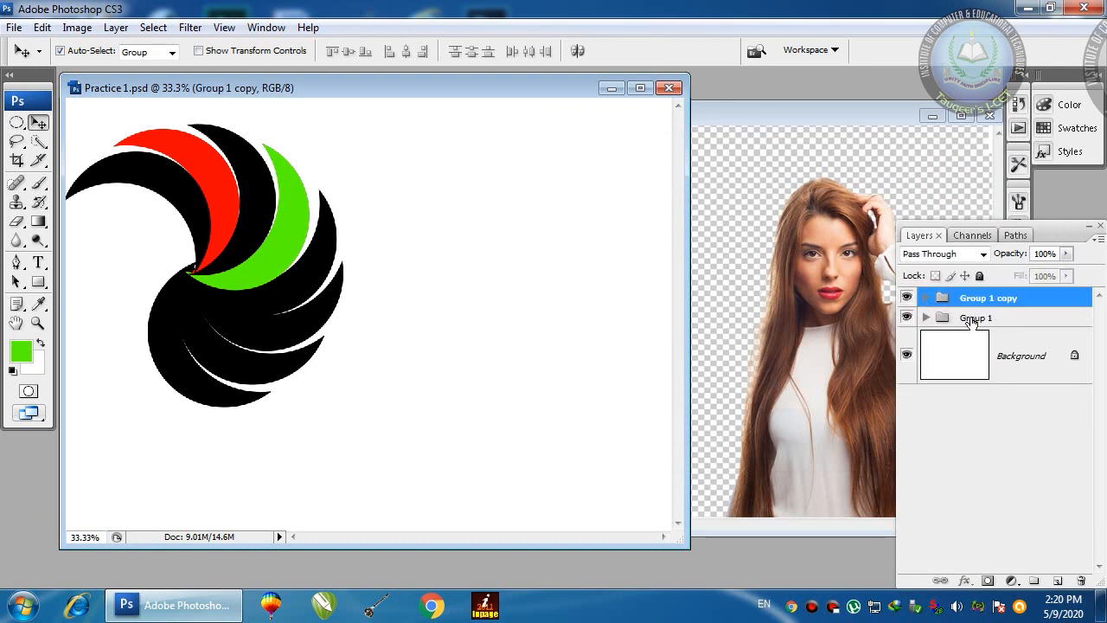
Step: Fill the Layer 1 copy crescent inside Group 1 with the green foreground colour
{"action": "left_click", "coordinate": [975, 320]}
{"action": "left_click", "coordinate": [926, 318]}
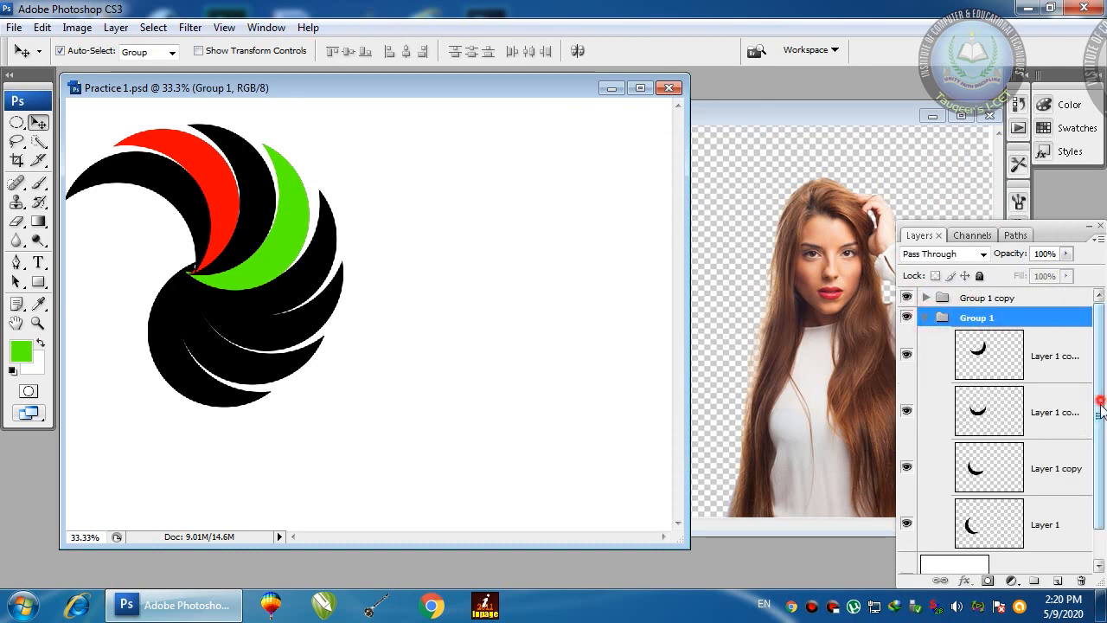
{"action": "left_click_drag", "start_coordinate": [1101, 404], "coordinate": [1099, 434]}
{"action": "left_click", "coordinate": [1006, 439]}
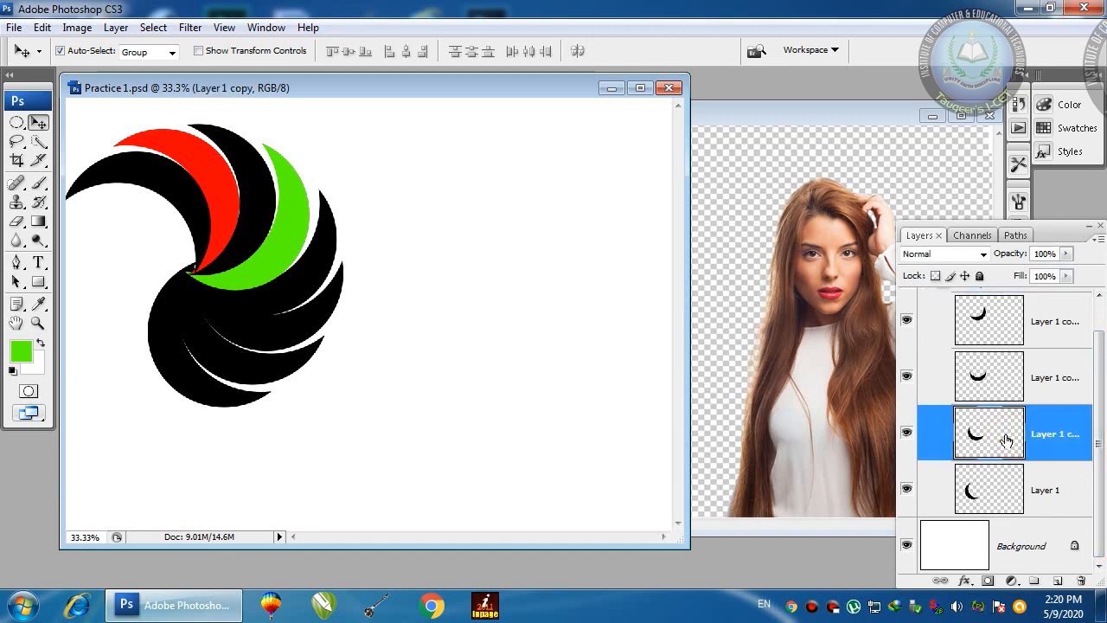
{"action": "left_click", "coordinate": [979, 436], "text": "ctrl"}
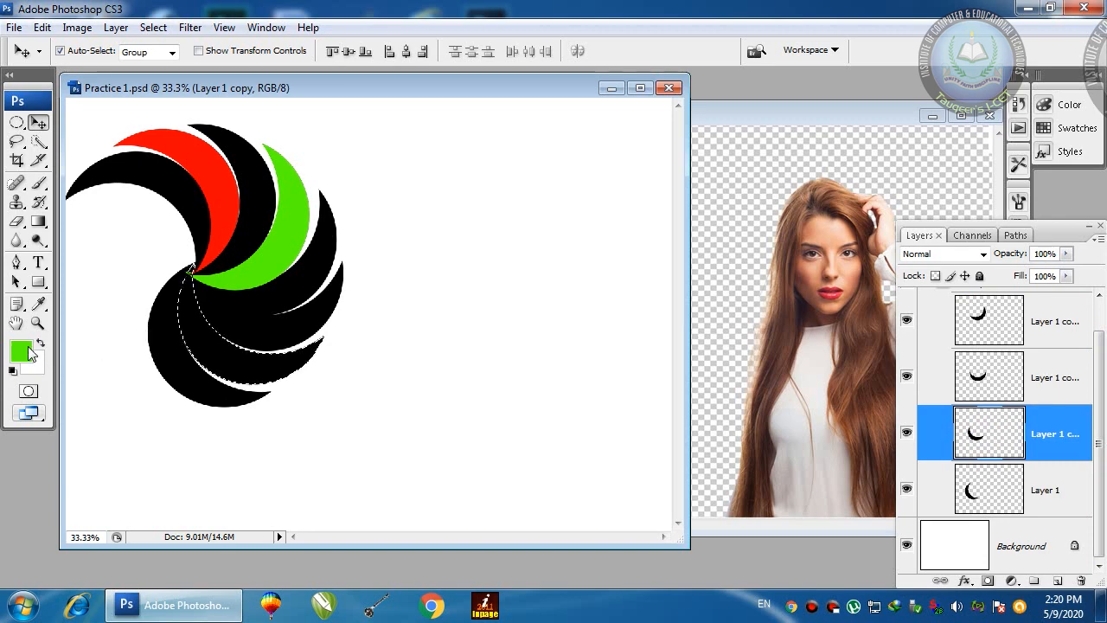
{"action": "key", "text": "alt+BackSpace"}
{"action": "key", "text": "ctrl+d"}
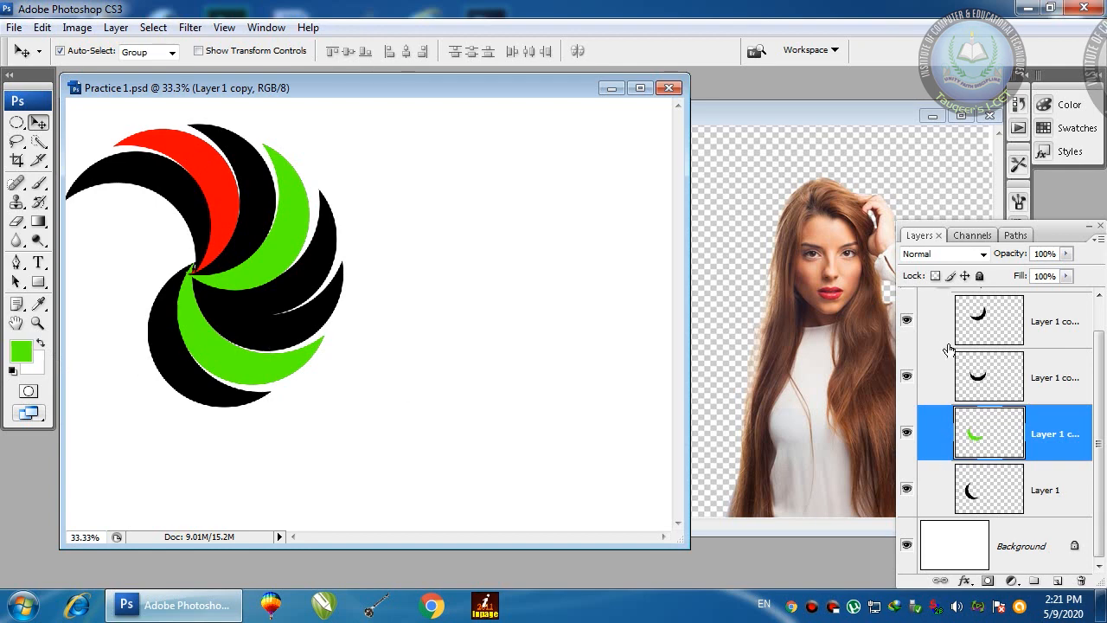
{"action": "scroll", "coordinate": [956, 327], "scroll_direction": "up", "scroll_amount": 1}
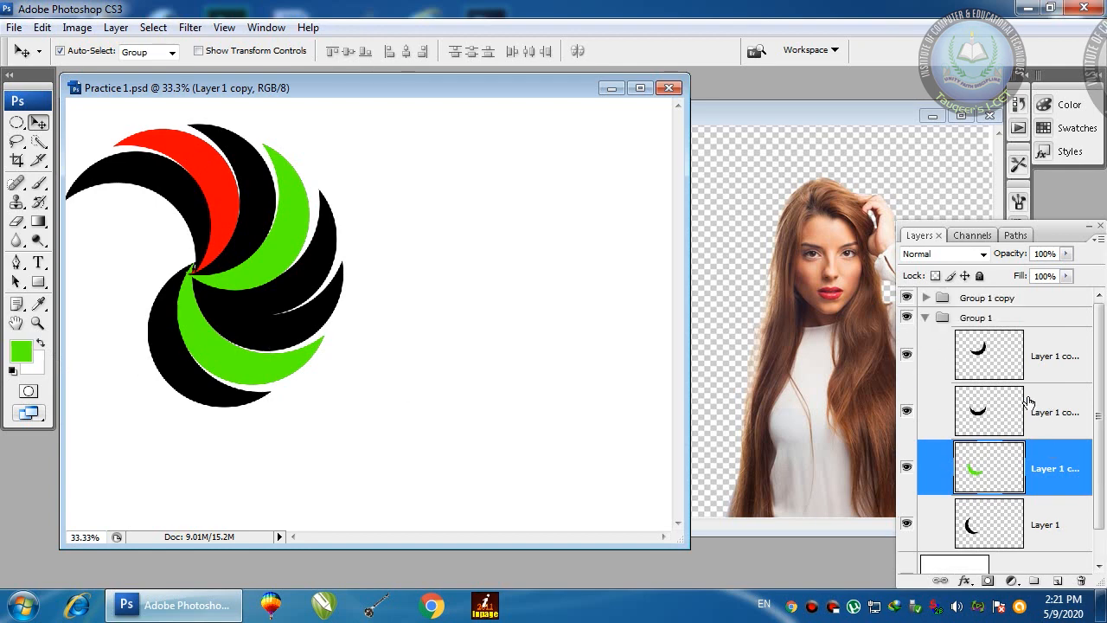
{"action": "left_click", "coordinate": [926, 317]}
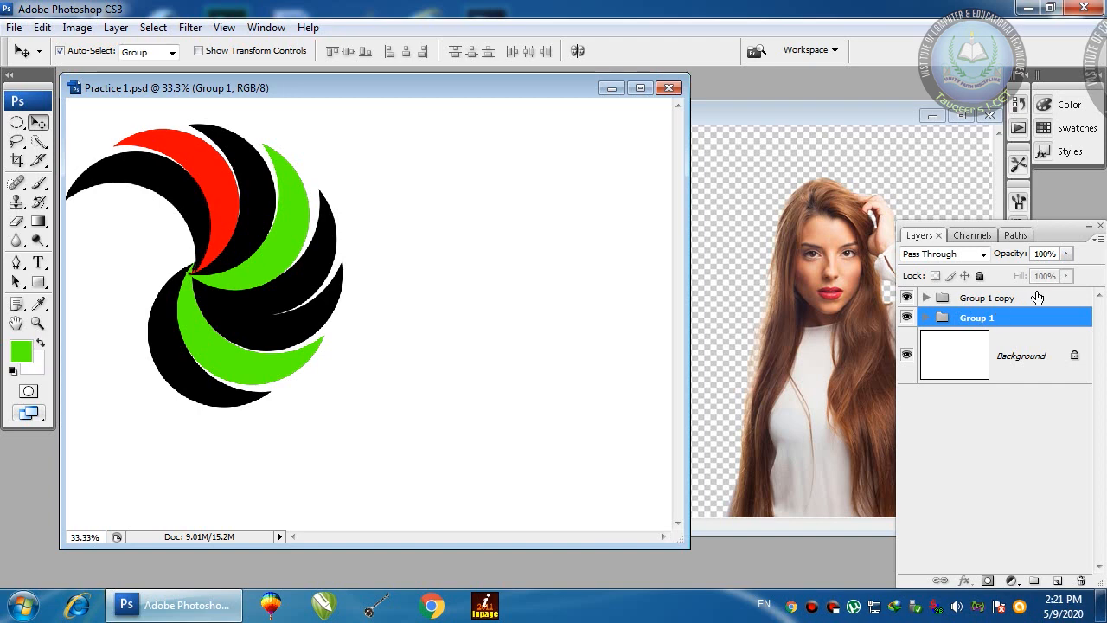
Step: Add an empty Layer 2 above the groups and try intersecting elliptical selections, then deselect
{"action": "left_click", "coordinate": [985, 303]}
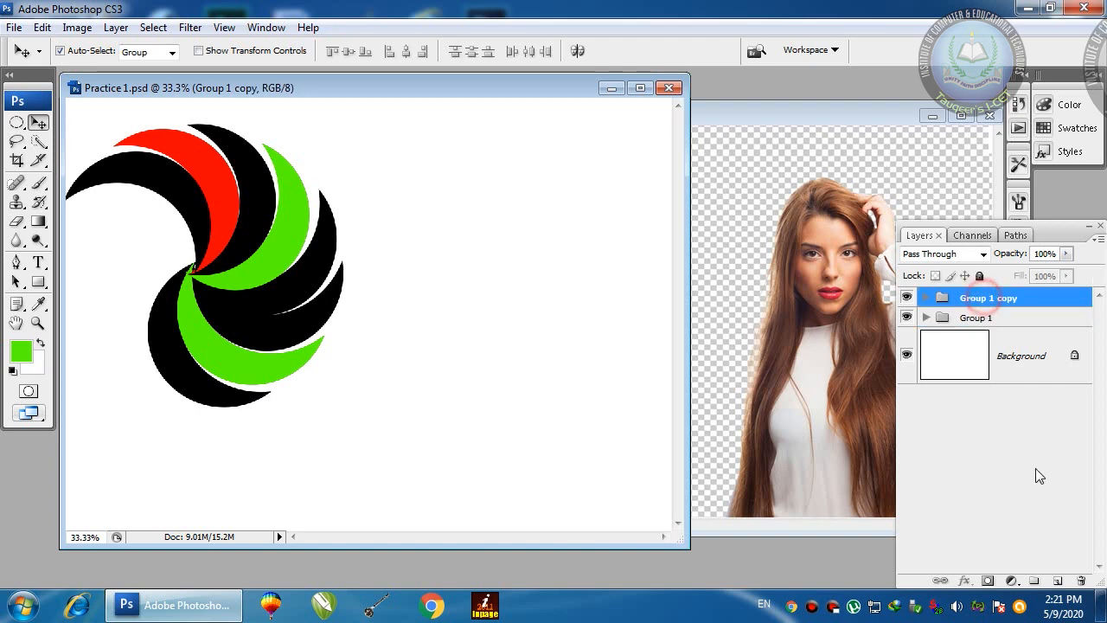
{"action": "left_click", "coordinate": [1056, 582]}
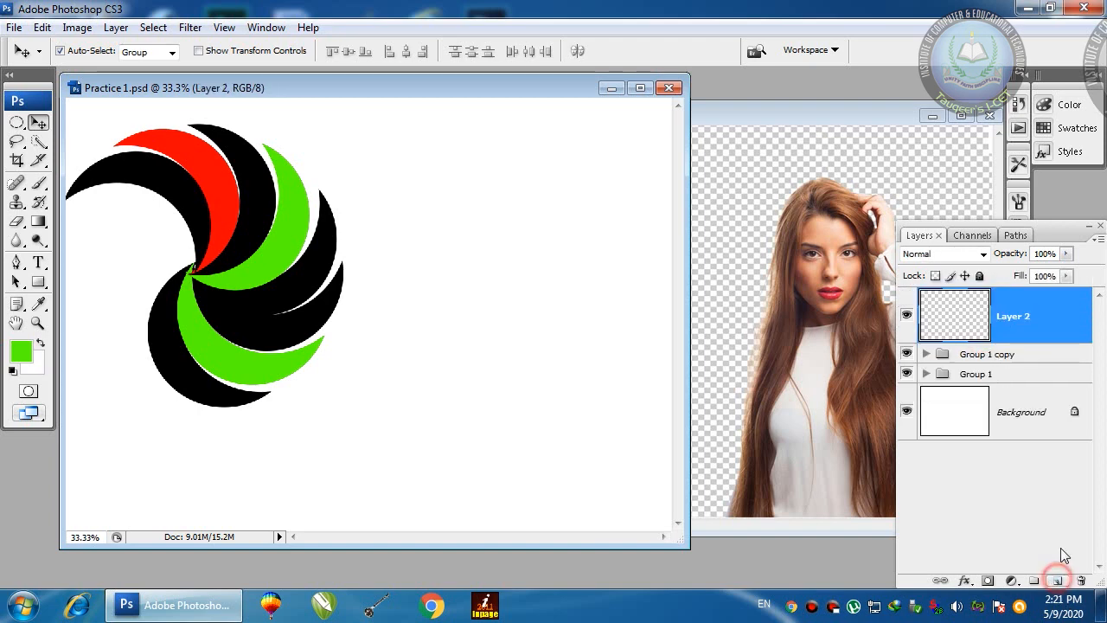
{"action": "left_click", "coordinate": [18, 124]}
{"action": "left_click_drag", "start_coordinate": [394, 153], "coordinate": [619, 431]}
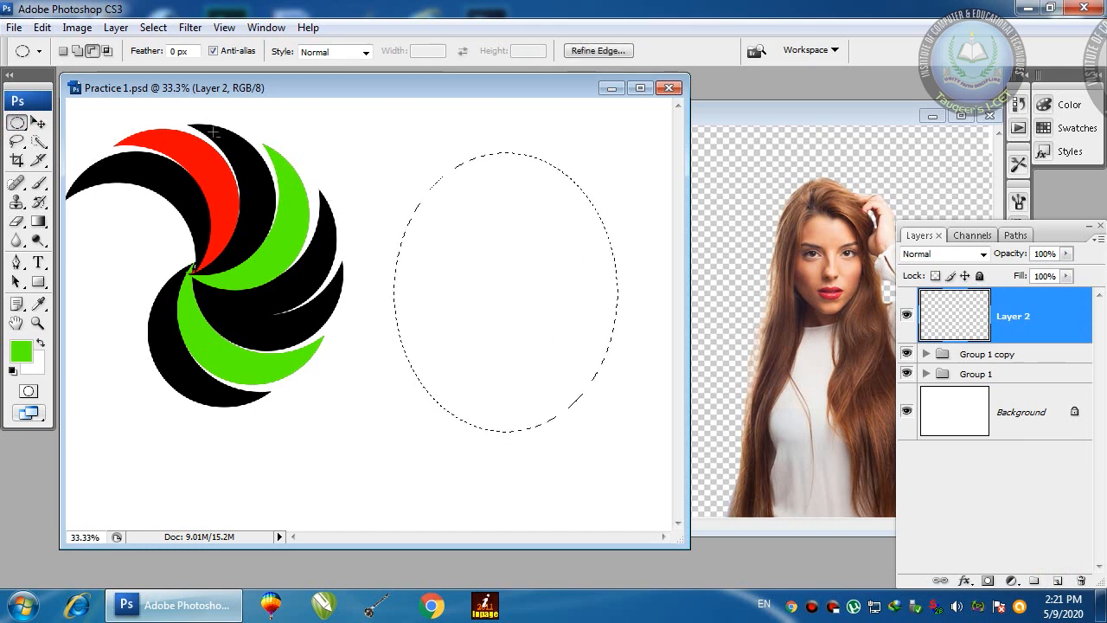
{"action": "left_click", "coordinate": [106, 52]}
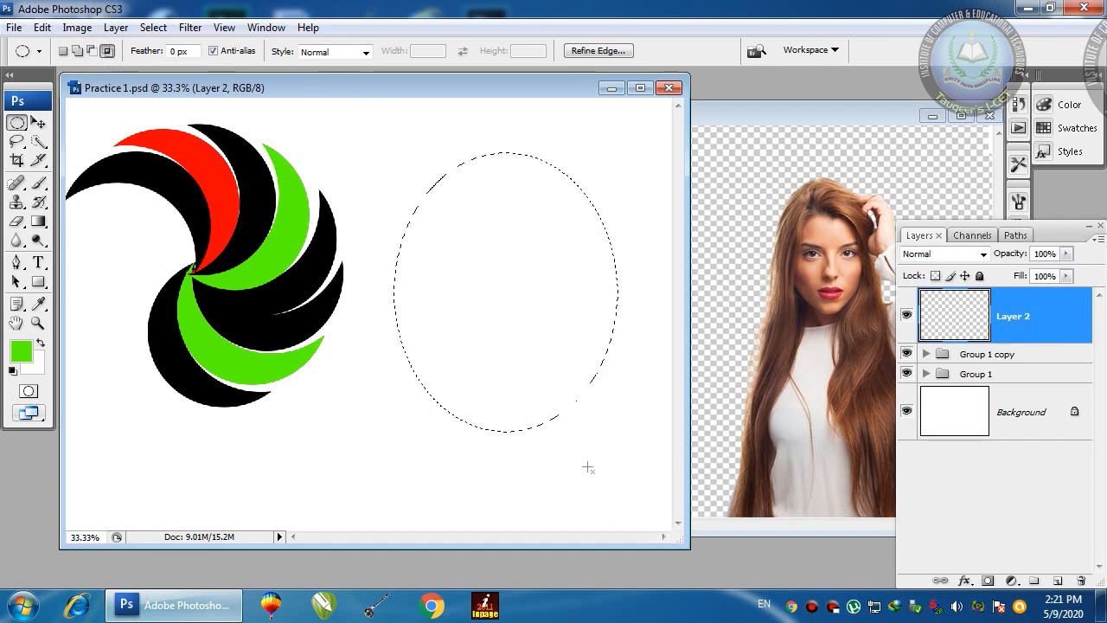
{"action": "left_click_drag", "start_coordinate": [392, 296], "coordinate": [392, 296]}
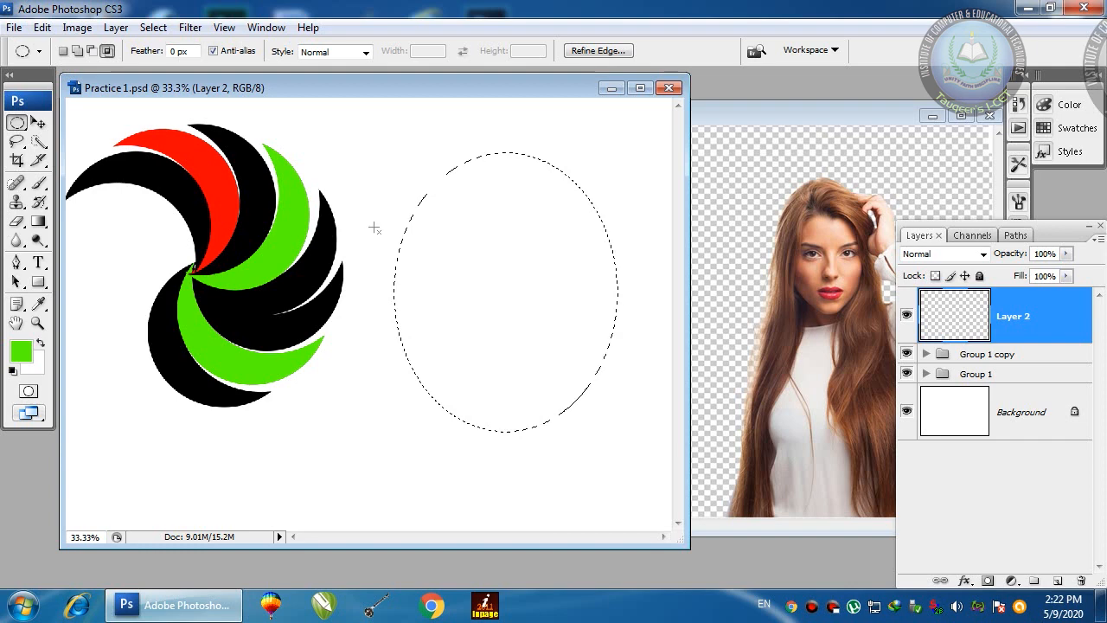
{"action": "left_click_drag", "start_coordinate": [358, 185], "coordinate": [644, 368]}
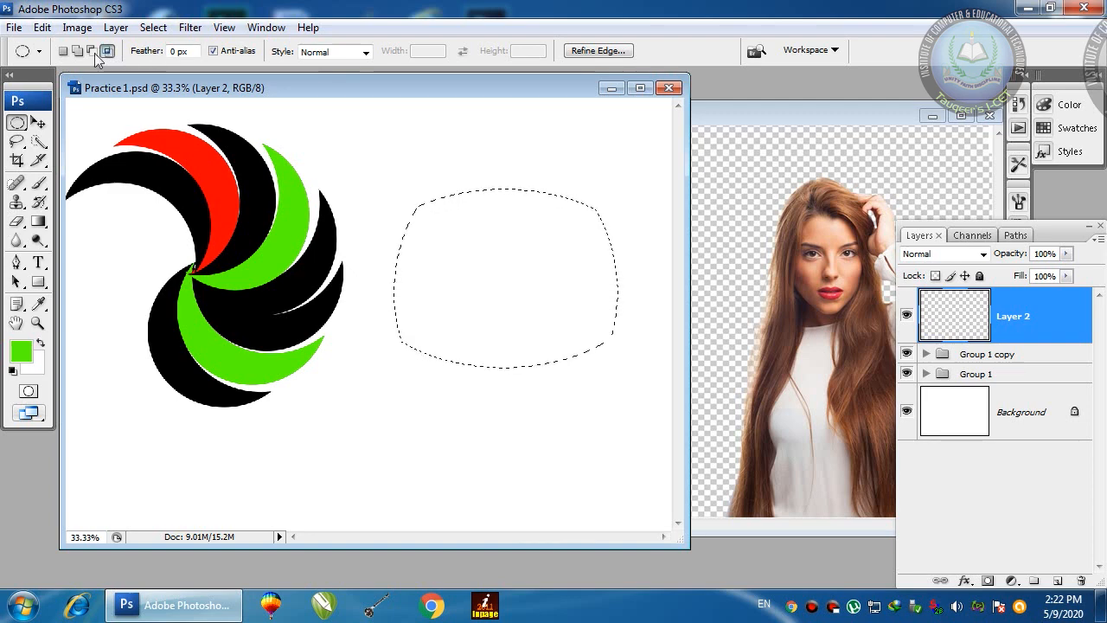
{"action": "left_click", "coordinate": [64, 52]}
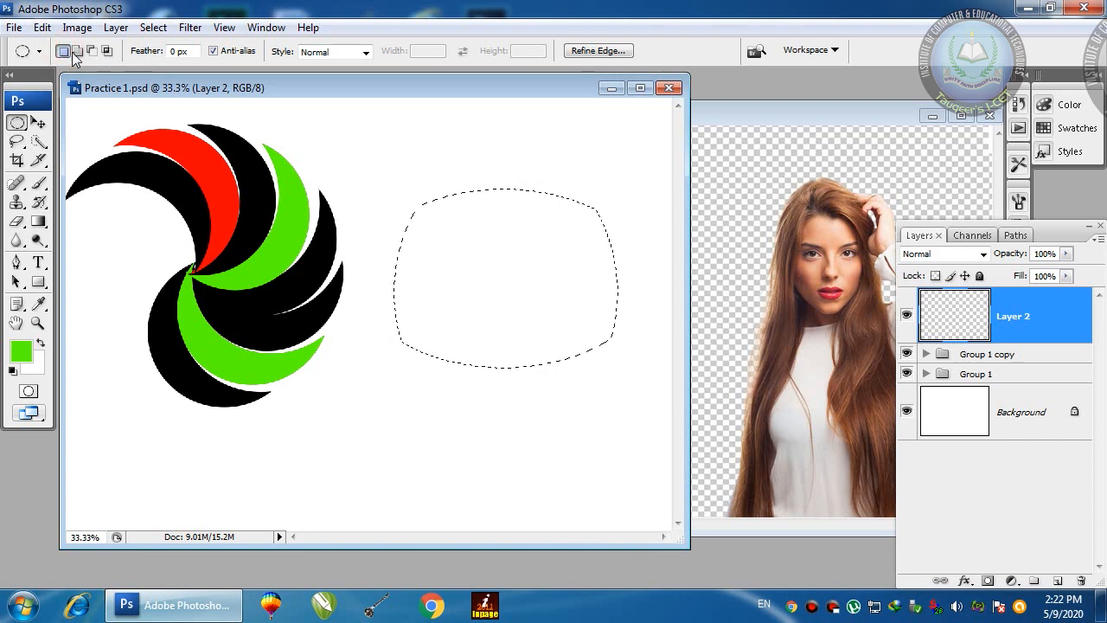
{"action": "left_click", "coordinate": [550, 264]}
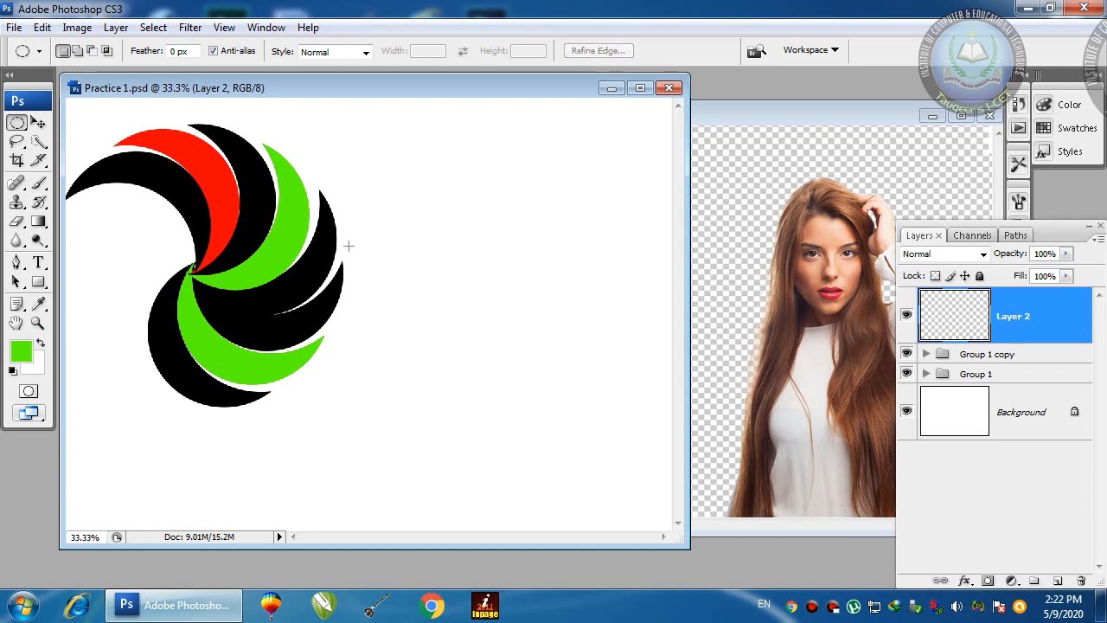
Step: Drag Group 1 copy and Group 1 onto the Delete Layer trash icon
{"action": "key", "text": "v"}
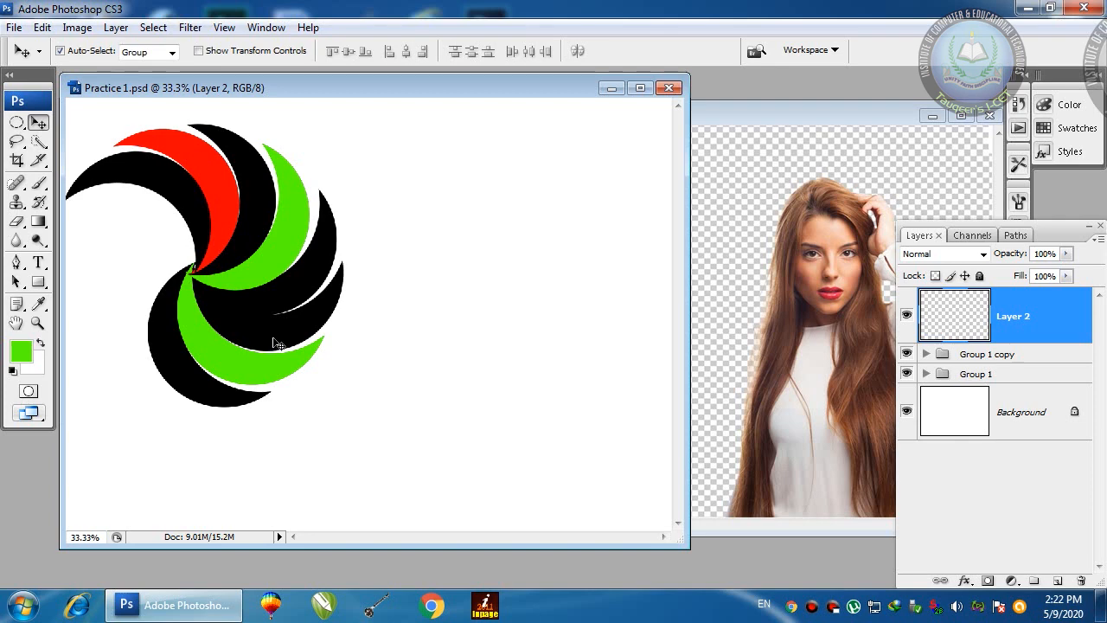
{"action": "left_click_drag", "start_coordinate": [973, 358], "coordinate": [1081, 580]}
{"action": "left_click_drag", "start_coordinate": [955, 357], "coordinate": [1081, 580]}
{"action": "left_click", "coordinate": [1011, 333]}
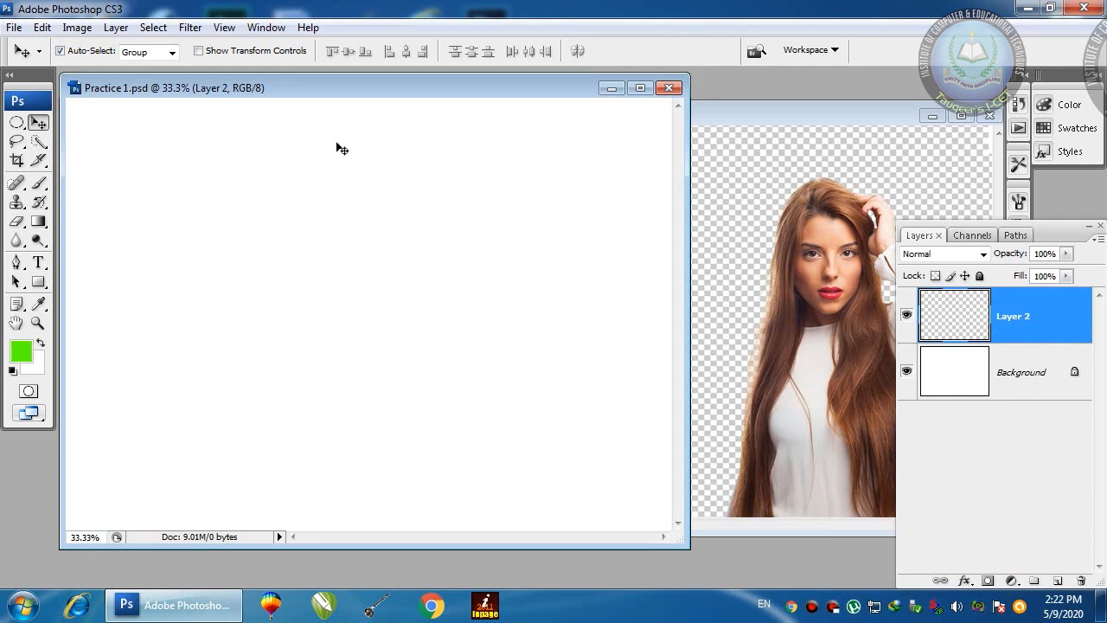
{"action": "left_click", "coordinate": [16, 122]}
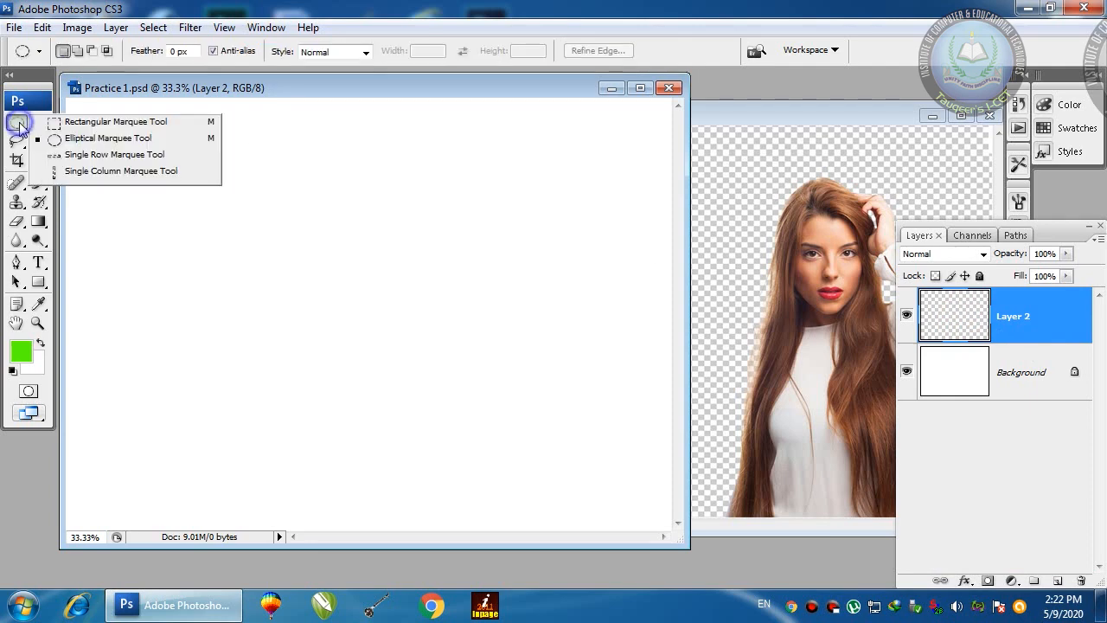
Step: Select a large rectangle minus an inner rectangle on Layer 2 and fill the frame green
{"action": "left_click", "coordinate": [93, 129]}
{"action": "left_click_drag", "start_coordinate": [154, 134], "coordinate": [490, 426]}
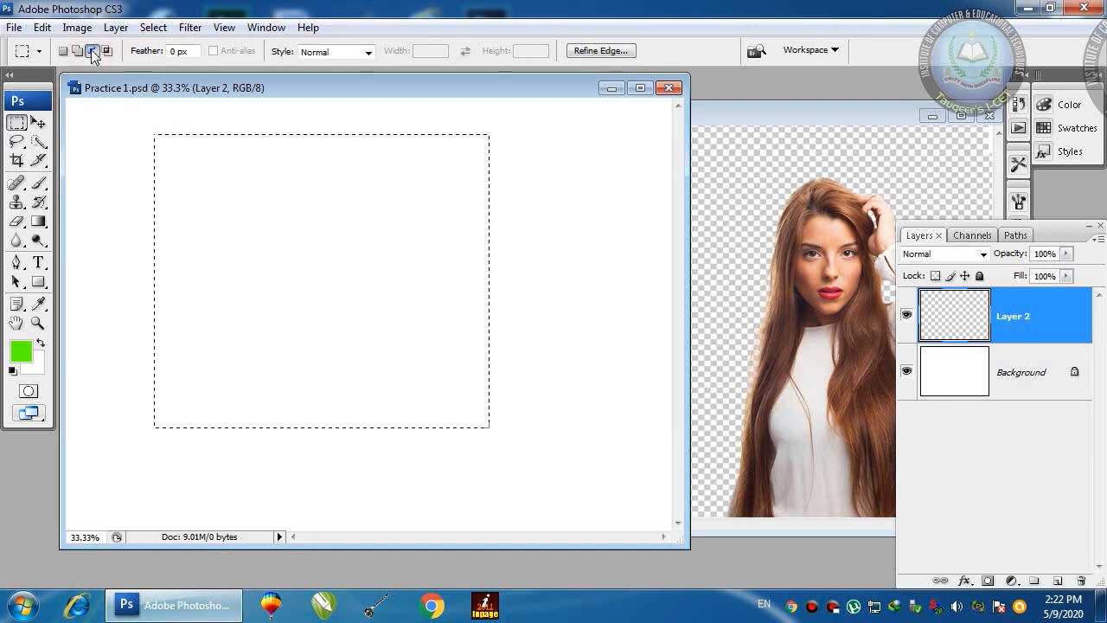
{"action": "left_click", "coordinate": [18, 123]}
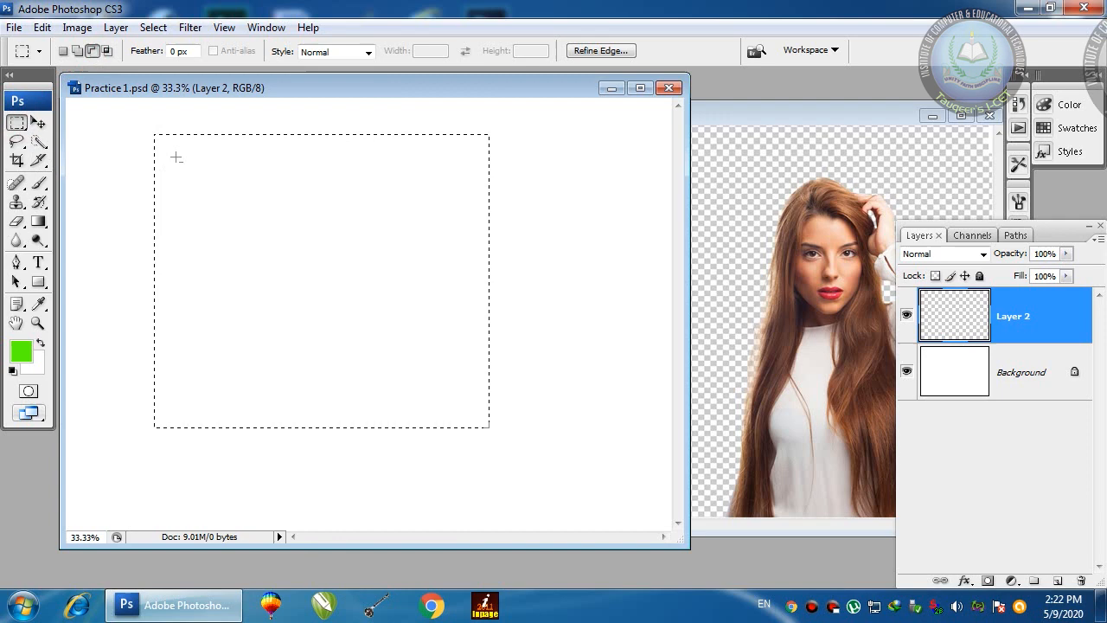
{"action": "left_click_drag", "start_coordinate": [407, 364], "coordinate": [463, 406]}
{"action": "key", "text": "alt+BackSpace"}
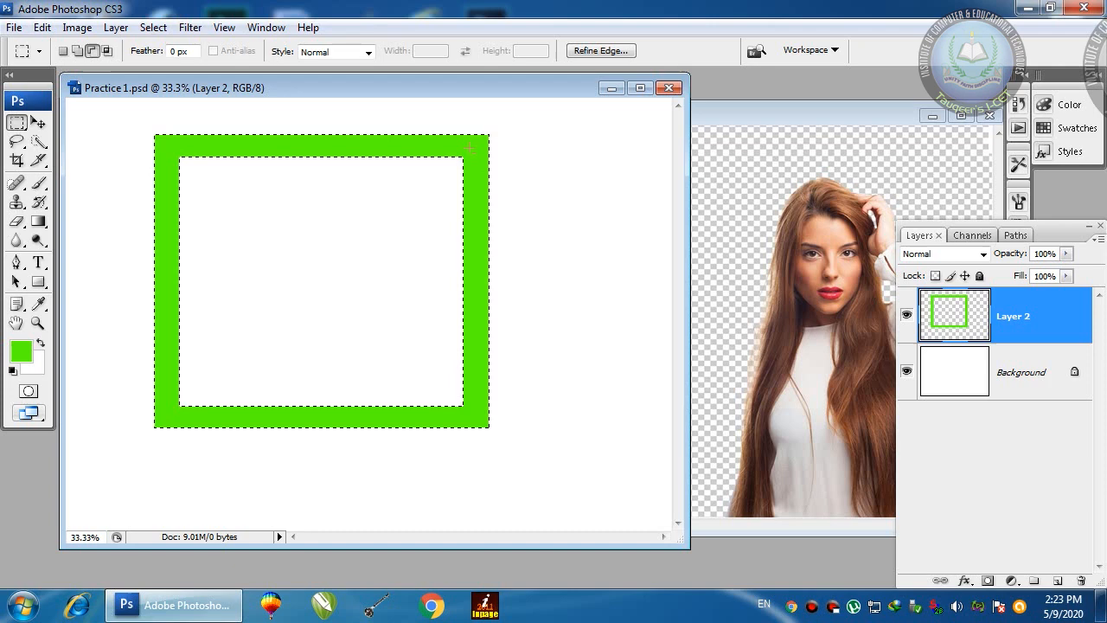
{"action": "key", "text": "ctrl+d"}
Step: Move the green frame toward the canvas's upper-left corner
{"action": "key", "text": "v"}
{"action": "left_click_drag", "start_coordinate": [471, 155], "coordinate": [465, 155]}
{"action": "left_click_drag", "start_coordinate": [389, 143], "coordinate": [400, 138]}
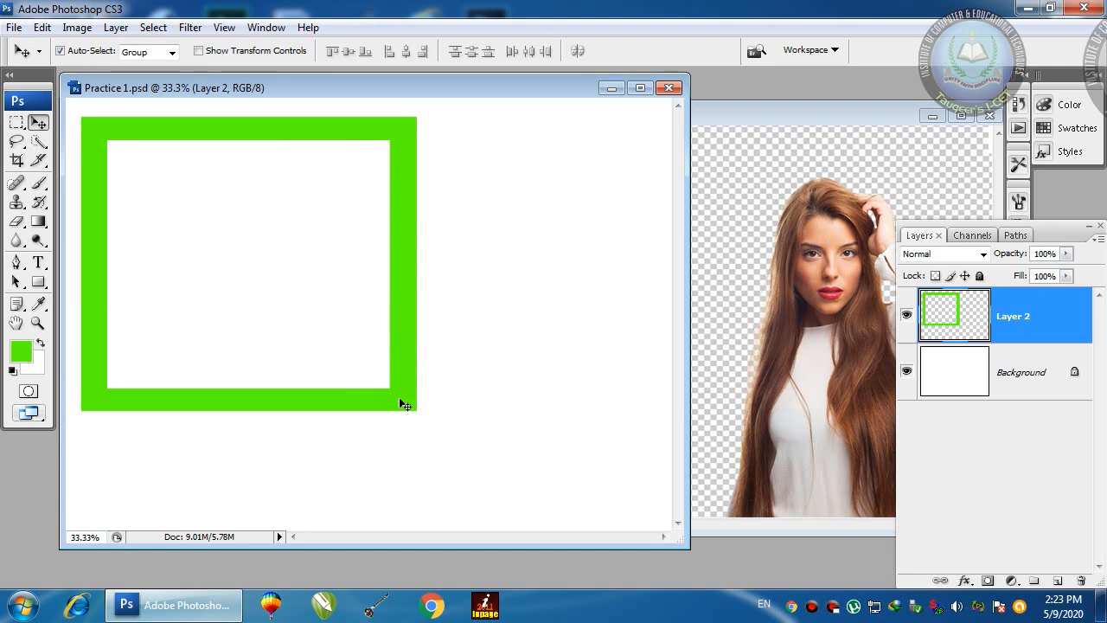
Step: Scale the green frame to 55% and Alt-drag overlapping copies diagonally down-right
{"action": "key", "text": "ctrl+t"}
{"action": "left_click_drag", "start_coordinate": [416, 410], "coordinate": [263, 292]}
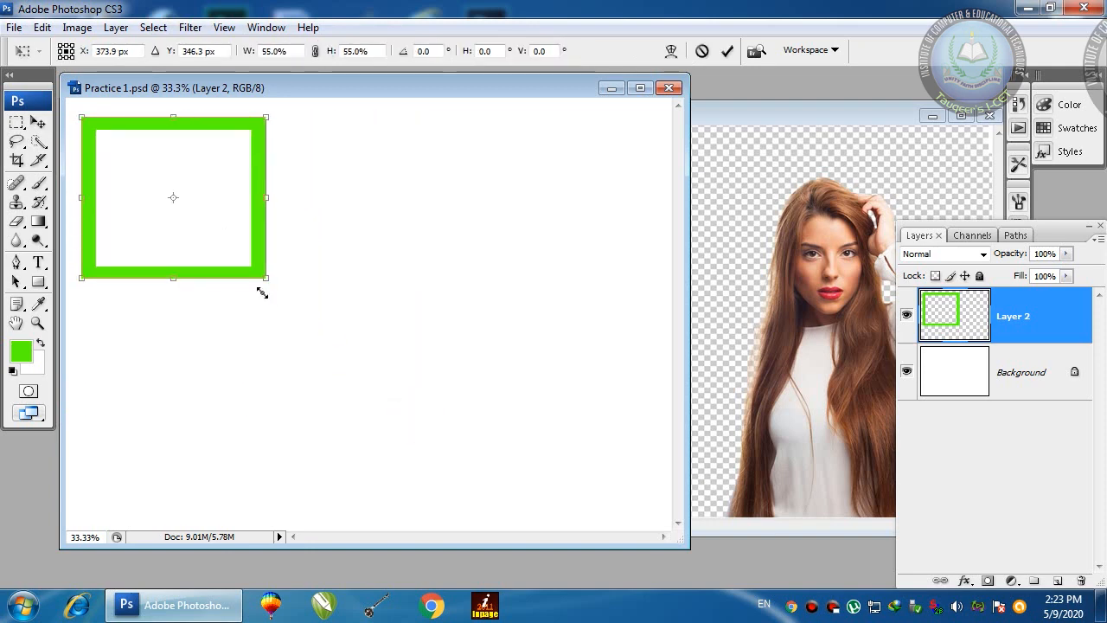
{"action": "double_click", "coordinate": [235, 179]}
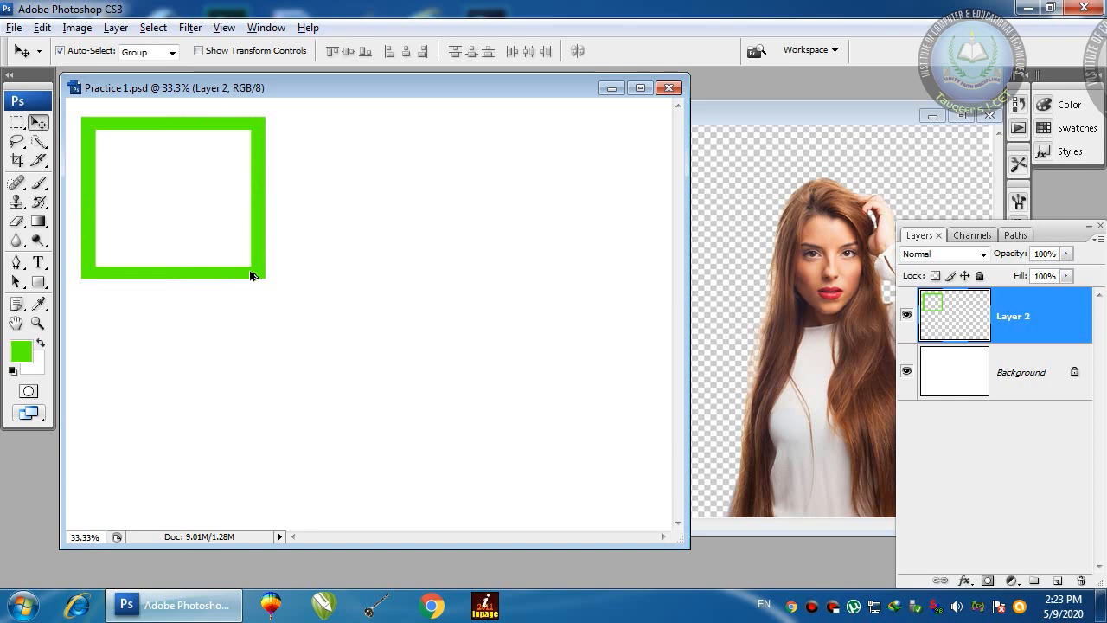
{"action": "left_click_drag", "start_coordinate": [258, 275], "coordinate": [363, 351]}
{"action": "left_click", "coordinate": [782, 126]}
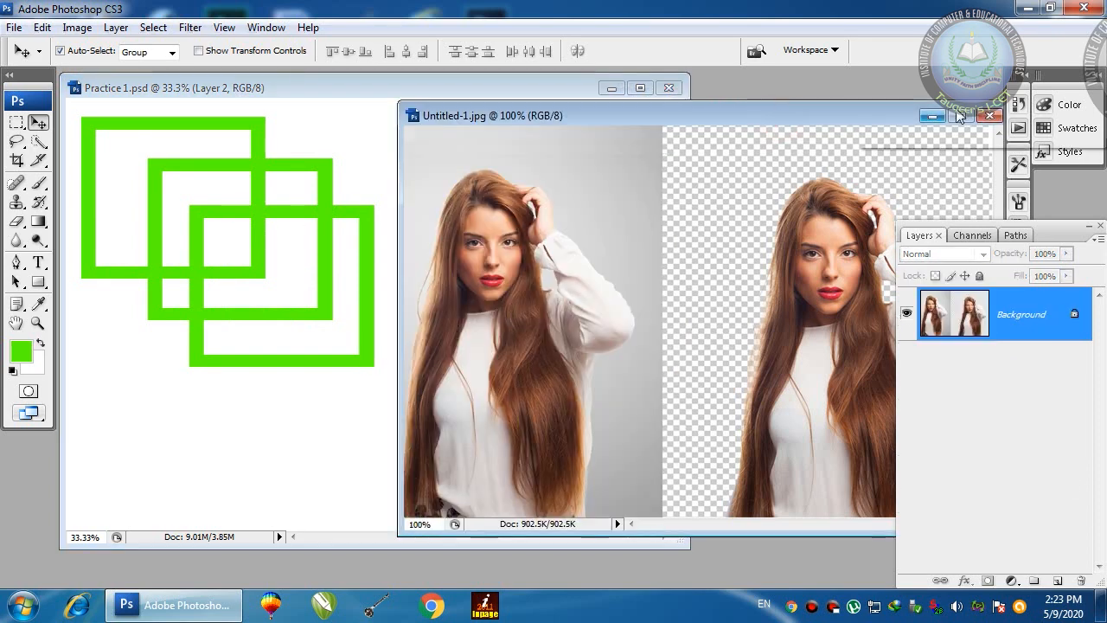
Step: Close Untitled-1, open woodland-road-falling-leaf-natural-38537.jpeg beside Practice 1, and marquee a large rectangle
{"action": "left_click", "coordinate": [990, 116]}
{"action": "double_click", "coordinate": [837, 219]}
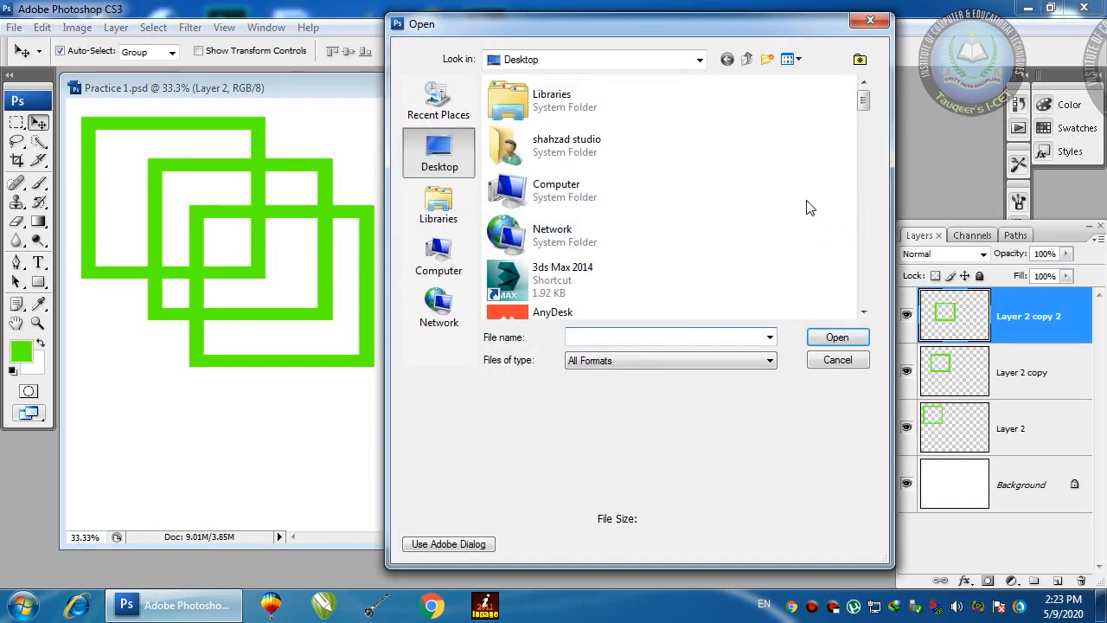
{"action": "left_click_drag", "start_coordinate": [861, 102], "coordinate": [868, 176]}
{"action": "double_click", "coordinate": [627, 145]}
{"action": "double_click", "coordinate": [700, 149]}
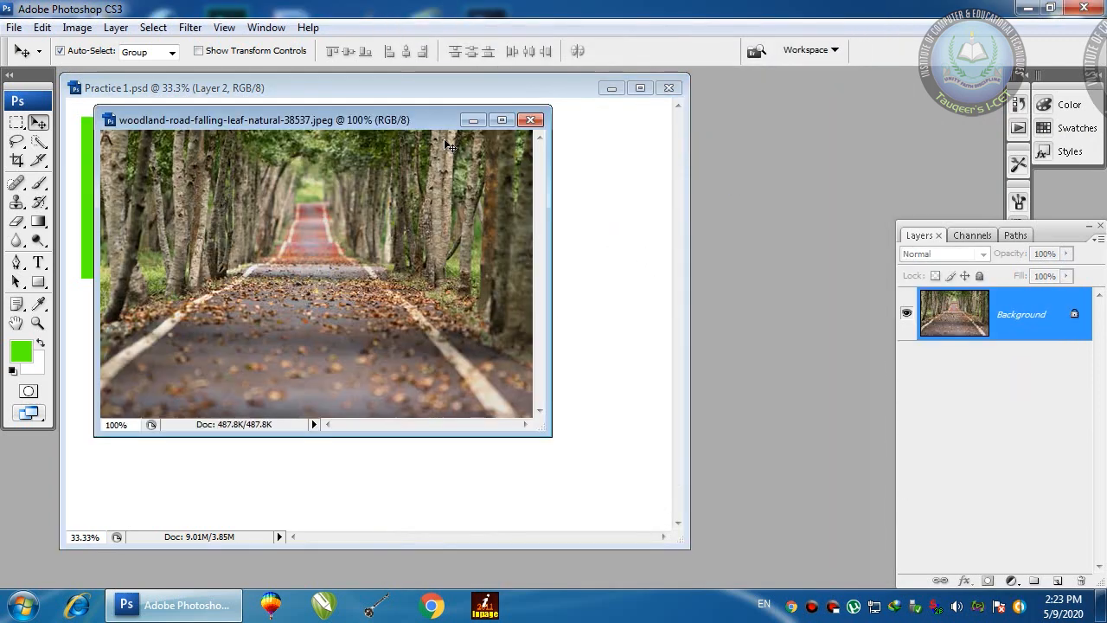
{"action": "left_click_drag", "start_coordinate": [424, 117], "coordinate": [672, 124]}
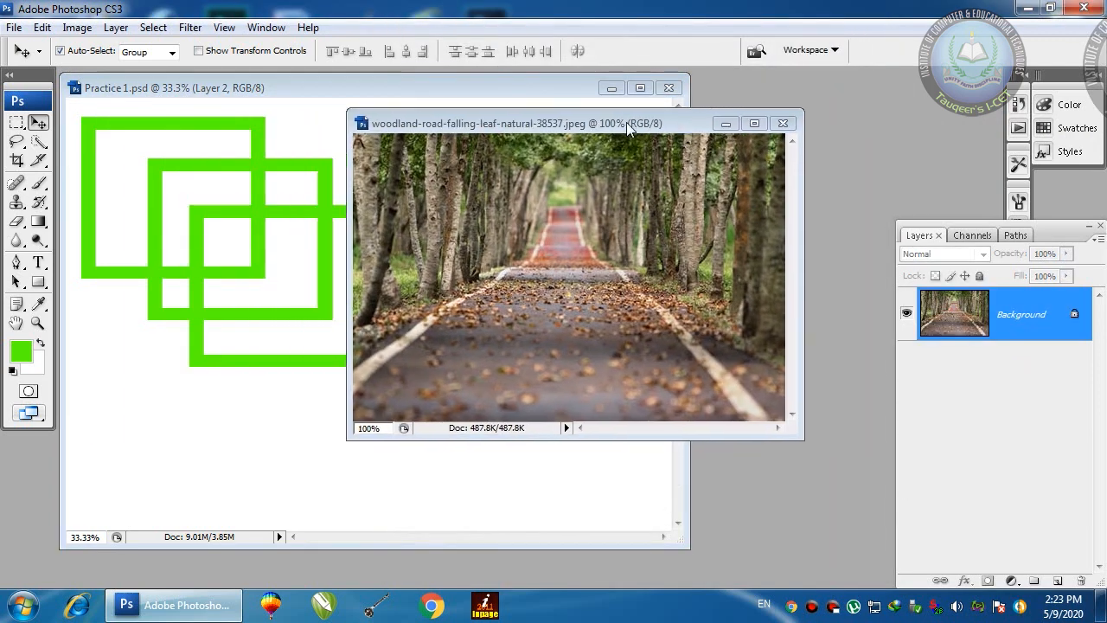
{"action": "left_click", "coordinate": [17, 122]}
{"action": "left_click_drag", "start_coordinate": [420, 152], "coordinate": [714, 397]}
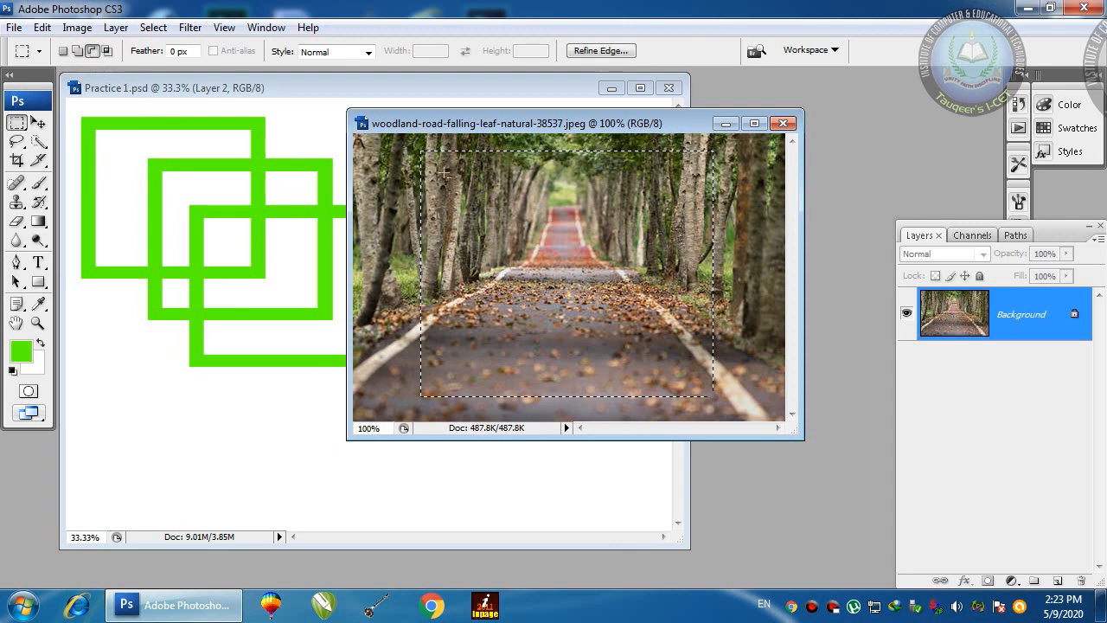
Step: Cut an inner rectangle from the woodland selection and drag the photo ring into Practice 1
{"action": "left_click_drag", "start_coordinate": [443, 170], "coordinate": [693, 379]}
{"action": "key", "text": "v"}
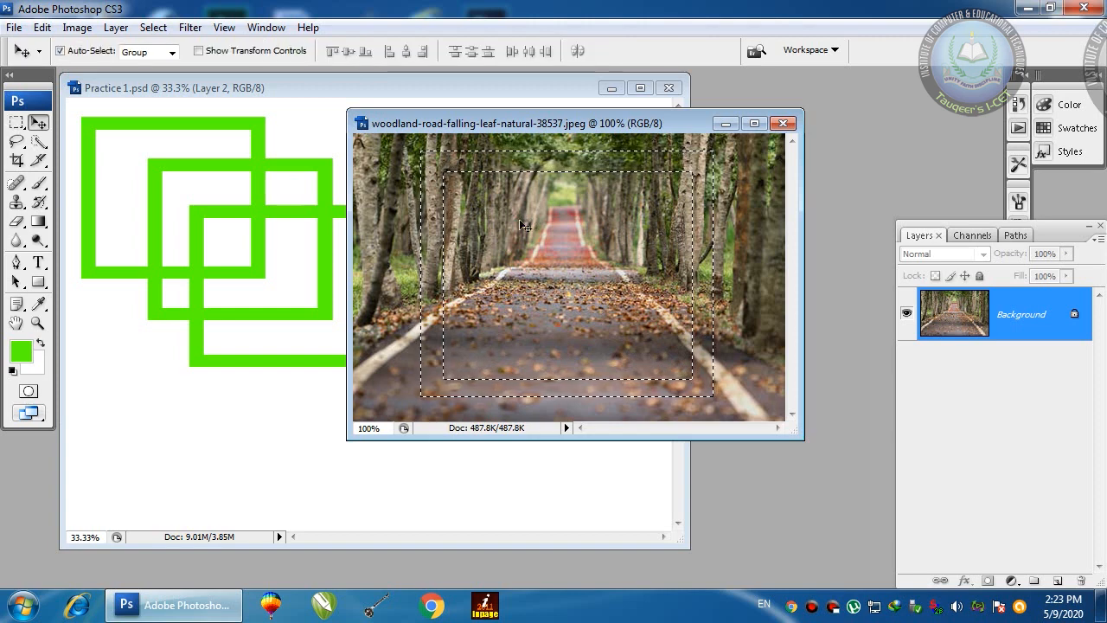
{"action": "left_click_drag", "start_coordinate": [478, 124], "coordinate": [686, 122]}
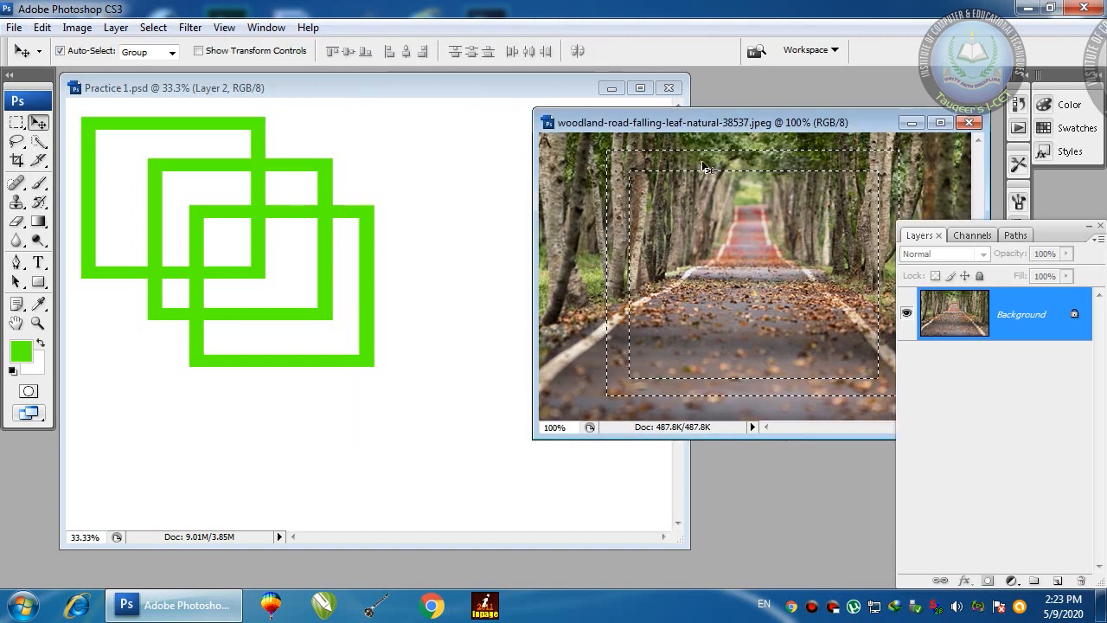
{"action": "left_click_drag", "start_coordinate": [671, 165], "coordinate": [355, 158]}
Step: Enlarge the woodland border to about 620% to frame the canvas, then deselect the source photo
{"action": "key", "text": "ctrl+t"}
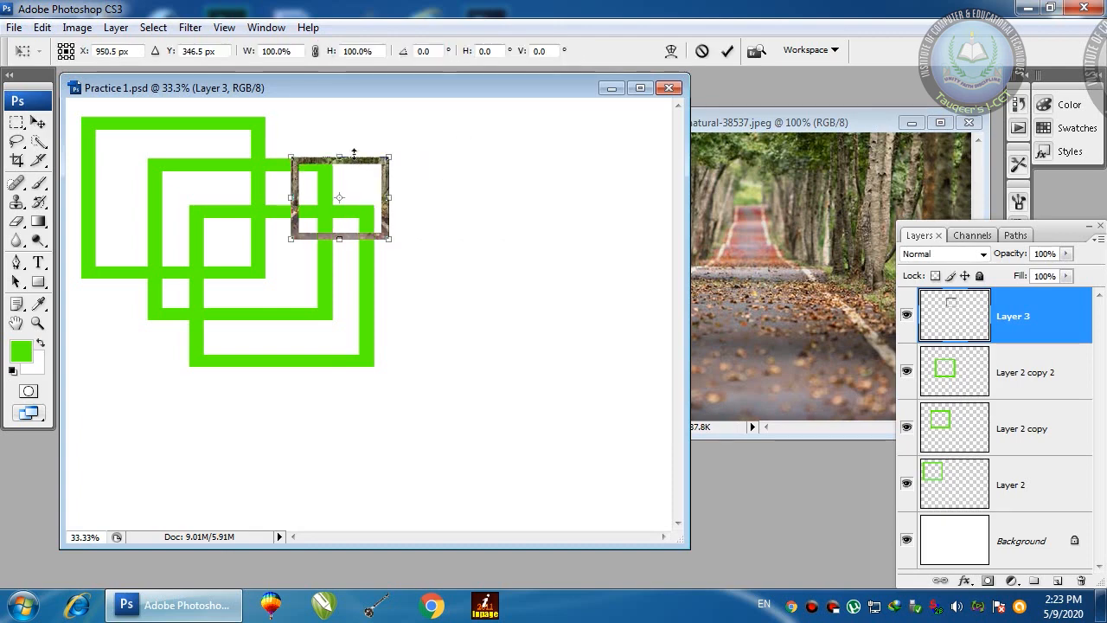
{"action": "left_click_drag", "start_coordinate": [389, 237], "coordinate": [627, 438]}
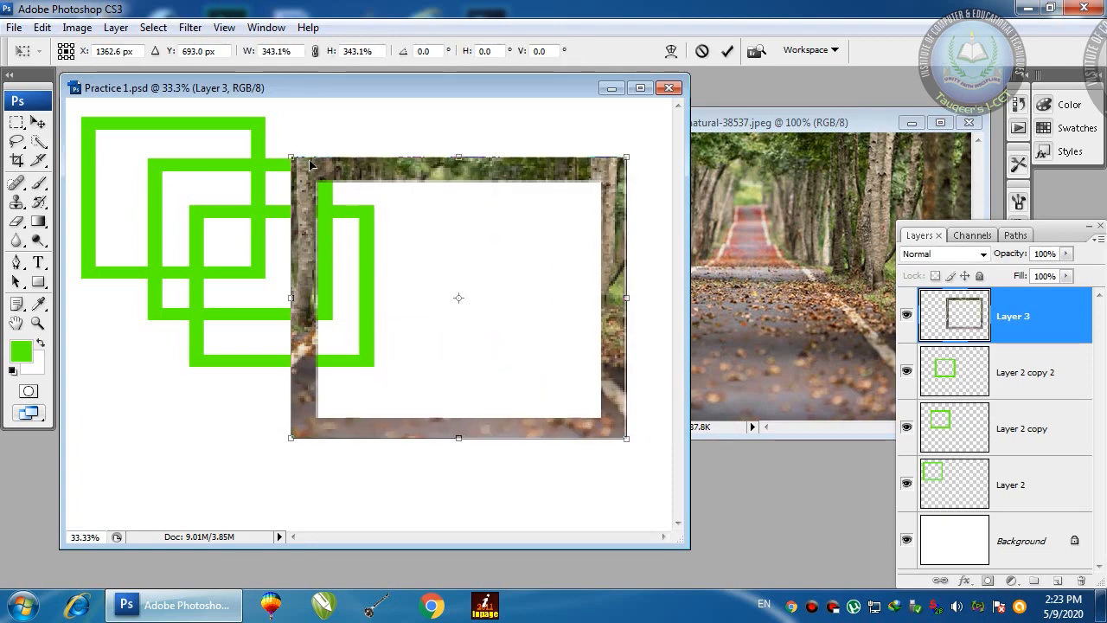
{"action": "left_click_drag", "start_coordinate": [292, 159], "coordinate": [240, 116]}
{"action": "left_click_drag", "start_coordinate": [356, 138], "coordinate": [179, 121]}
{"action": "left_click_drag", "start_coordinate": [454, 422], "coordinate": [668, 530]}
{"action": "double_click", "coordinate": [417, 273]}
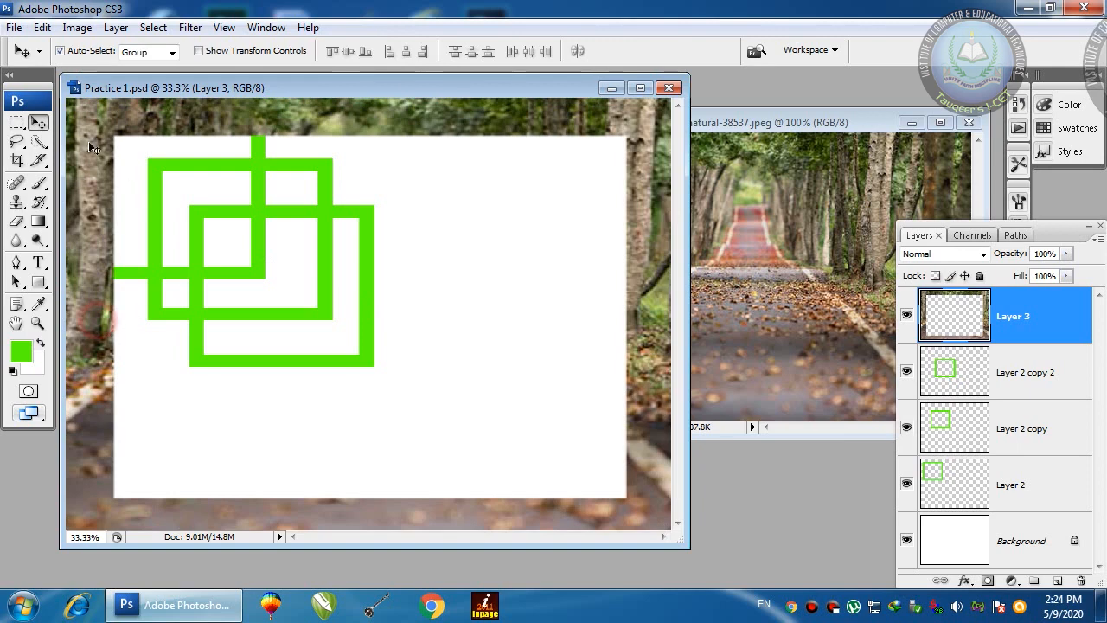
{"action": "left_click", "coordinate": [722, 137]}
{"action": "key", "text": "ctrl+d"}
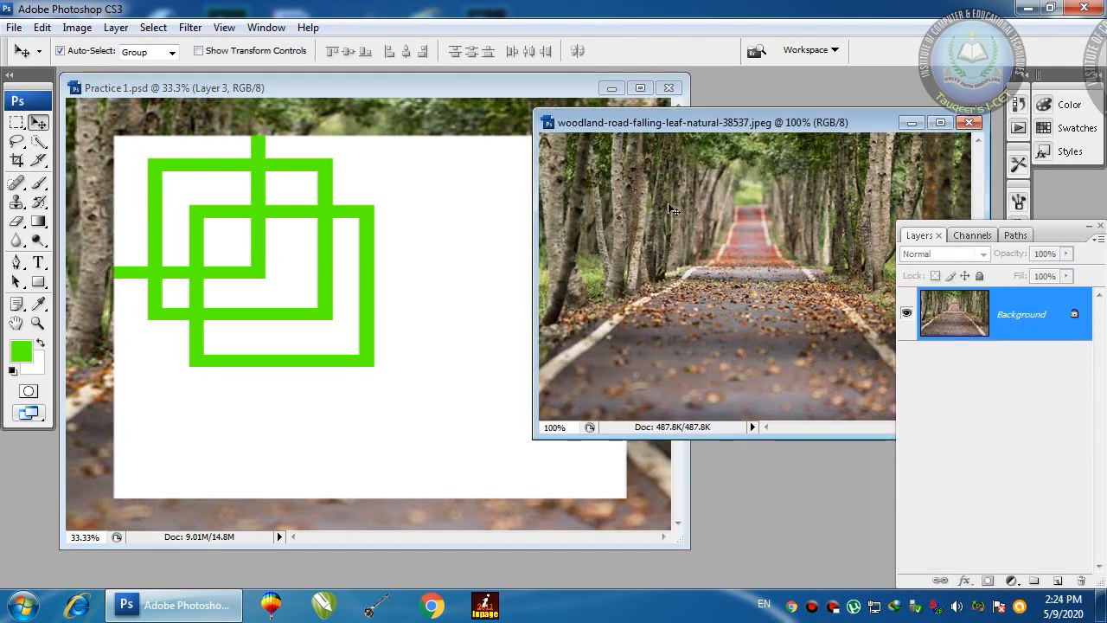
Step: Try lowering the opacity of Practice 1's woodland border layer
{"action": "left_click", "coordinate": [435, 110]}
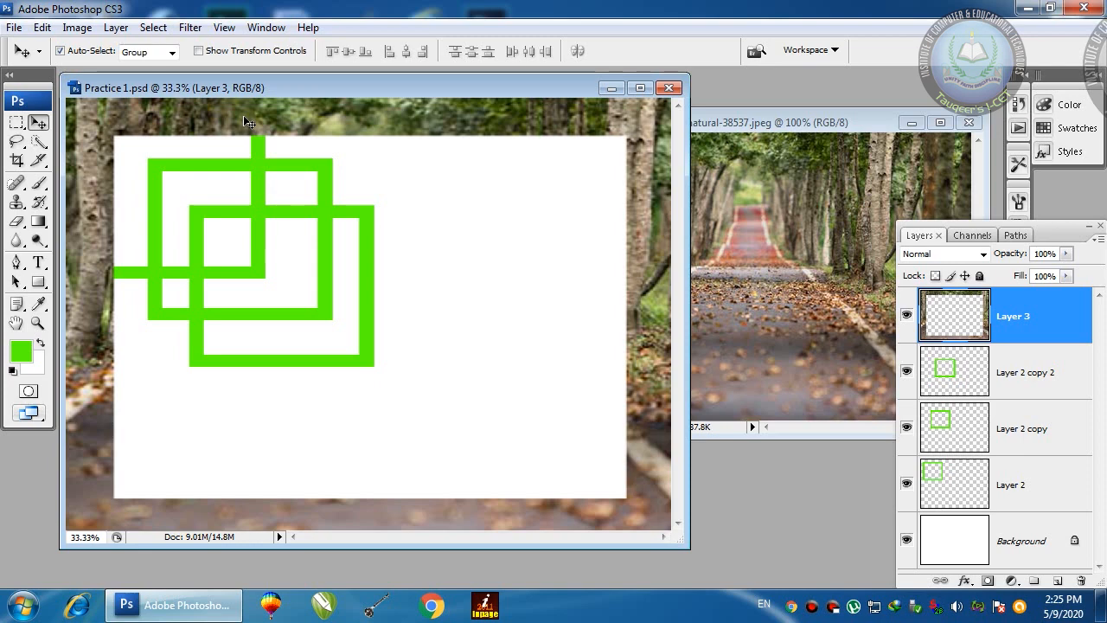
{"action": "left_click", "coordinate": [1066, 253]}
{"action": "mouse_move", "coordinate": [1071, 273]}
{"action": "left_mouse_down"}
{"action": "mouse_move", "coordinate": [1030, 275]}
{"action": "mouse_move", "coordinate": [1086, 275]}
{"action": "left_mouse_up"}
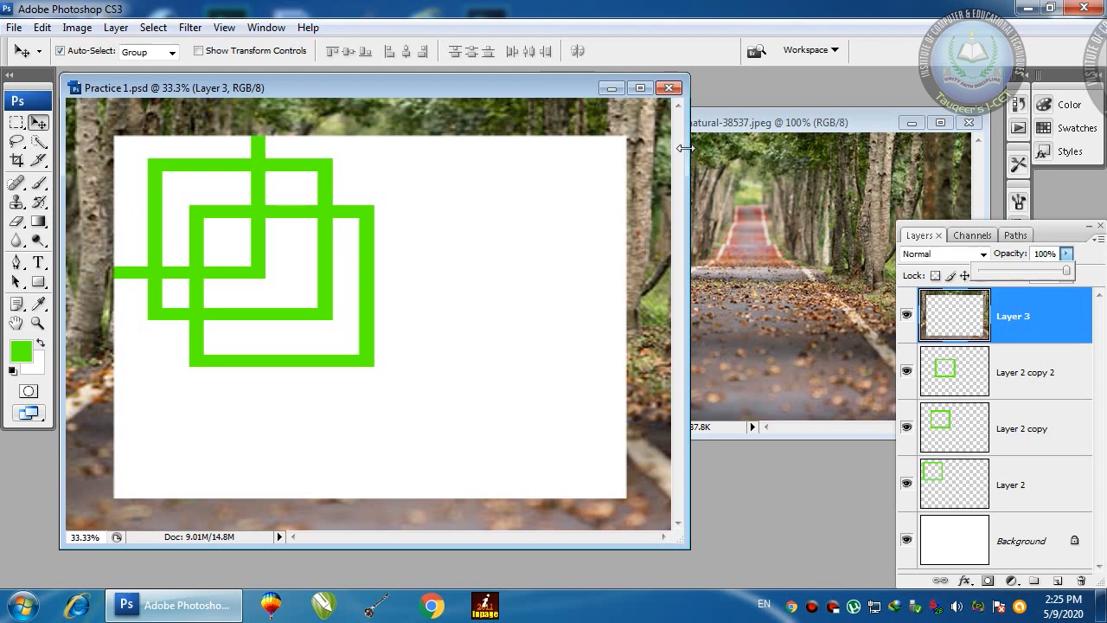
Step: Move the woodland photo window up-left and draw a rectangular selection over its road area
{"action": "left_click", "coordinate": [729, 165]}
{"action": "left_click_drag", "start_coordinate": [669, 126], "coordinate": [581, 110]}
{"action": "left_click", "coordinate": [16, 122]}
{"action": "left_click_drag", "start_coordinate": [554, 166], "coordinate": [844, 403]}
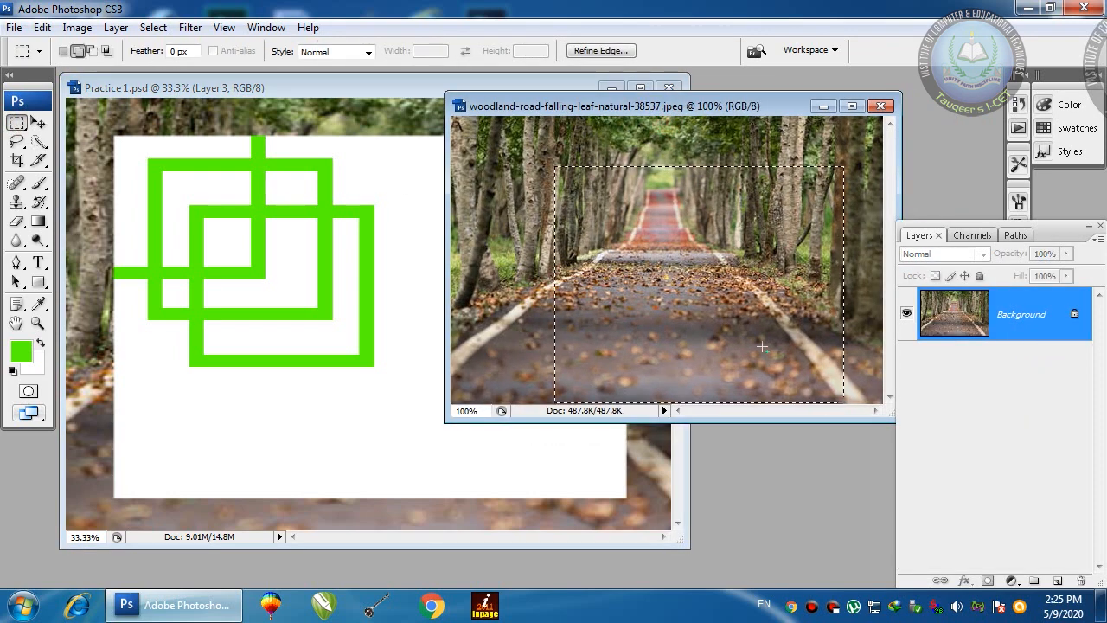
Step: Feather the road selection by 2 pixels
{"action": "key", "text": "ctrl+alt+d"}
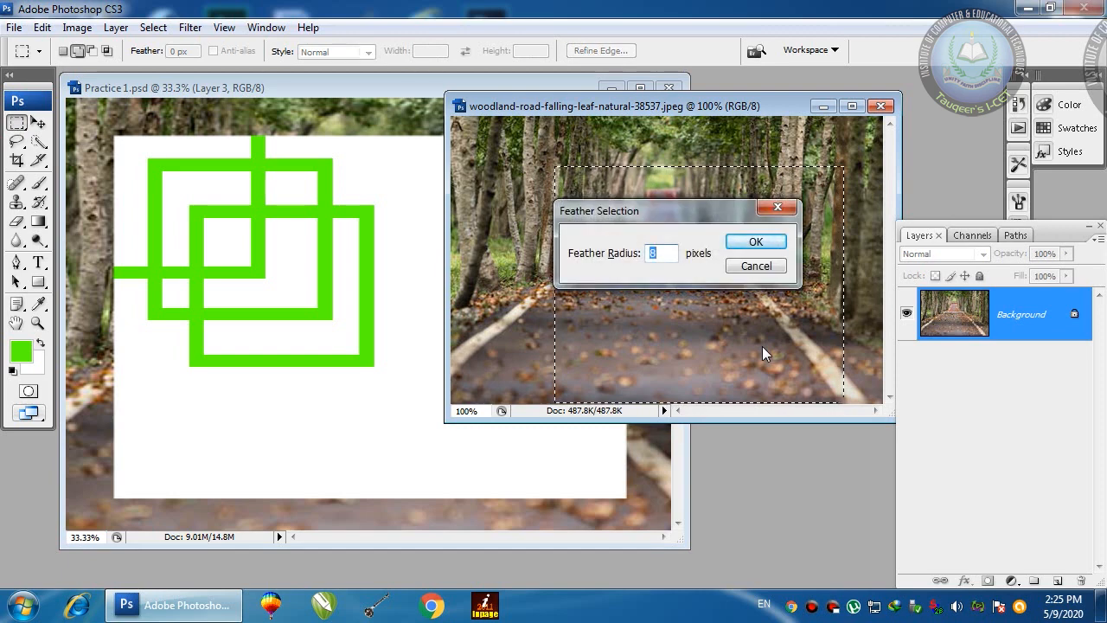
{"action": "type", "text": "2"}
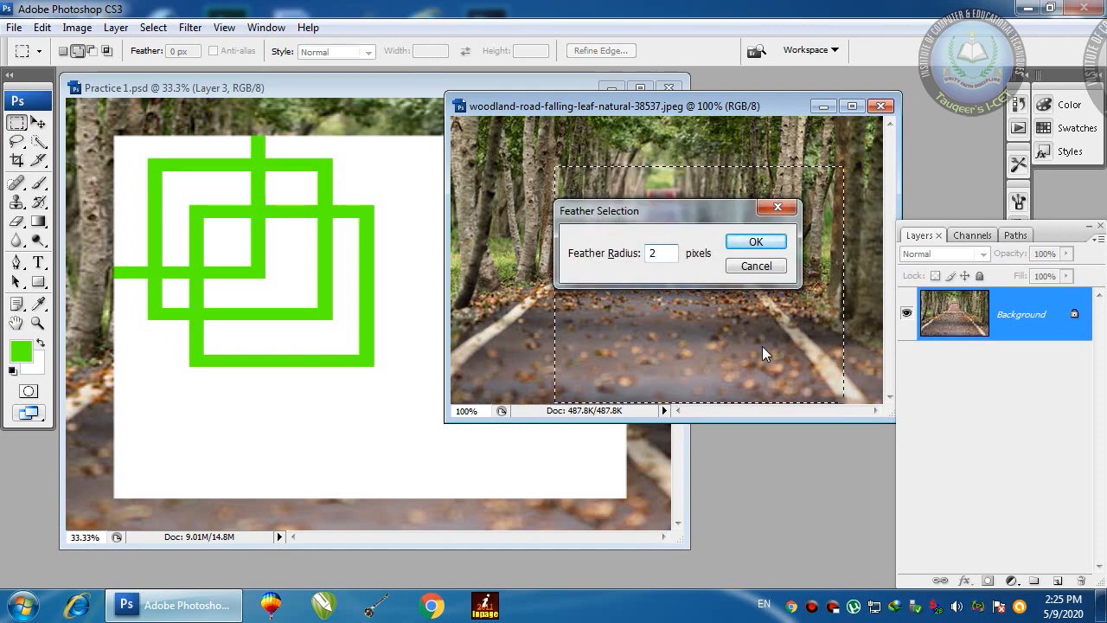
{"action": "key", "text": "Return"}
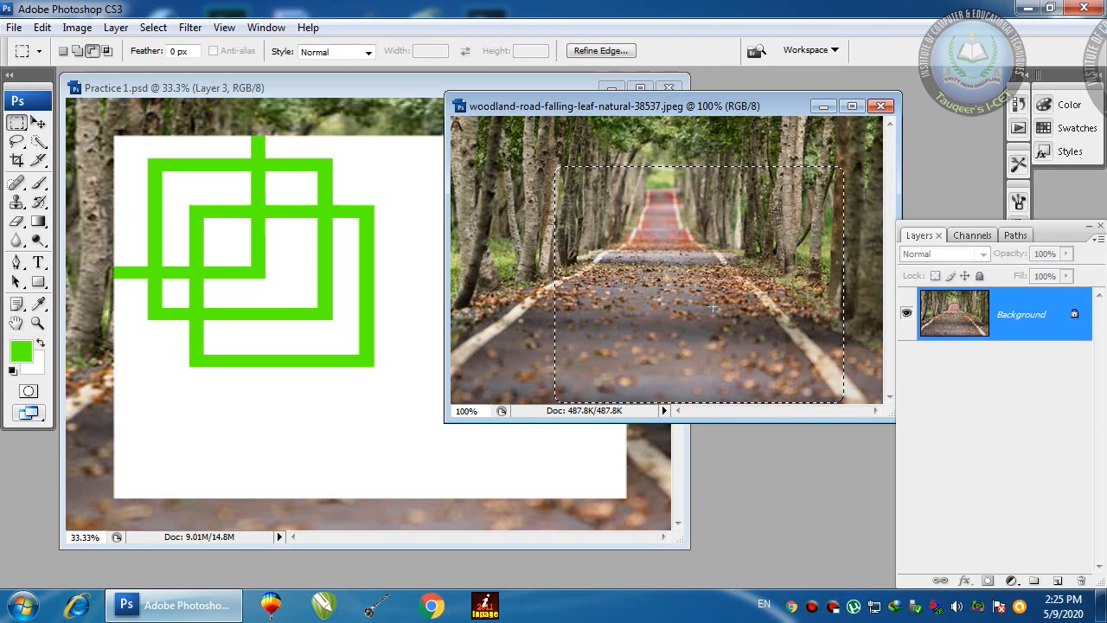
{"action": "key", "text": "c"}
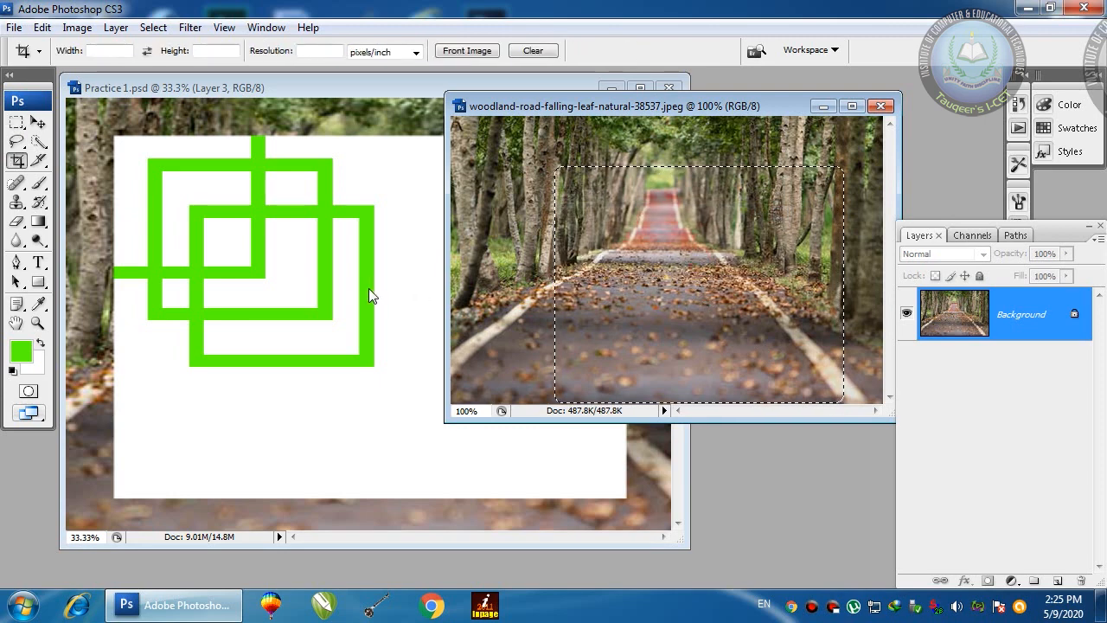
{"action": "key", "text": "ctrl+d"}
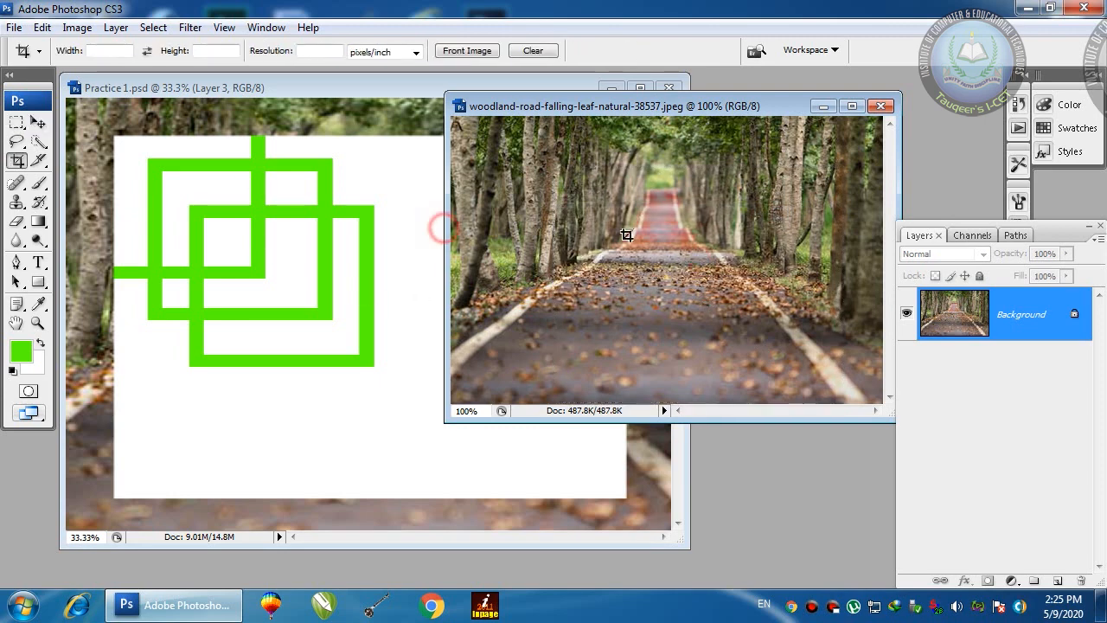
{"action": "key", "text": "ctrl+shift+d"}
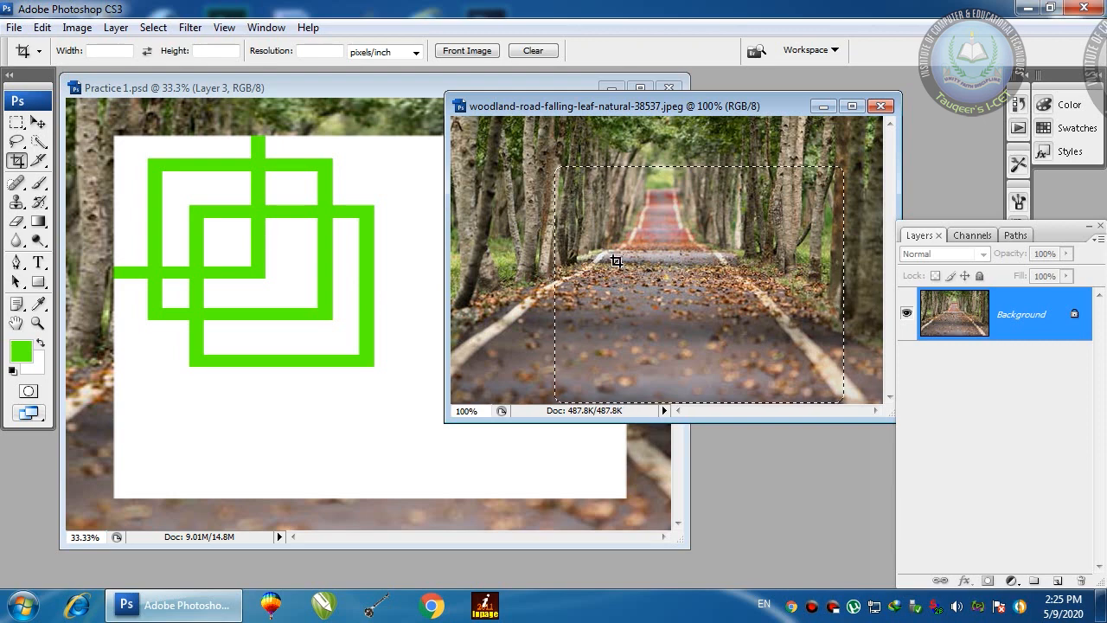
{"action": "key", "text": "v"}
Step: Copy the feathered road area into Practice 1, enlarge it, and place it over the green frames
{"action": "left_click_drag", "start_coordinate": [618, 265], "coordinate": [446, 363]}
{"action": "key", "text": "ctrl+t"}
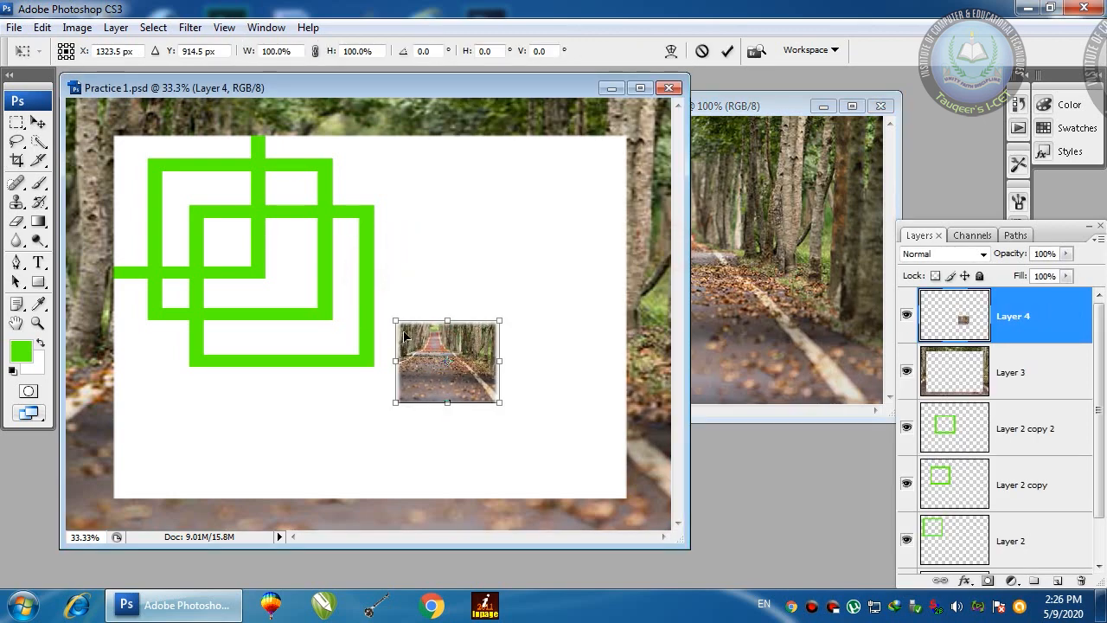
{"action": "left_click_drag", "start_coordinate": [398, 322], "coordinate": [291, 234]}
{"action": "key", "text": "Return"}
{"action": "left_click_drag", "start_coordinate": [506, 265], "coordinate": [456, 214]}
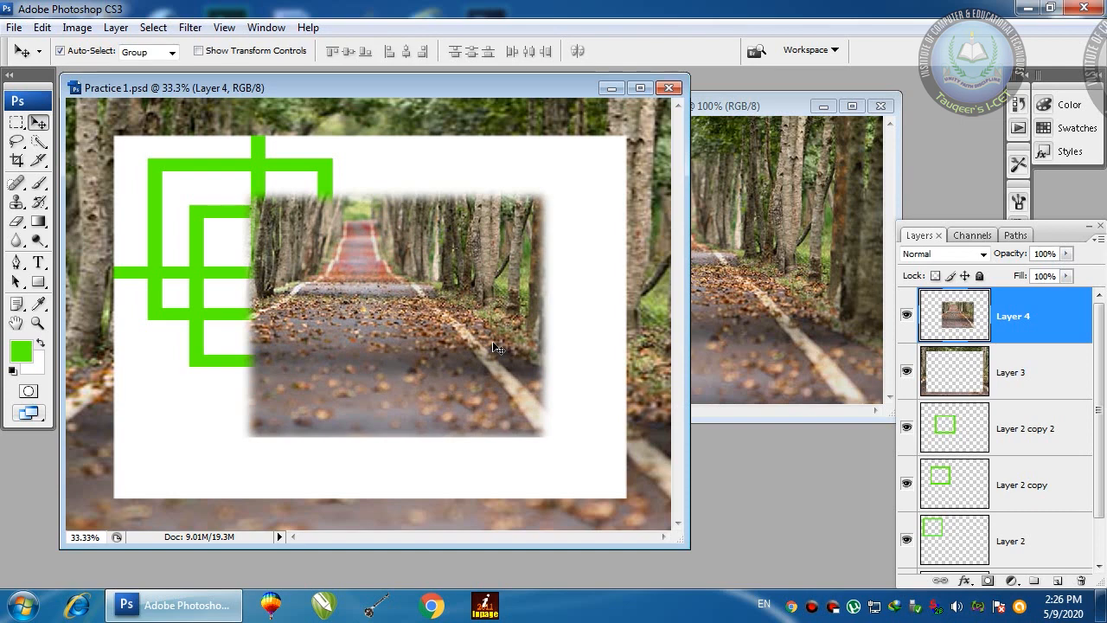
{"action": "left_click_drag", "start_coordinate": [494, 348], "coordinate": [433, 325]}
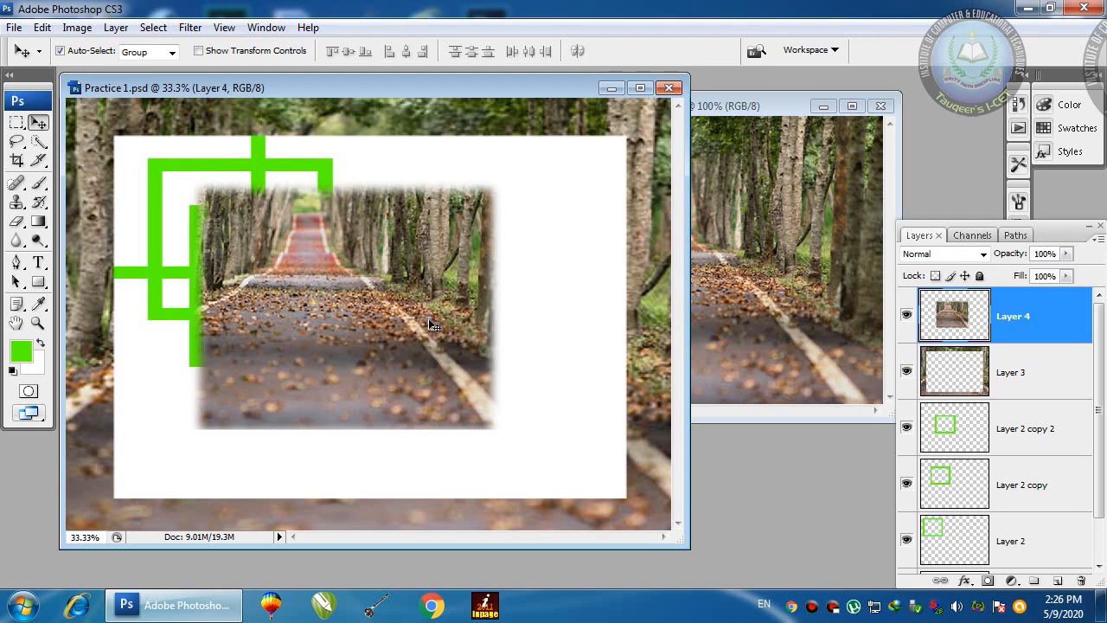
{"action": "left_click", "coordinate": [17, 122]}
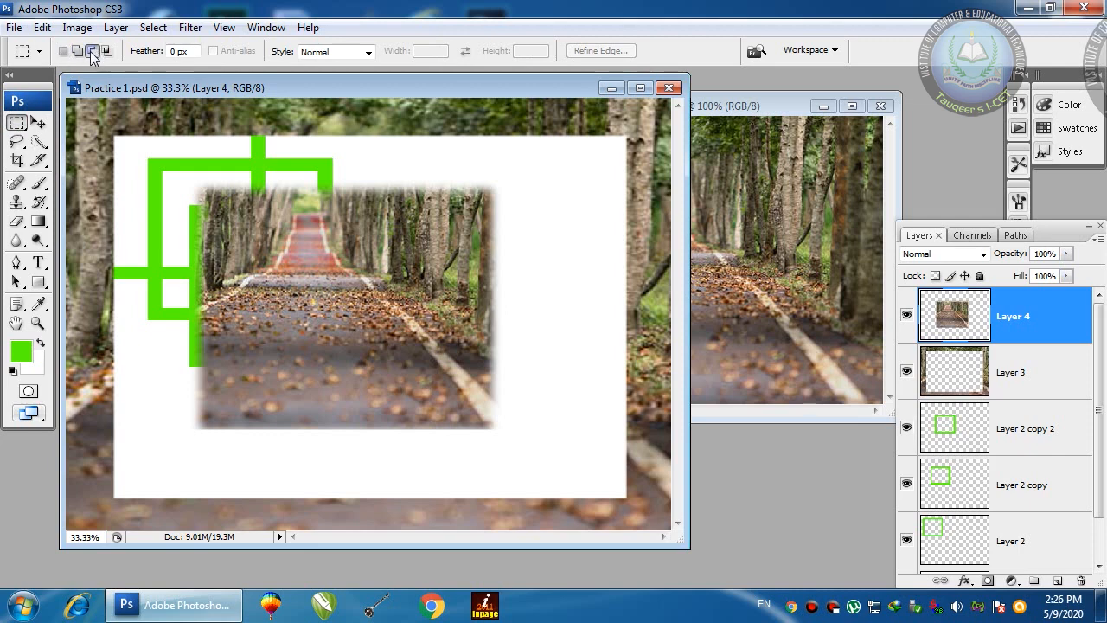
{"action": "left_click_drag", "start_coordinate": [204, 88], "coordinate": [228, 98]}
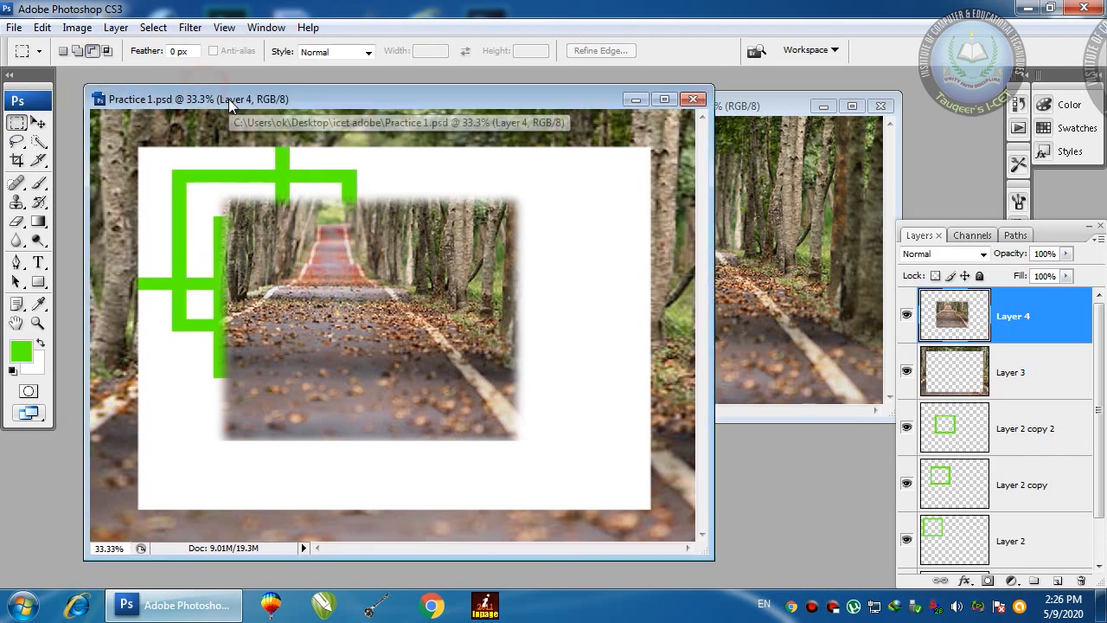